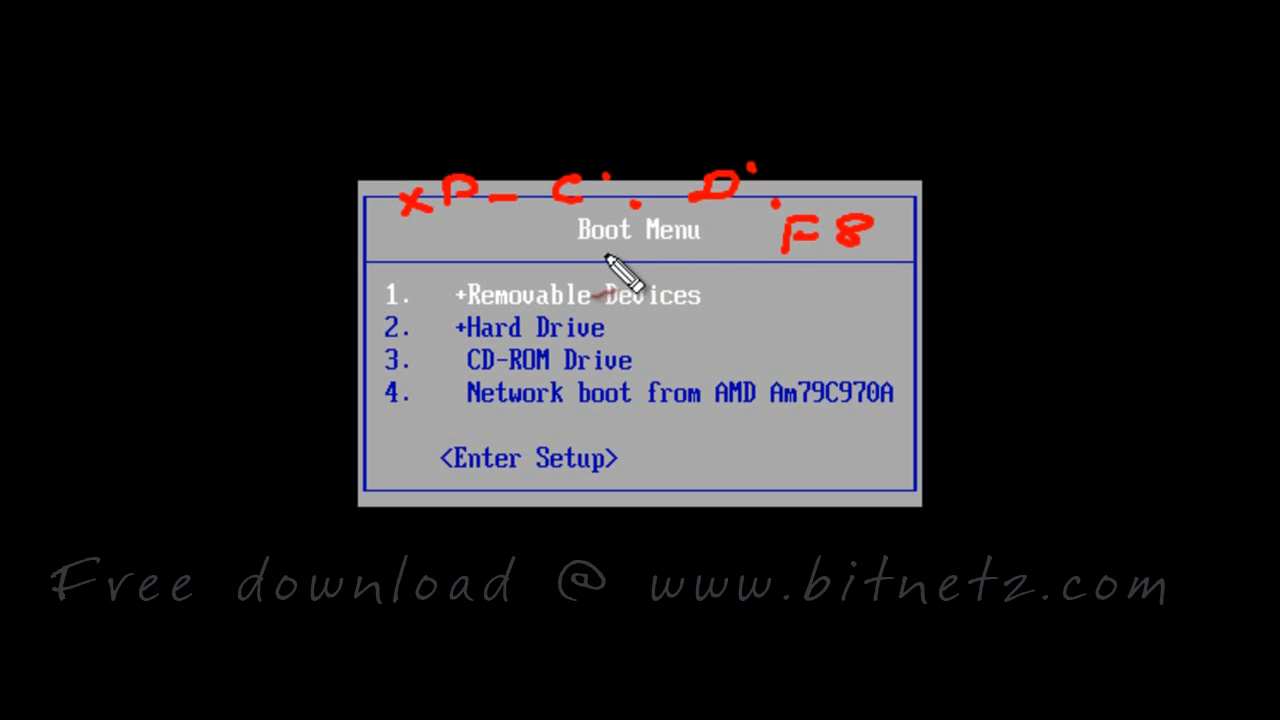
Highlight CD-ROM Drive in the BIOS Boot Menu and boot from it
left_click_drag(584, 253, 617, 253)
left_click_drag(662, 253, 706, 253)
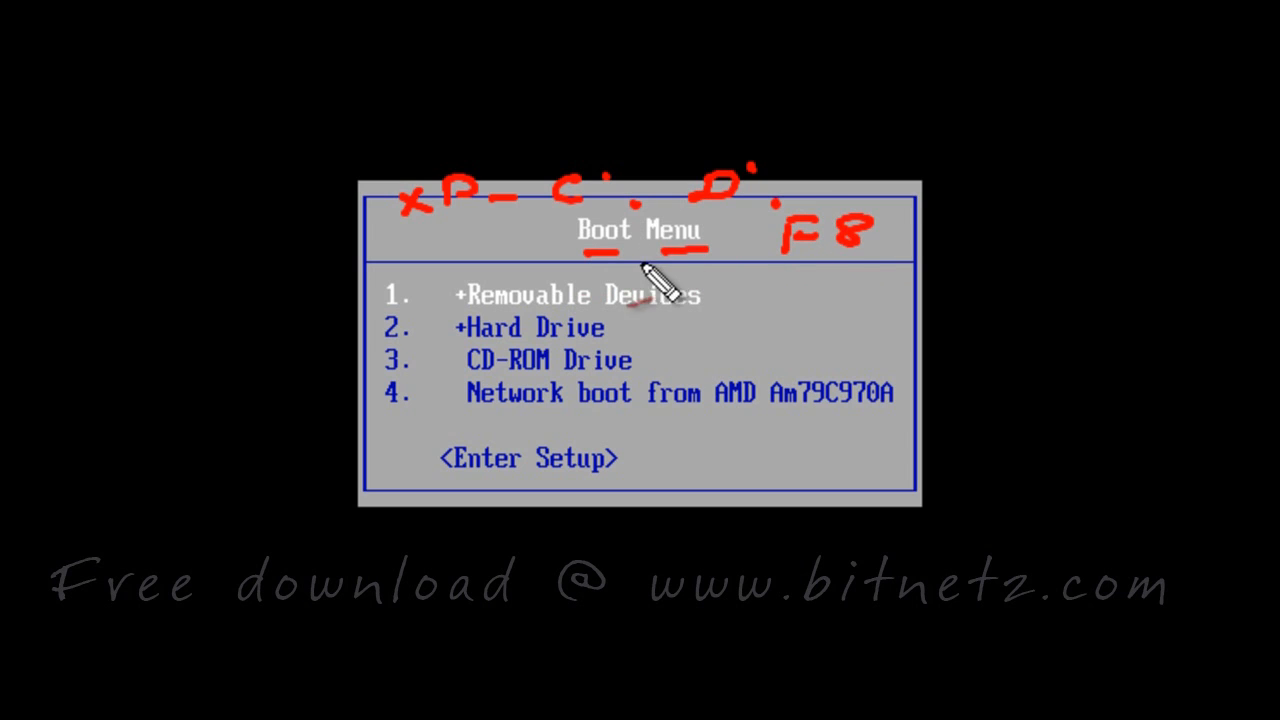
mouse_move(644, 362)
left_mouse_down()
mouse_move(654, 370)
mouse_move(688, 348)
left_mouse_up()
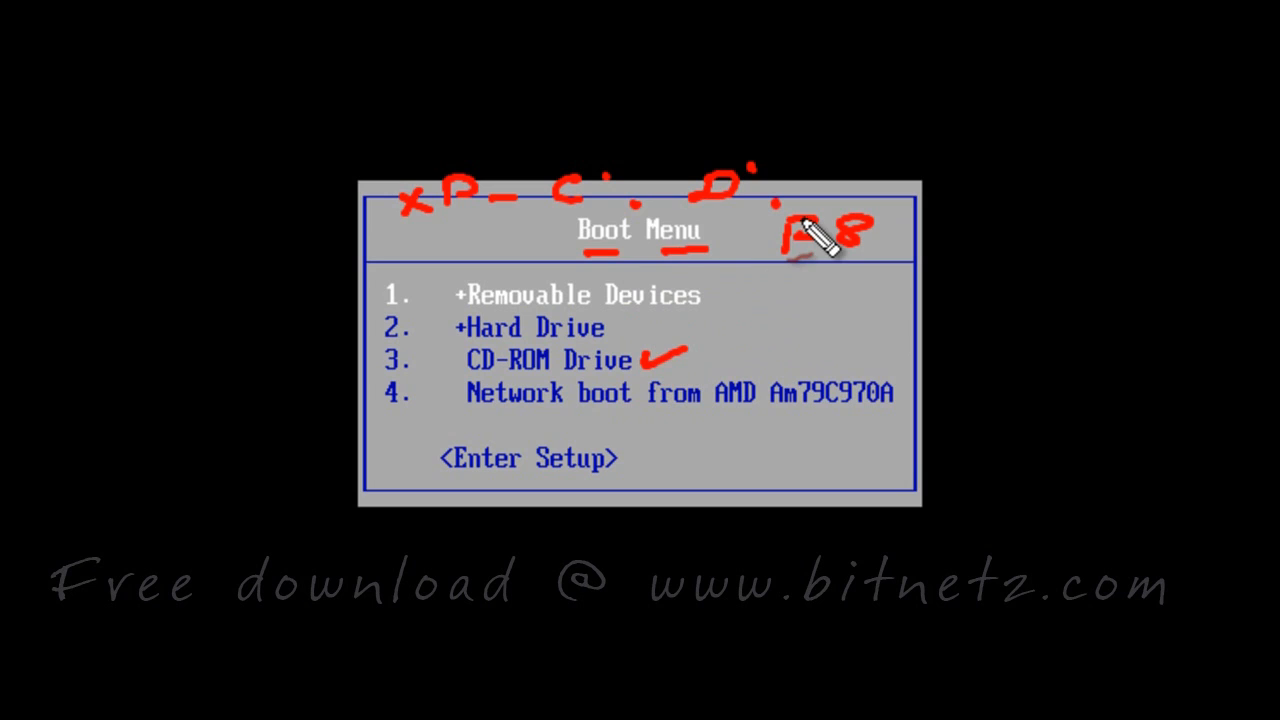
key("Escape")
key("Down")
key("Down")
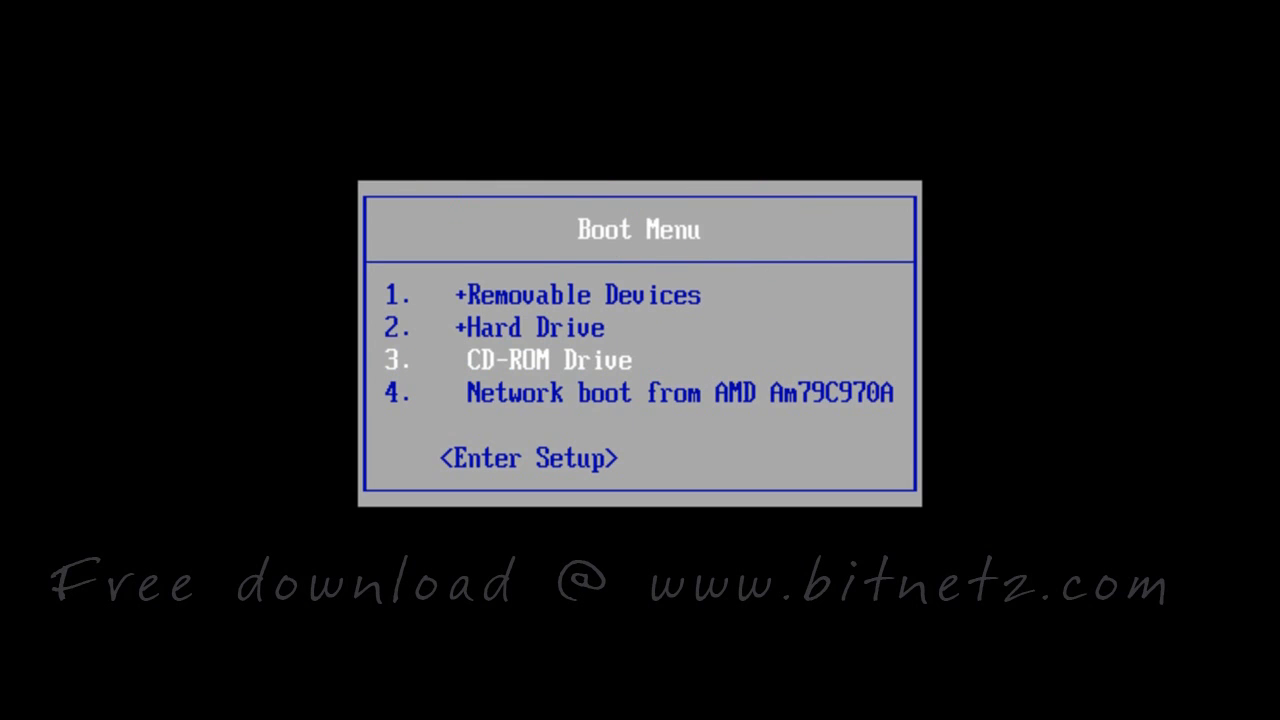
key("Return")
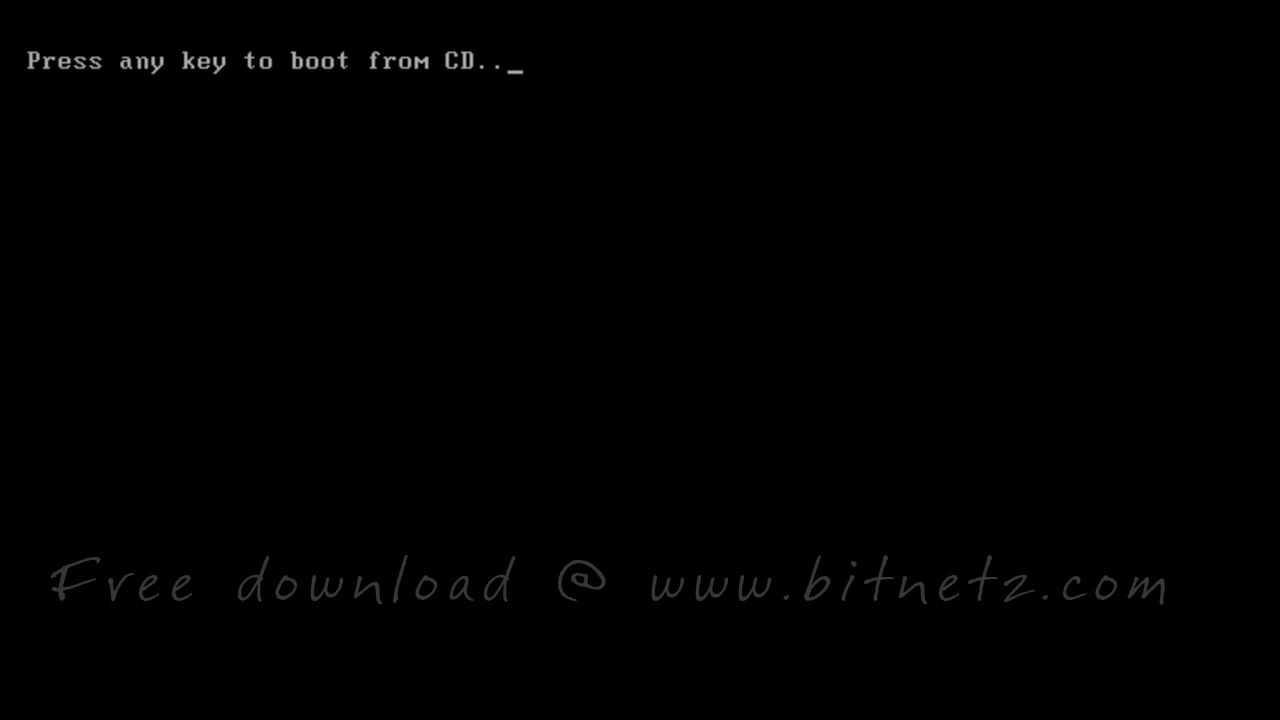
Answer the 'Press any key to boot from CD' prompt to start Windows Setup
left_click_drag(27, 86, 70, 90)
left_click_drag(180, 86, 465, 89)
left_click(396, 91)
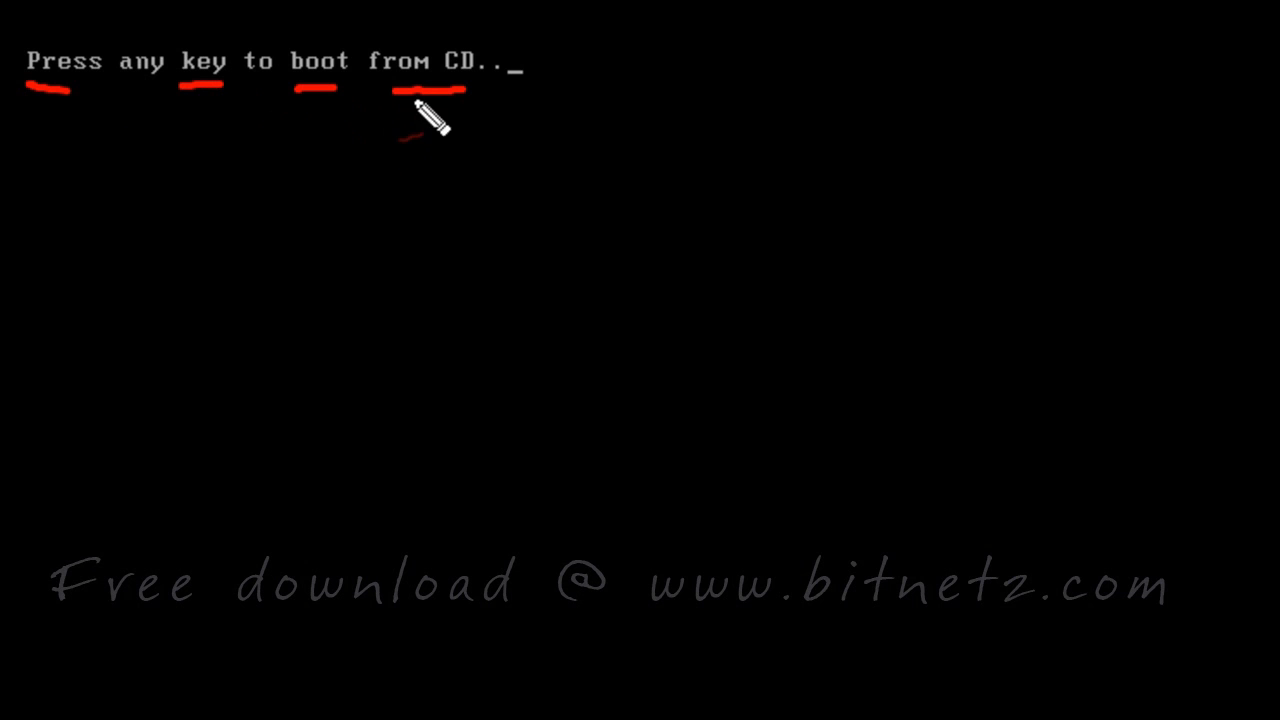
left_click(485, 109)
left_click(565, 106)
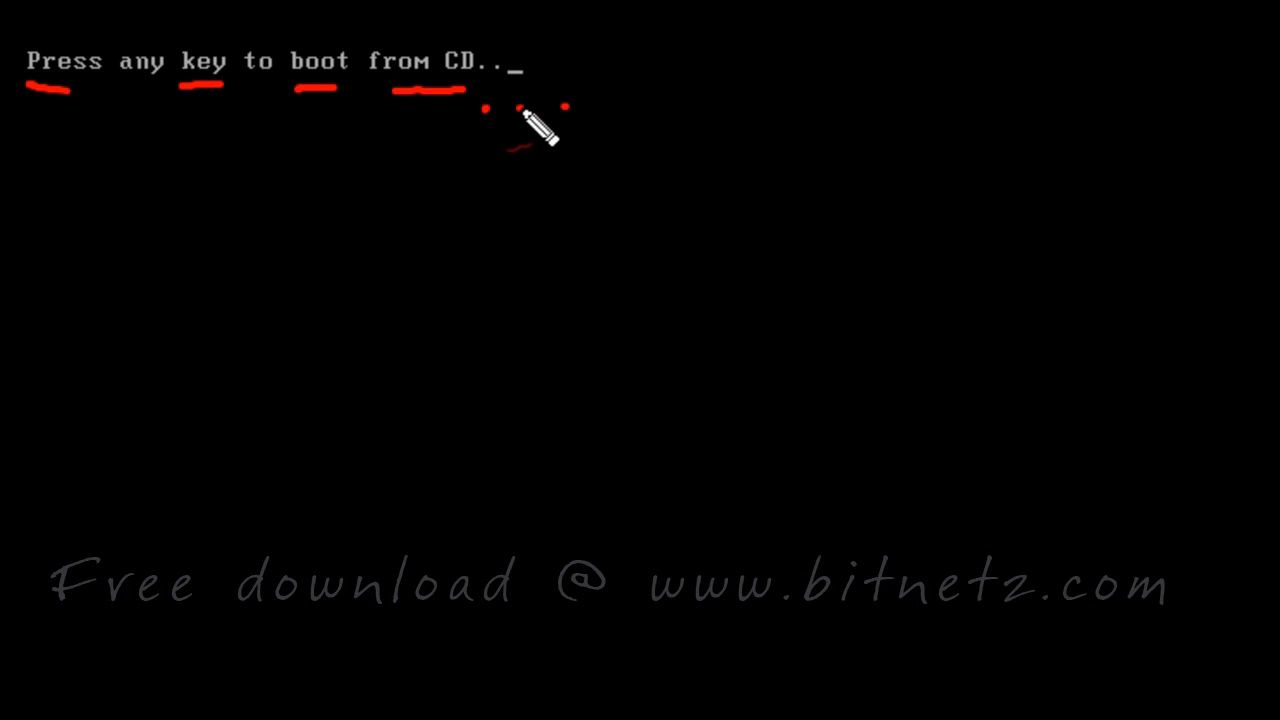
left_click(520, 106)
left_click(599, 106)
left_click(642, 110)
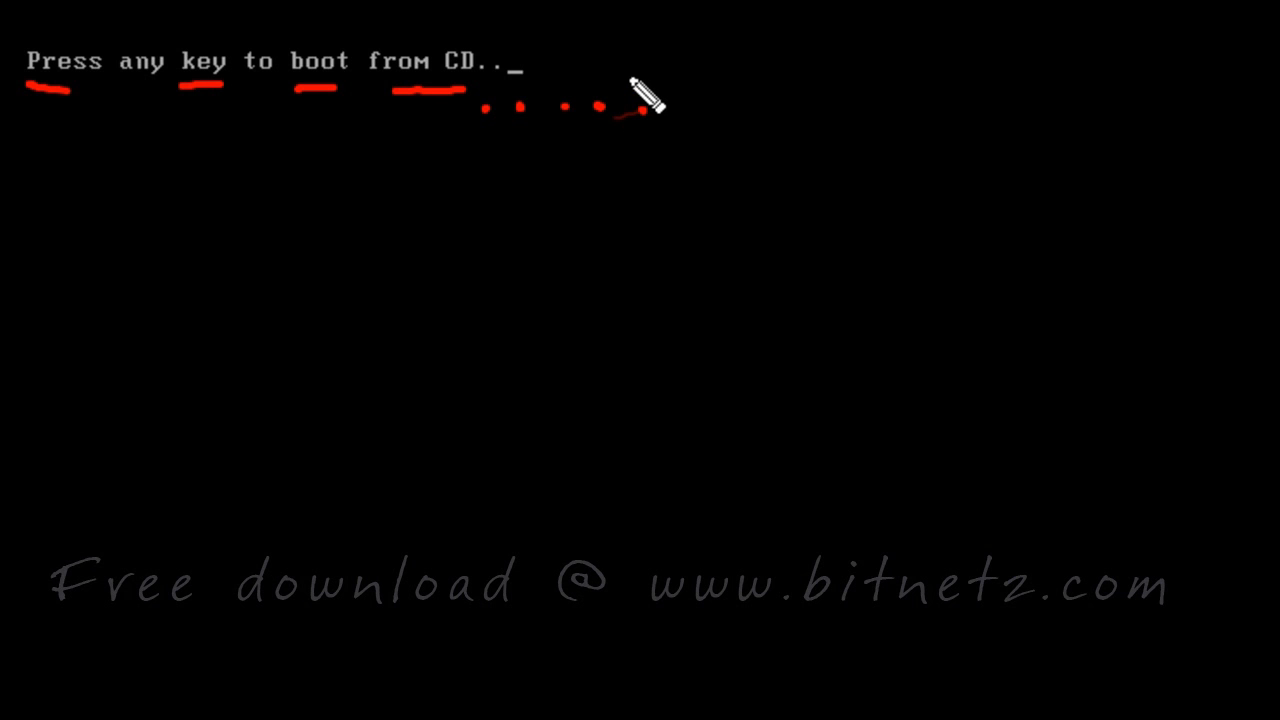
key("Escape")
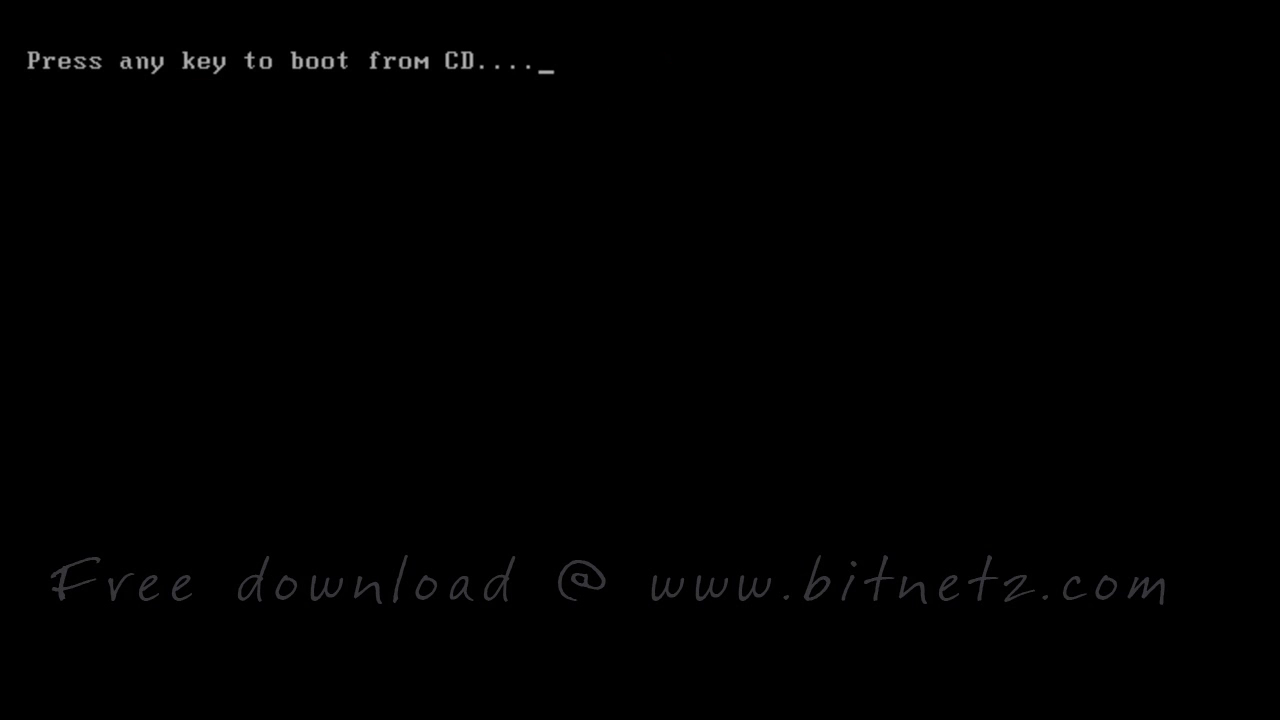
key("Return")
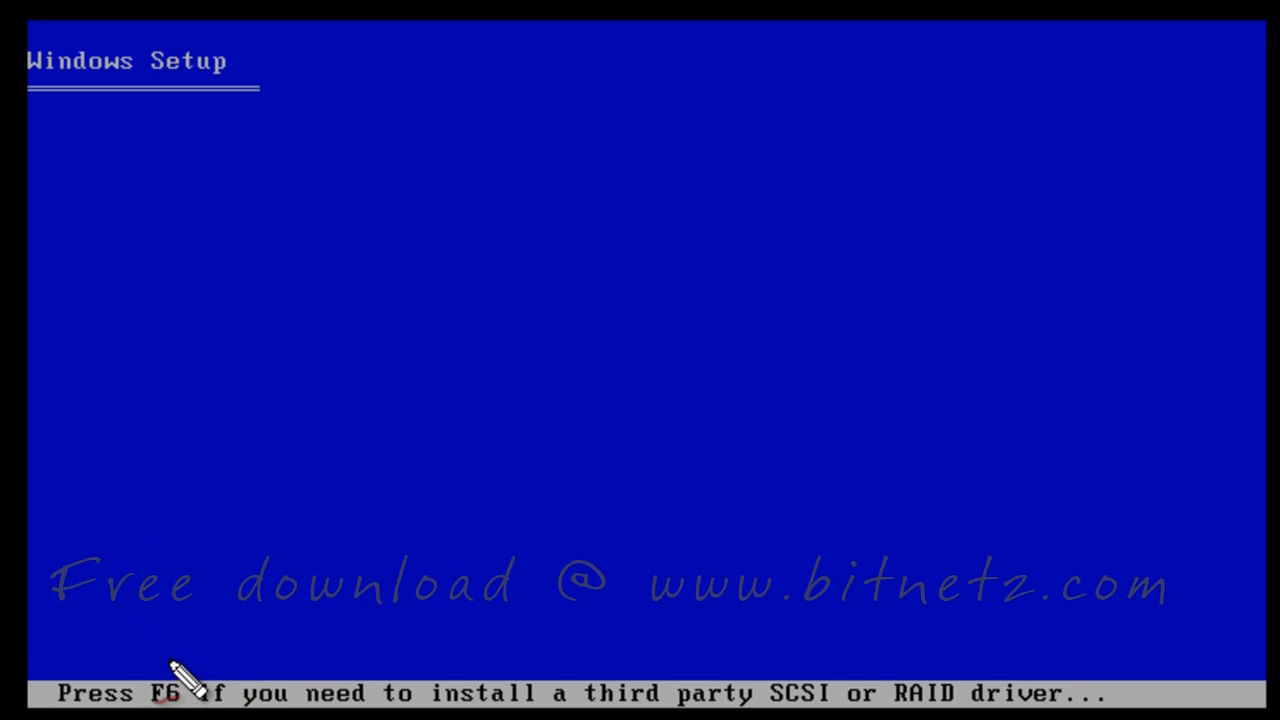
mouse_move(185, 702)
left_mouse_down()
mouse_move(180, 665)
mouse_move(196, 682)
left_mouse_up()
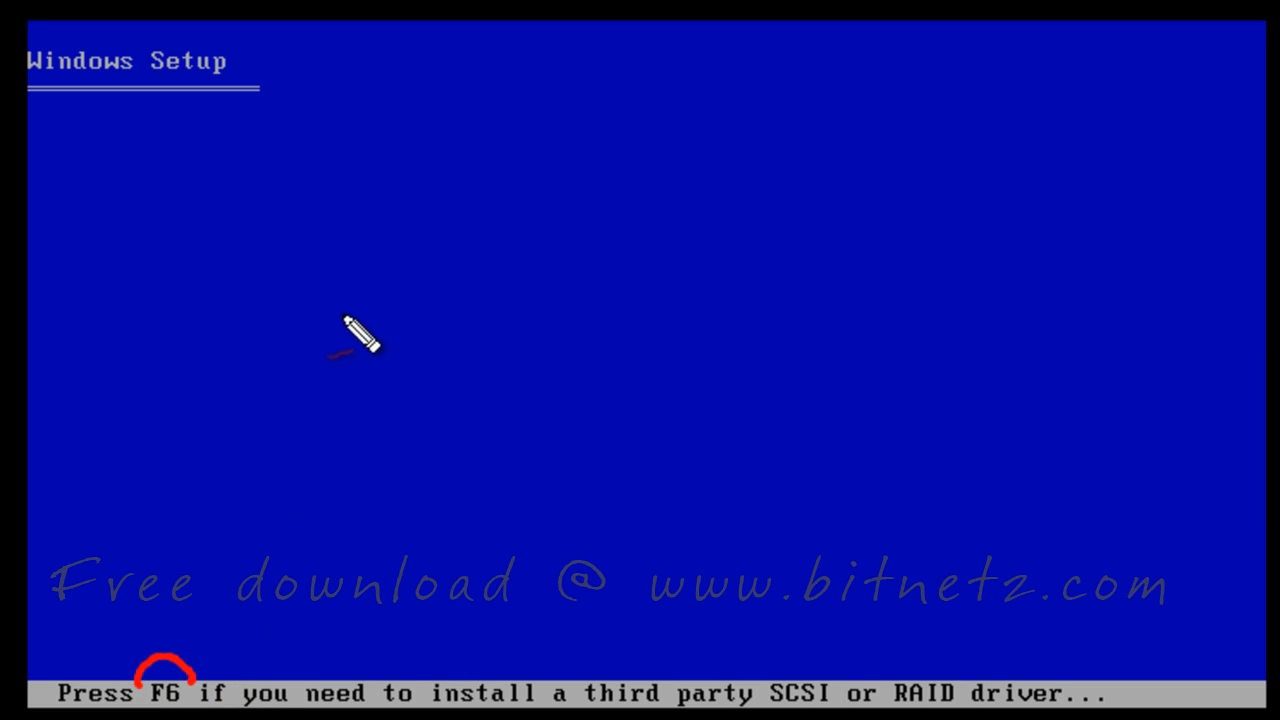
mouse_move(269, 331)
left_mouse_down()
mouse_move(269, 297)
mouse_move(306, 286)
mouse_move(368, 322)
left_mouse_up()
mouse_move(400, 314)
left_mouse_down()
mouse_move(428, 312)
mouse_move(395, 300)
left_mouse_up()
mouse_move(543, 270)
left_mouse_down()
mouse_move(549, 314)
mouse_move(588, 310)
left_mouse_up()
mouse_move(620, 265)
left_mouse_down()
mouse_move(642, 298)
mouse_move(725, 283)
left_mouse_up()
mouse_move(757, 286)
left_mouse_down()
mouse_move(868, 268)
mouse_move(906, 237)
mouse_move(986, 262)
mouse_move(1123, 217)
mouse_move(1223, 211)
left_mouse_up()
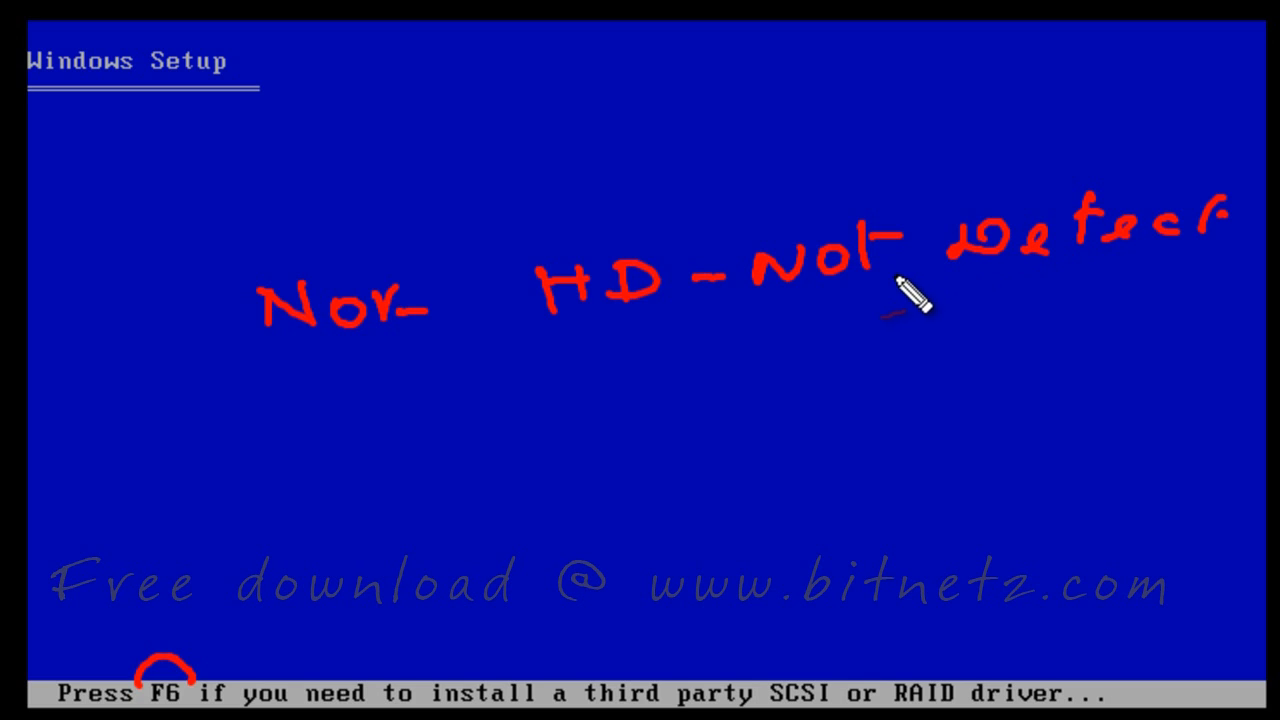
left_click_drag(776, 616, 790, 678)
left_click_drag(803, 678, 829, 650)
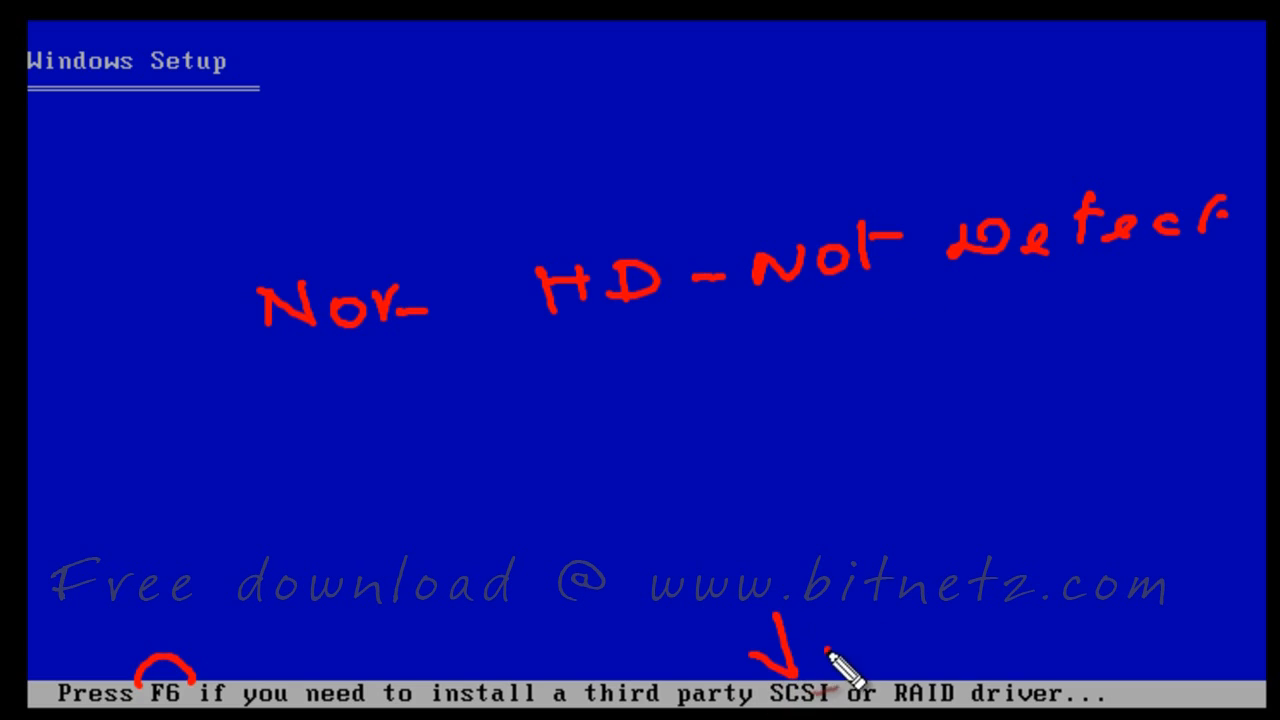
left_click_drag(922, 603, 930, 665)
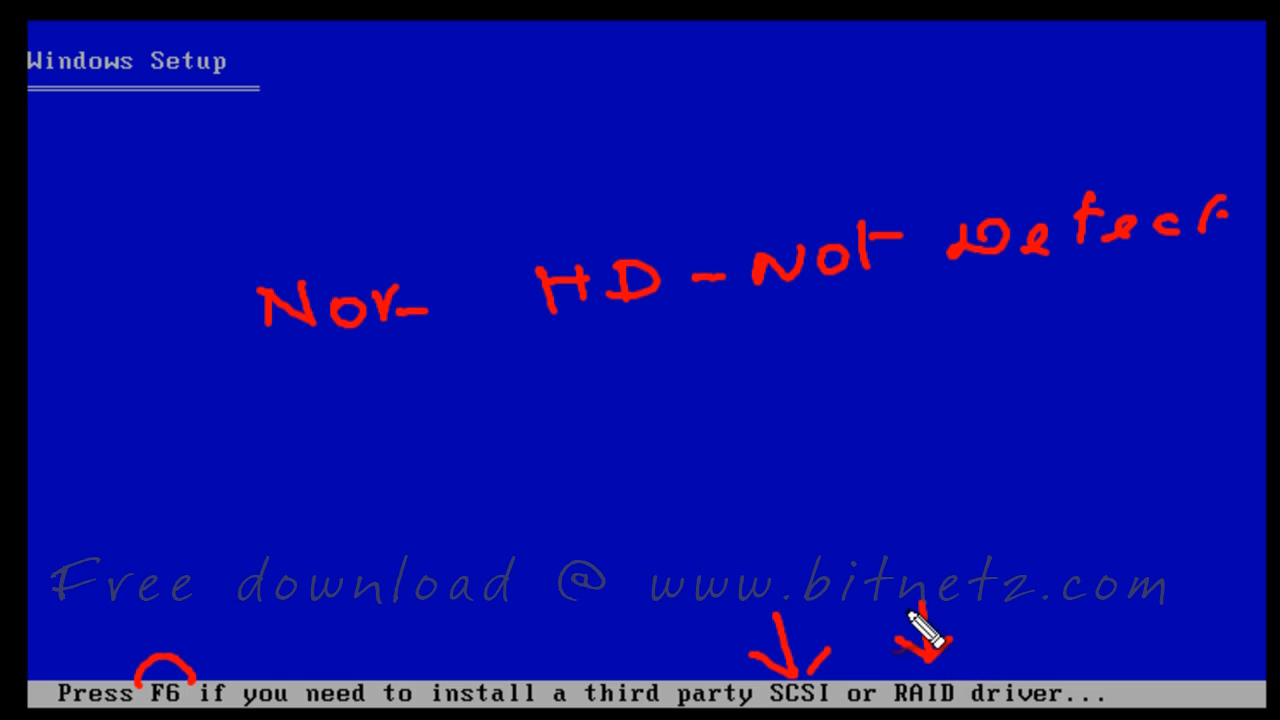
left_click_drag(786, 306, 878, 295)
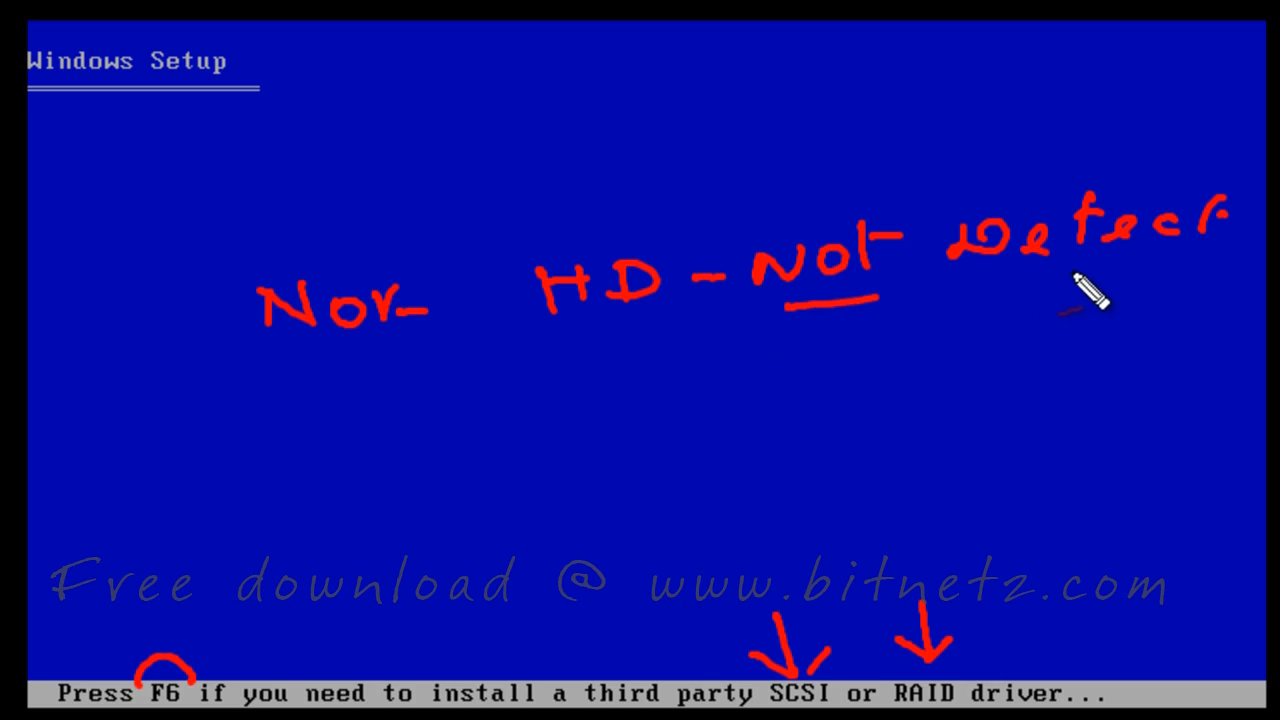
left_click_drag(1003, 281, 1124, 272)
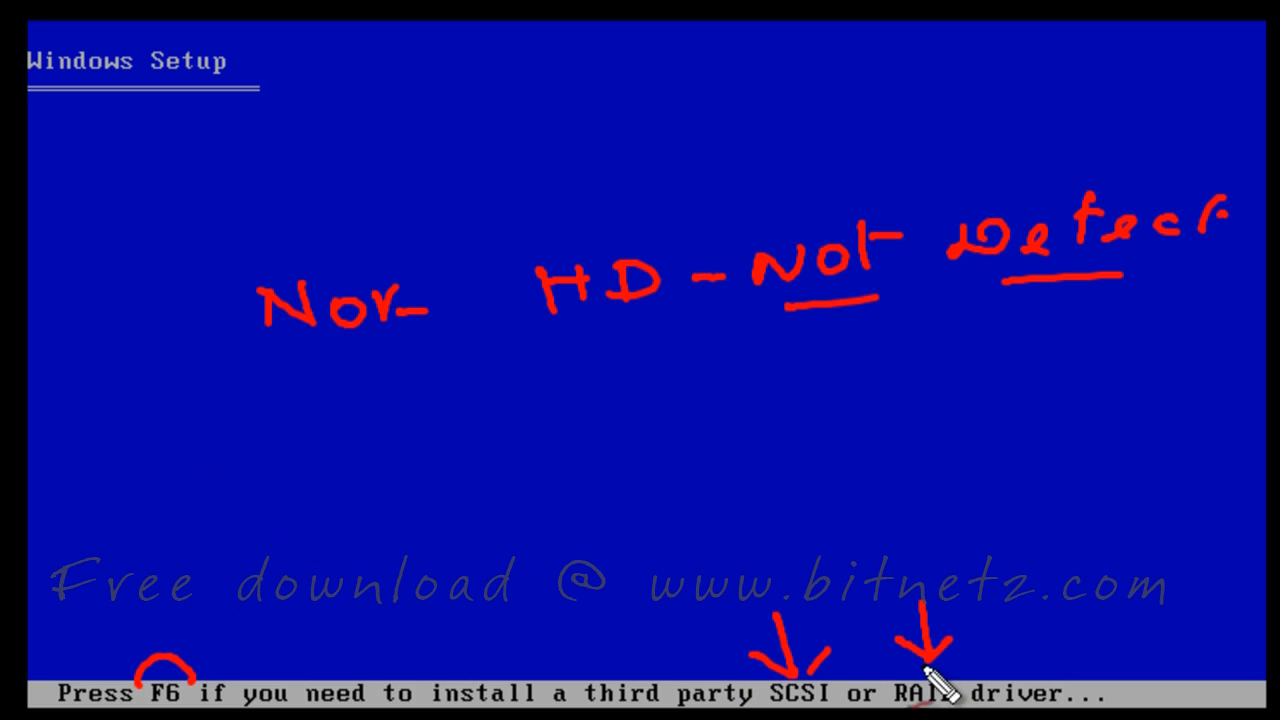
mouse_move(320, 480)
left_mouse_down()
mouse_move(335, 440)
mouse_move(557, 437)
left_mouse_up()
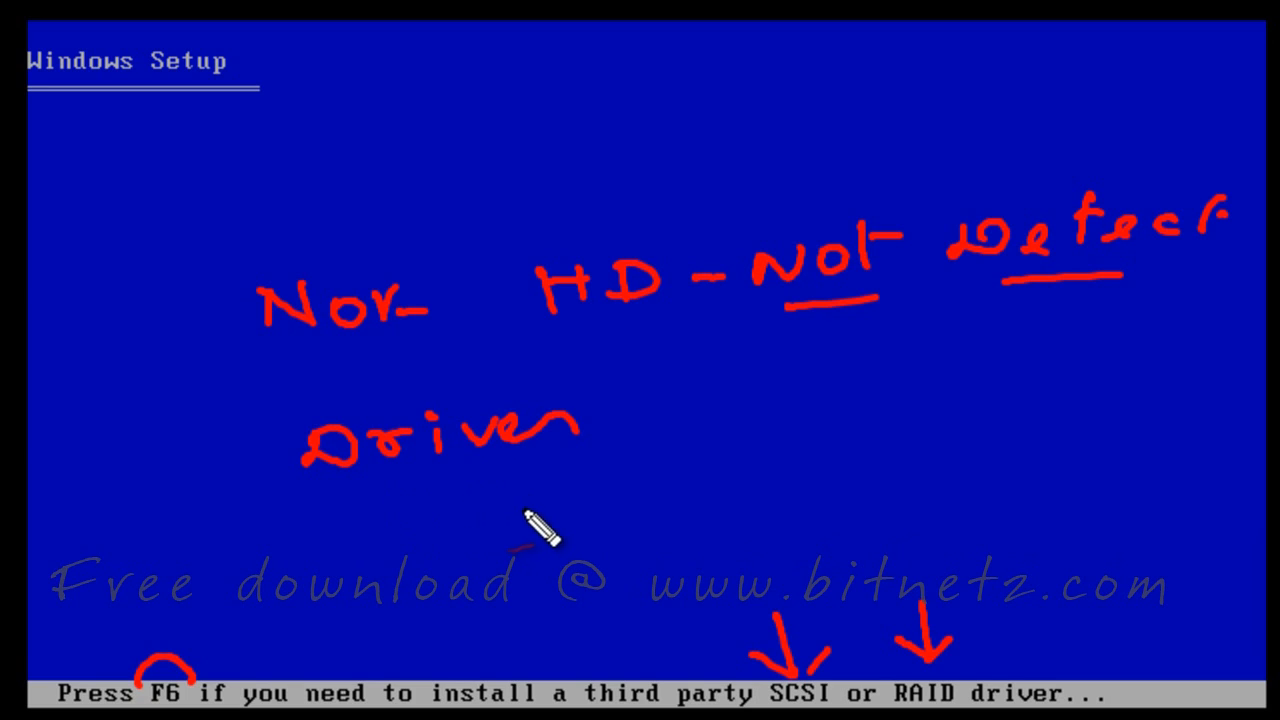
mouse_move(507, 476)
left_mouse_down()
mouse_move(513, 528)
mouse_move(660, 490)
mouse_move(560, 522)
mouse_move(570, 500)
mouse_move(564, 530)
left_mouse_up()
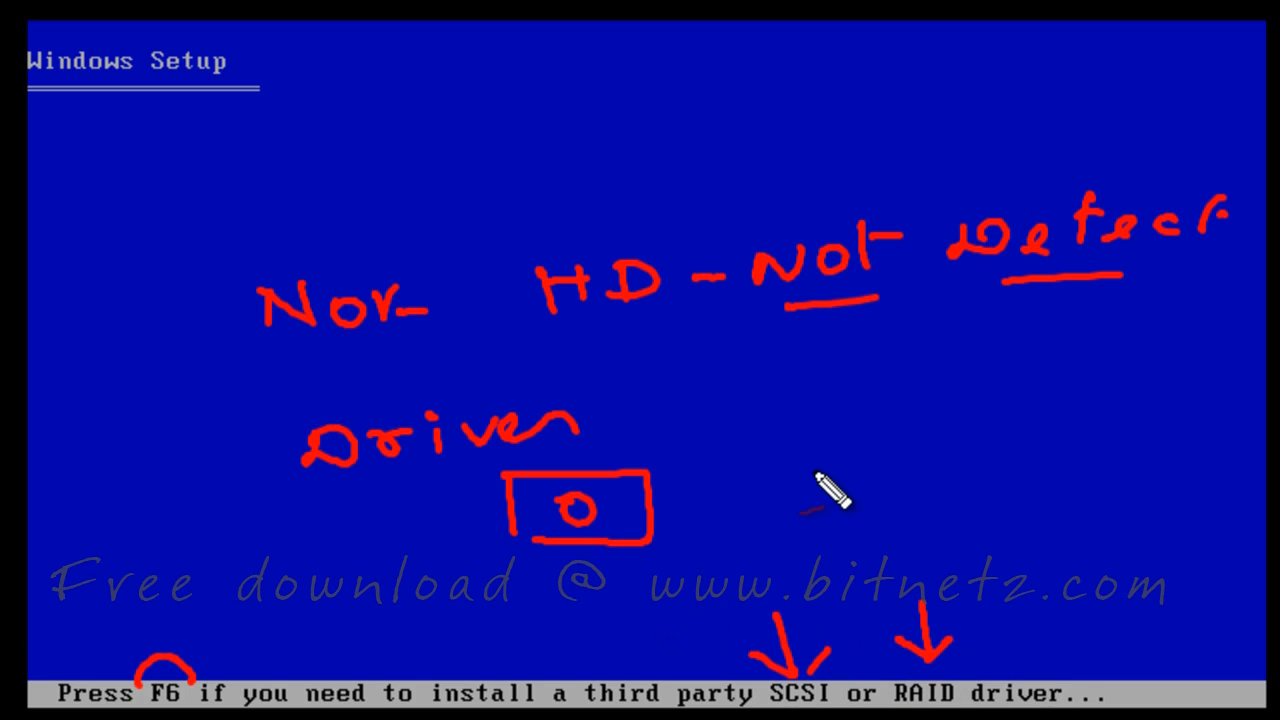
key("Escape")
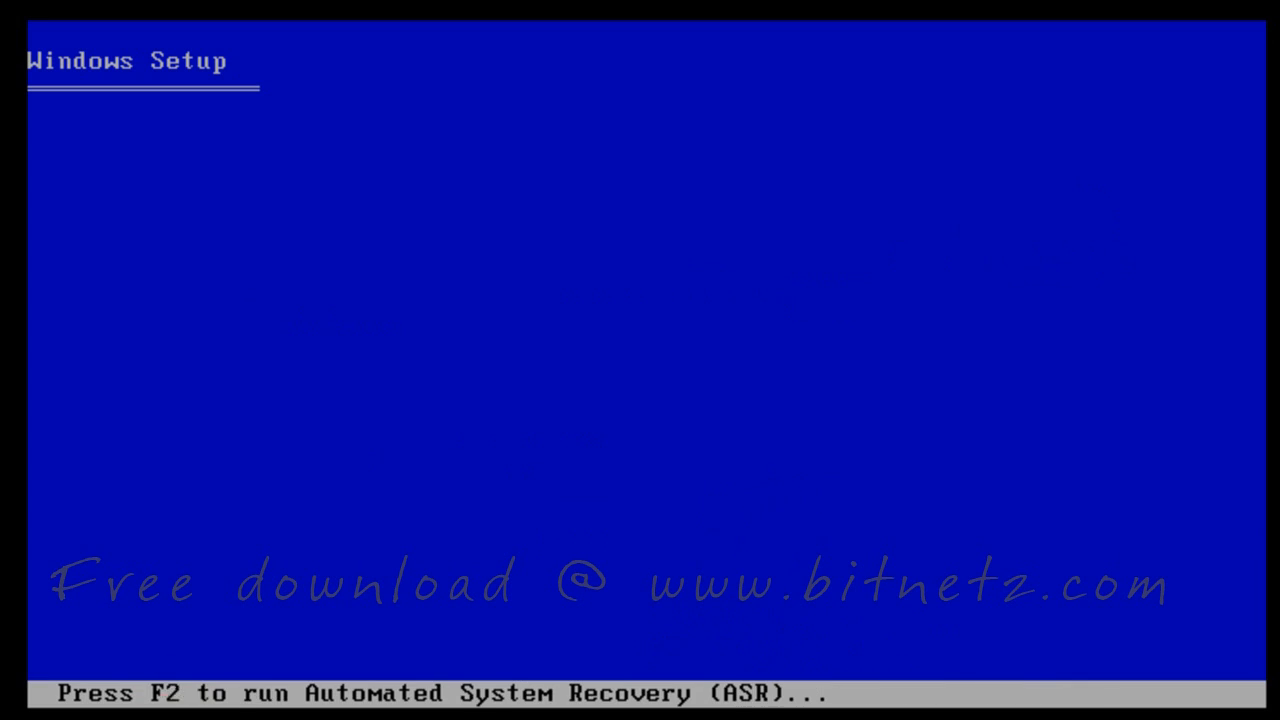
Skip the F2 Automated System Recovery prompt while Setup loads
left_click_drag(149, 658, 129, 687)
left_click_drag(158, 655, 193, 684)
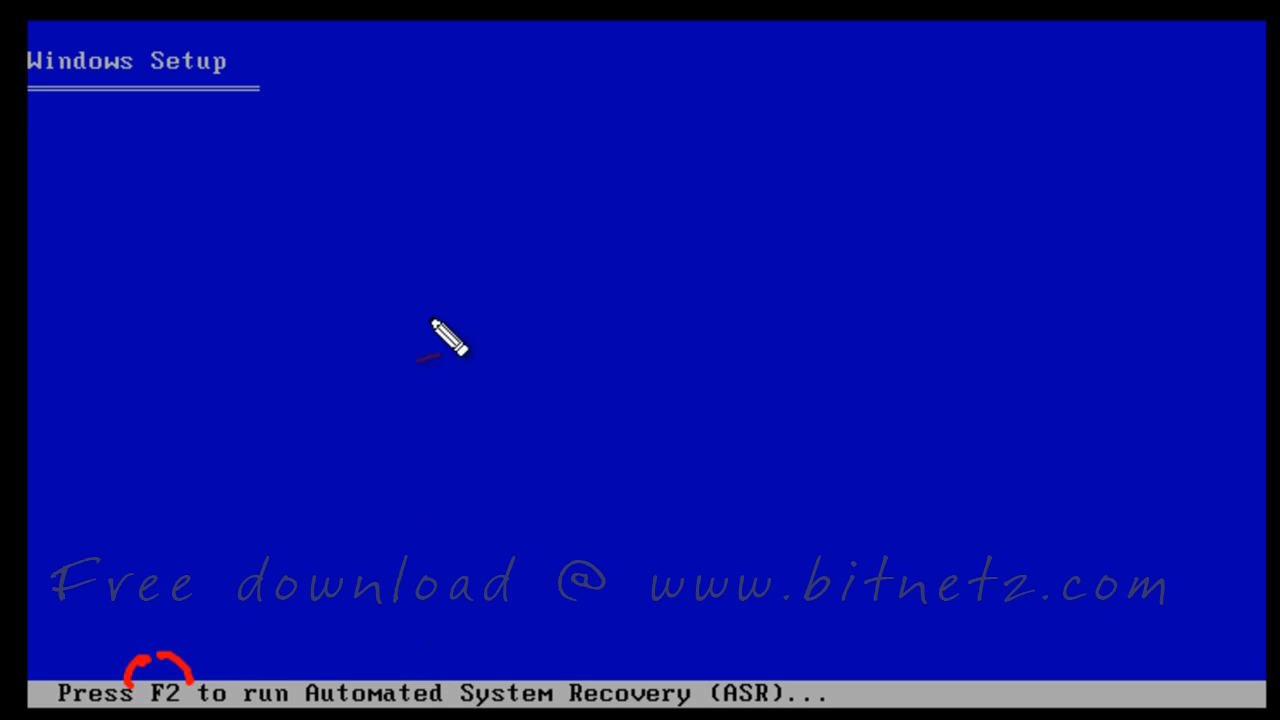
left_click_drag(428, 256, 426, 258)
left_click_drag(495, 238, 462, 313)
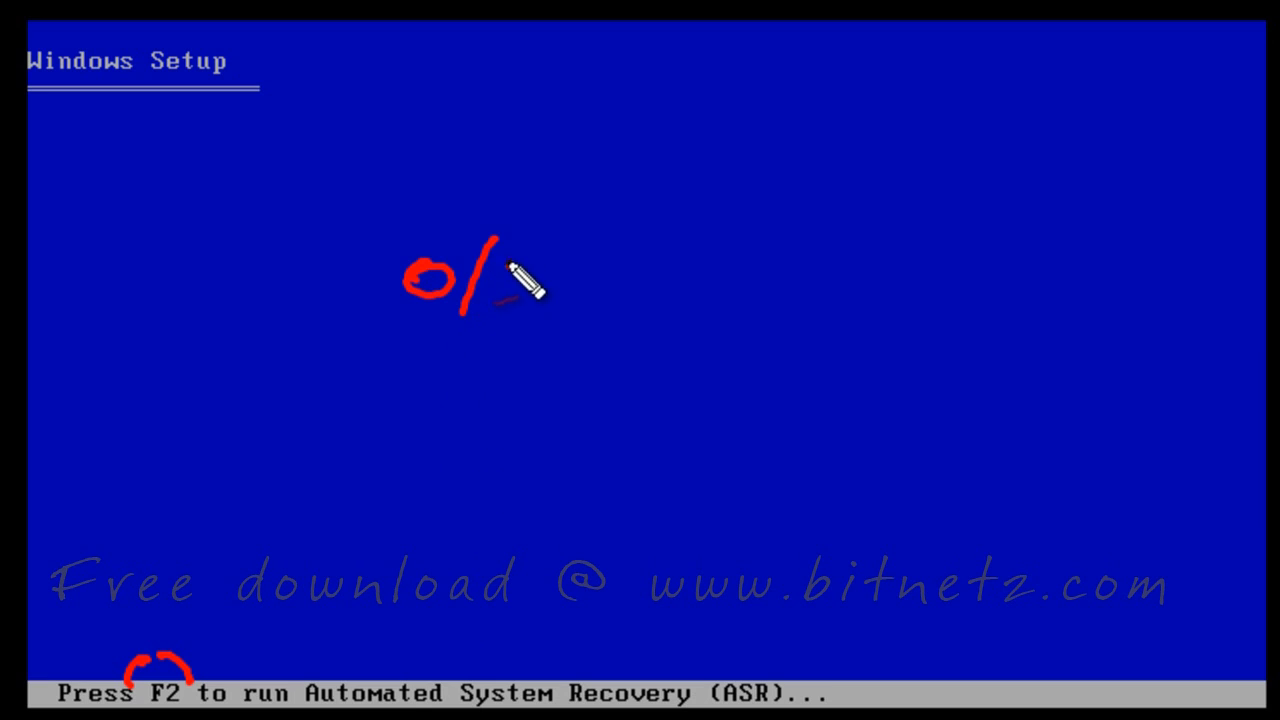
left_click_drag(522, 260, 480, 298)
left_click_drag(585, 285, 673, 285)
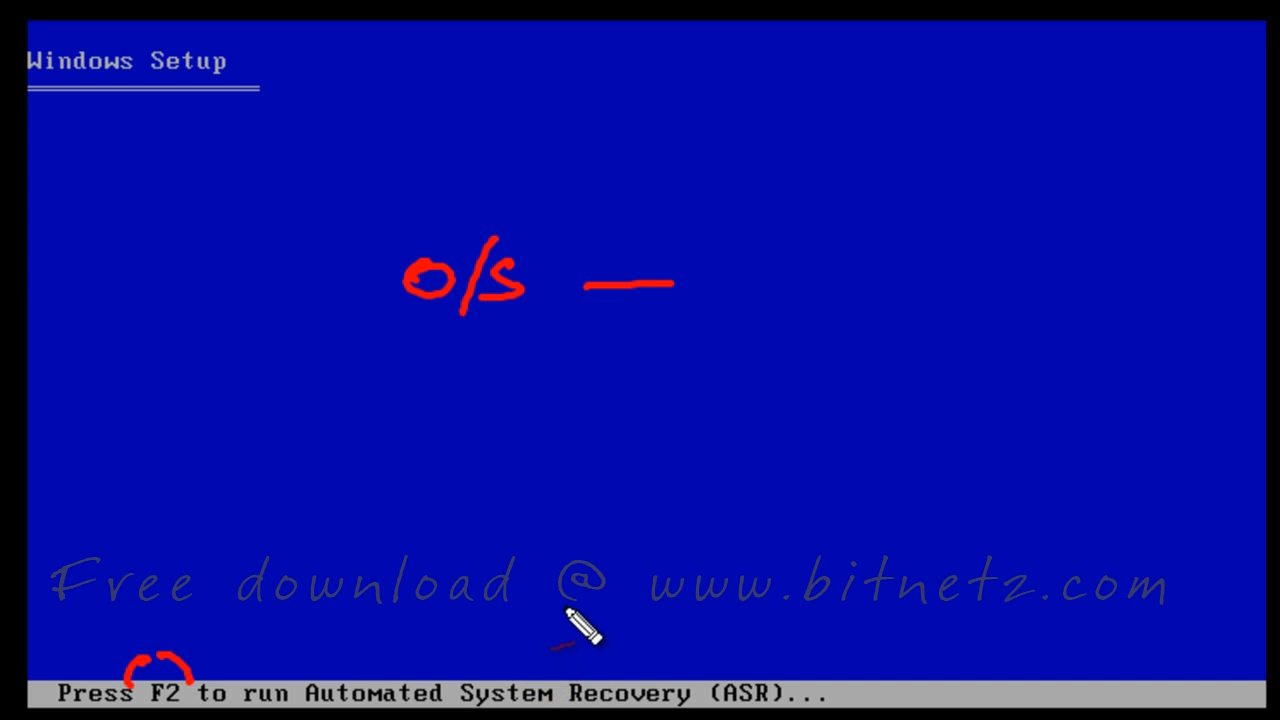
key("Escape")
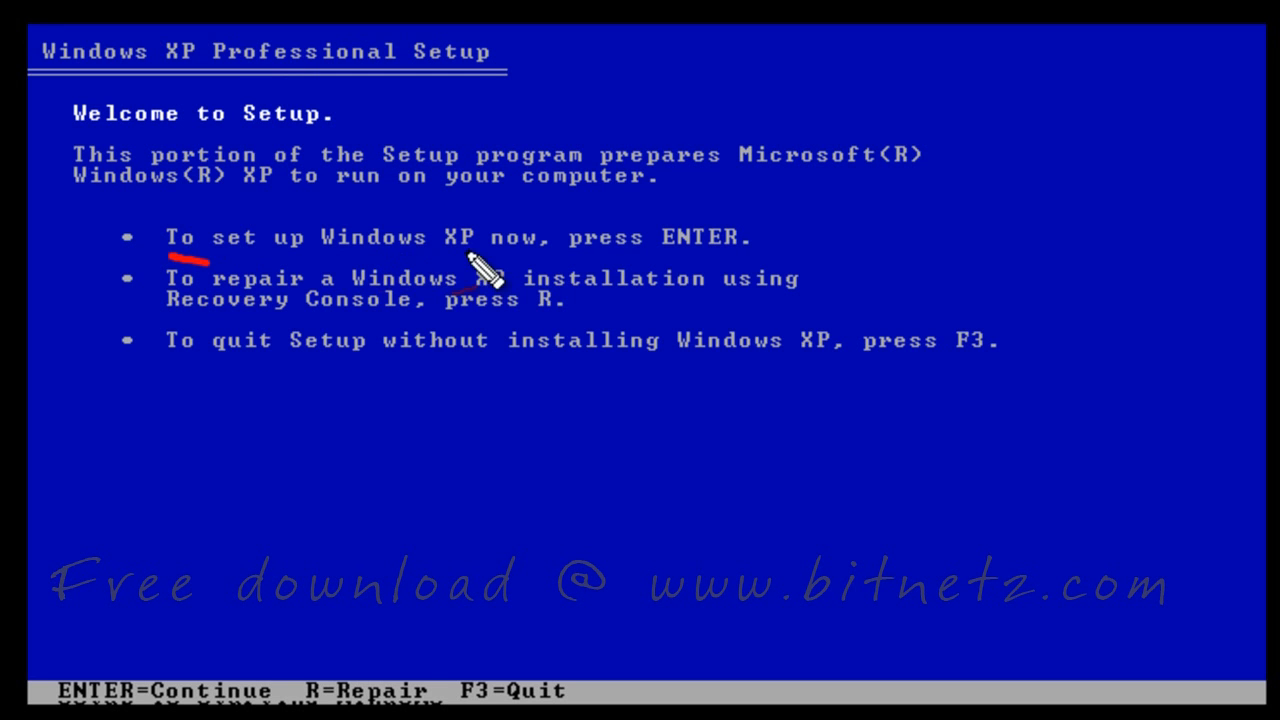
left_click_drag(376, 260, 467, 254)
left_click_drag(660, 257, 757, 256)
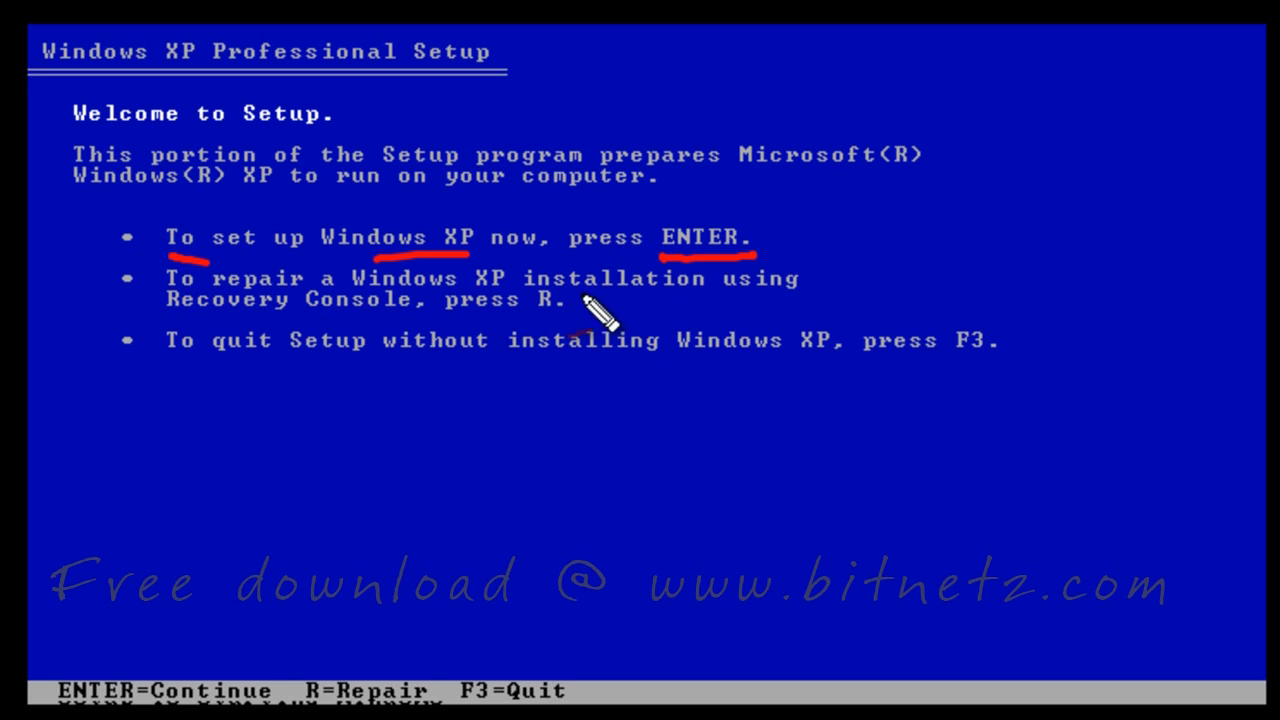
left_click_drag(432, 319, 546, 318)
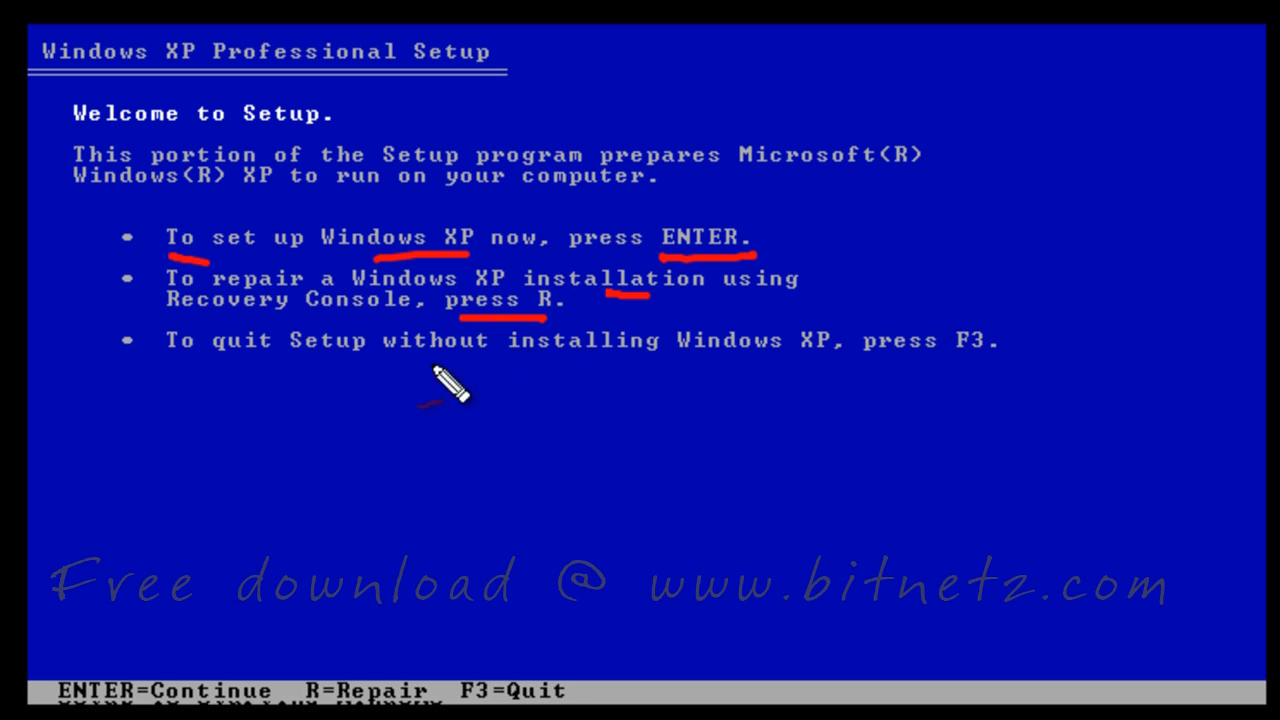
mouse_move(366, 425)
left_mouse_down()
mouse_move(362, 450)
mouse_move(440, 425)
mouse_move(495, 432)
left_mouse_up()
left_click(528, 425)
left_click_drag(345, 472, 530, 460)
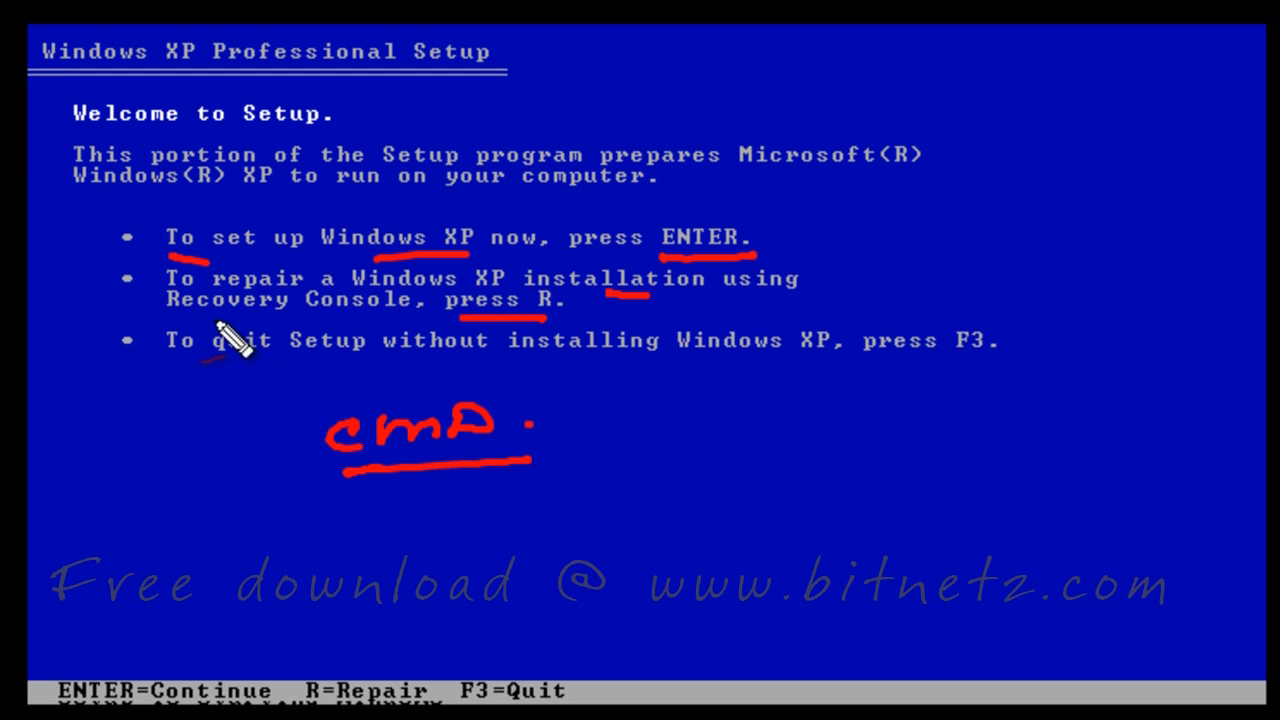
left_click_drag(176, 320, 400, 320)
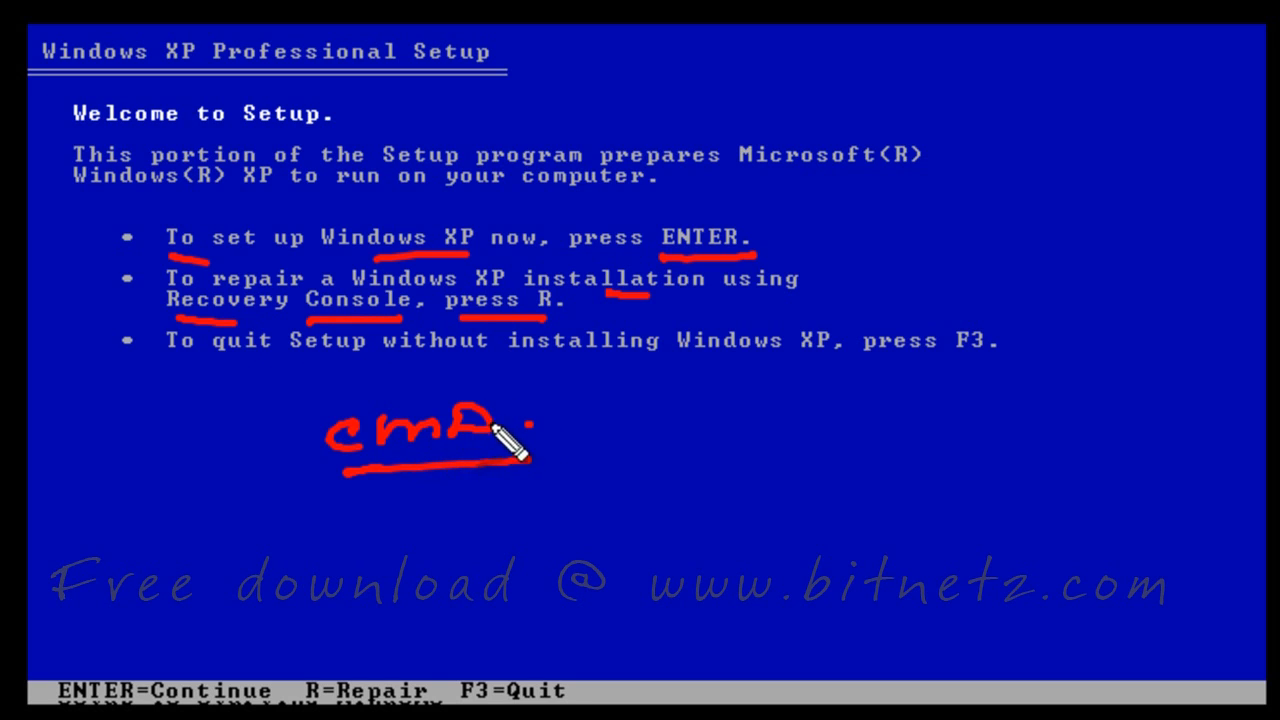
mouse_move(912, 408)
left_mouse_down()
mouse_move(986, 400)
mouse_move(1046, 420)
mouse_move(1086, 400)
mouse_move(1152, 397)
left_mouse_up()
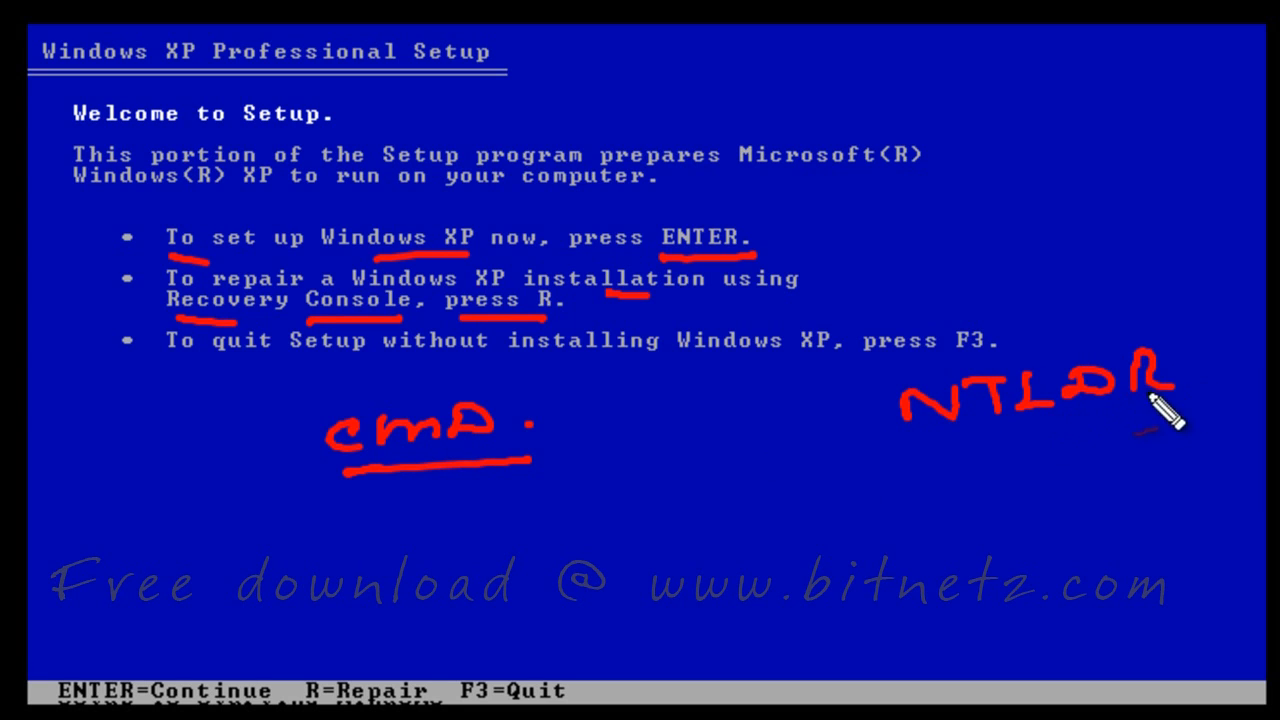
left_click_drag(938, 436, 1130, 430)
left_click_drag(960, 452, 1125, 440)
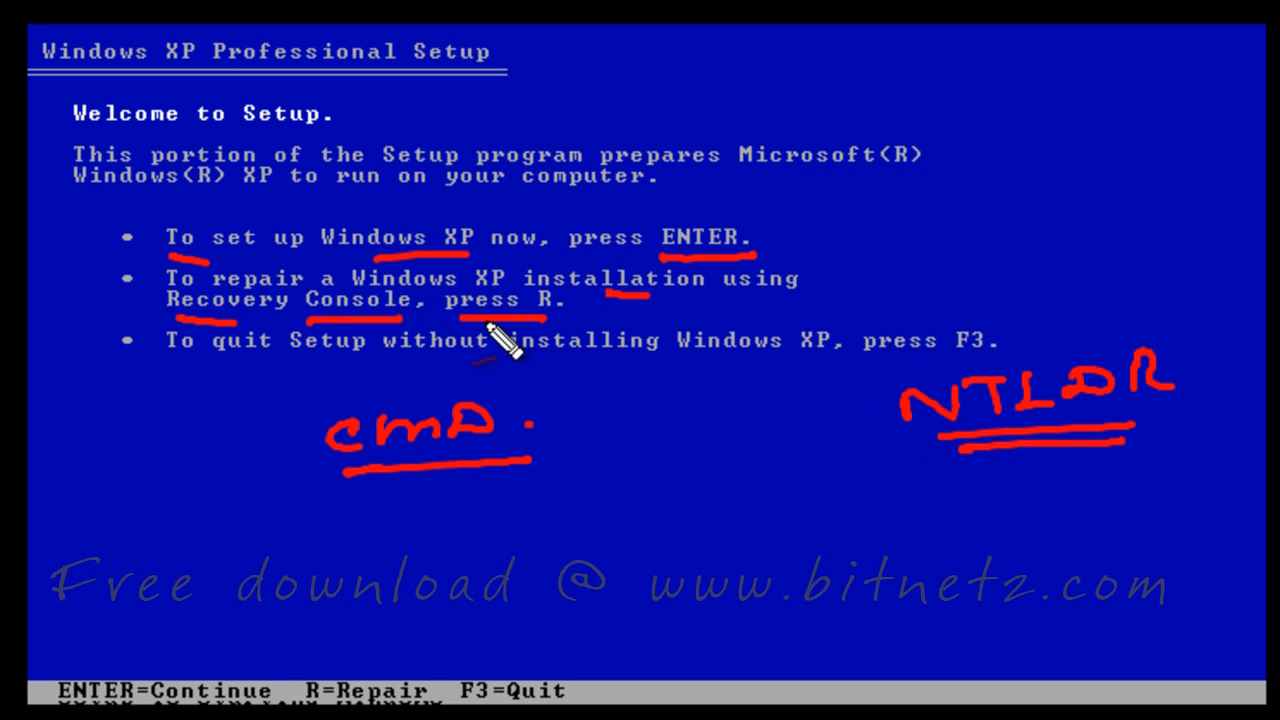
mouse_move(274, 417)
left_mouse_down()
mouse_move(296, 520)
mouse_move(596, 418)
mouse_move(606, 505)
left_mouse_up()
left_click_drag(314, 566, 604, 536)
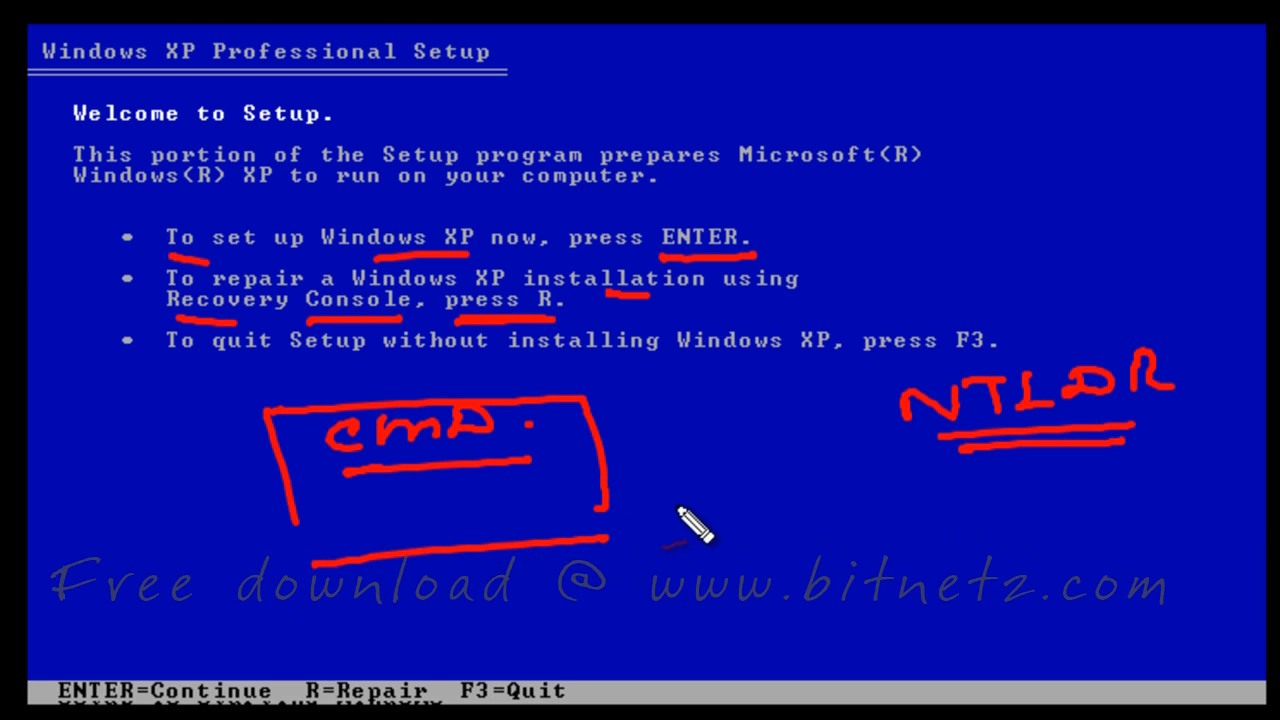
left_click_drag(705, 495, 672, 500)
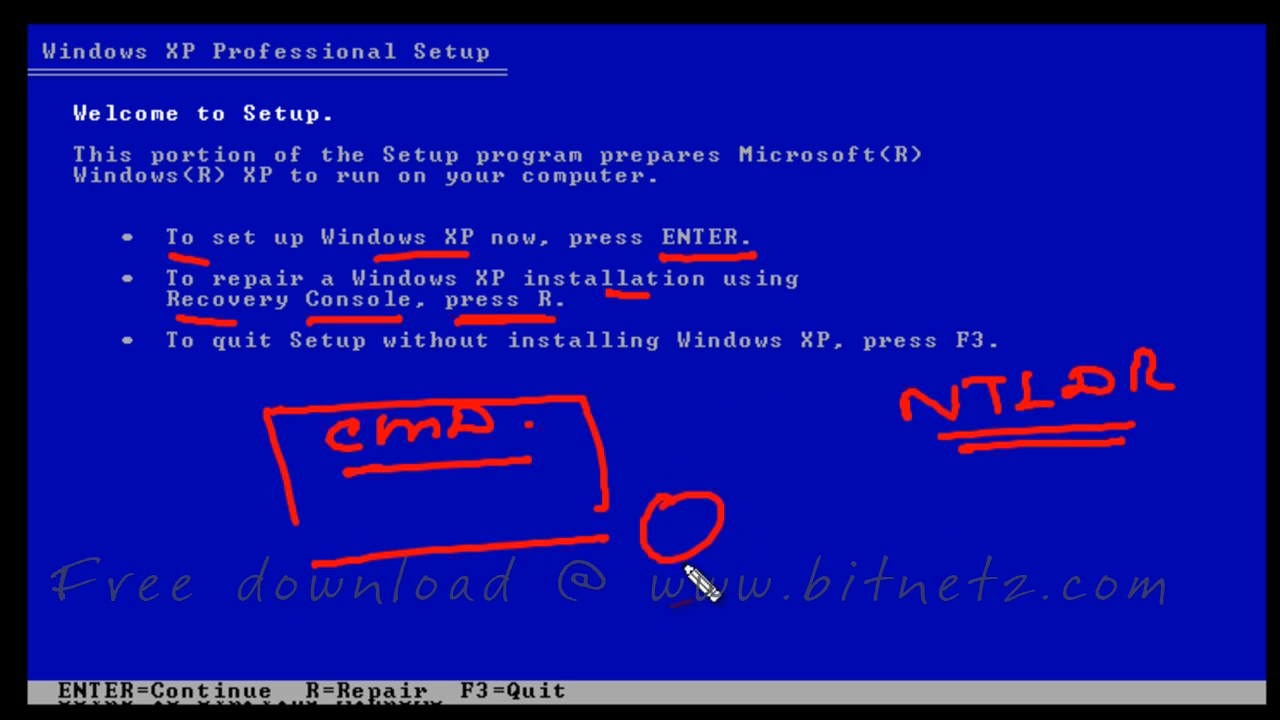
mouse_move(686, 568)
left_mouse_down()
mouse_move(677, 606)
mouse_move(1178, 490)
mouse_move(1097, 568)
mouse_move(1108, 541)
left_mouse_up()
left_click_drag(1143, 506, 1157, 523)
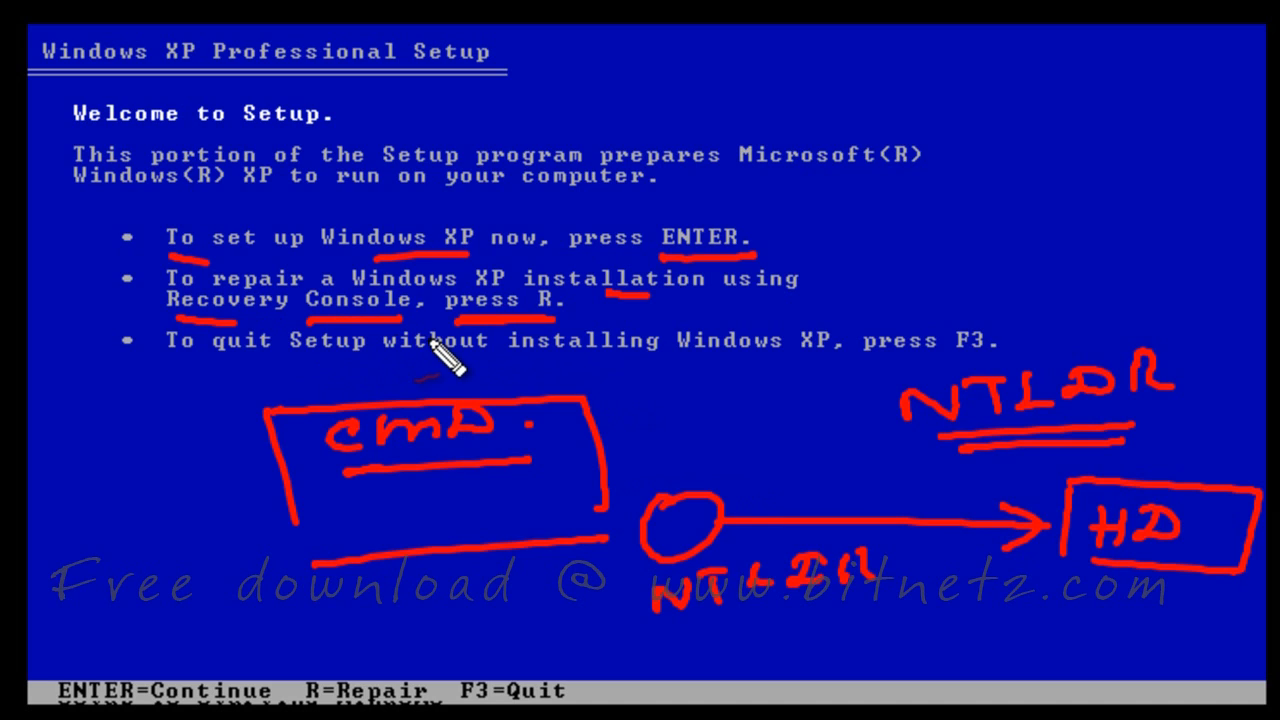
key("Escape")
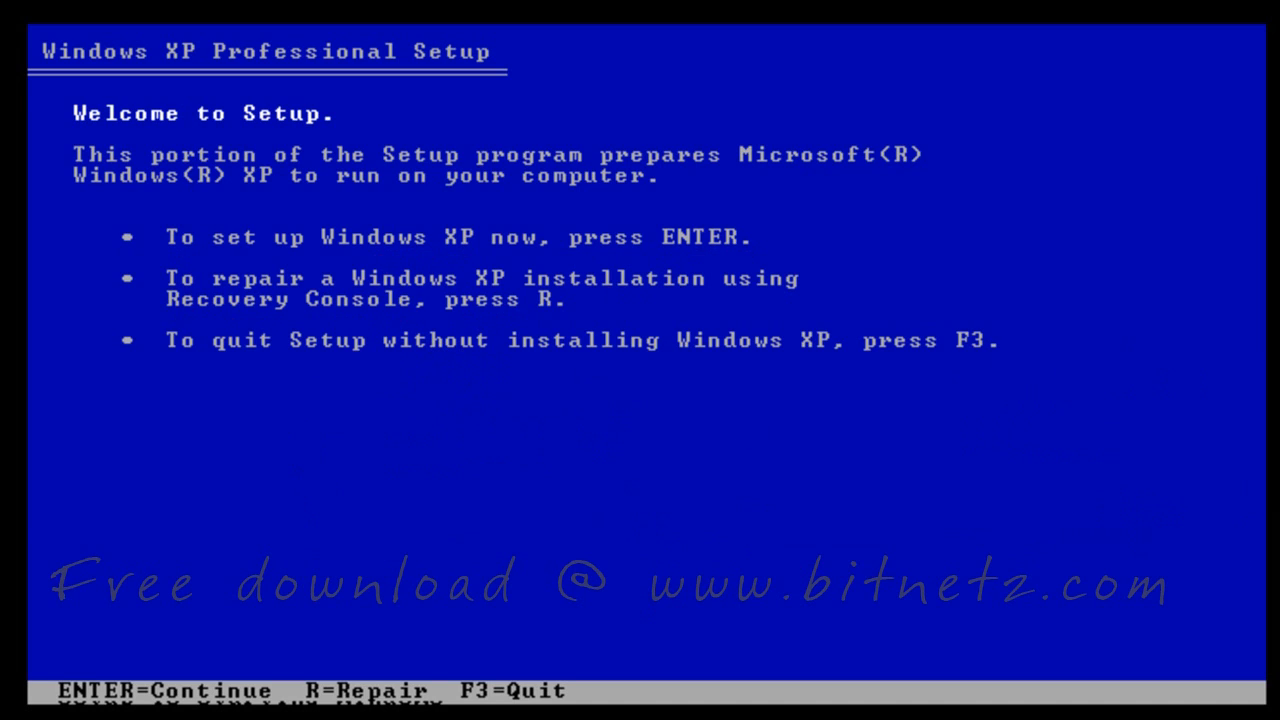
Choose to set up Windows XP now and accept the licence agreement with F8
key("Return")
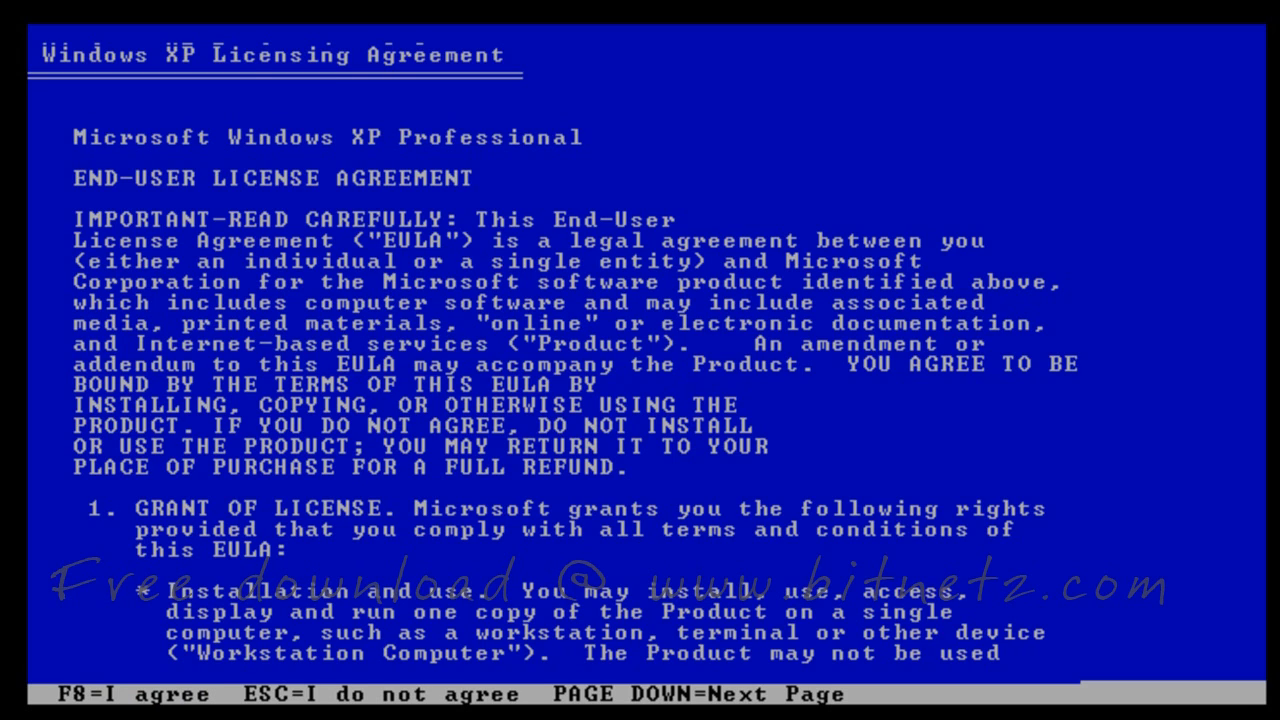
key("F8")
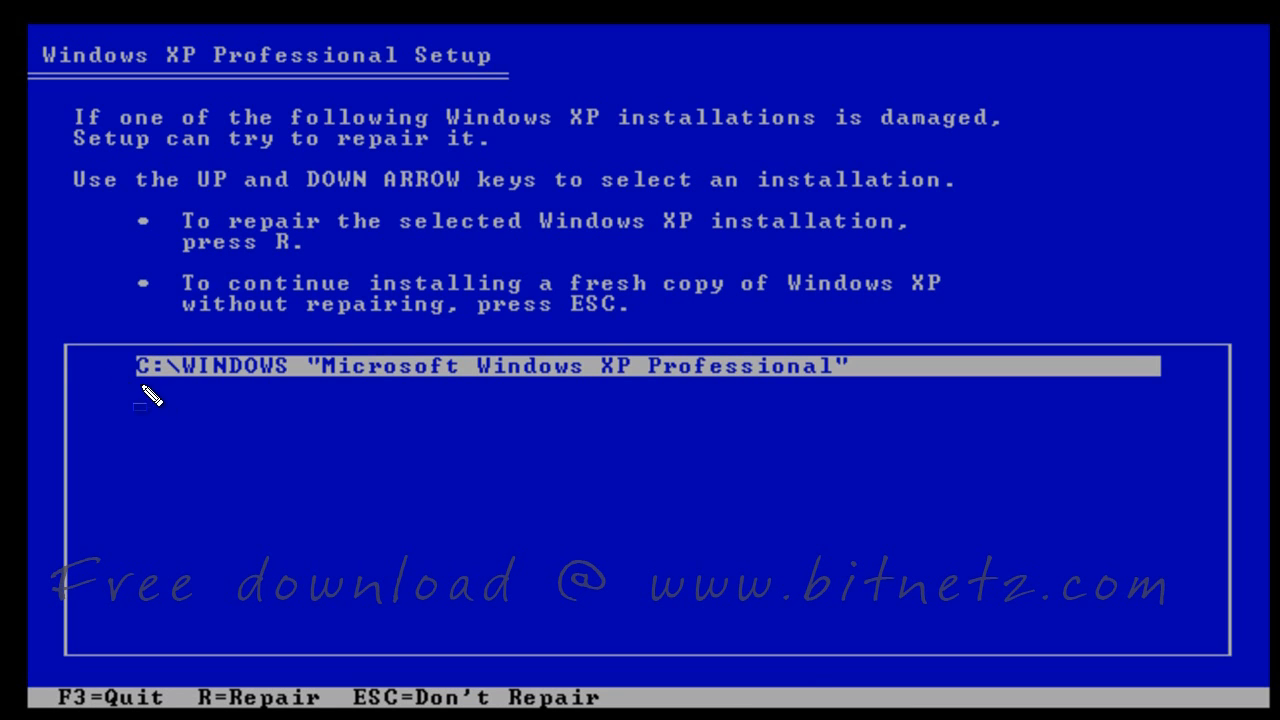
left_click(229, 393)
left_click_drag(256, 260, 305, 262)
left_click_drag(988, 200, 980, 224)
mouse_move(1008, 203)
left_mouse_down()
mouse_move(1004, 226)
mouse_move(1024, 213)
left_mouse_up()
mouse_move(1026, 202)
left_mouse_down()
mouse_move(1021, 226)
mouse_move(1050, 224)
mouse_move(1044, 210)
left_mouse_up()
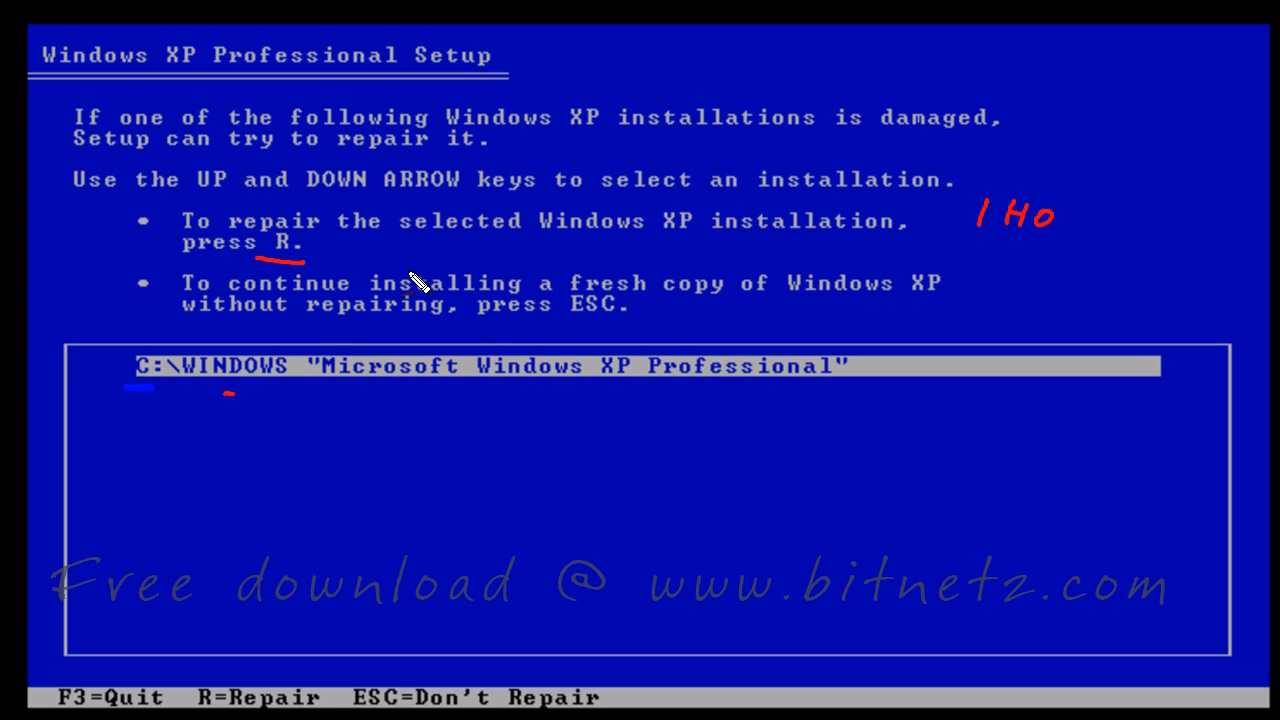
left_click_drag(328, 248, 372, 242)
mouse_move(280, 432)
left_mouse_down()
mouse_move(278, 460)
mouse_move(306, 462)
left_mouse_up()
mouse_move(314, 455)
left_mouse_down()
mouse_move(500, 466)
mouse_move(476, 446)
left_mouse_up()
left_click_drag(372, 480, 497, 495)
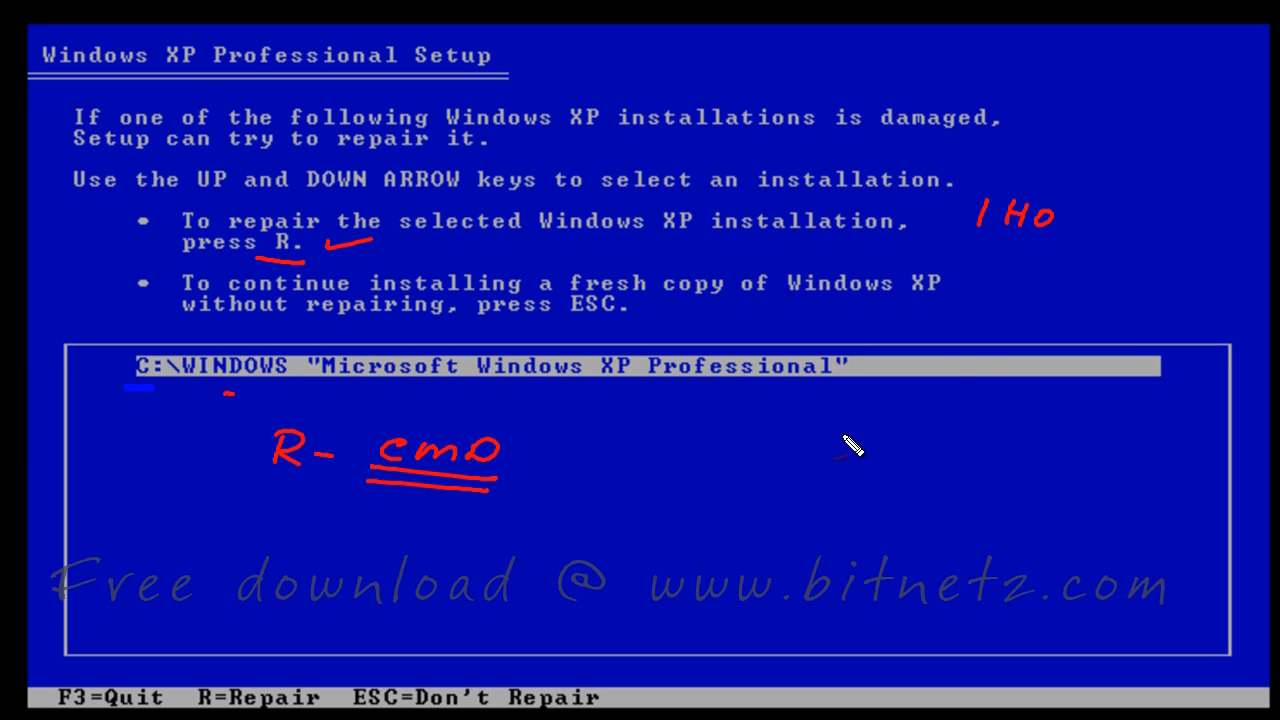
mouse_move(972, 250)
left_mouse_down()
mouse_move(1060, 256)
mouse_move(1072, 270)
left_mouse_up()
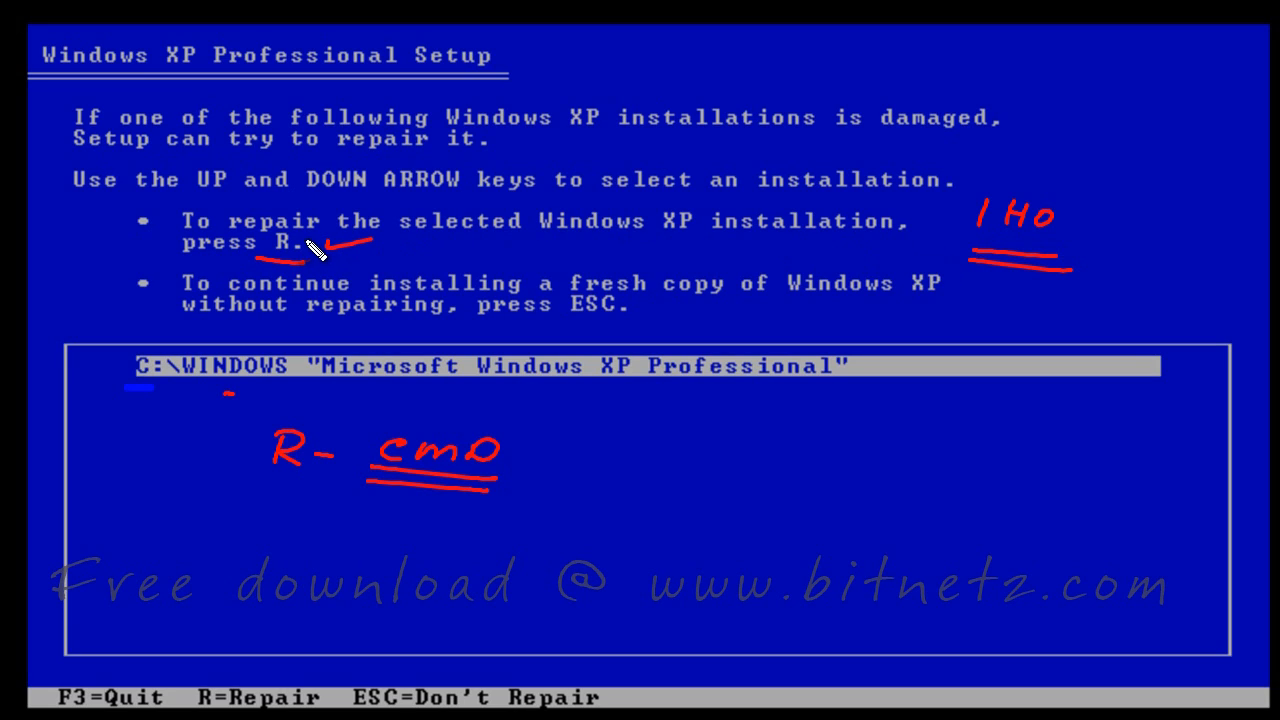
mouse_move(264, 212)
left_mouse_down()
mouse_move(310, 272)
mouse_move(285, 205)
left_mouse_up()
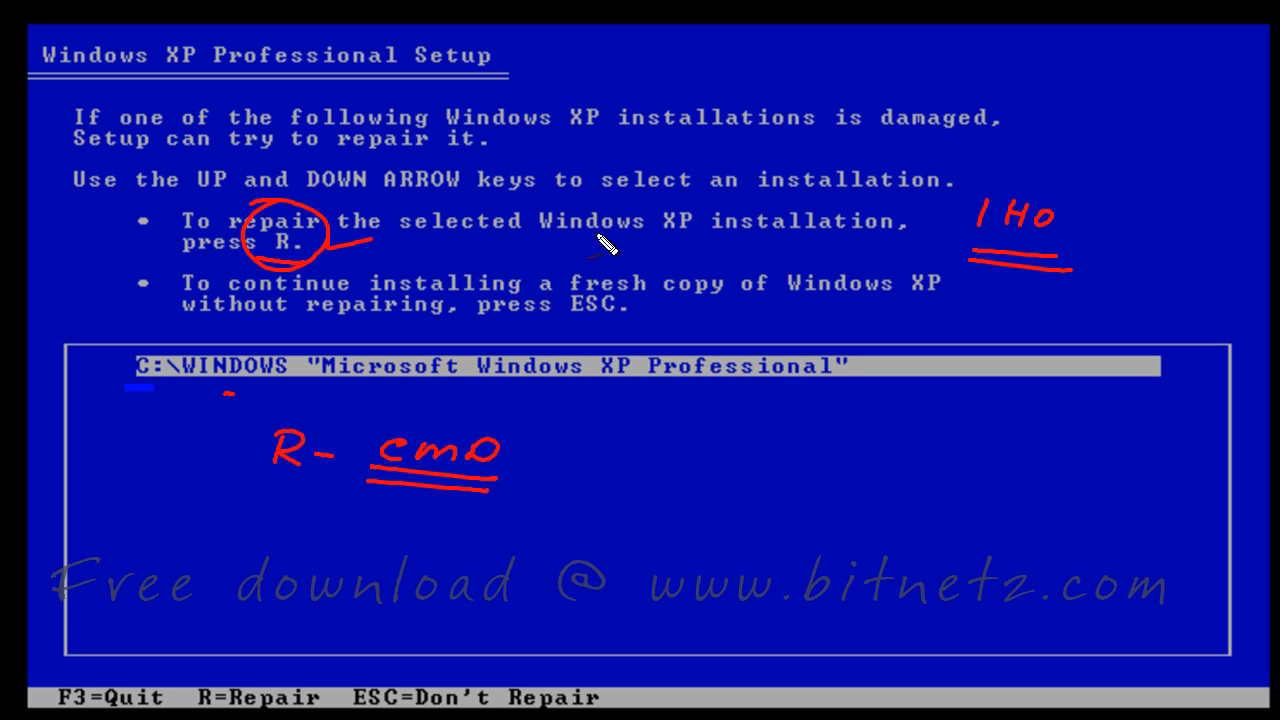
left_click_drag(556, 322, 663, 321)
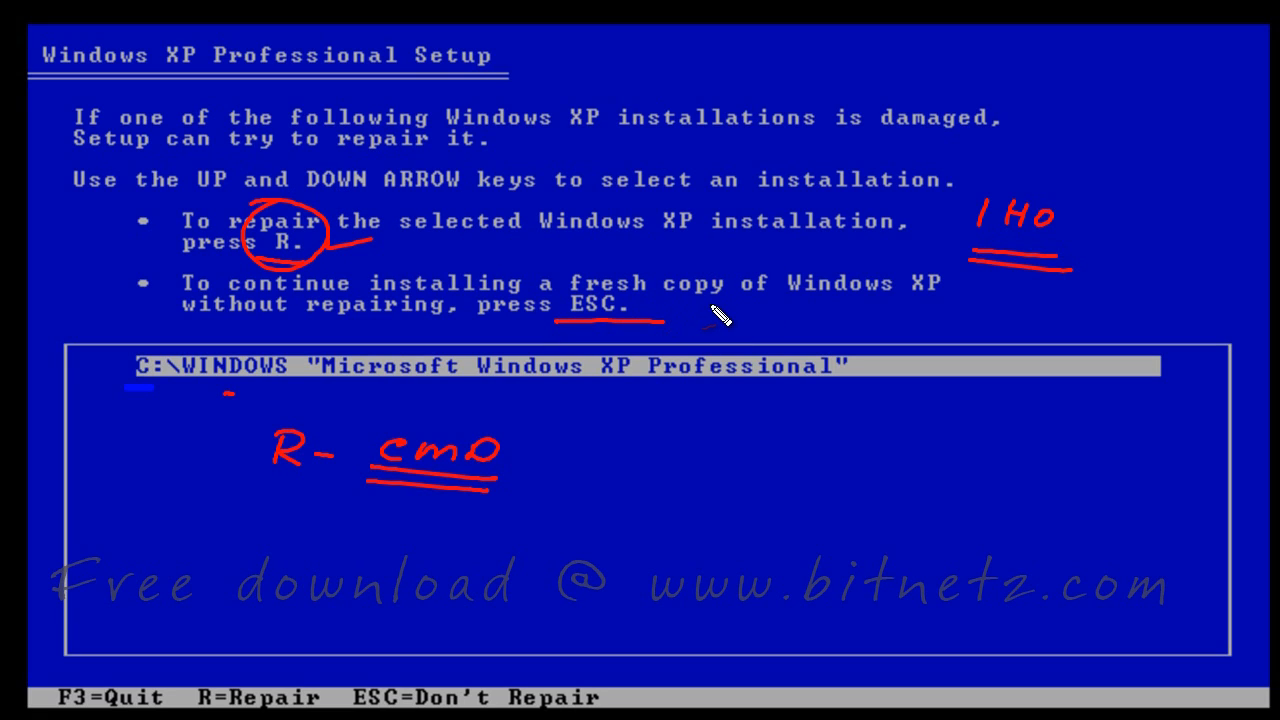
Skip repairing the existing installation and request deletion of C: Partition1
key("Escape")
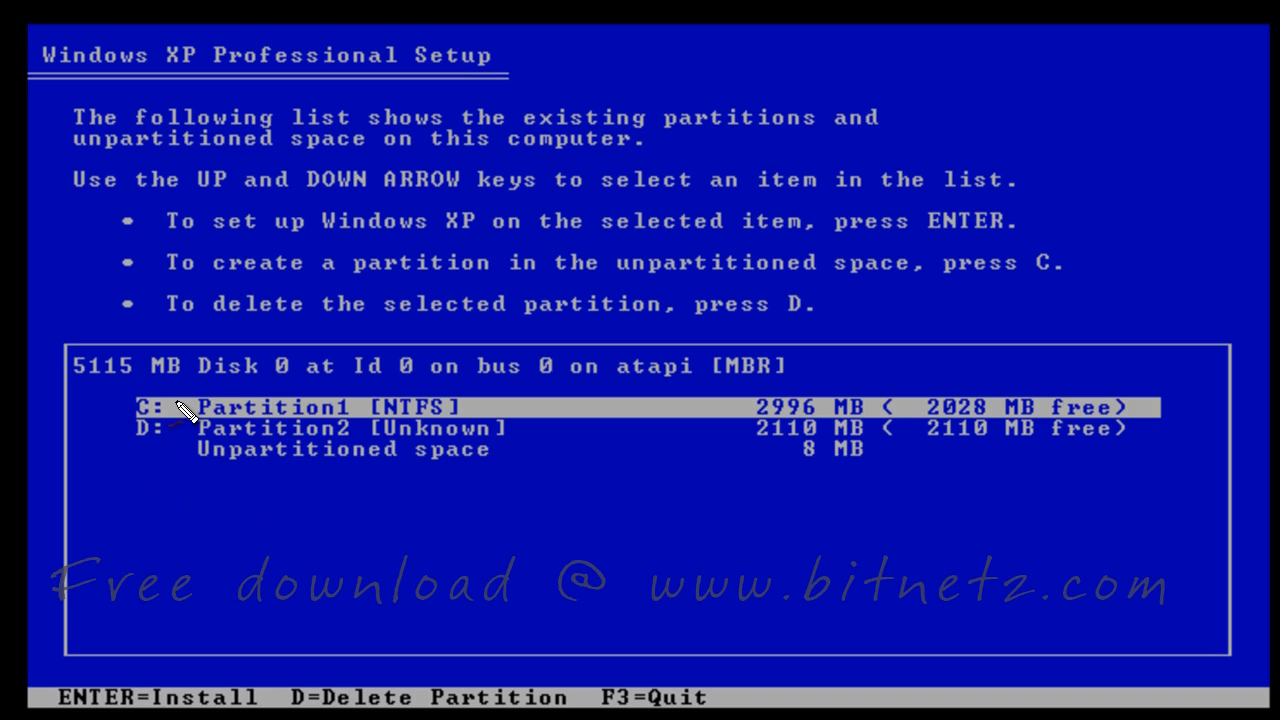
left_click_drag(177, 406, 213, 393)
left_click_drag(168, 430, 192, 424)
mouse_move(140, 464)
left_mouse_down()
mouse_move(249, 486)
mouse_move(260, 506)
left_mouse_up()
left_click_drag(136, 506, 222, 504)
left_click_drag(140, 523, 218, 525)
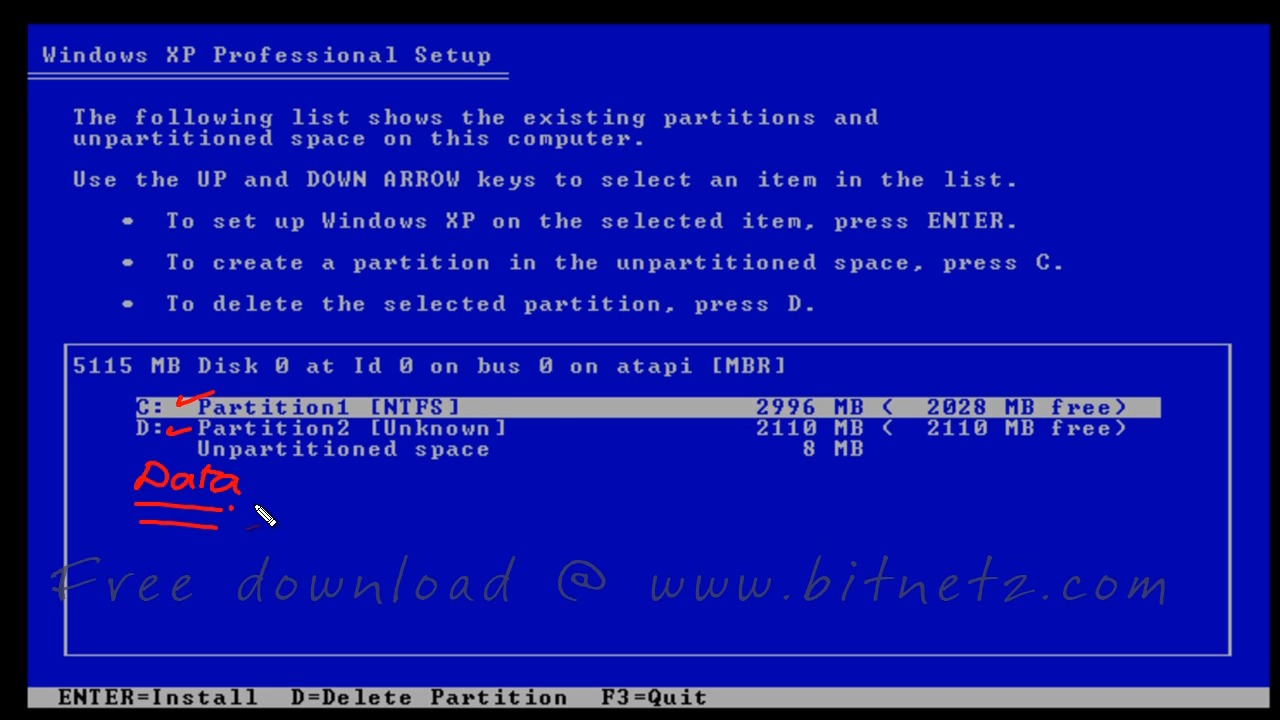
mouse_move(532, 397)
left_mouse_down()
mouse_move(551, 408)
mouse_move(524, 431)
left_mouse_up()
mouse_move(598, 410)
left_mouse_down()
mouse_move(612, 426)
mouse_move(674, 428)
left_mouse_up()
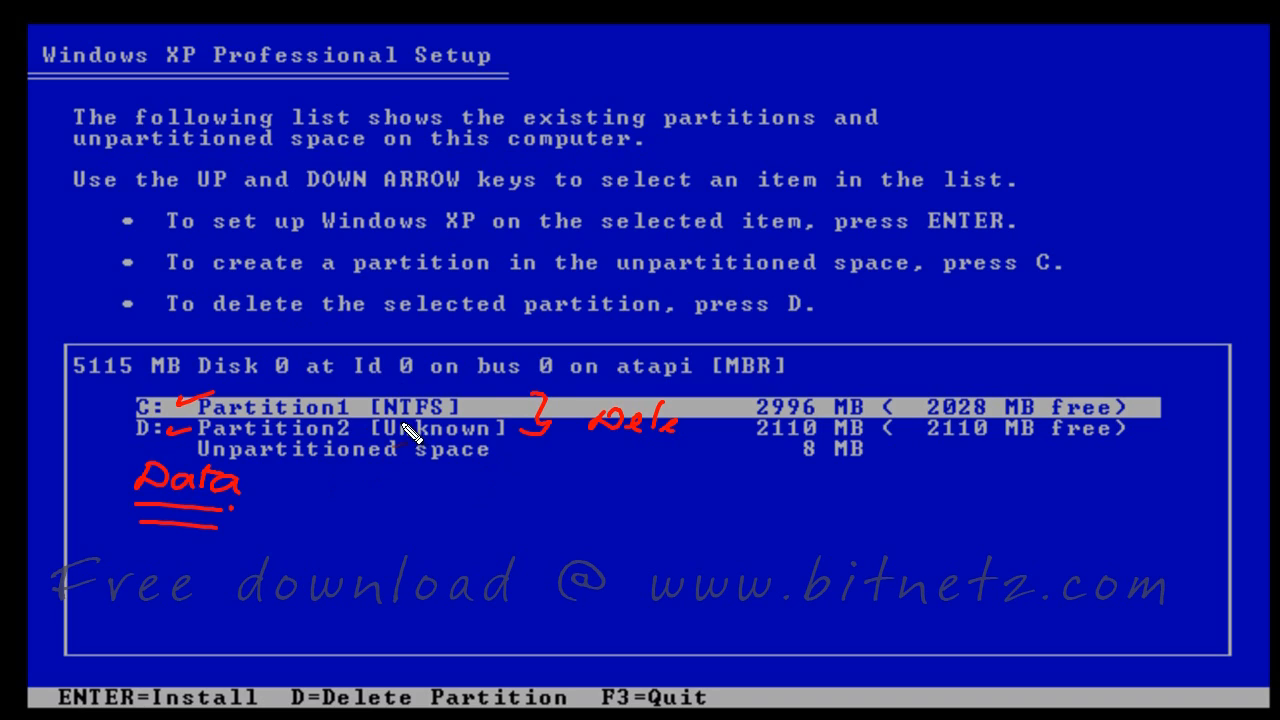
left_click_drag(214, 324, 298, 326)
left_click_drag(716, 326, 816, 330)
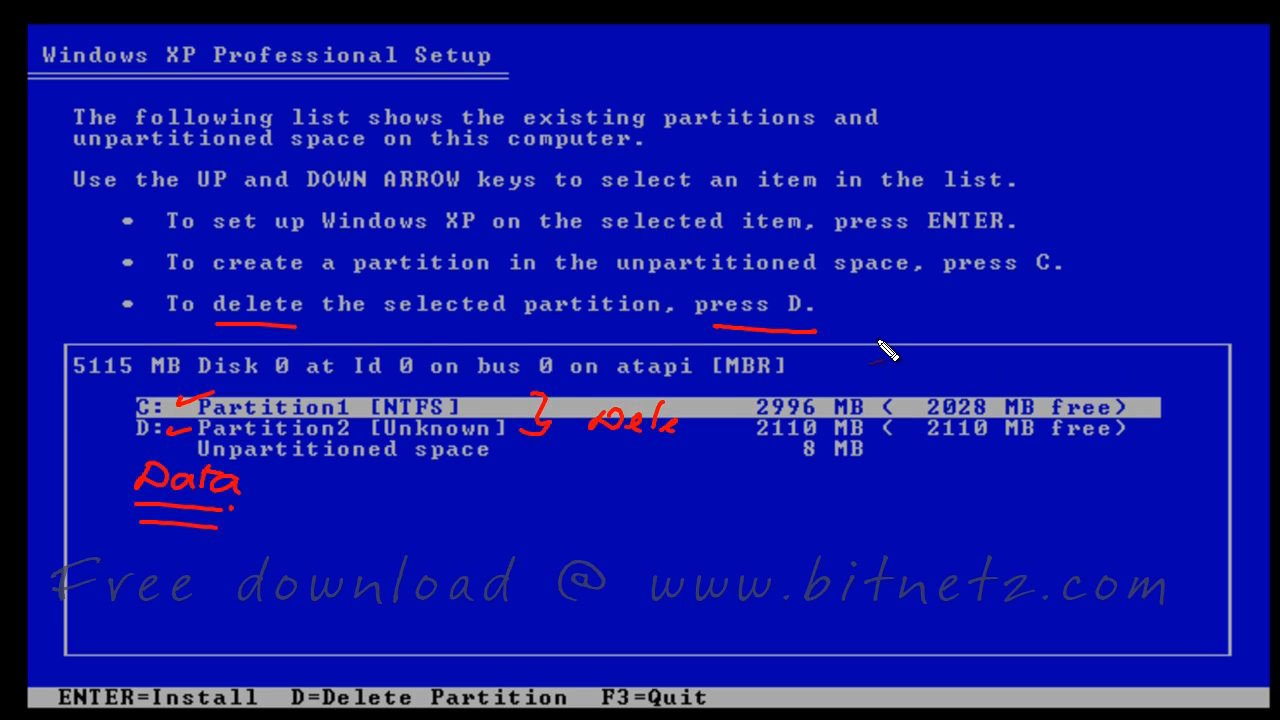
key("d")
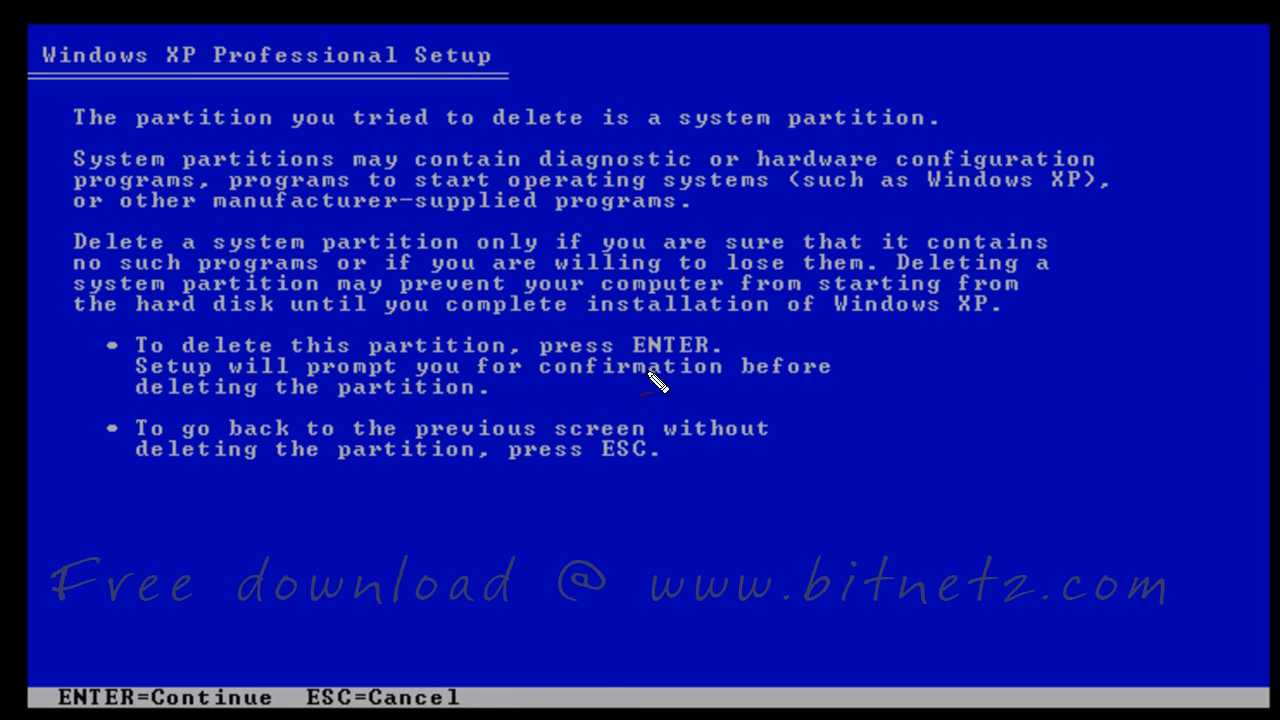
Get past the system-partition warning and confirm deleting the 2996 MB C: partition
left_click_drag(636, 356, 694, 356)
left_click_drag(776, 341, 768, 362)
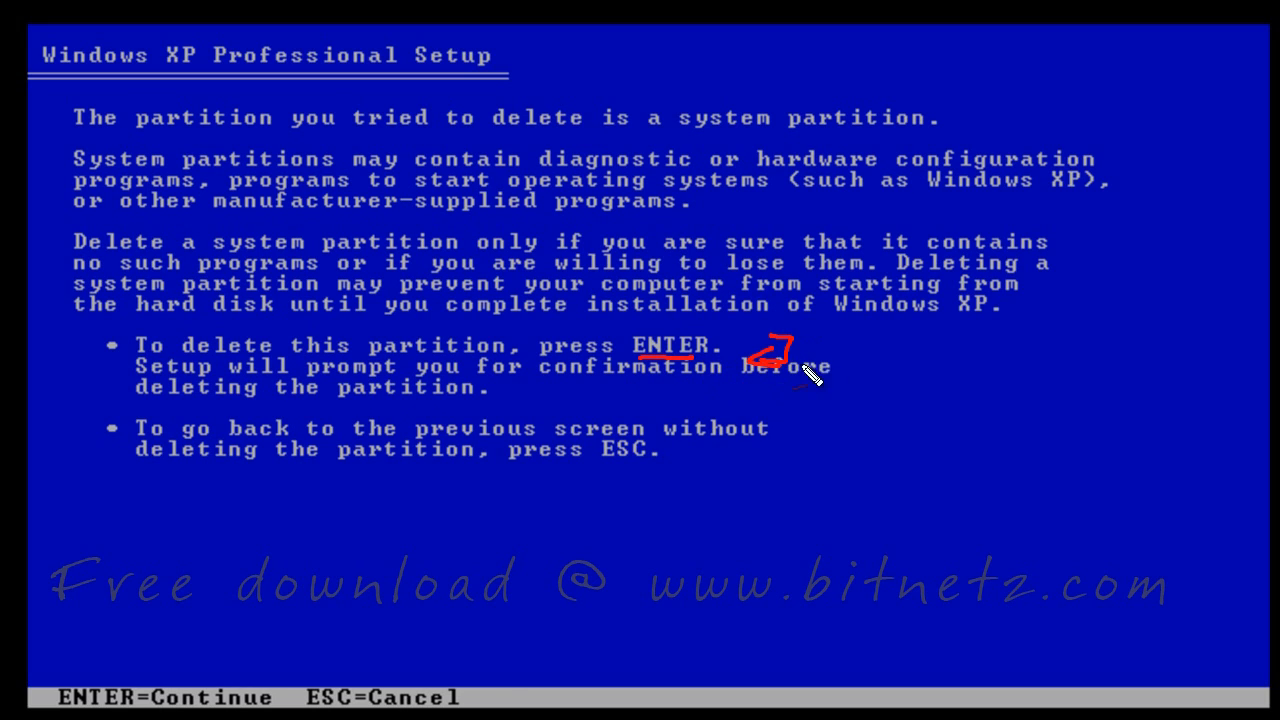
key("Return")
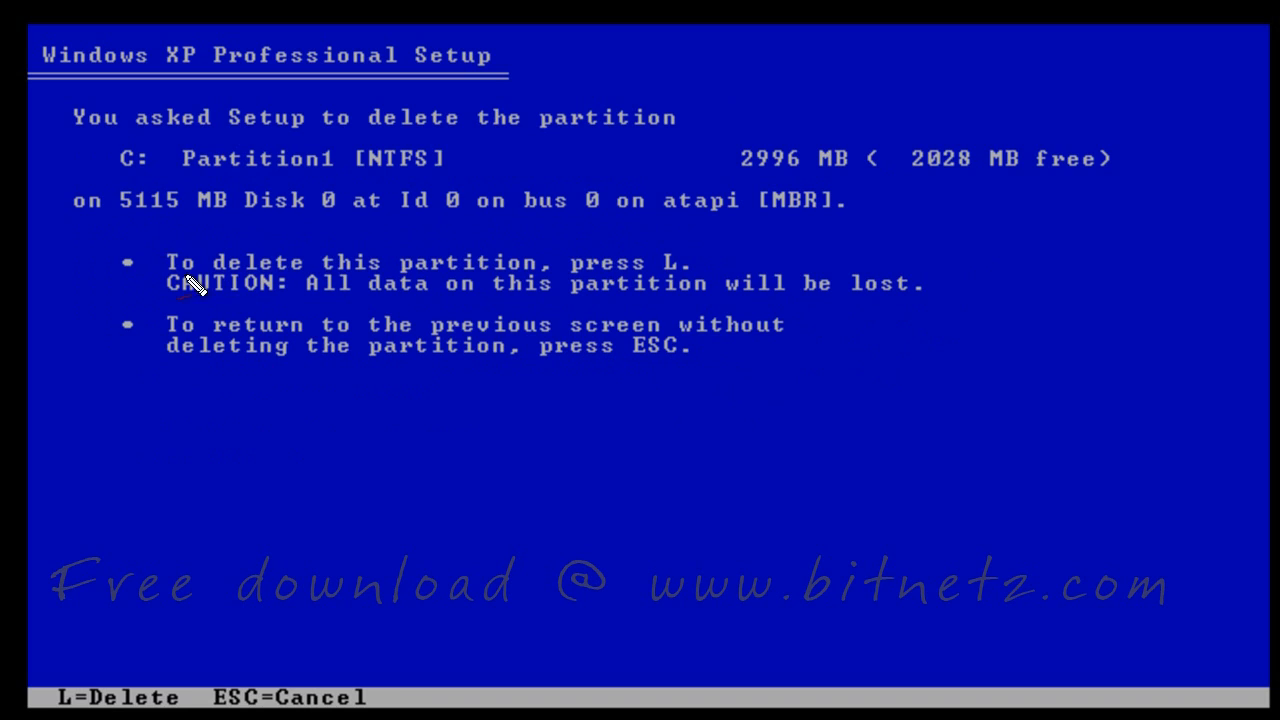
left_click_drag(604, 274, 664, 272)
mouse_move(985, 235)
left_mouse_down()
mouse_move(982, 250)
mouse_move(1046, 254)
left_mouse_up()
left_click(1007, 239)
left_click(1010, 250)
mouse_move(1156, 228)
left_mouse_down()
mouse_move(1149, 240)
mouse_move(1205, 270)
mouse_move(1200, 286)
left_mouse_up()
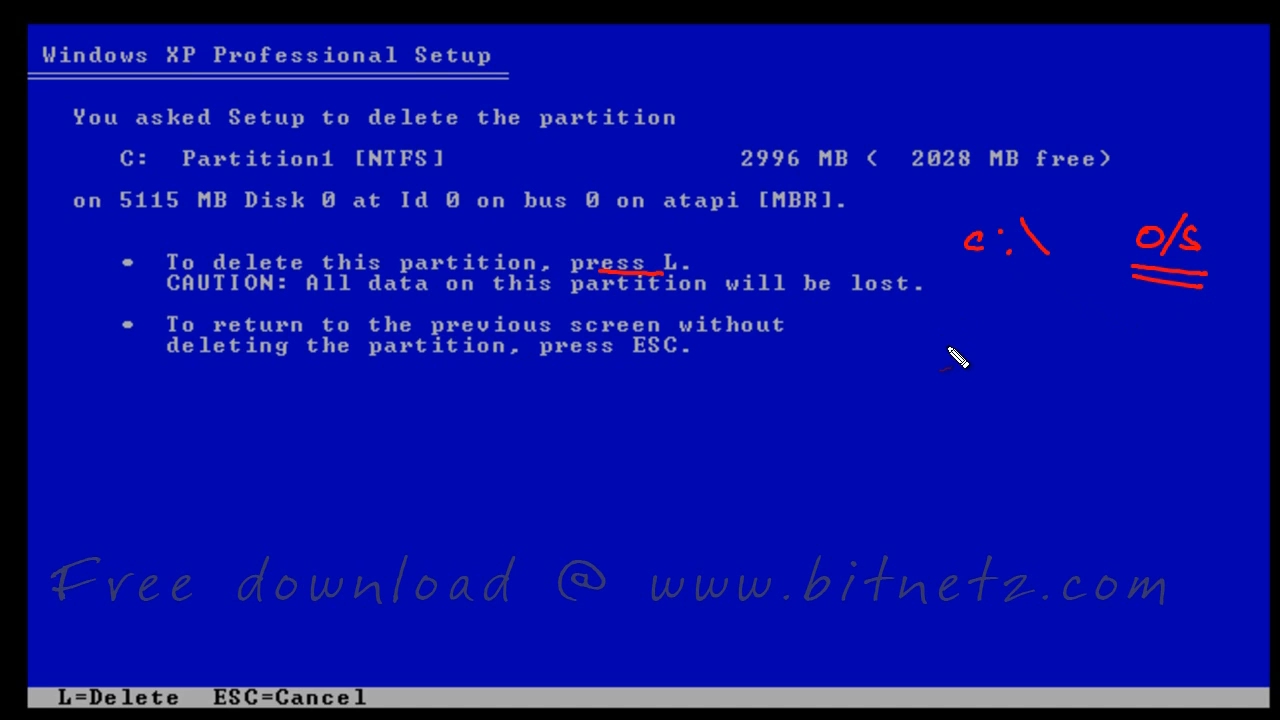
mouse_move(980, 326)
left_mouse_down()
mouse_move(986, 386)
mouse_move(960, 380)
mouse_move(1006, 428)
left_mouse_up()
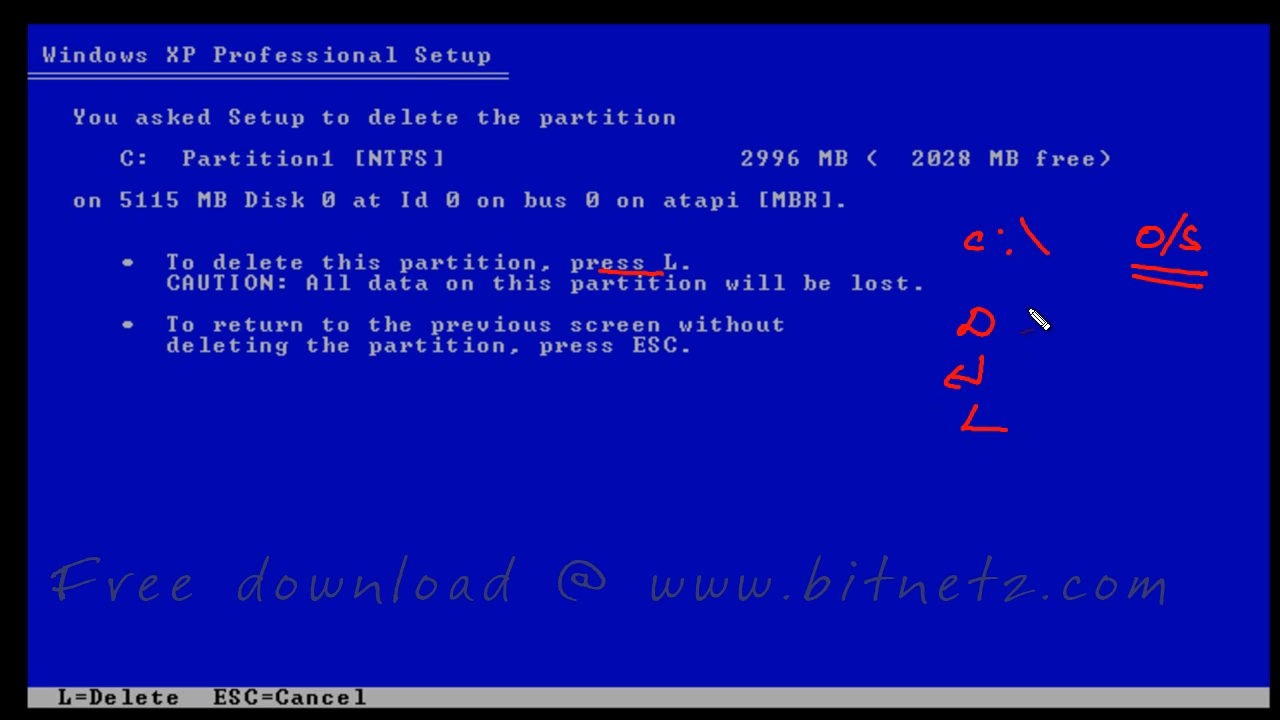
left_click_drag(1030, 316, 1012, 444)
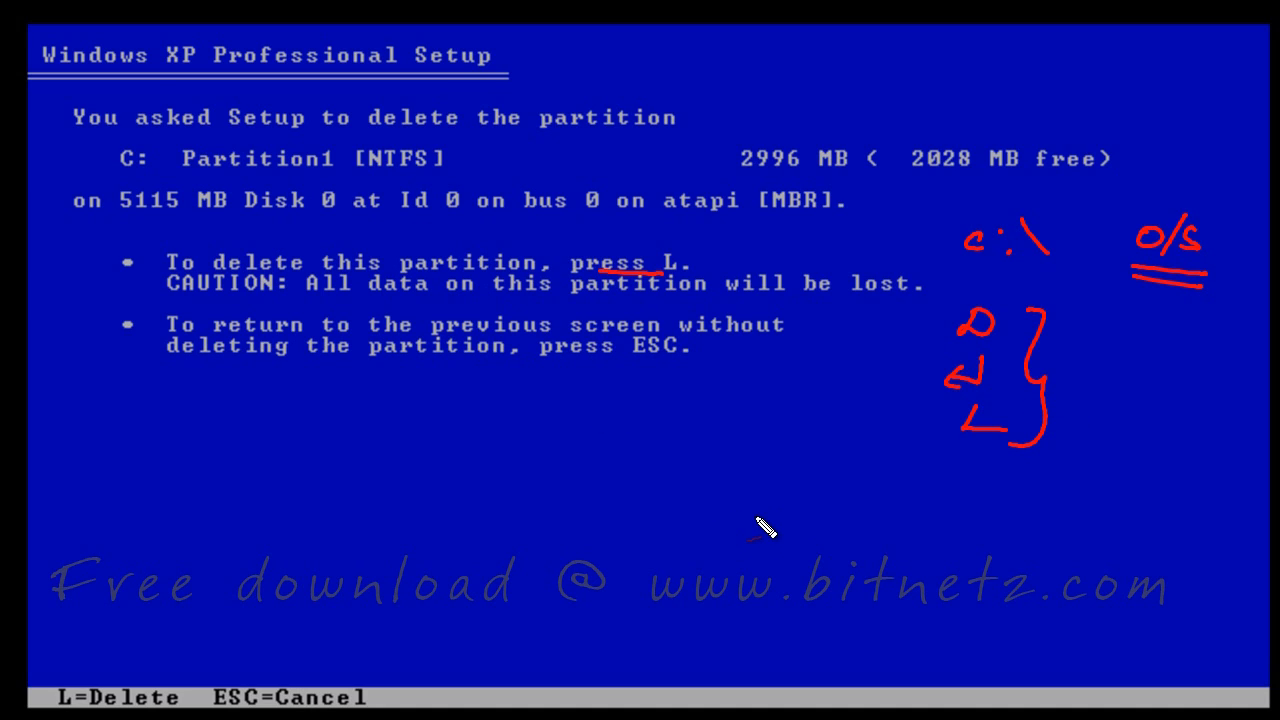
key("l")
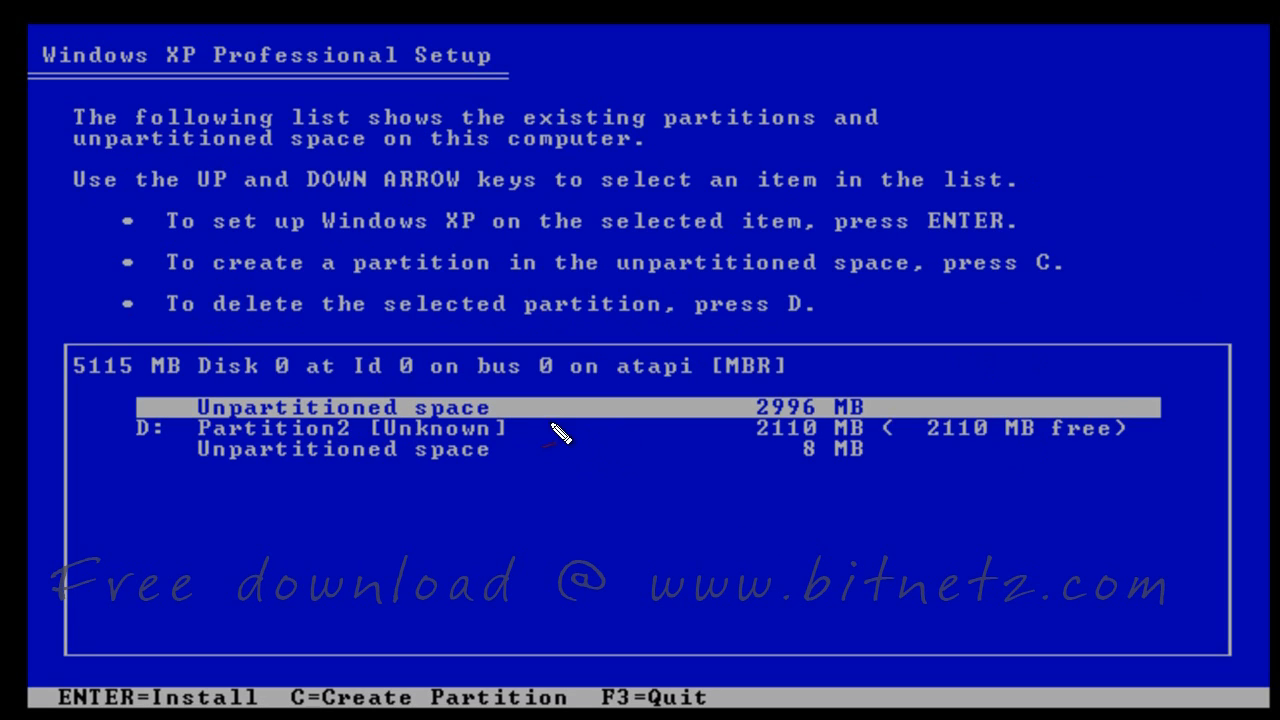
Select D: Partition2 [Unknown] and request its deletion
mouse_move(572, 402)
left_mouse_down()
mouse_move(570, 415)
mouse_move(620, 416)
left_mouse_up()
left_click(593, 403)
left_click(594, 413)
left_click_drag(523, 410, 525, 424)
left_click_drag(508, 421, 545, 427)
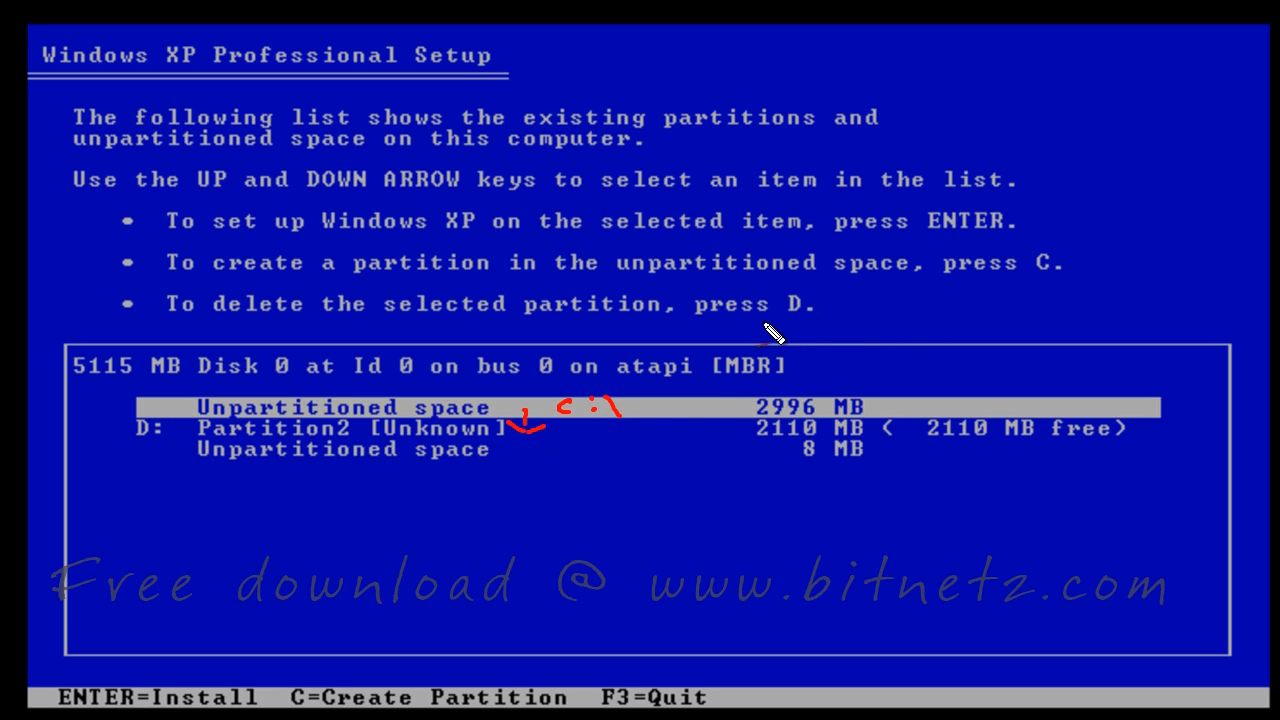
left_click_drag(716, 322, 843, 325)
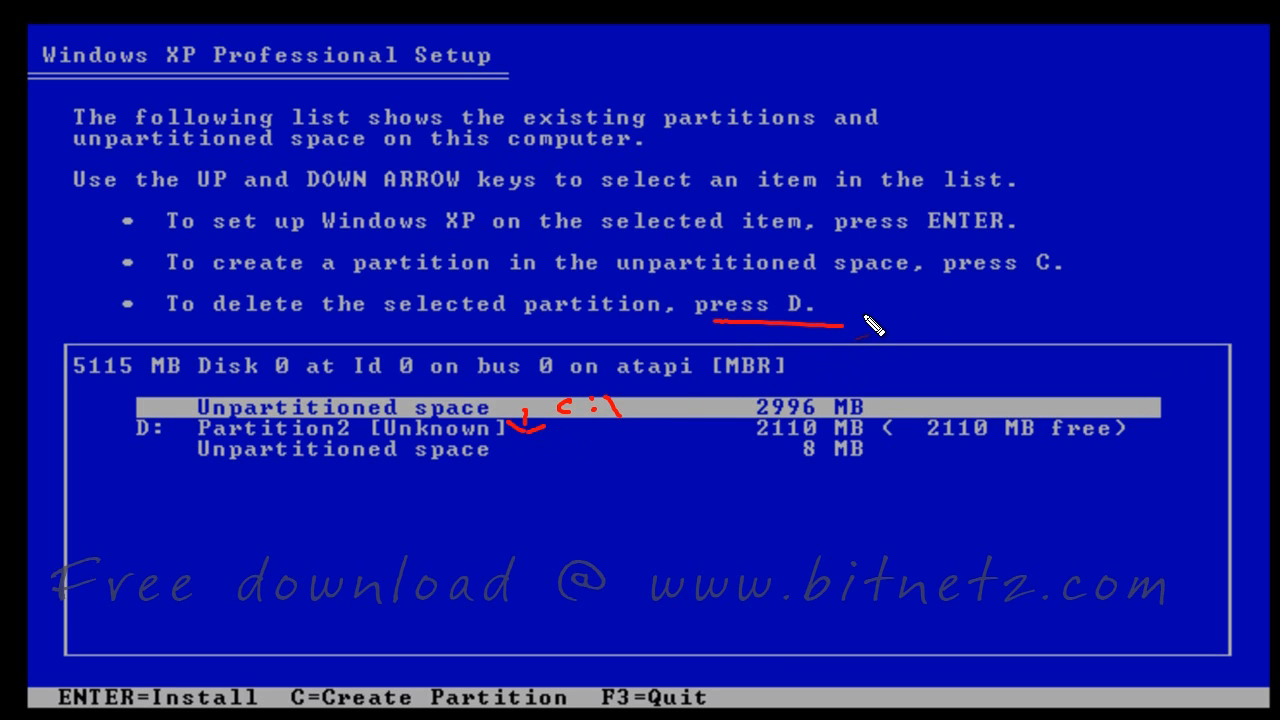
key("Down")
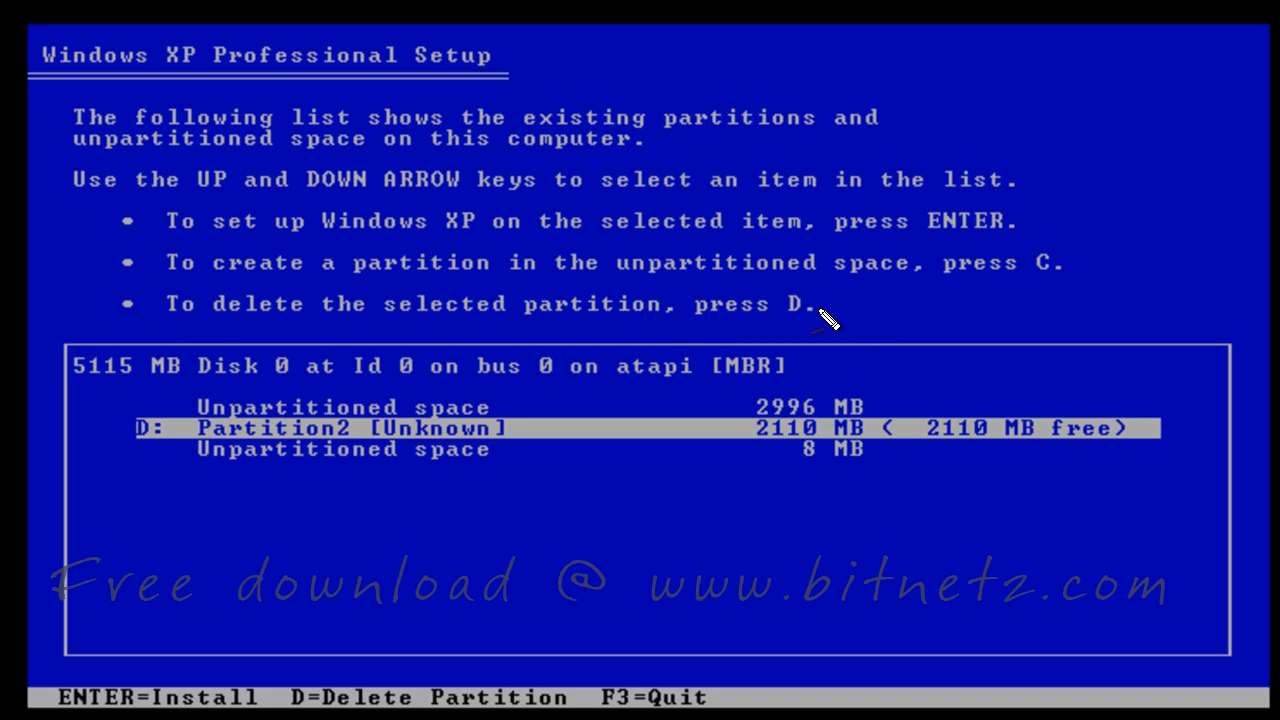
key("d")
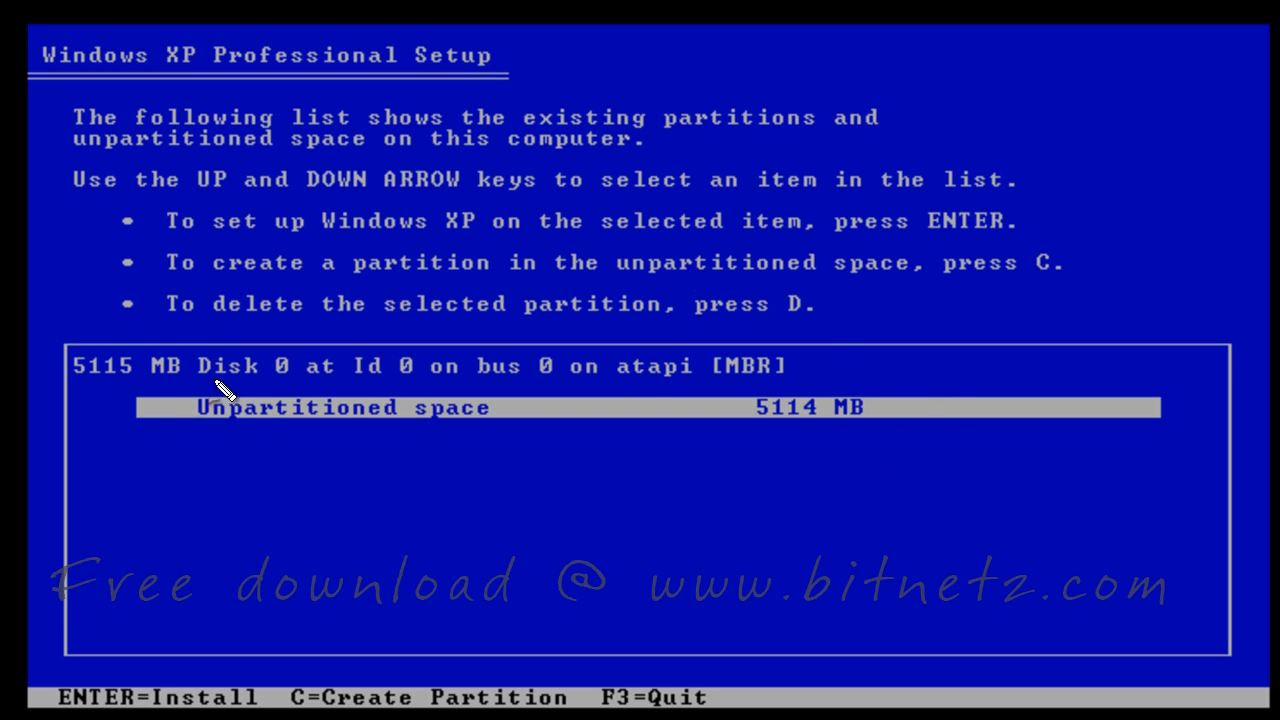
Start a new partition in the 5114 MB of unpartitioned space
left_click_drag(206, 423, 478, 434)
left_click_drag(746, 431, 886, 446)
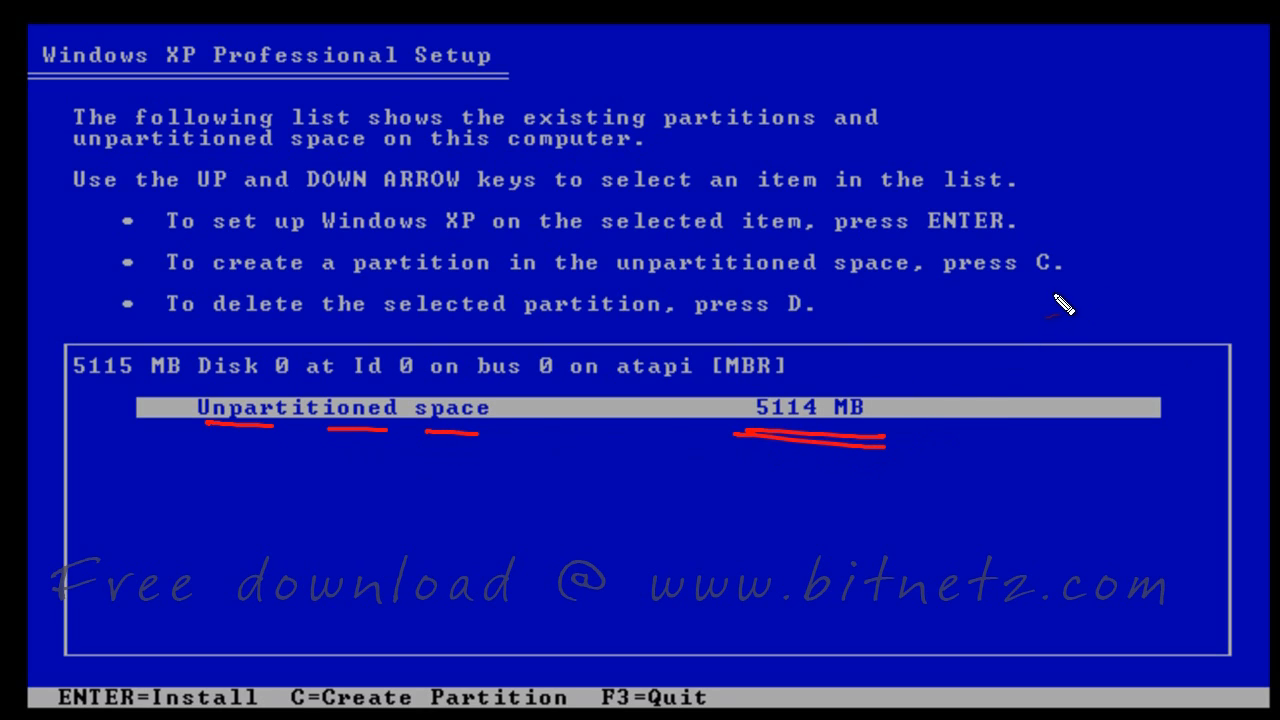
mouse_move(1052, 310)
left_mouse_down()
mouse_move(1066, 286)
mouse_move(1171, 297)
mouse_move(1170, 330)
left_mouse_up()
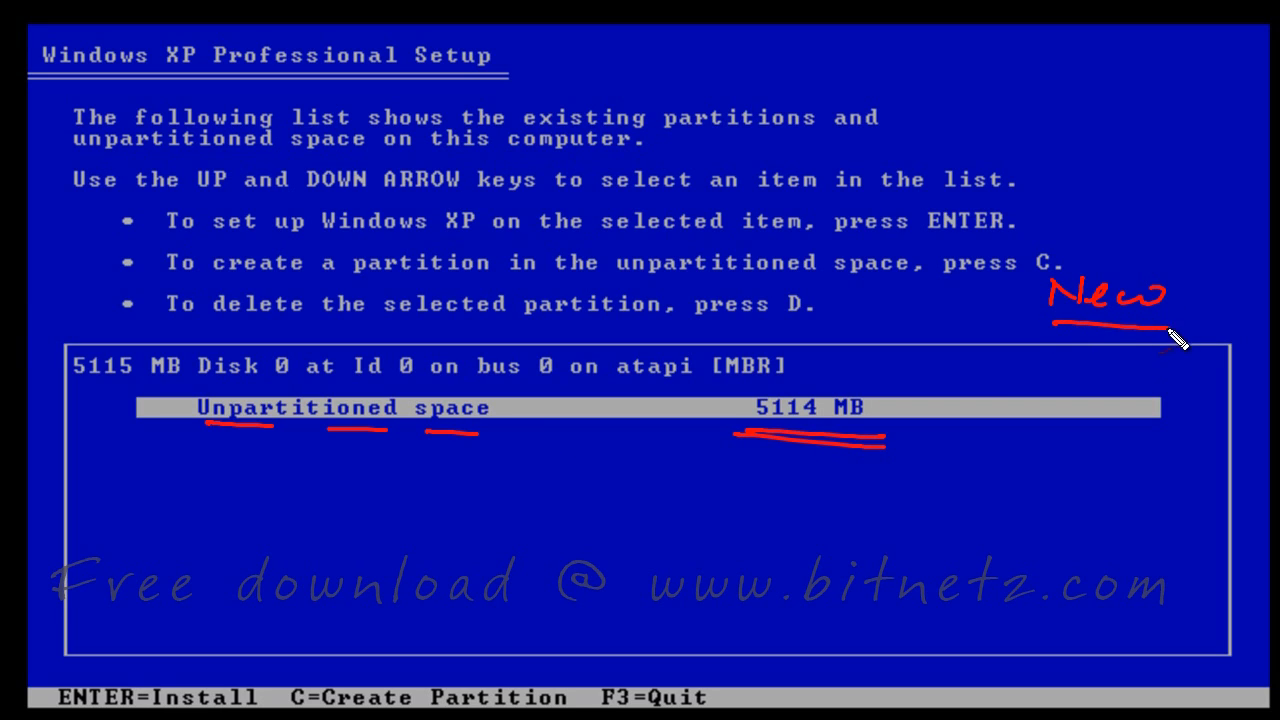
left_click_drag(1058, 338, 1166, 342)
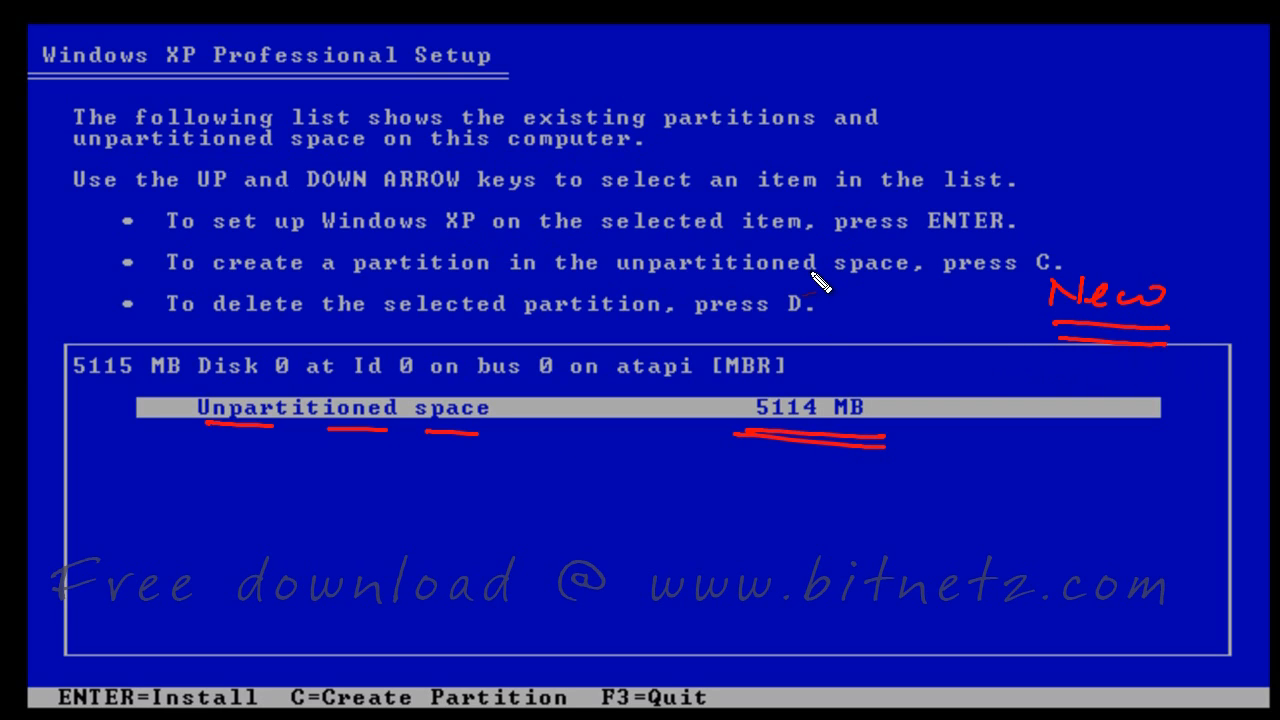
left_click_drag(793, 277, 821, 272)
mouse_move(593, 281)
left_mouse_down()
mouse_move(637, 378)
mouse_move(660, 351)
left_mouse_up()
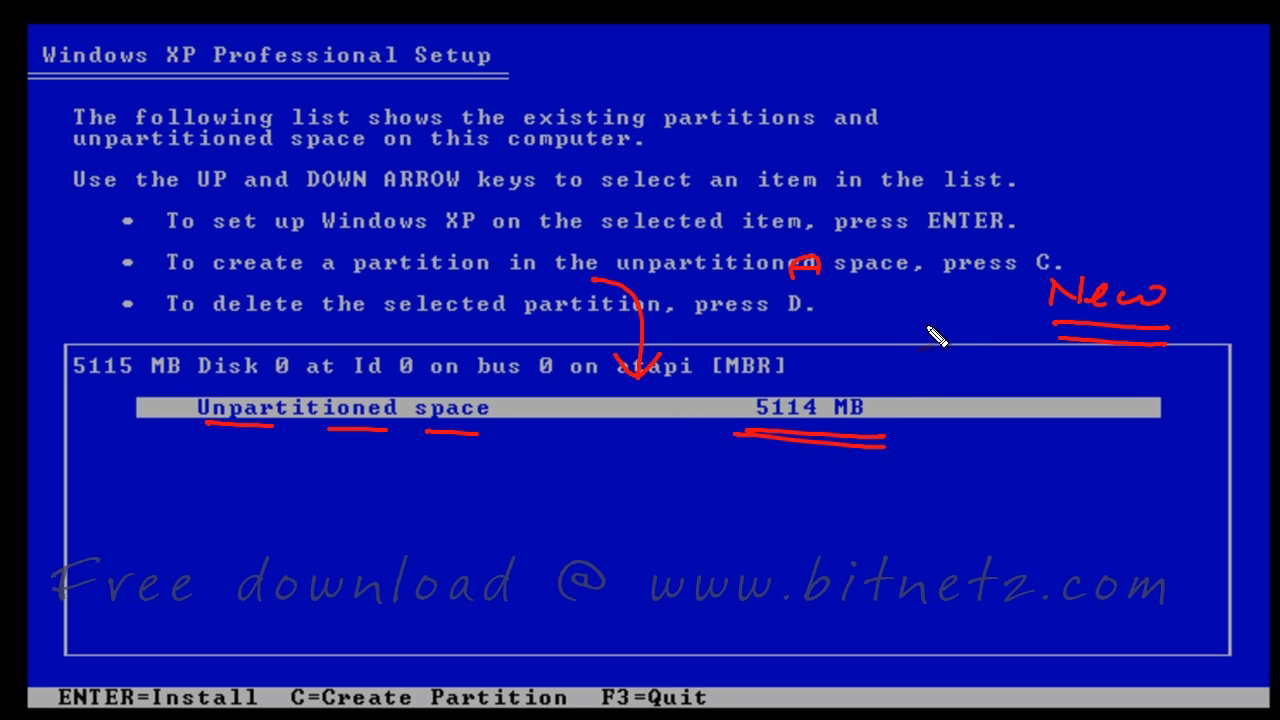
left_click_drag(930, 317, 910, 373)
left_click(955, 360)
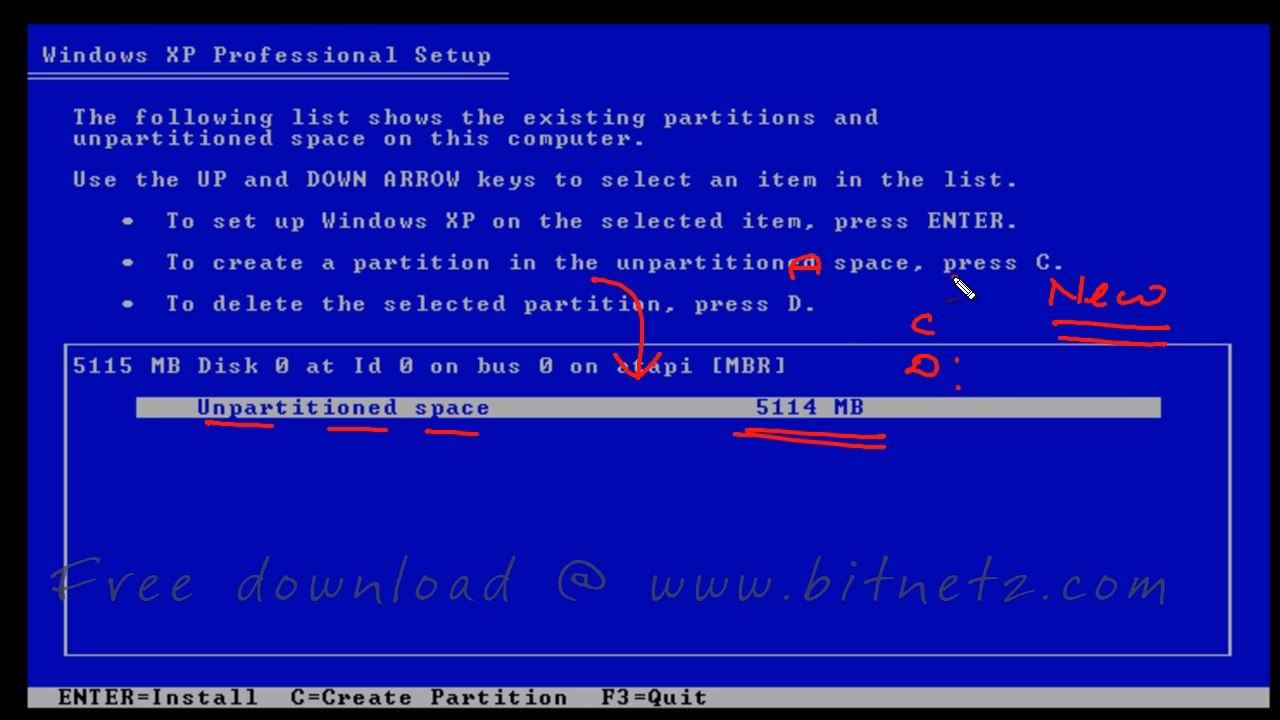
left_click_drag(954, 279, 1041, 281)
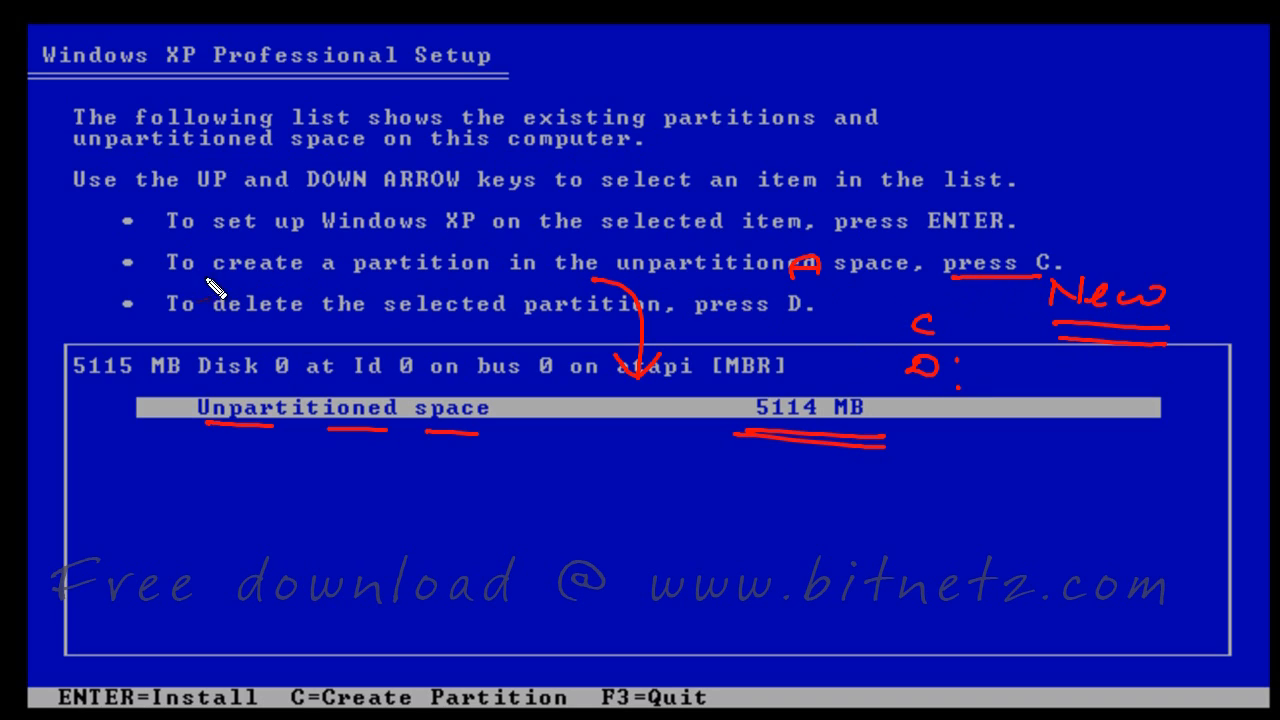
mouse_move(184, 272)
left_mouse_down()
mouse_move(460, 268)
mouse_move(602, 282)
left_mouse_up()
left_click_drag(676, 283, 906, 281)
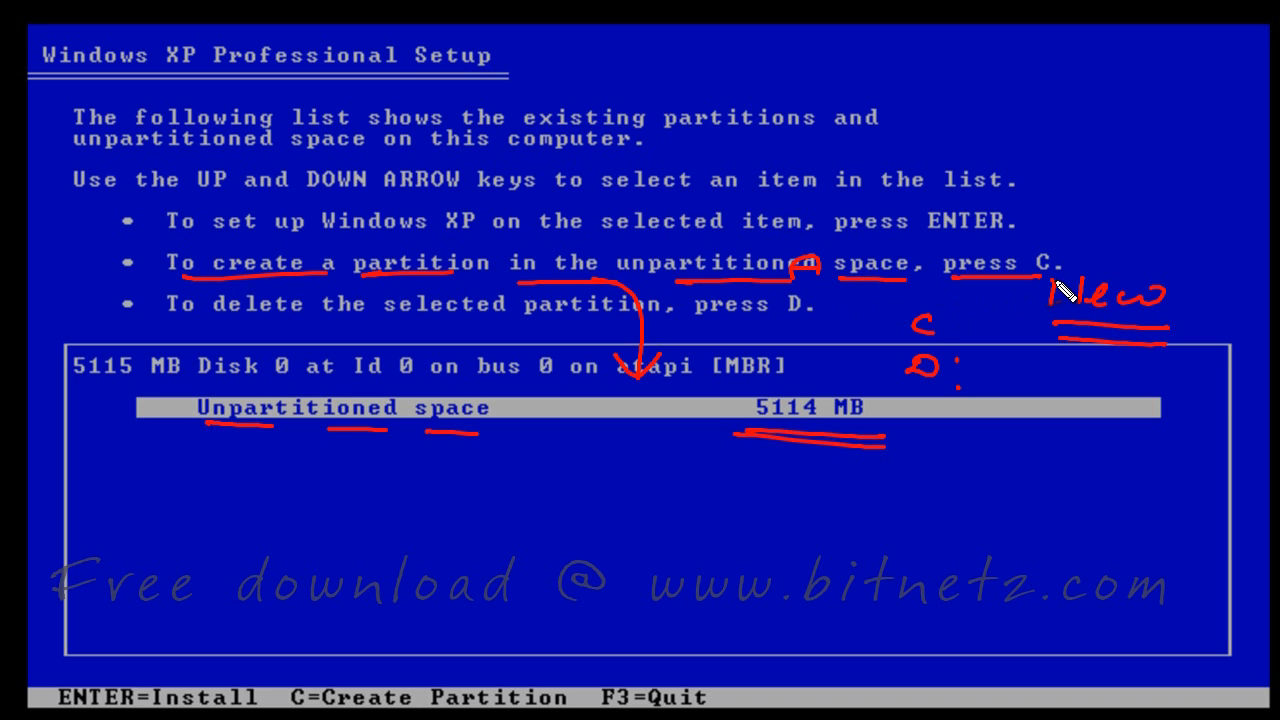
key("e")
key("c")
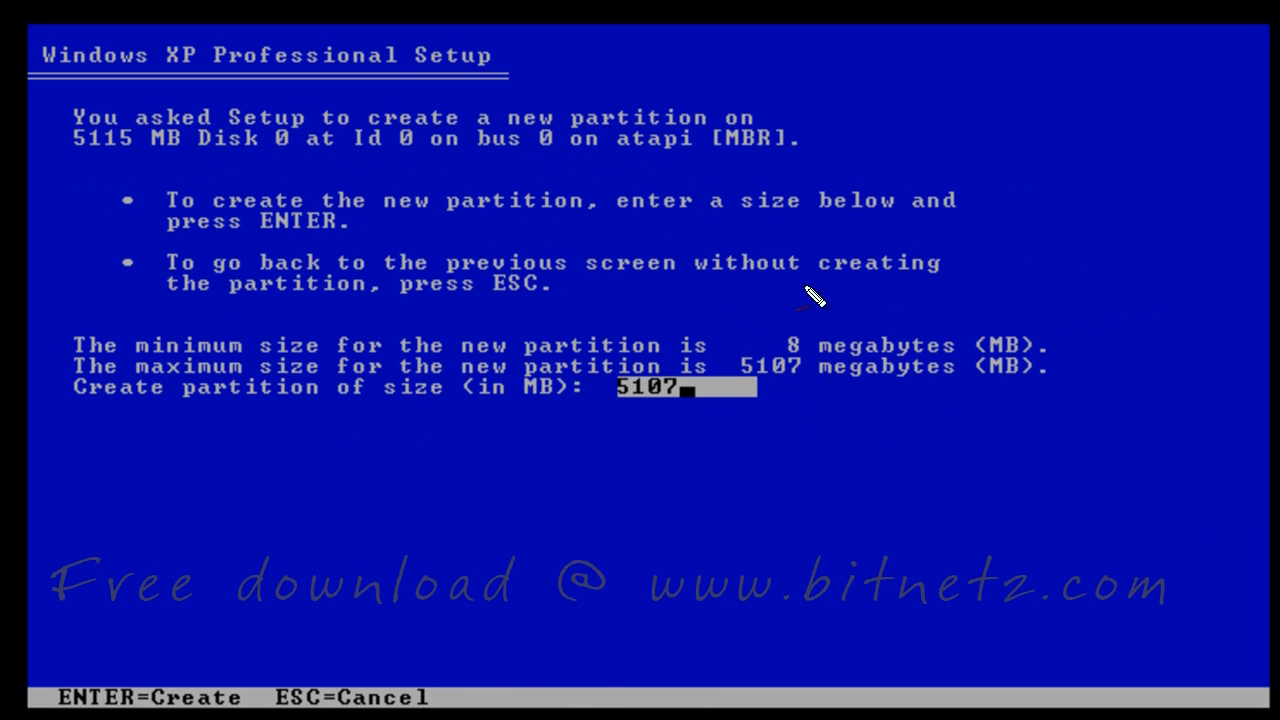
Replace the 5107 MB default size with 3000 and create the C: partition
left_click_drag(614, 409, 697, 408)
left_click_drag(614, 421, 703, 422)
mouse_move(833, 422)
left_mouse_down()
mouse_move(835, 437)
mouse_move(890, 441)
left_mouse_up()
left_click(855, 419)
left_click(856, 433)
left_click_drag(950, 412, 958, 432)
left_click(957, 443)
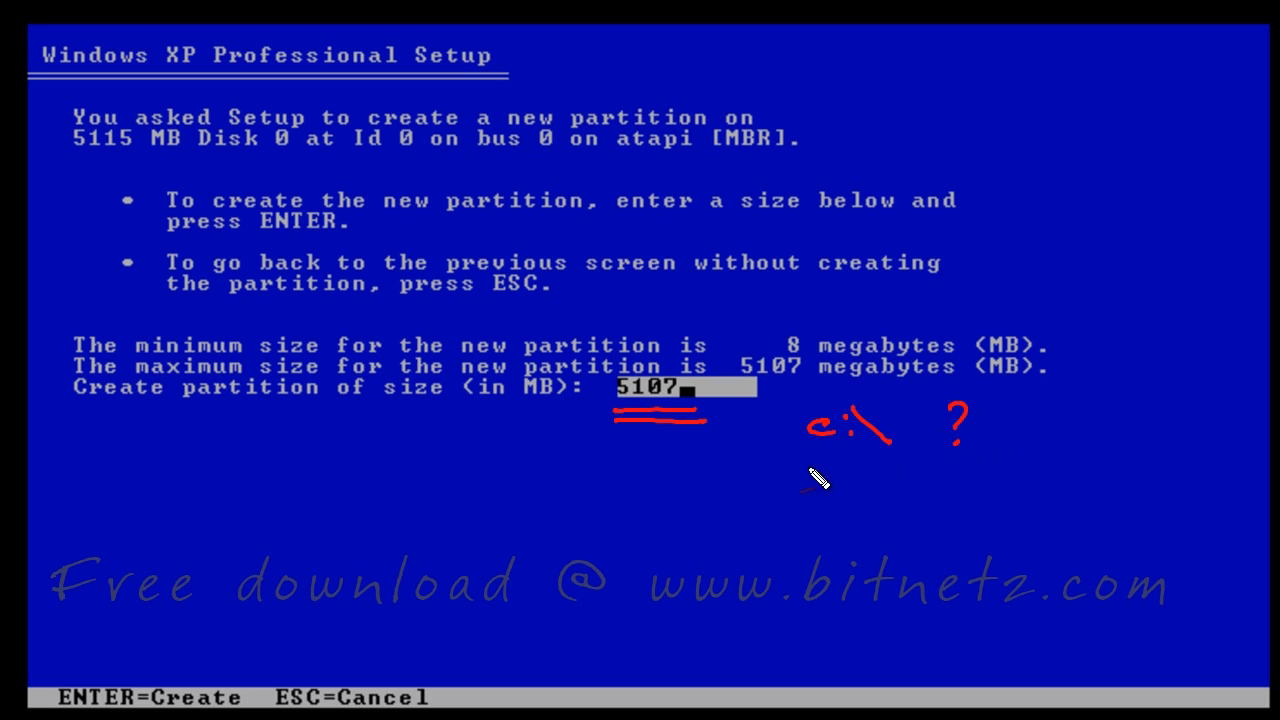
left_click_drag(790, 480, 790, 501)
left_click_drag(822, 487, 836, 493)
left_click_drag(906, 477, 904, 499)
left_click_drag(964, 474, 976, 498)
left_click_drag(1001, 478, 994, 499)
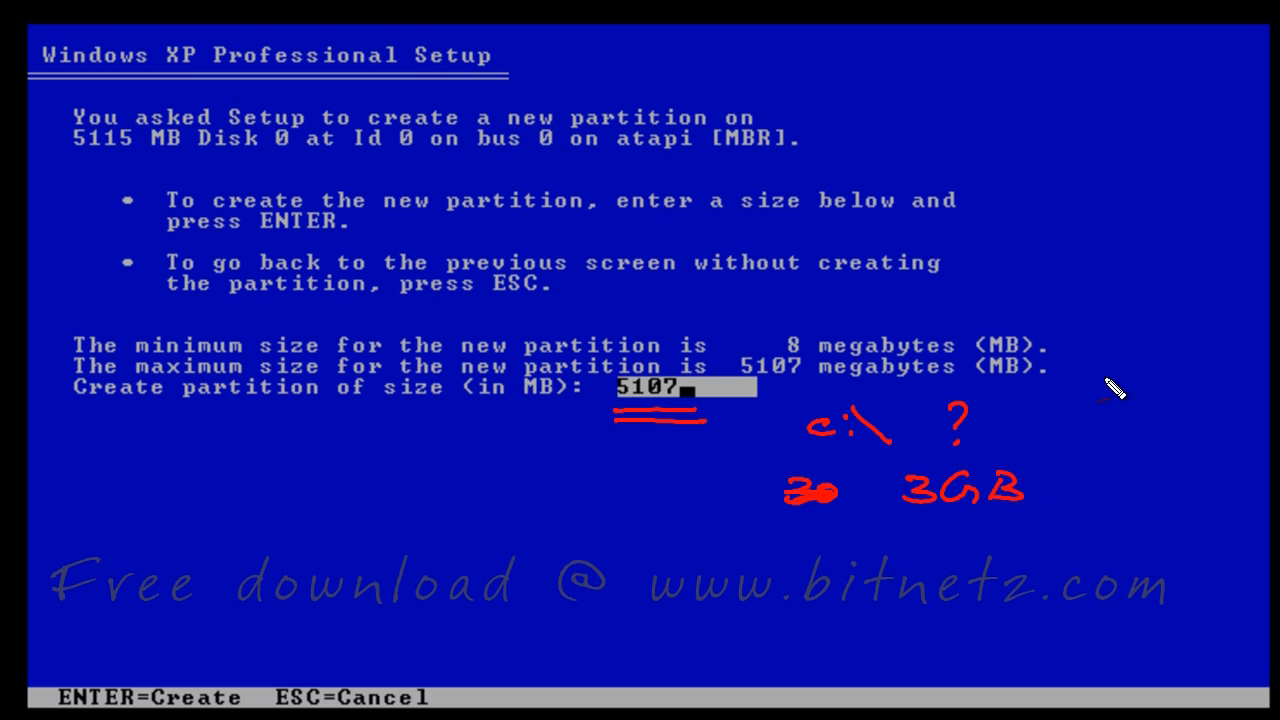
left_click_drag(1097, 356, 1096, 382)
left_click_drag(1124, 362, 1244, 380)
mouse_move(1128, 402)
left_mouse_down()
mouse_move(1228, 400)
mouse_move(1240, 425)
left_mouse_up()
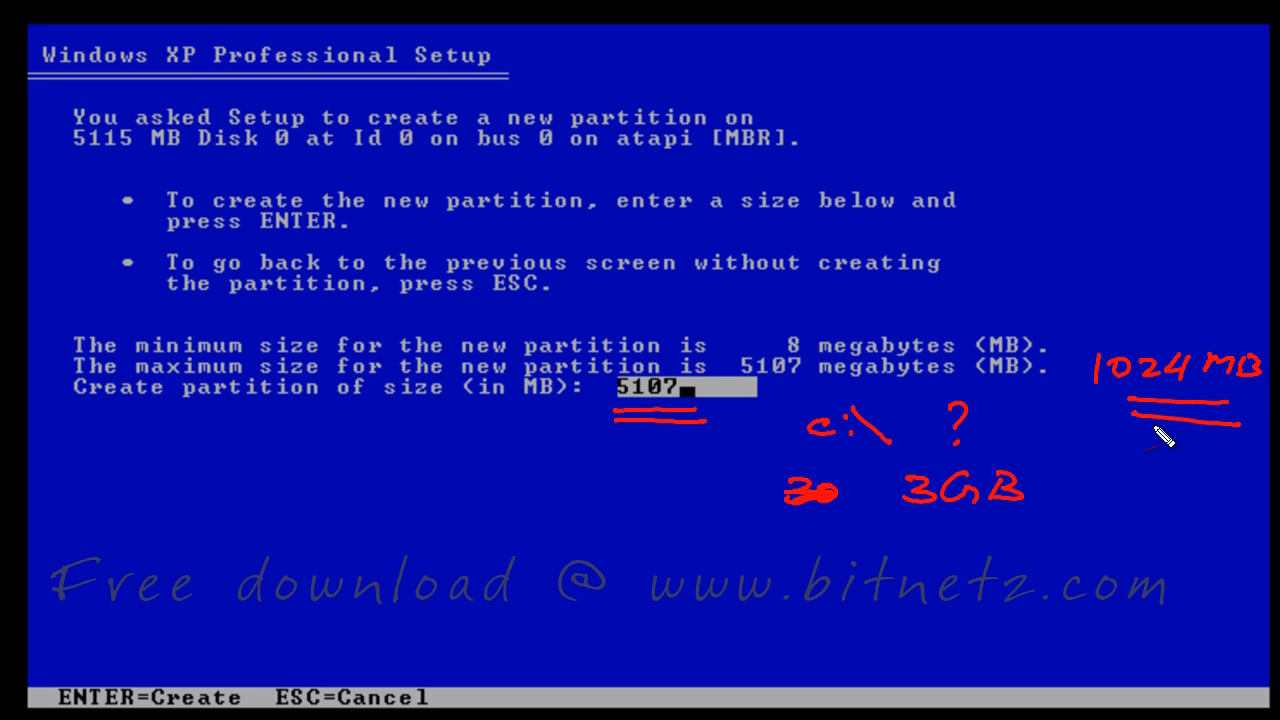
mouse_move(620, 440)
left_mouse_down()
mouse_move(657, 457)
mouse_move(662, 444)
left_mouse_up()
left_click_drag(682, 444, 717, 438)
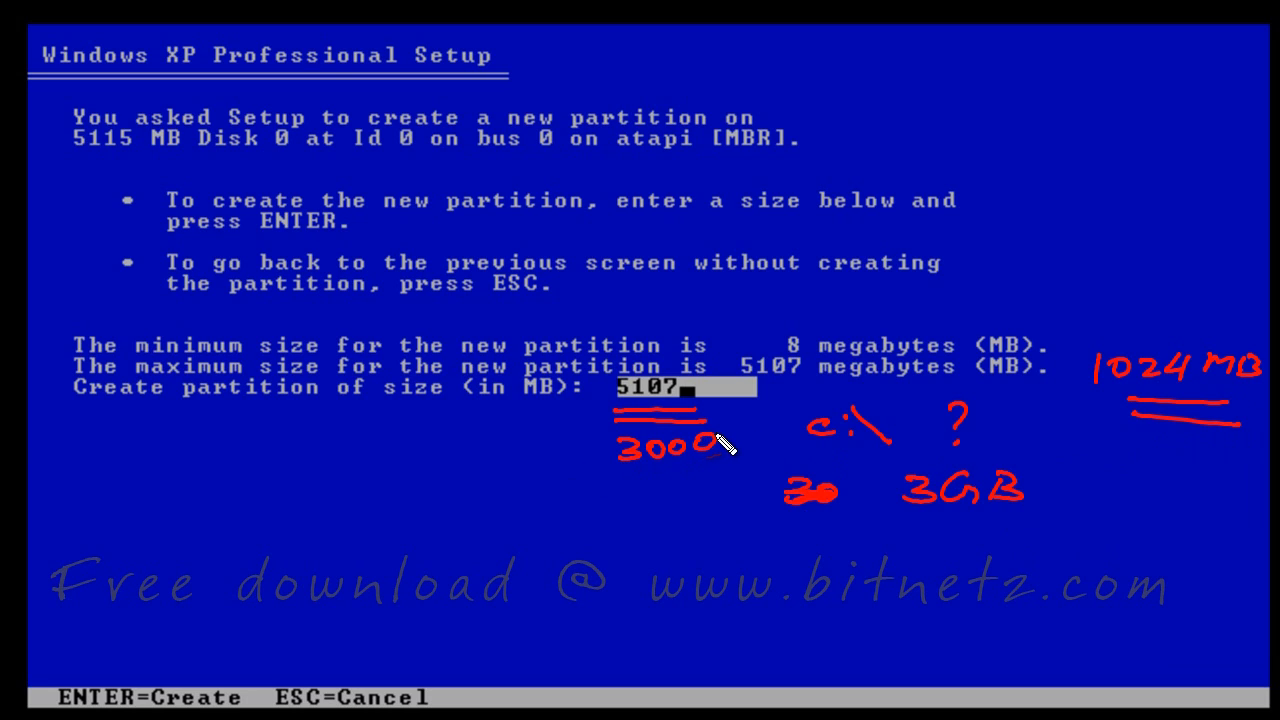
key("Escape")
key("BackSpace")
key("BackSpace")
key("BackSpace")
key("BackSpace")
type("3000")
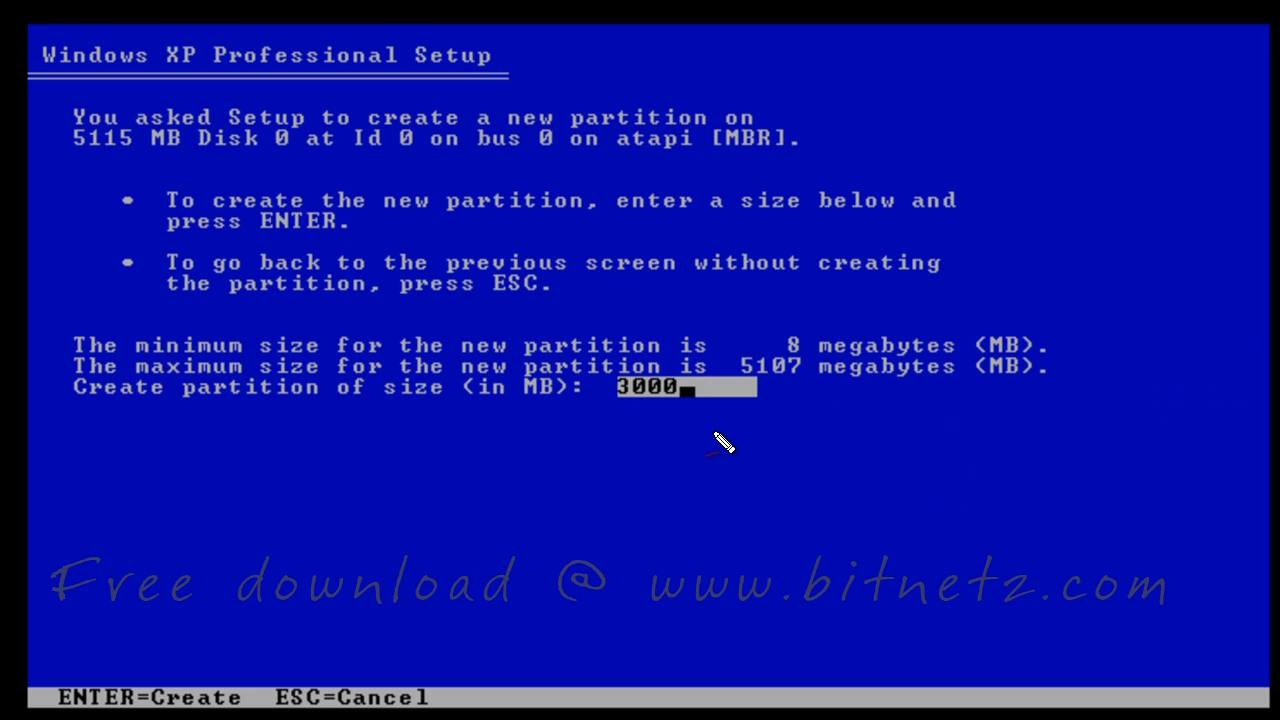
key("Return")
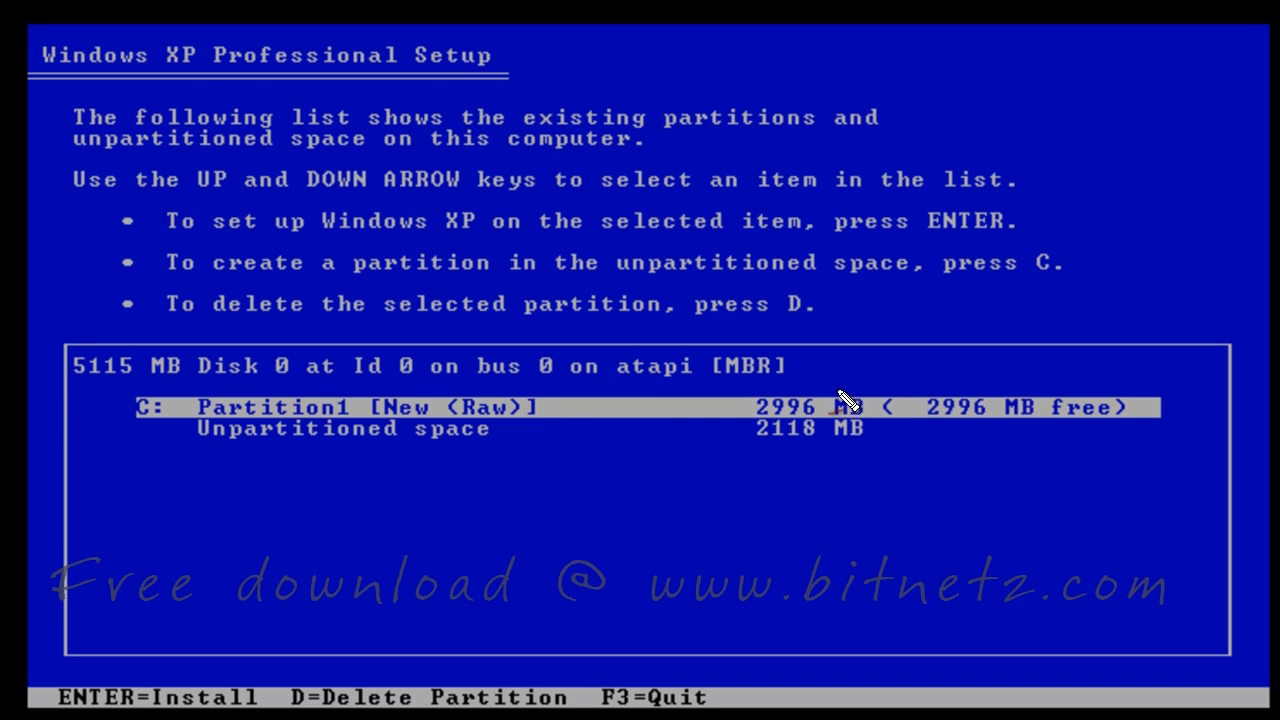
Turn the remaining unpartitioned space into a 2110 MB D: partition
left_click_drag(825, 382, 887, 372)
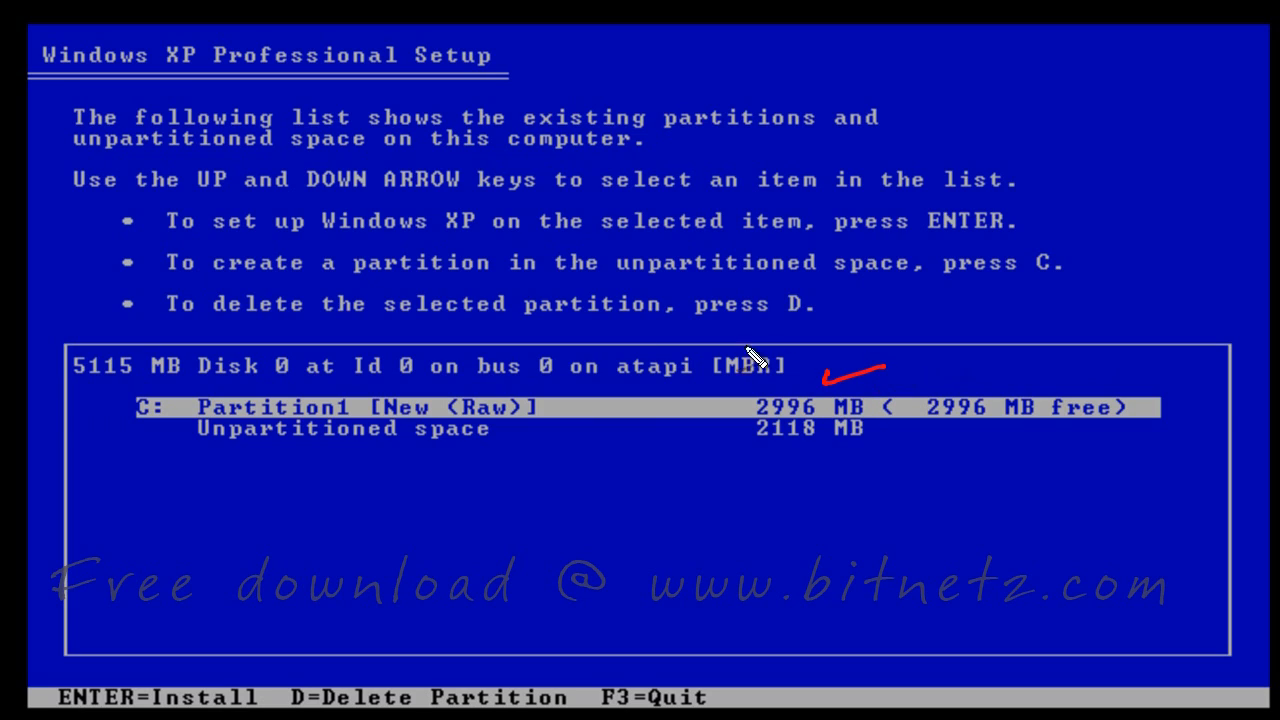
left_click_drag(206, 443, 503, 452)
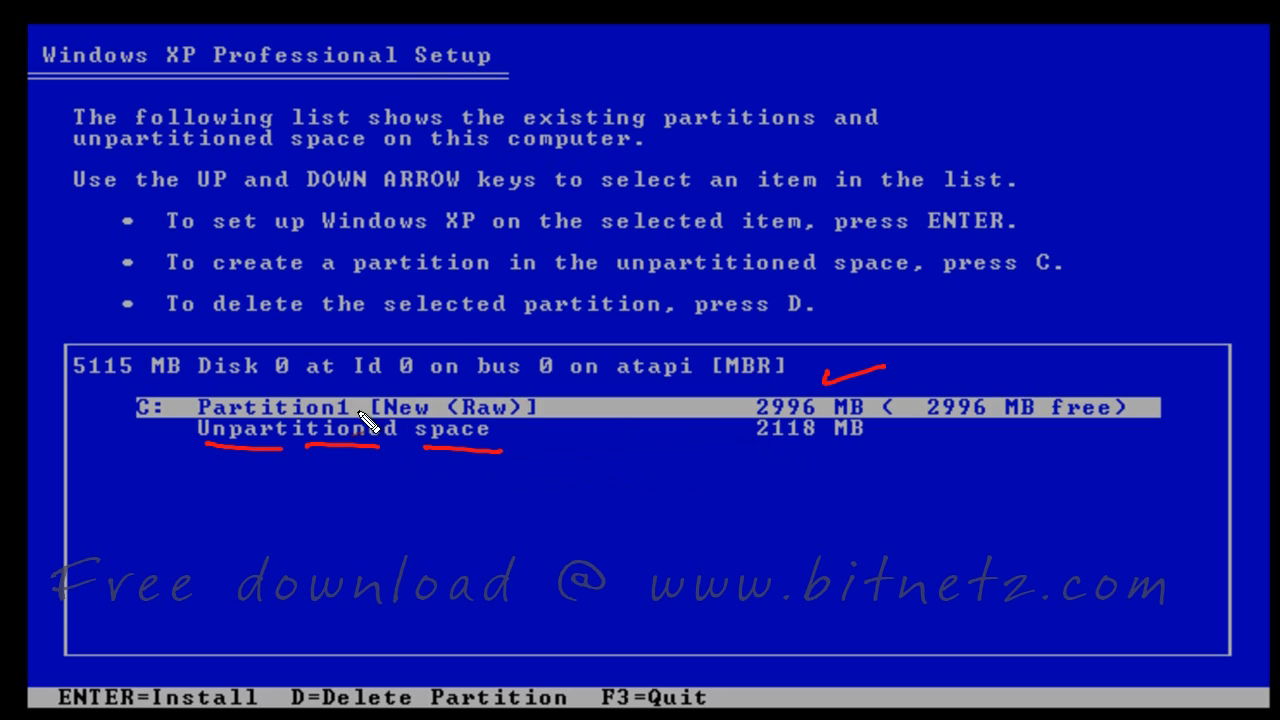
left_click_drag(567, 409, 568, 438)
key("Escape")
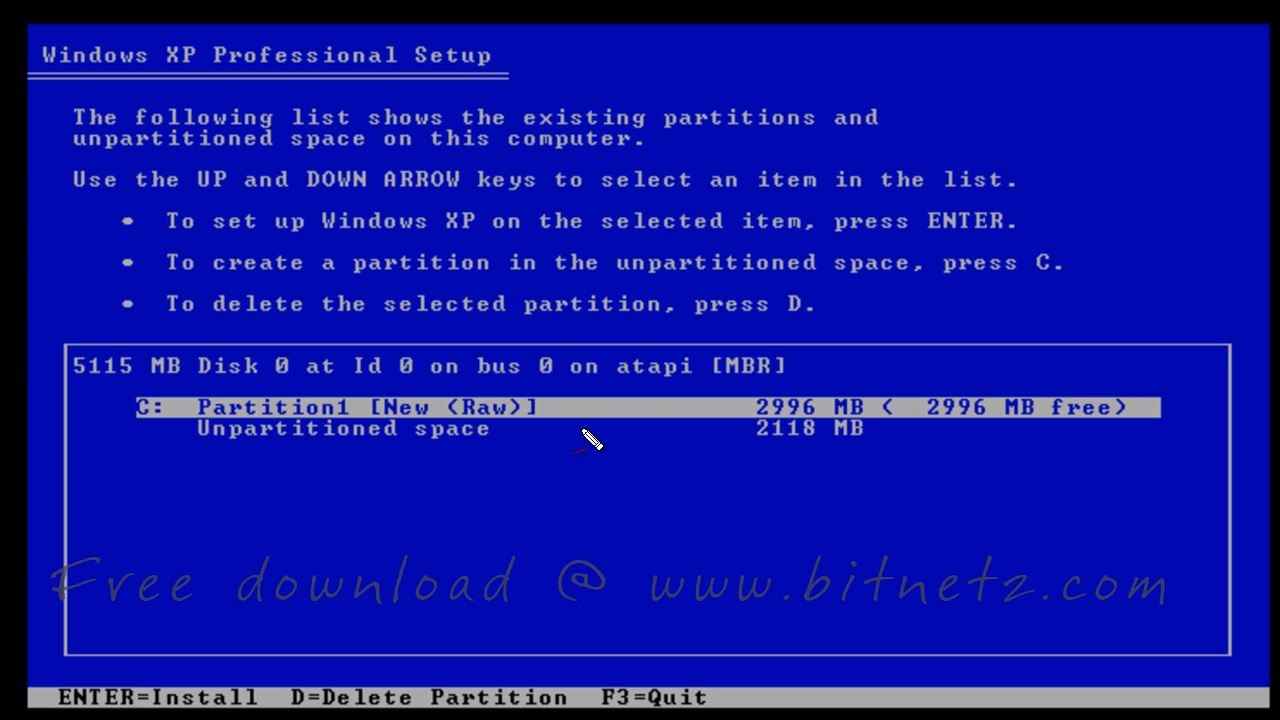
key("Down")
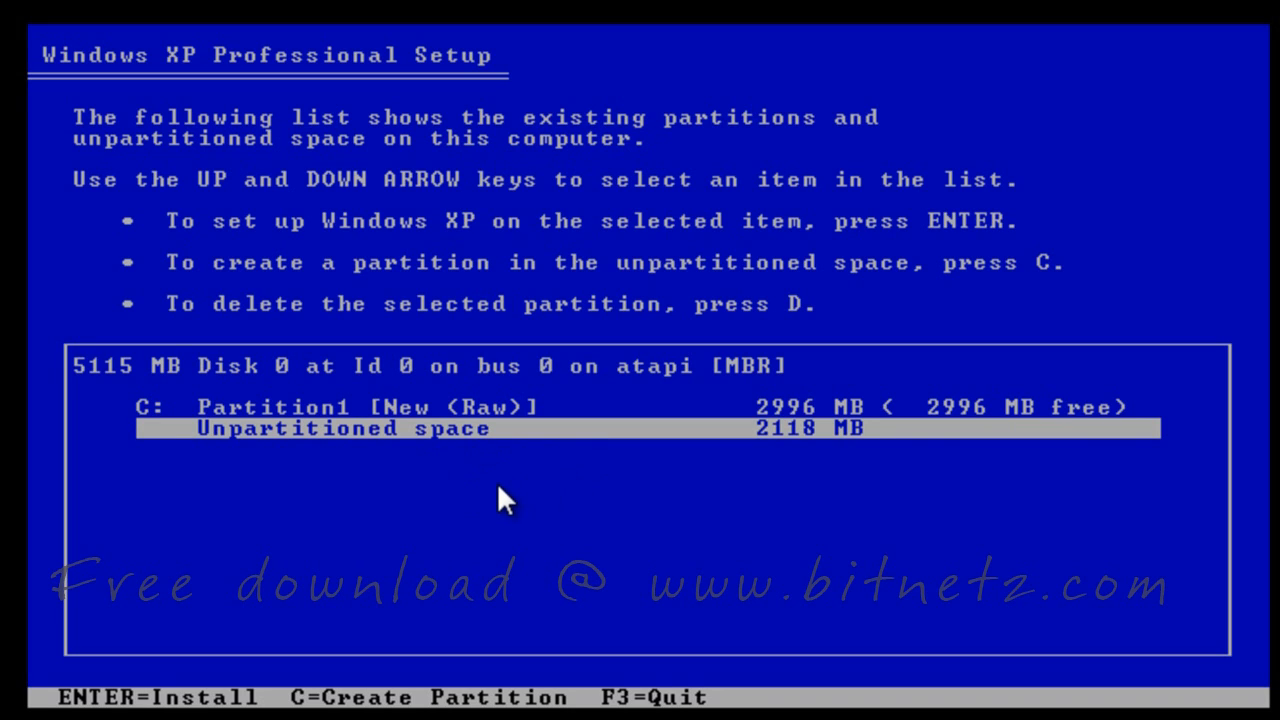
key("c")
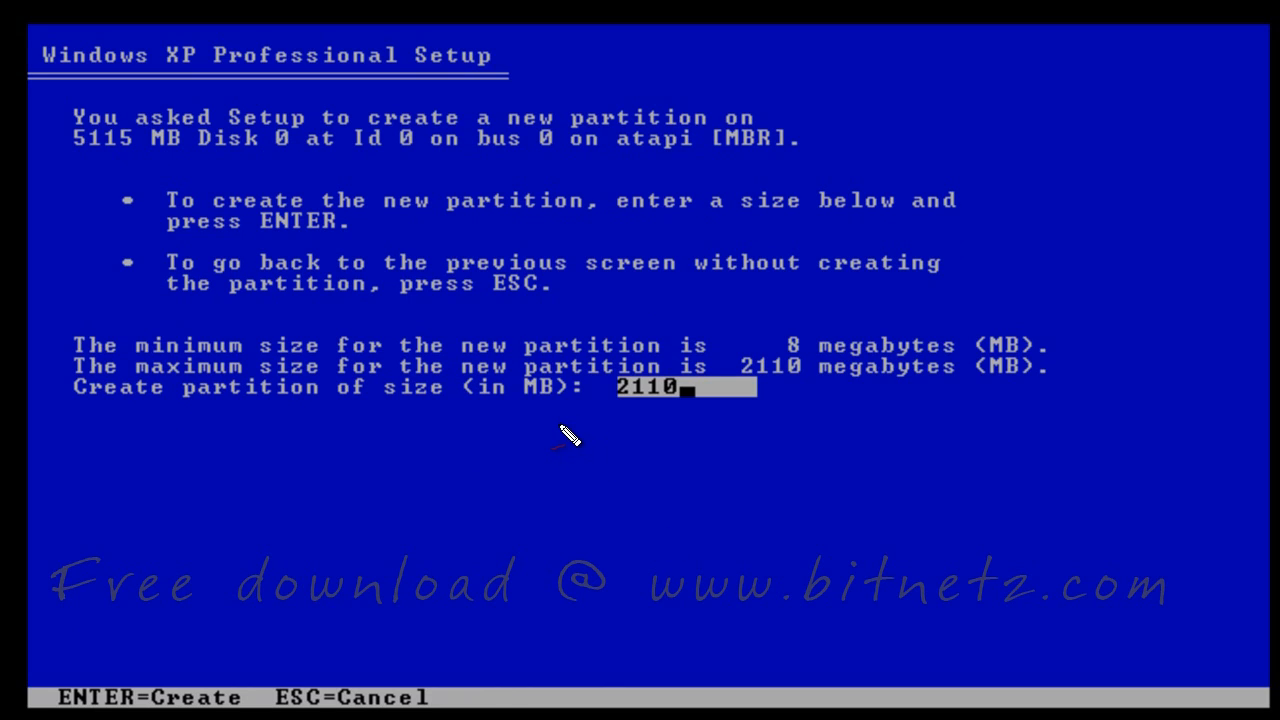
left_click_drag(612, 421, 688, 420)
mouse_move(788, 394)
left_mouse_down()
mouse_move(778, 408)
mouse_move(788, 393)
left_mouse_up()
left_click(816, 399)
left_click(817, 409)
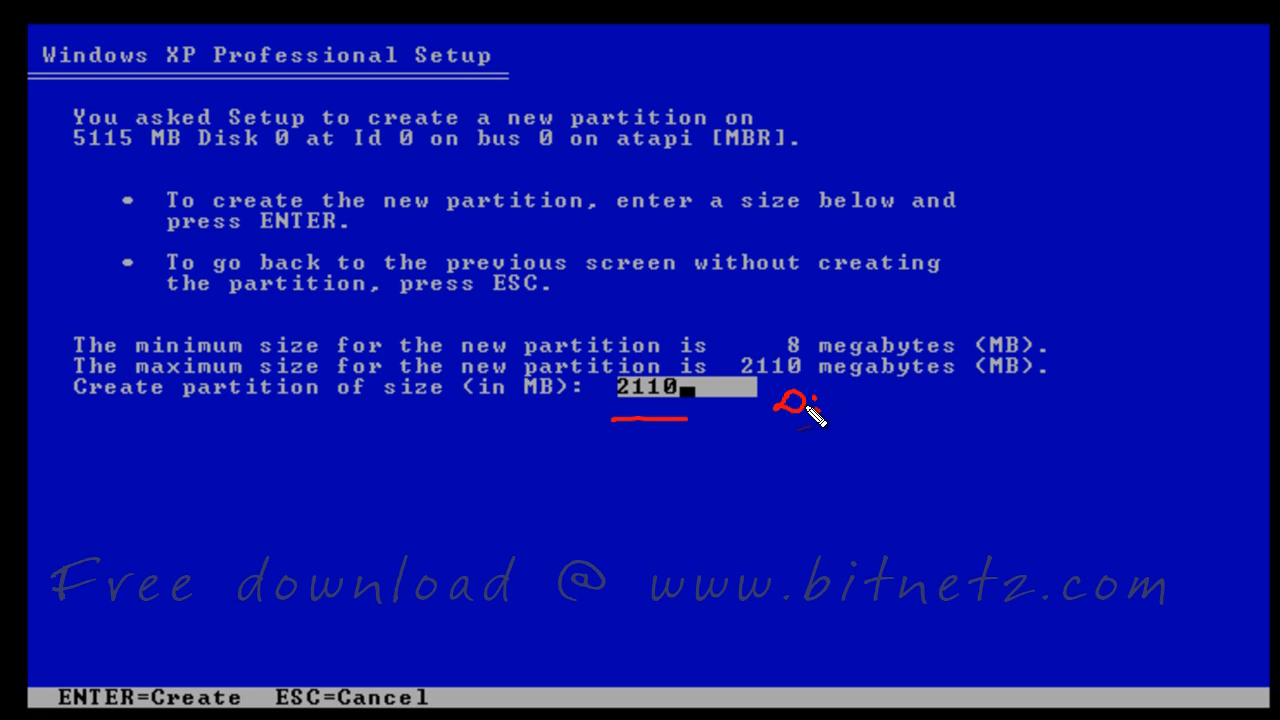
key("Return")
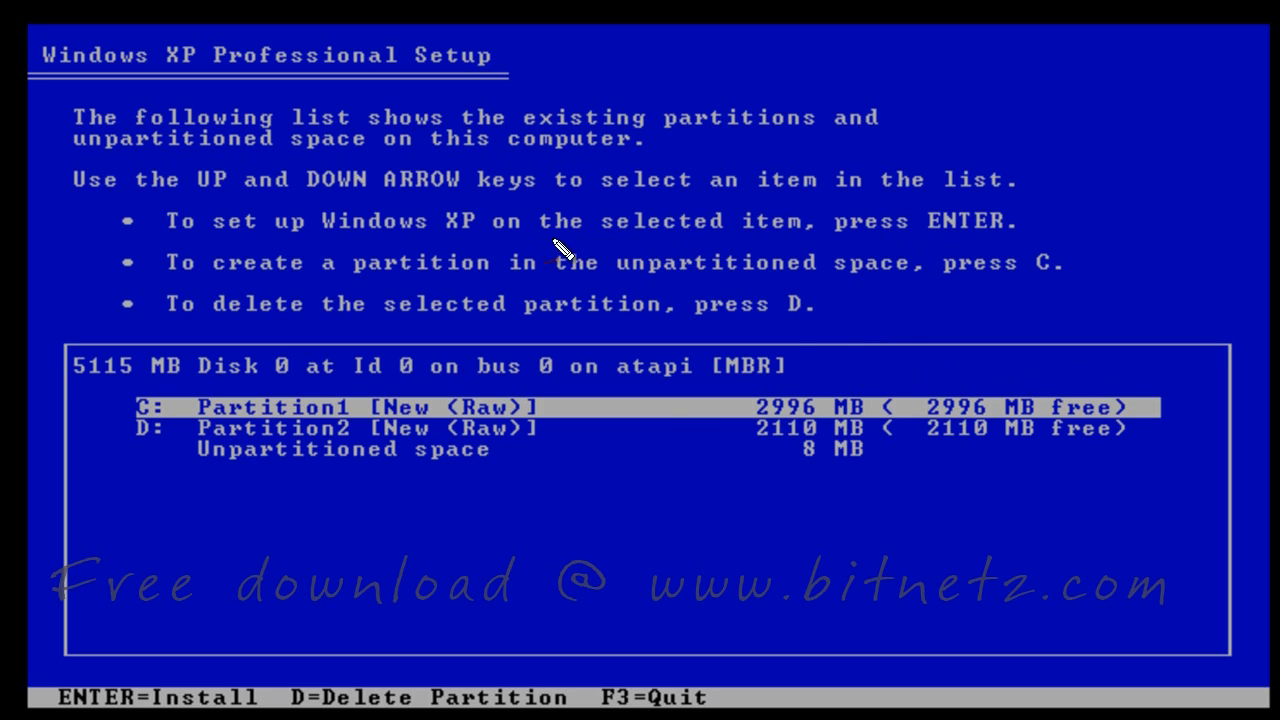
left_click_drag(615, 240, 708, 242)
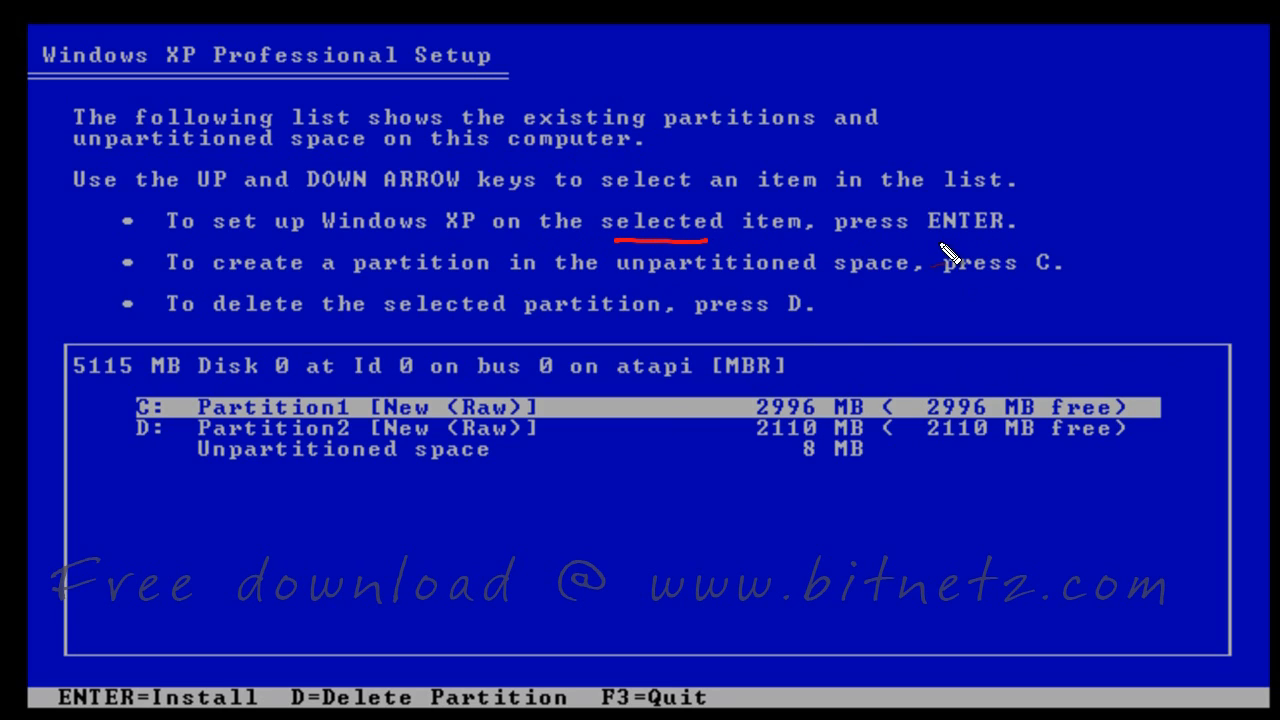
left_click_drag(930, 241, 1015, 240)
left_click_drag(598, 403, 655, 379)
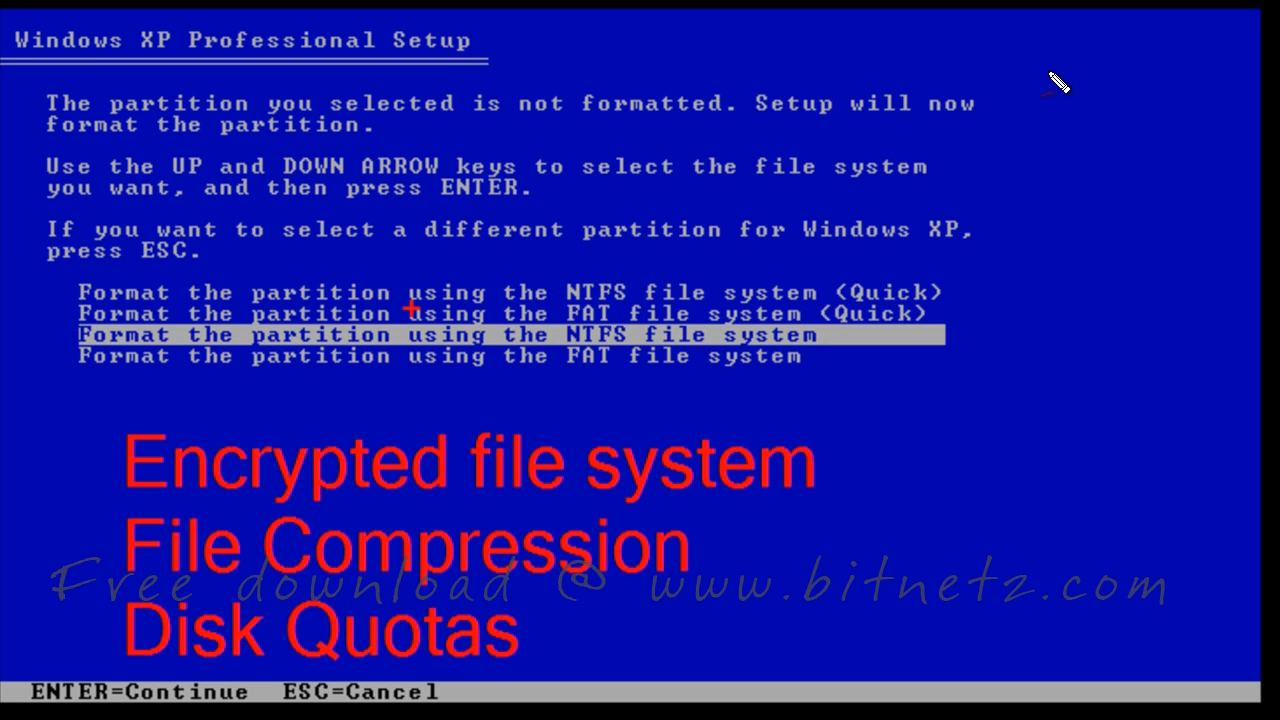
left_click_drag(1051, 48, 1062, 143)
mouse_move(1052, 48)
left_mouse_down()
mouse_move(1137, 149)
mouse_move(1063, 171)
mouse_move(1064, 116)
mouse_move(1125, 104)
left_mouse_up()
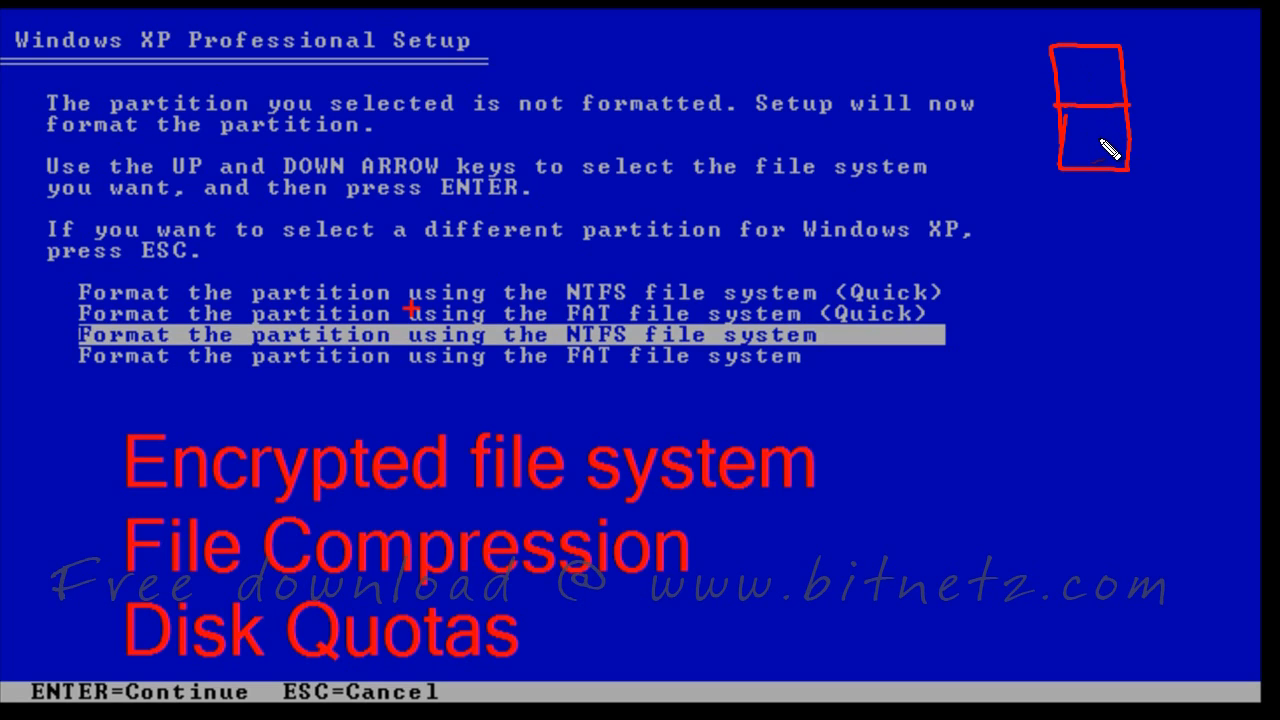
mouse_move(1092, 67)
left_mouse_down()
mouse_move(1090, 78)
mouse_move(1164, 79)
left_mouse_up()
left_click(1104, 68)
left_click(1105, 77)
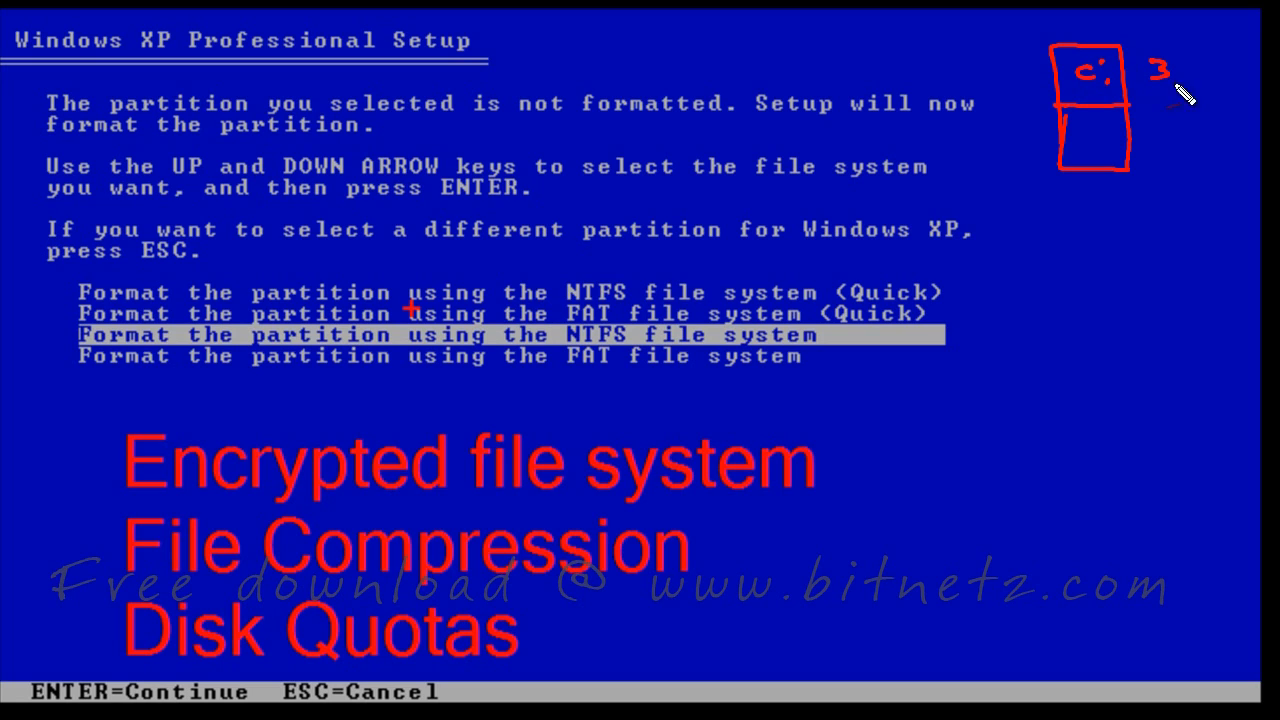
mouse_move(1080, 124)
left_mouse_down()
mouse_move(1082, 150)
mouse_move(1184, 136)
left_mouse_up()
left_click(1115, 128)
left_click(1117, 142)
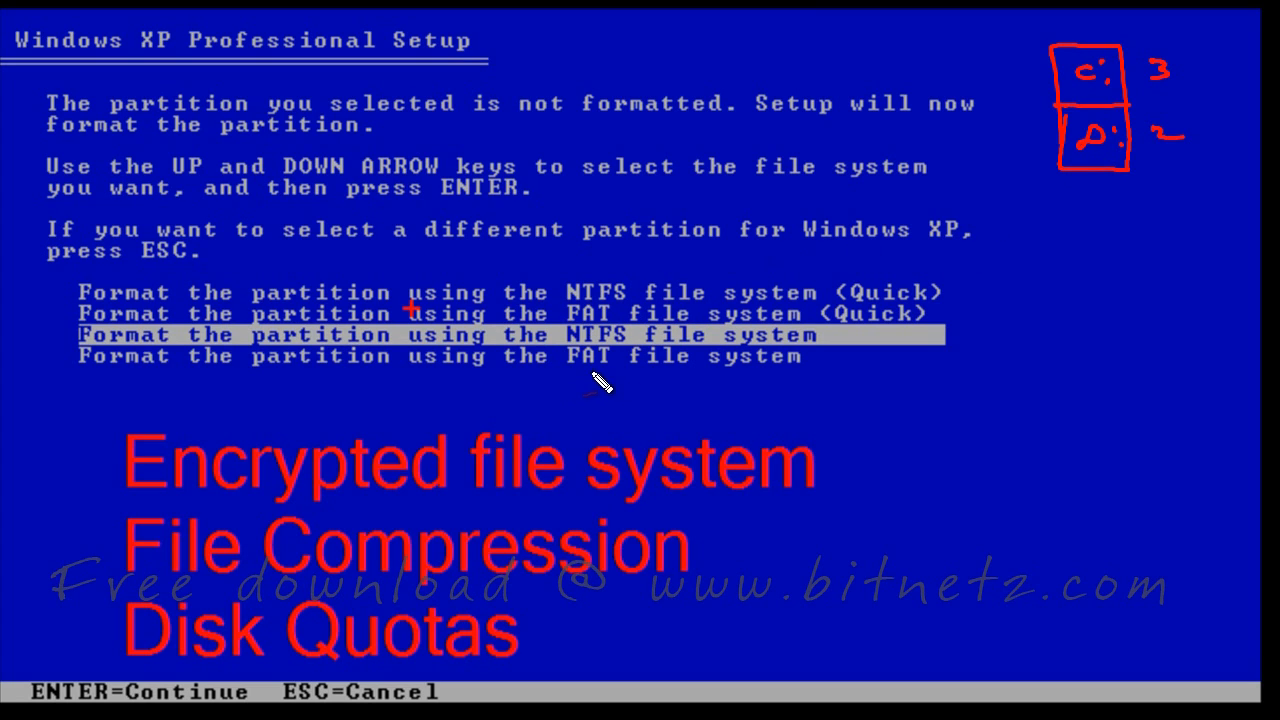
left_click_drag(566, 372, 622, 371)
left_click_drag(555, 328, 628, 326)
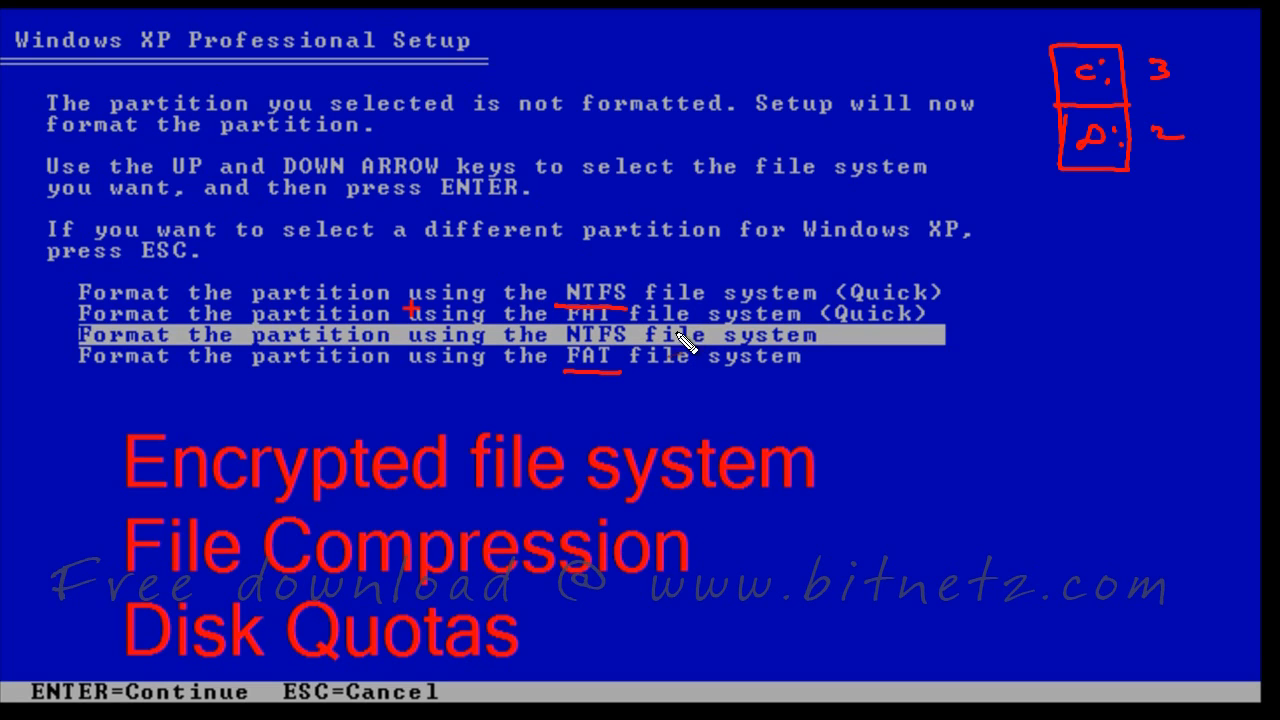
mouse_move(972, 274)
left_mouse_down()
mouse_move(974, 366)
mouse_move(940, 370)
left_mouse_up()
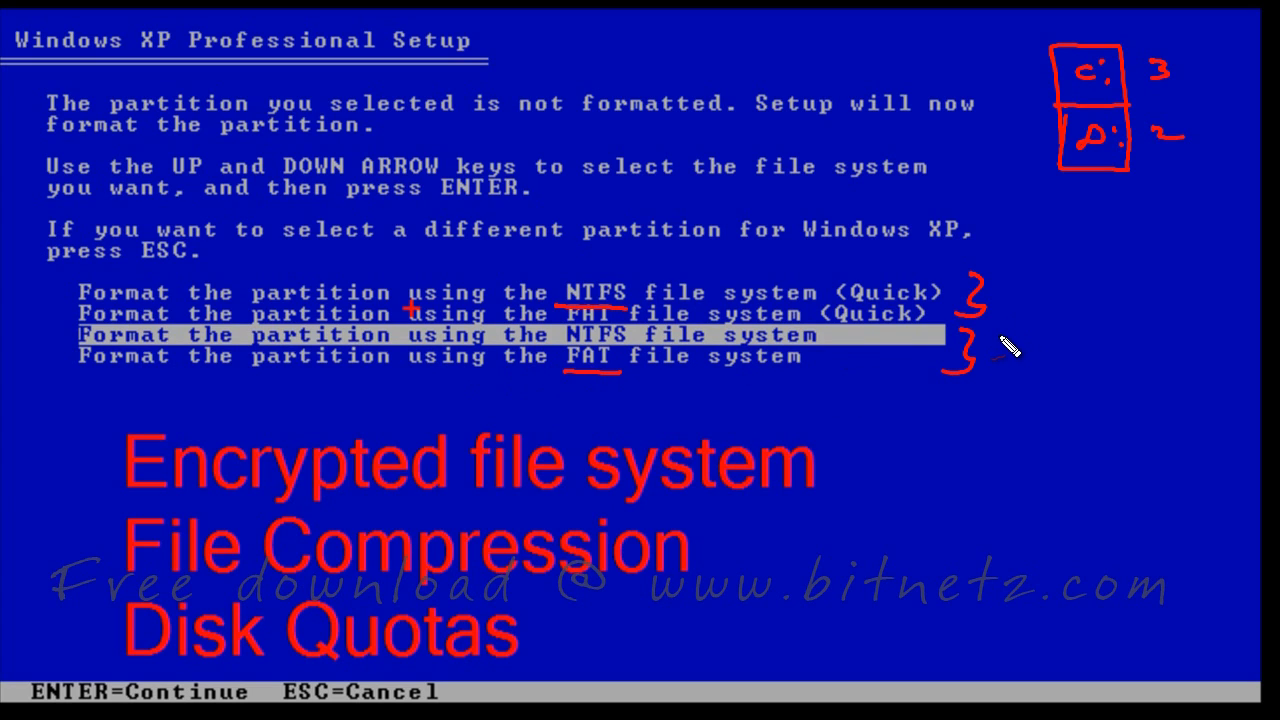
mouse_move(992, 358)
left_mouse_down()
mouse_move(1015, 342)
mouse_move(1072, 365)
left_mouse_up()
mouse_move(983, 380)
left_mouse_down()
mouse_move(1043, 391)
mouse_move(1188, 380)
mouse_move(1182, 392)
left_mouse_up()
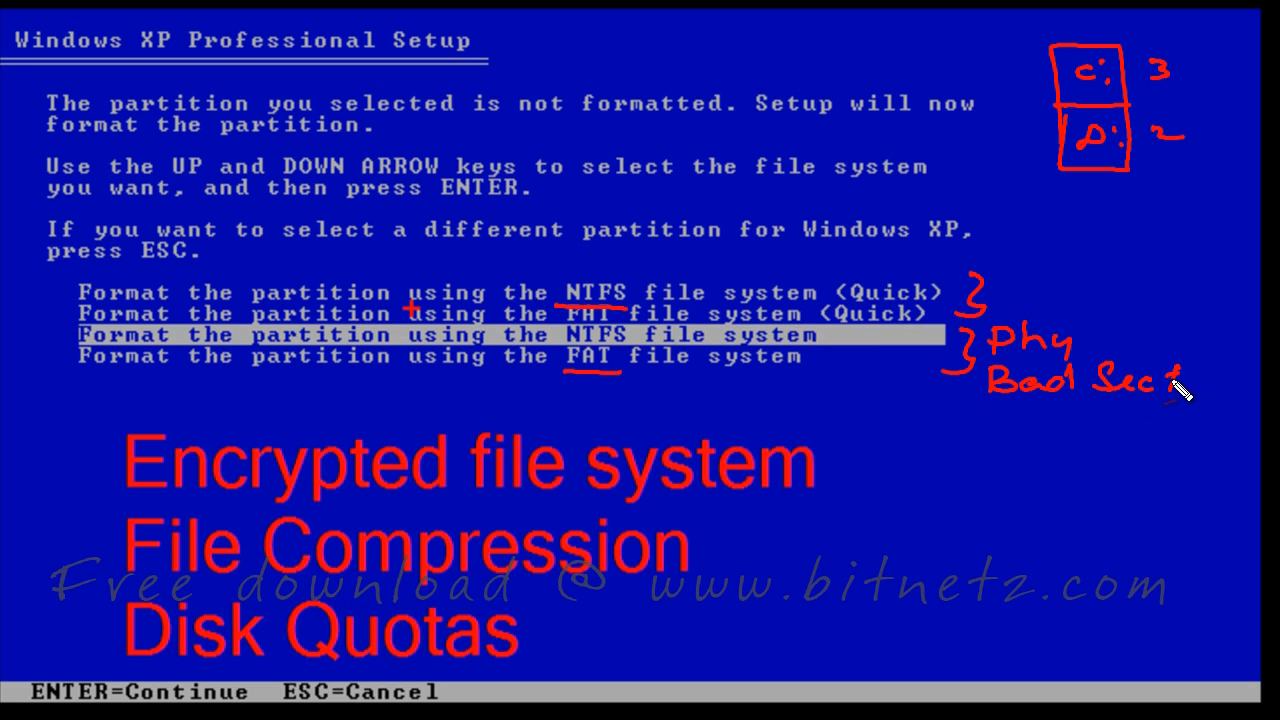
left_click_drag(990, 401, 1090, 403)
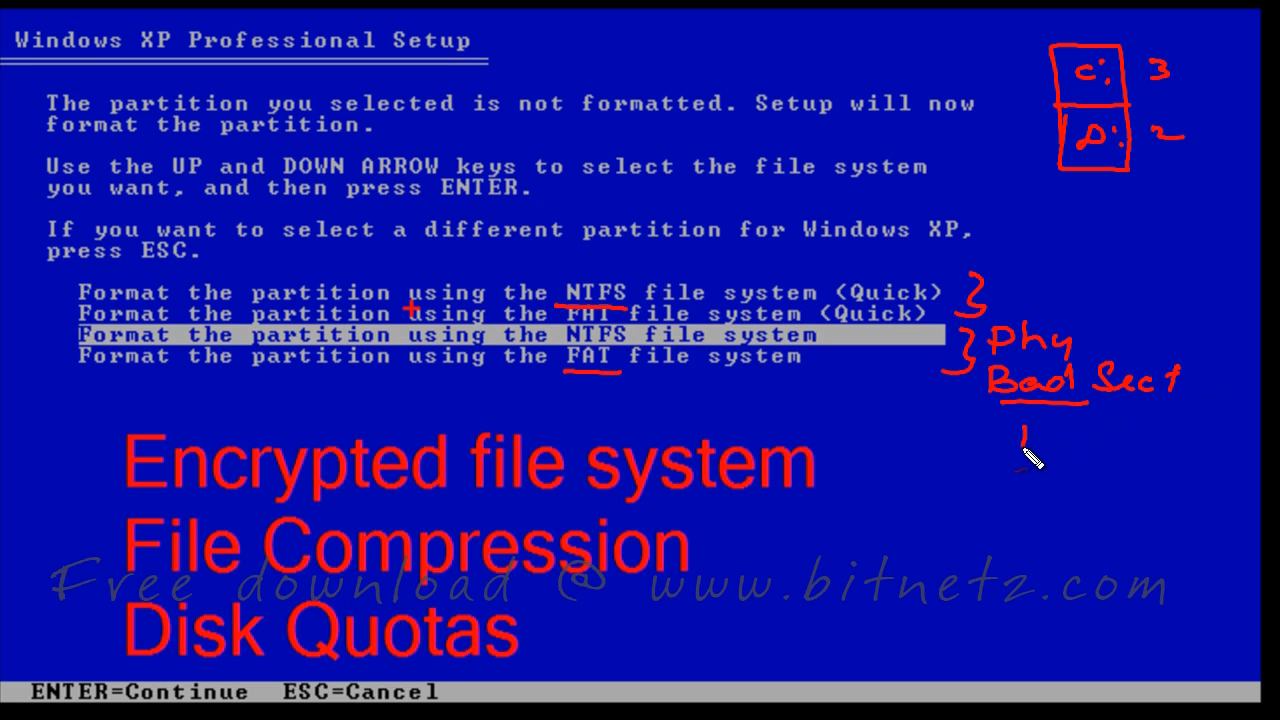
left_click_drag(1022, 446, 1157, 443)
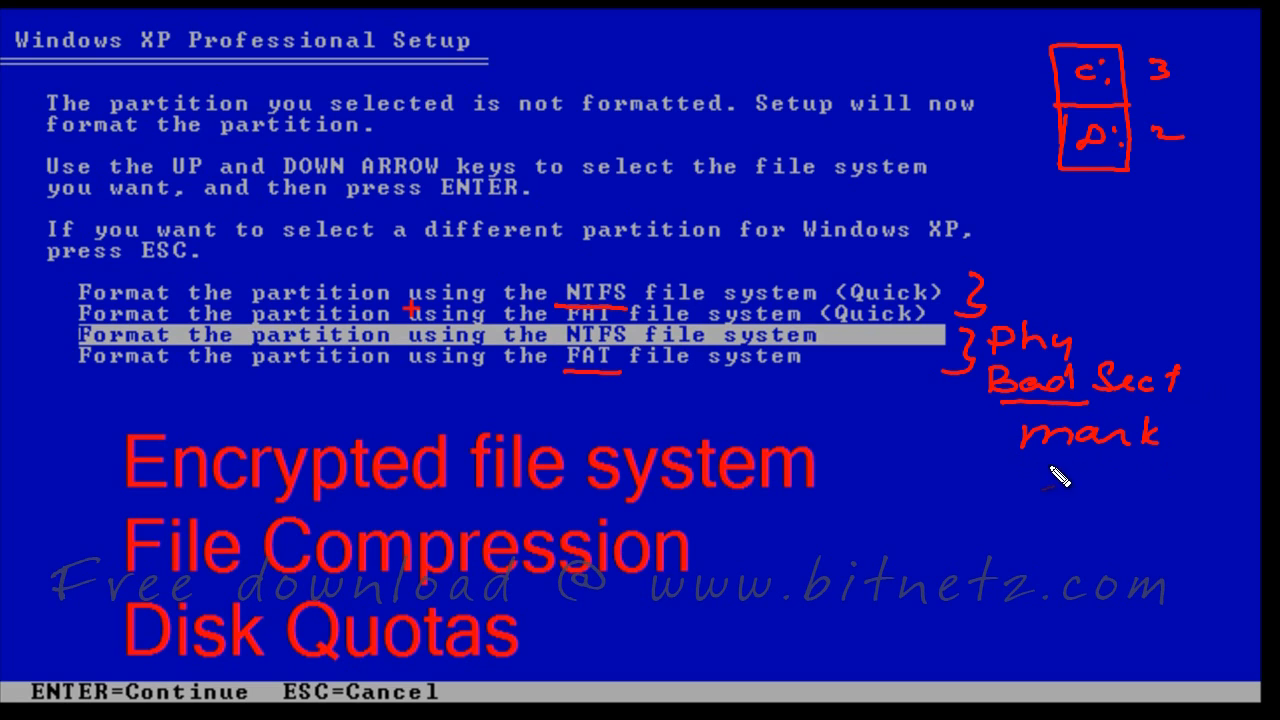
mouse_move(1048, 466)
left_mouse_down()
mouse_move(1170, 462)
mouse_move(1170, 475)
left_mouse_up()
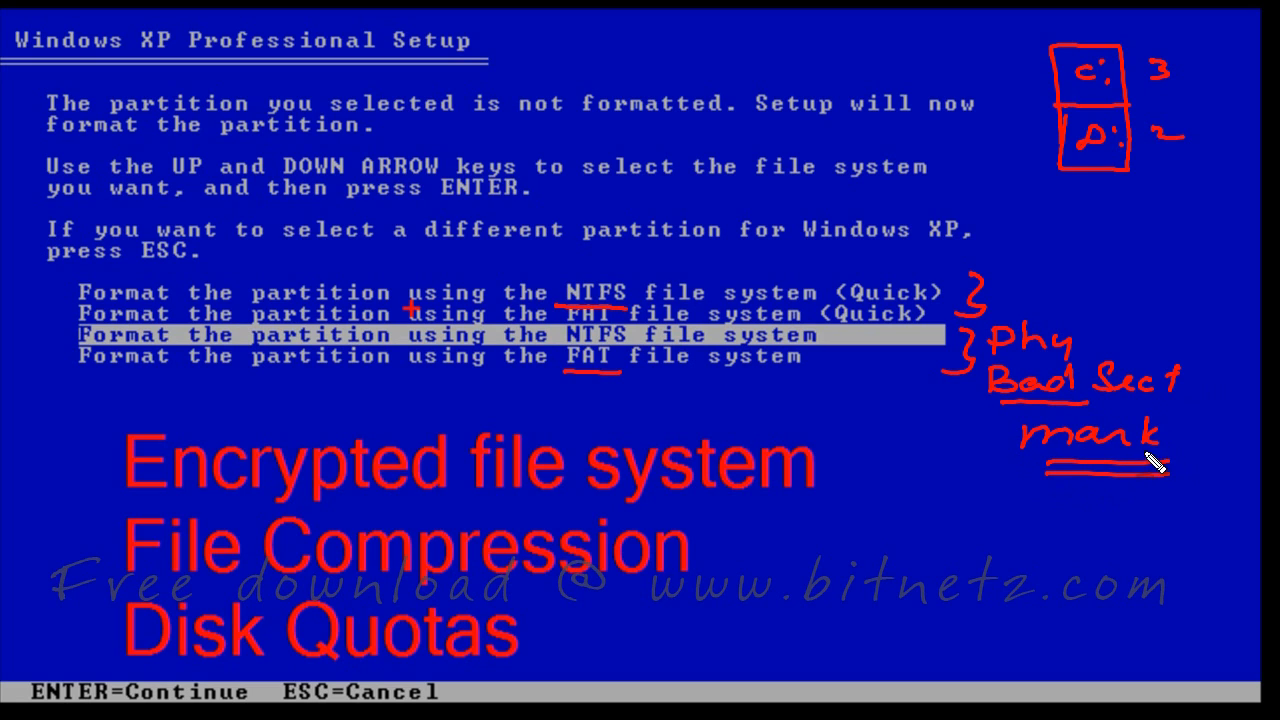
left_click(1044, 572)
left_click(1053, 572)
left_click(1062, 572)
left_click(1072, 572)
left_click(1082, 572)
left_click_drag(1047, 550, 1047, 564)
mouse_move(1046, 549)
left_mouse_down()
mouse_move(1058, 551)
mouse_move(1045, 564)
left_mouse_up()
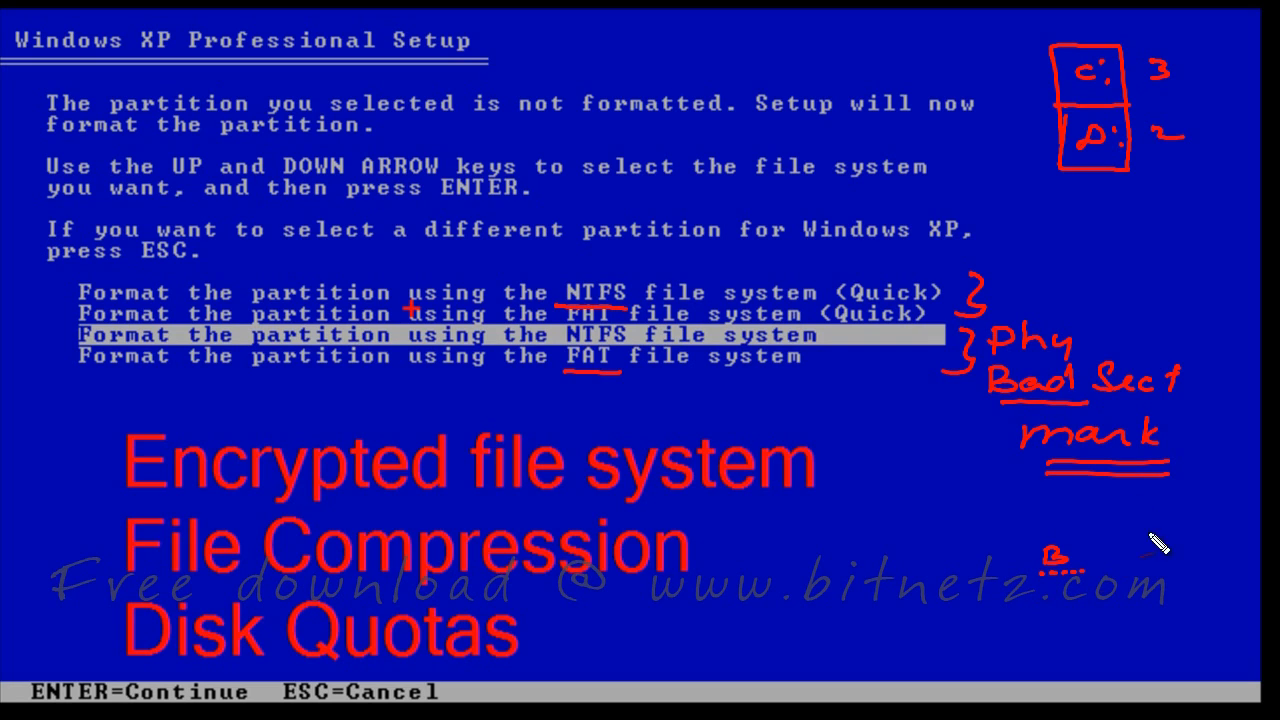
mouse_move(1040, 551)
left_mouse_down()
mouse_move(1085, 558)
mouse_move(1032, 565)
mouse_move(1053, 553)
left_mouse_up()
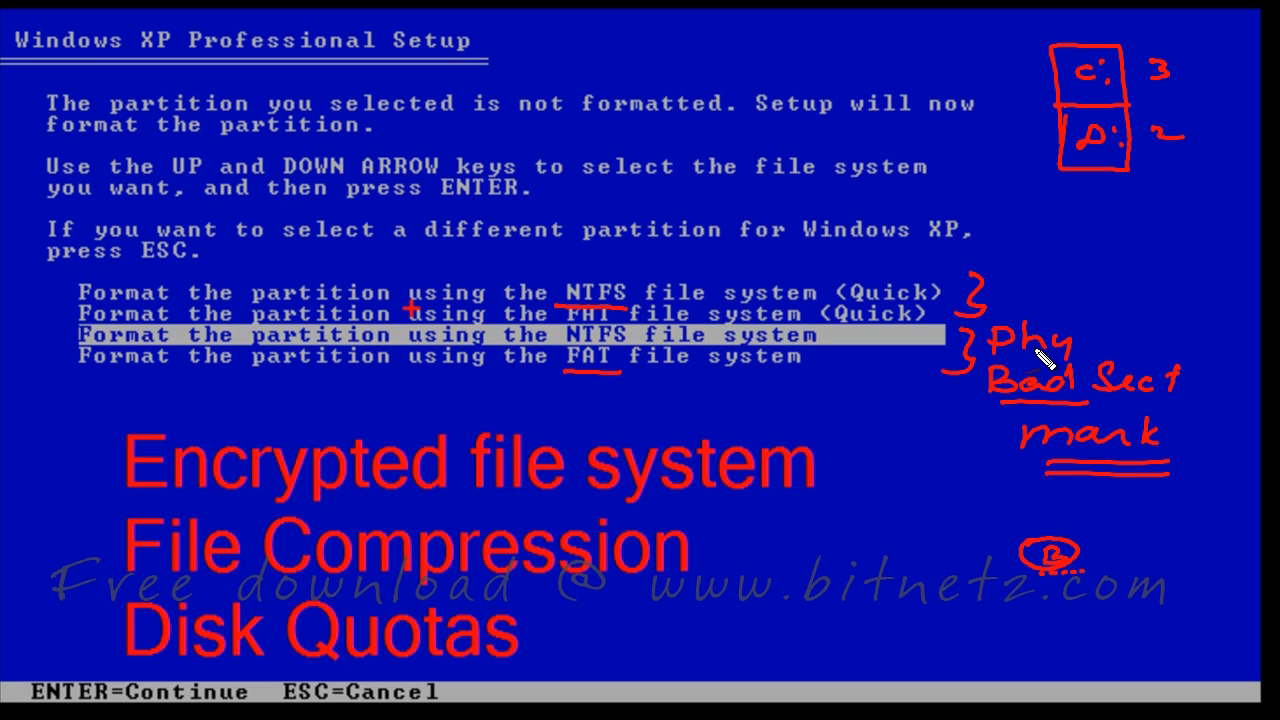
mouse_move(1126, 209)
left_mouse_down()
mouse_move(1131, 277)
mouse_move(1243, 262)
mouse_move(1241, 292)
left_mouse_up()
left_click_drag(1137, 290, 1206, 286)
left_click_drag(1163, 249, 1203, 244)
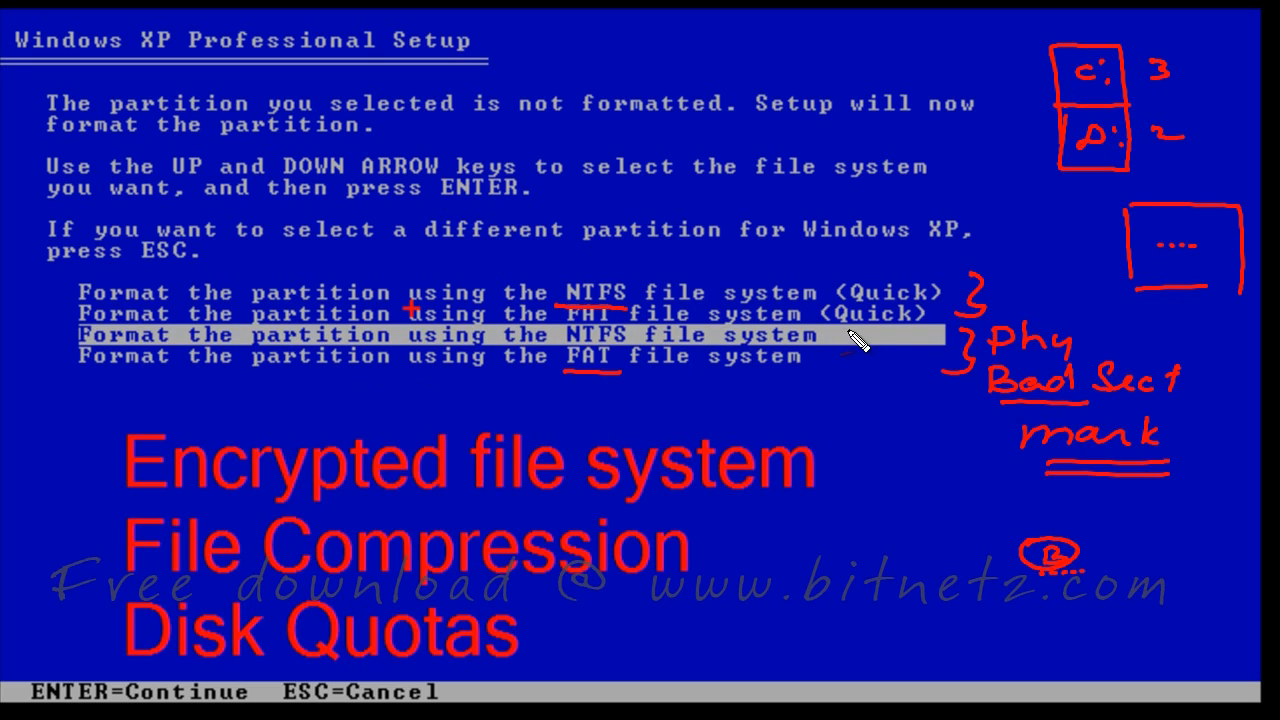
left_click_drag(852, 338, 850, 366)
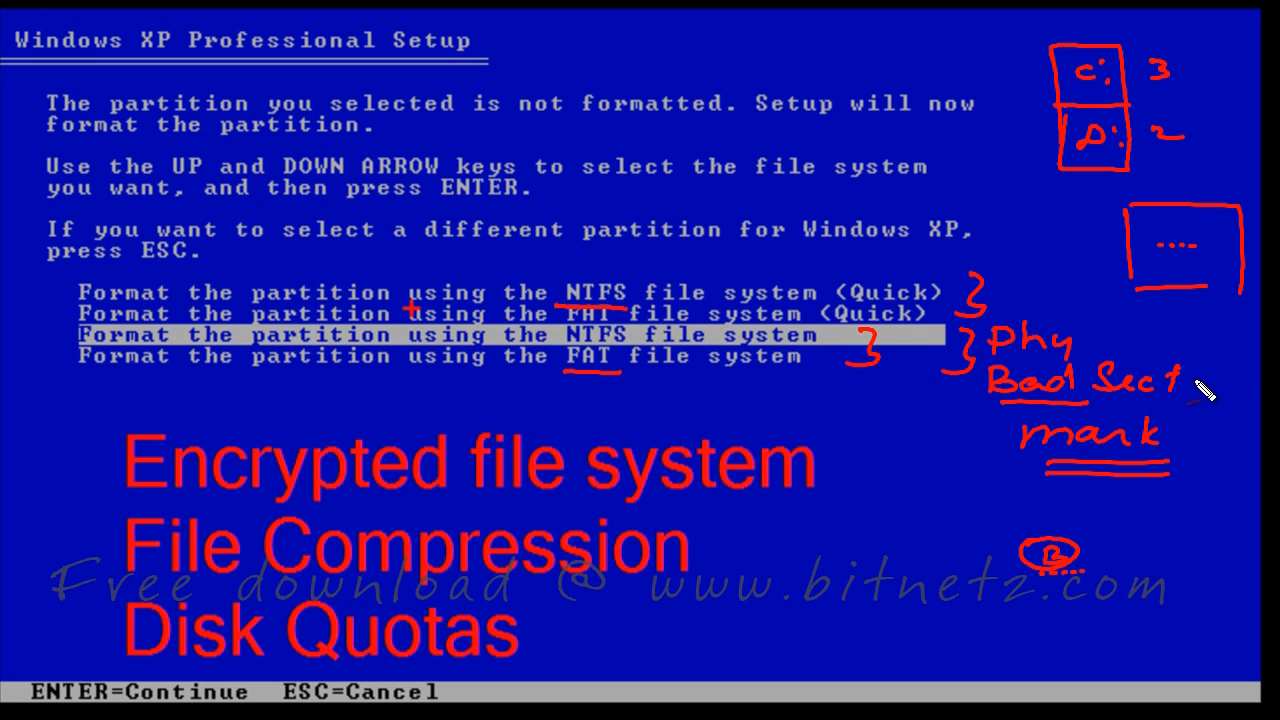
left_click_drag(1191, 381, 1236, 376)
mouse_move(576, 374)
left_mouse_down()
mouse_move(630, 376)
mouse_move(571, 386)
mouse_move(584, 398)
mouse_move(634, 391)
mouse_move(620, 398)
mouse_move(633, 410)
left_mouse_up()
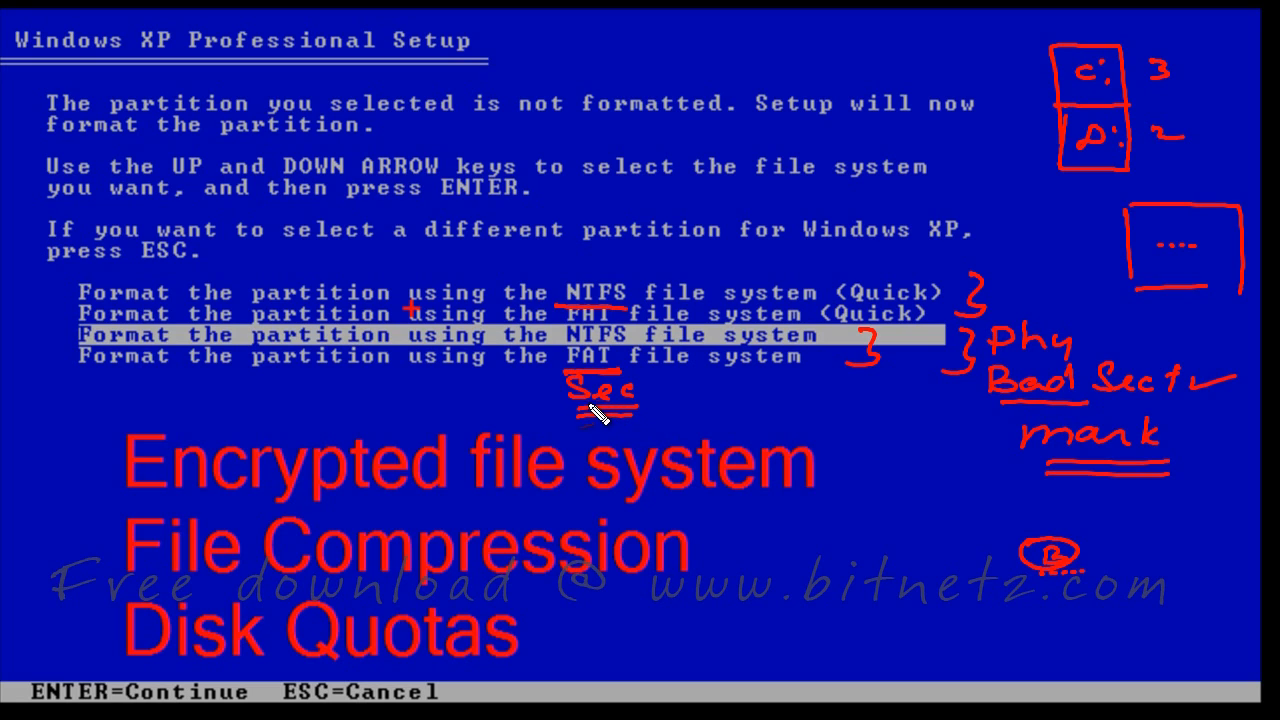
left_click_drag(592, 273, 674, 264)
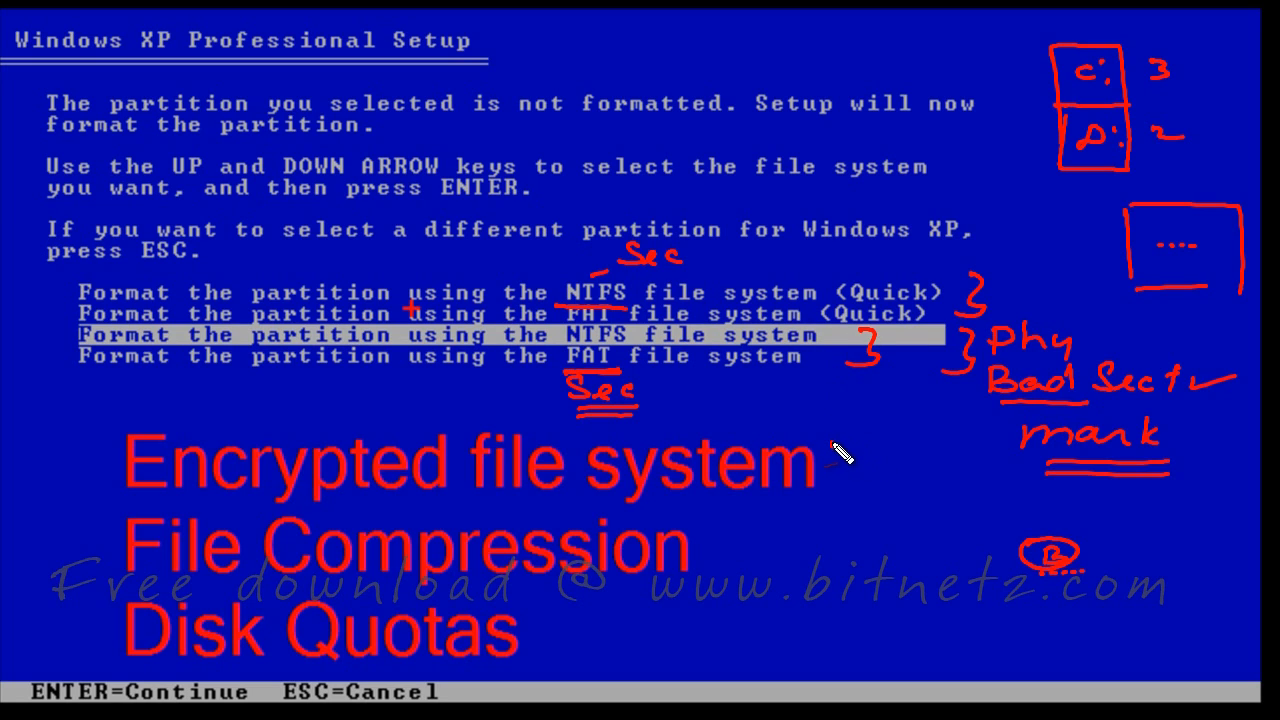
mouse_move(832, 445)
left_mouse_down()
mouse_move(862, 520)
mouse_move(820, 648)
left_mouse_up()
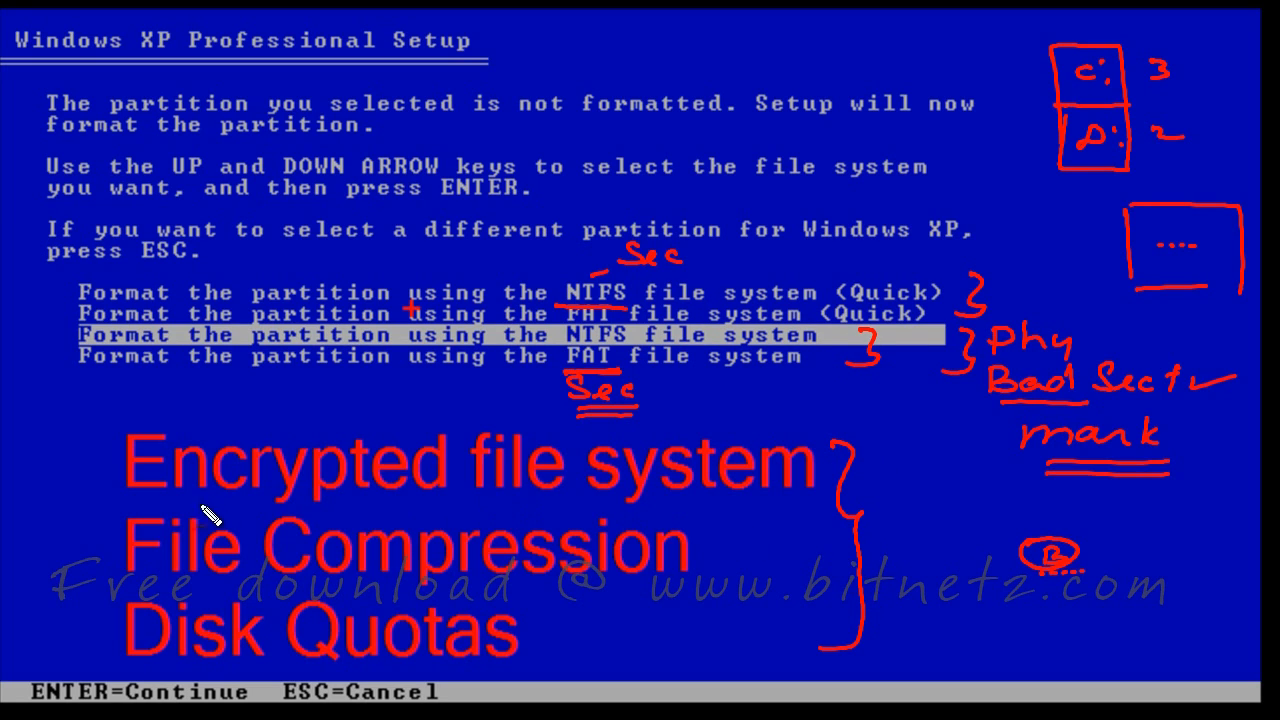
left_click_drag(180, 500, 207, 496)
left_click_drag(328, 500, 563, 492)
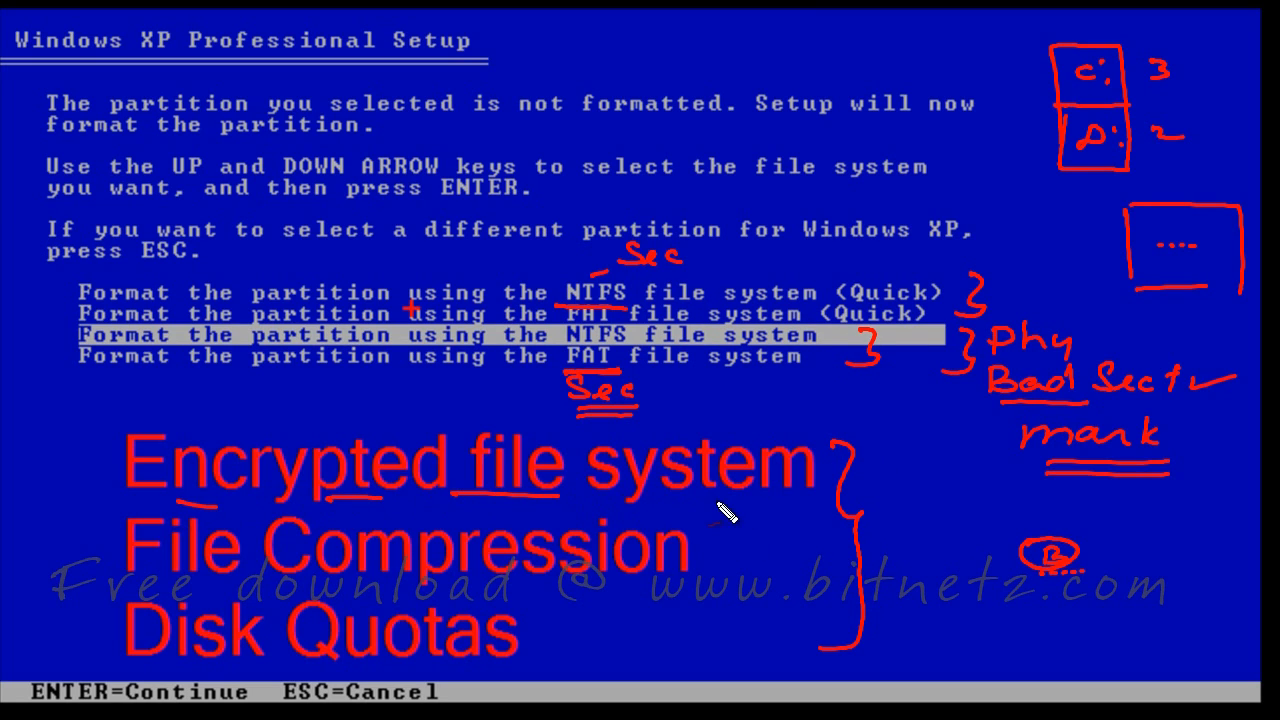
left_click_drag(646, 493, 812, 491)
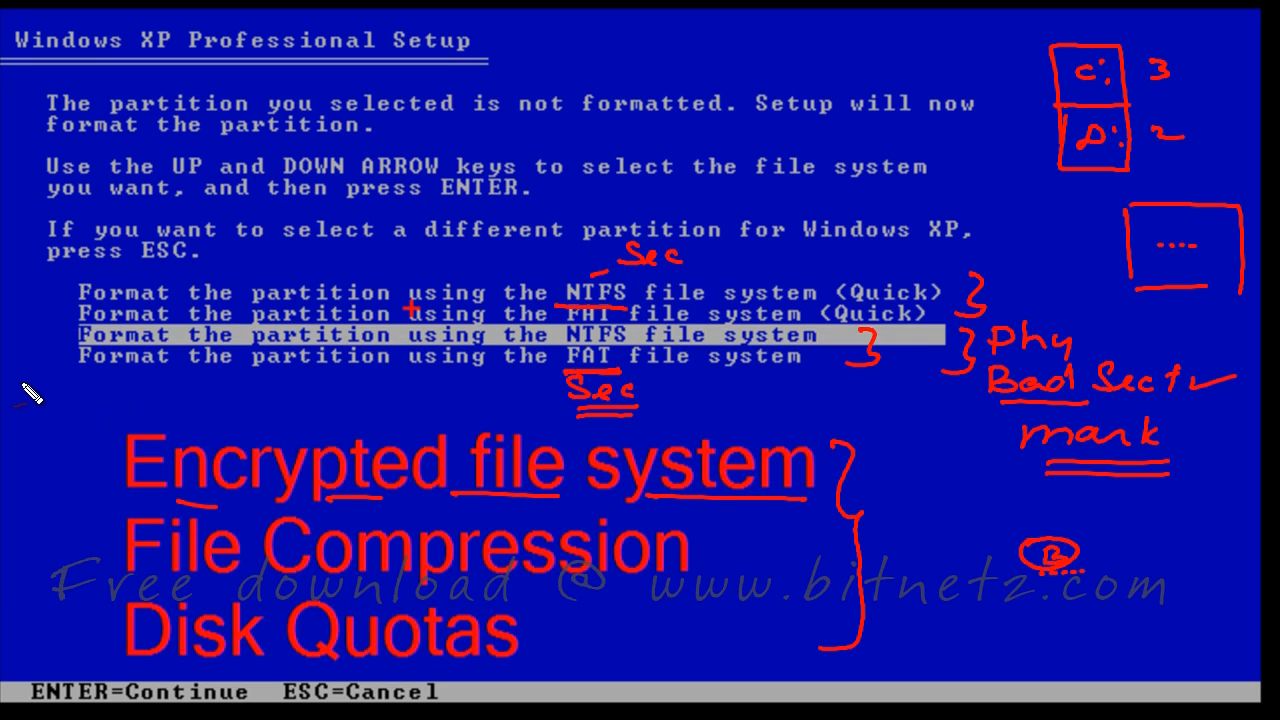
mouse_move(30, 393)
left_mouse_down()
mouse_move(45, 368)
mouse_move(46, 420)
mouse_move(52, 380)
mouse_move(68, 414)
mouse_move(89, 398)
left_mouse_up()
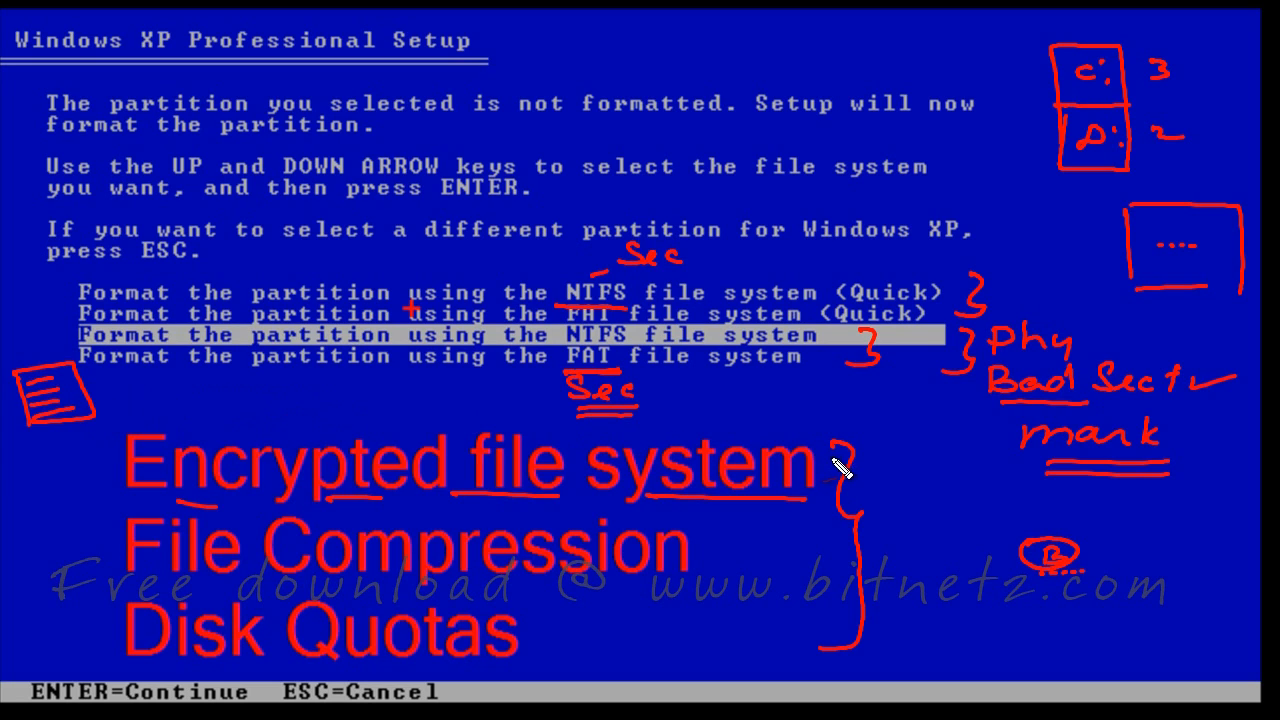
mouse_move(838, 468)
left_mouse_down()
mouse_move(928, 469)
mouse_move(943, 457)
mouse_move(975, 478)
left_mouse_up()
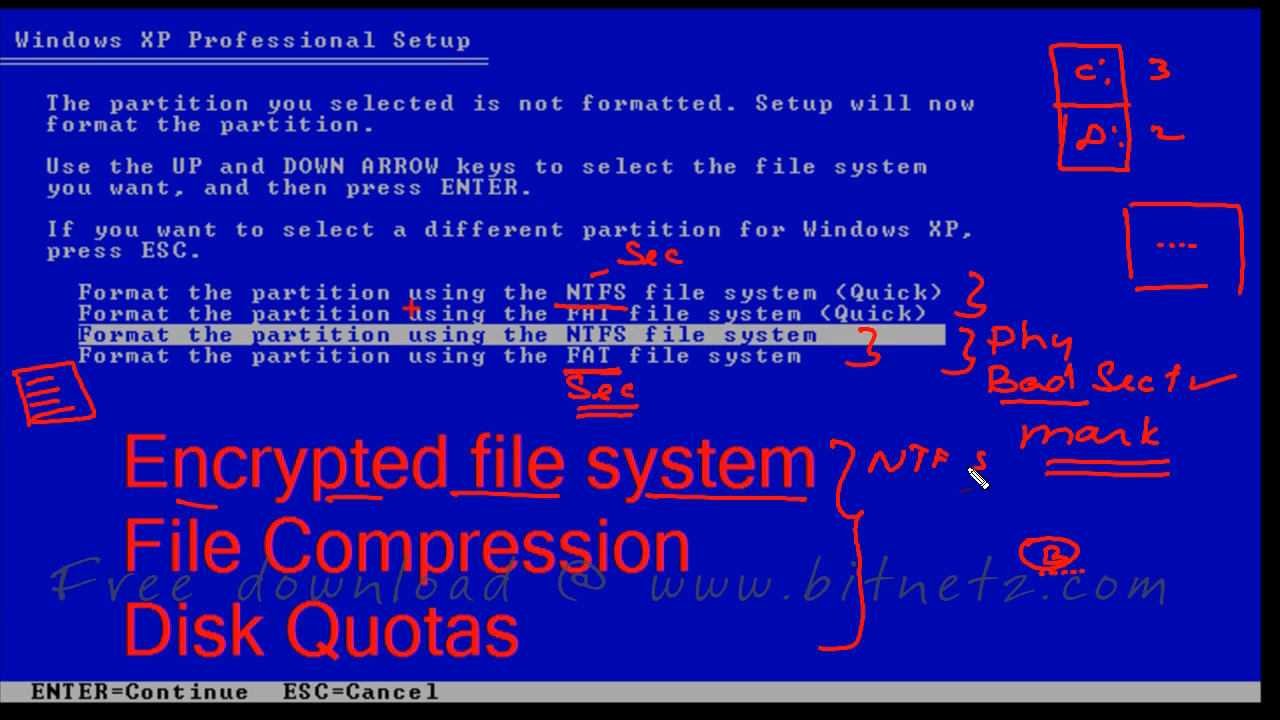
left_click_drag(126, 587, 232, 588)
left_click_drag(388, 588, 584, 590)
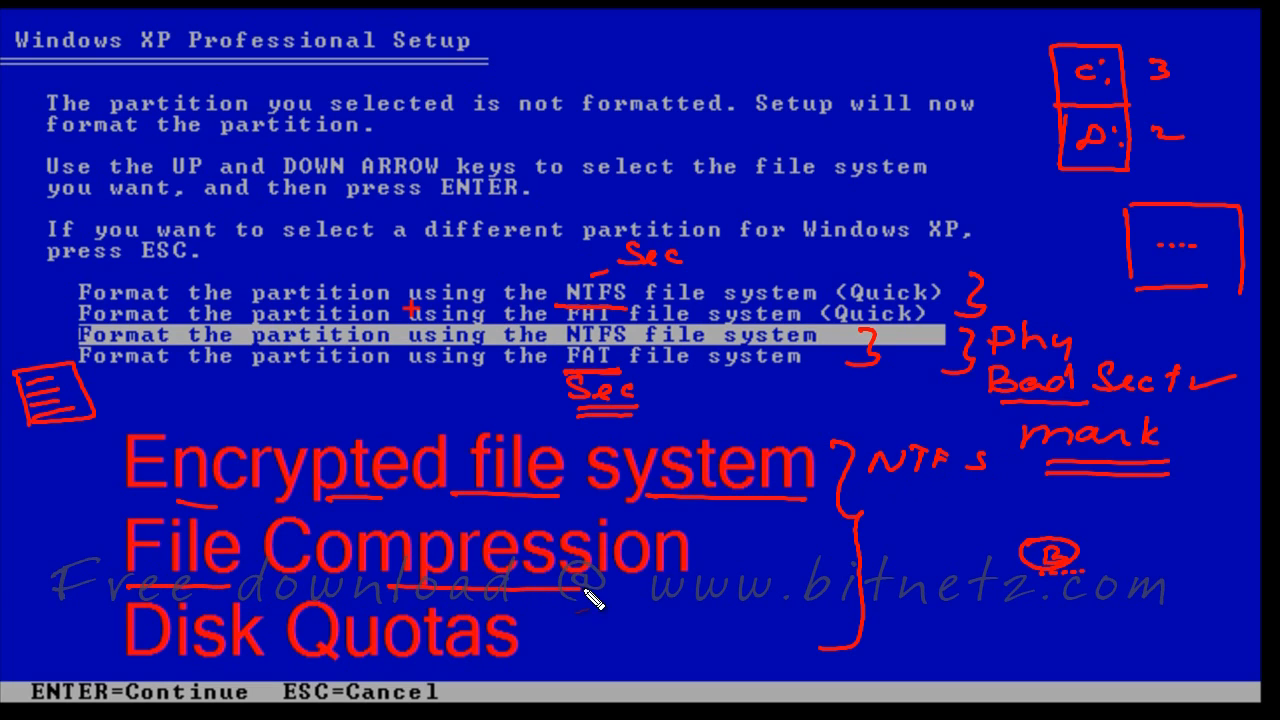
mouse_move(914, 598)
left_mouse_down()
mouse_move(909, 586)
mouse_move(996, 580)
mouse_move(1000, 614)
left_mouse_up()
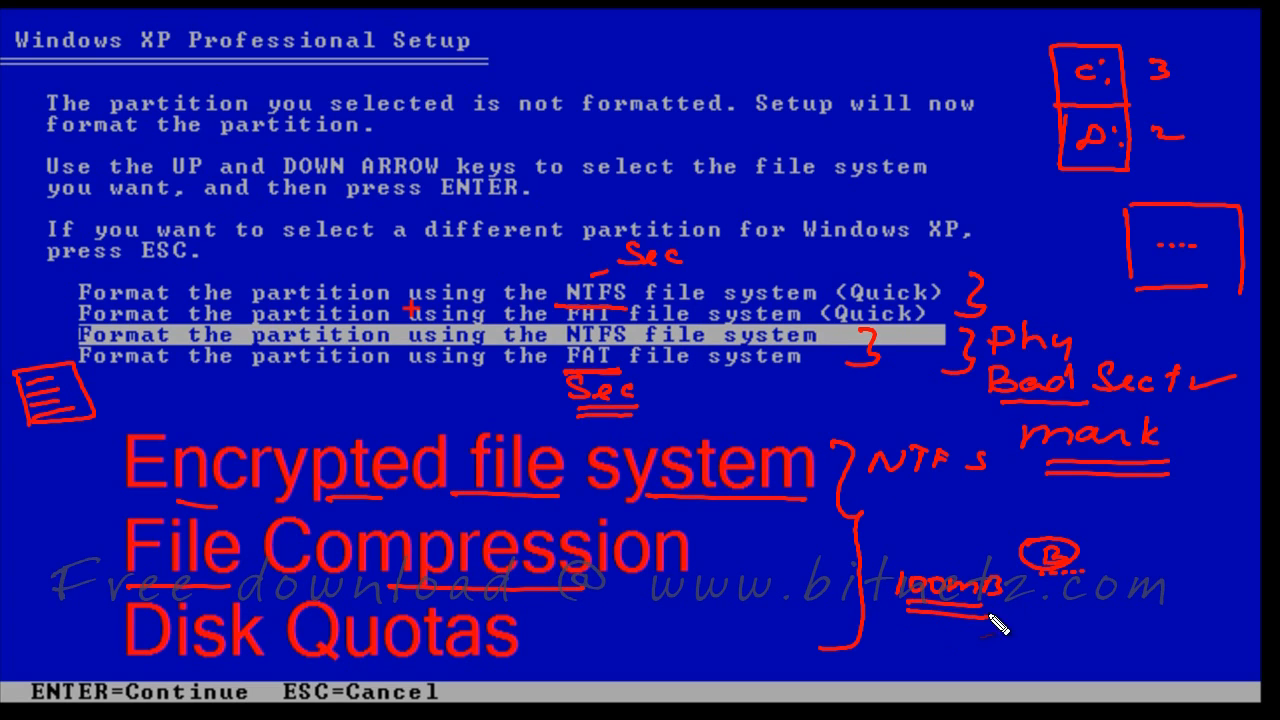
mouse_move(1177, 594)
left_mouse_down()
mouse_move(1163, 597)
mouse_move(1178, 614)
mouse_move(1208, 593)
left_mouse_up()
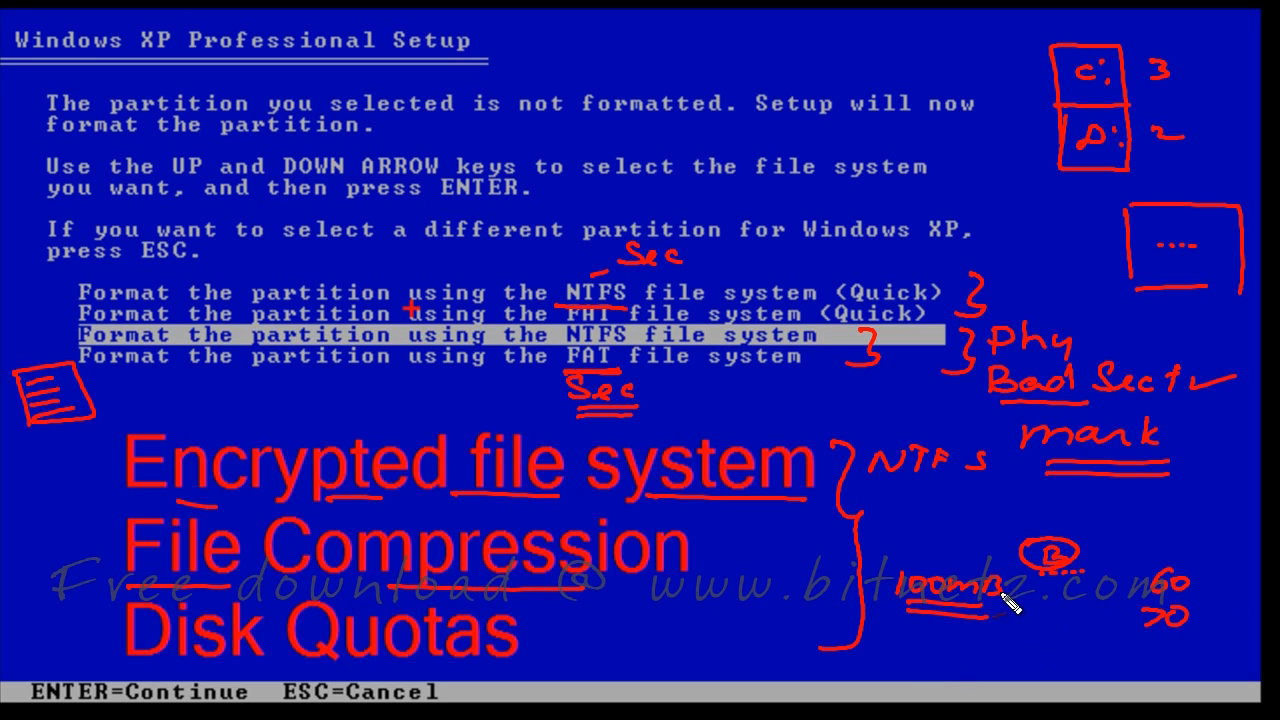
mouse_move(1068, 592)
left_mouse_down()
mouse_move(1126, 596)
mouse_move(1110, 586)
mouse_move(1127, 603)
left_mouse_up()
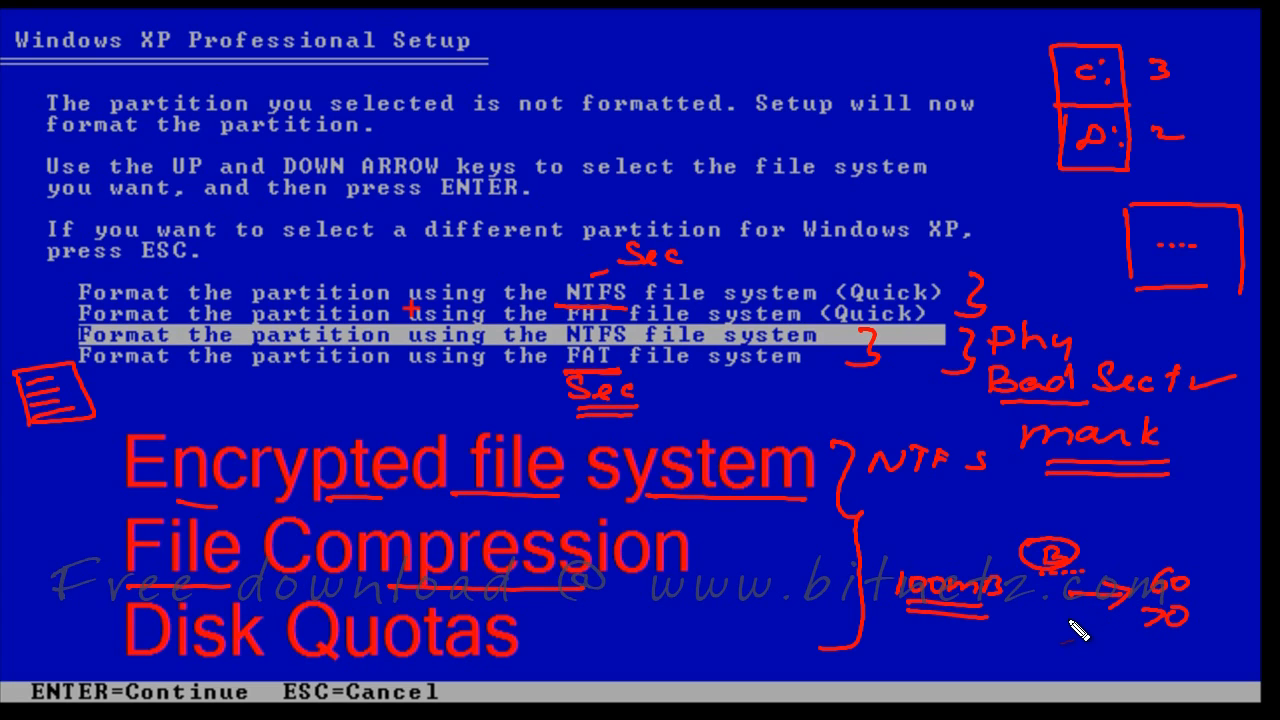
left_click_drag(166, 664, 244, 661)
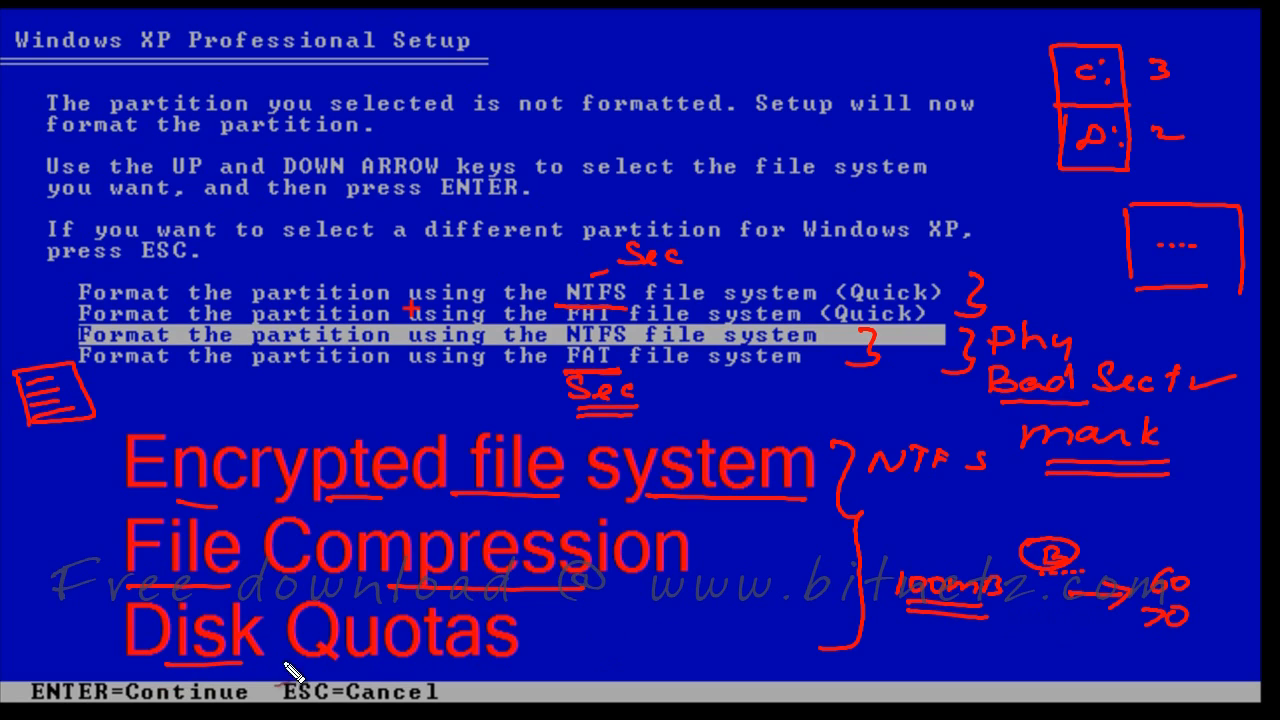
left_click_drag(326, 670, 410, 671)
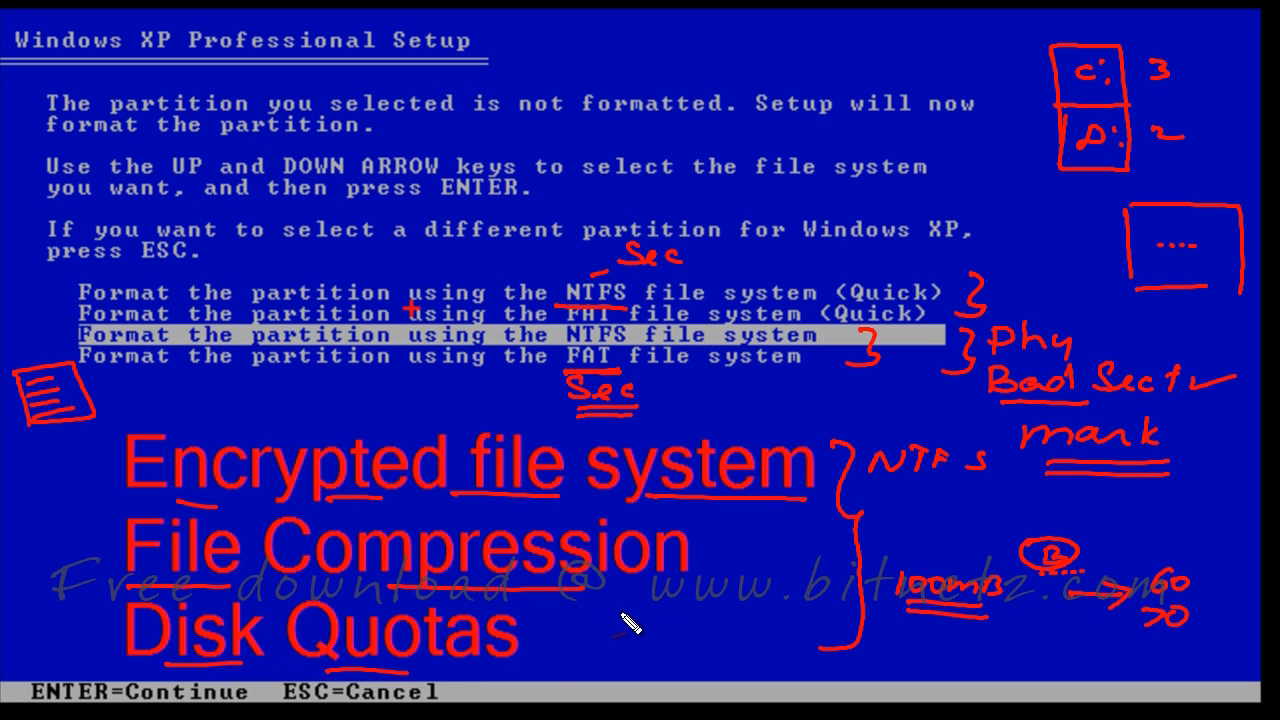
mouse_move(614, 605)
left_mouse_down()
mouse_move(636, 618)
mouse_move(612, 621)
left_mouse_up()
left_click_drag(794, 596, 775, 630)
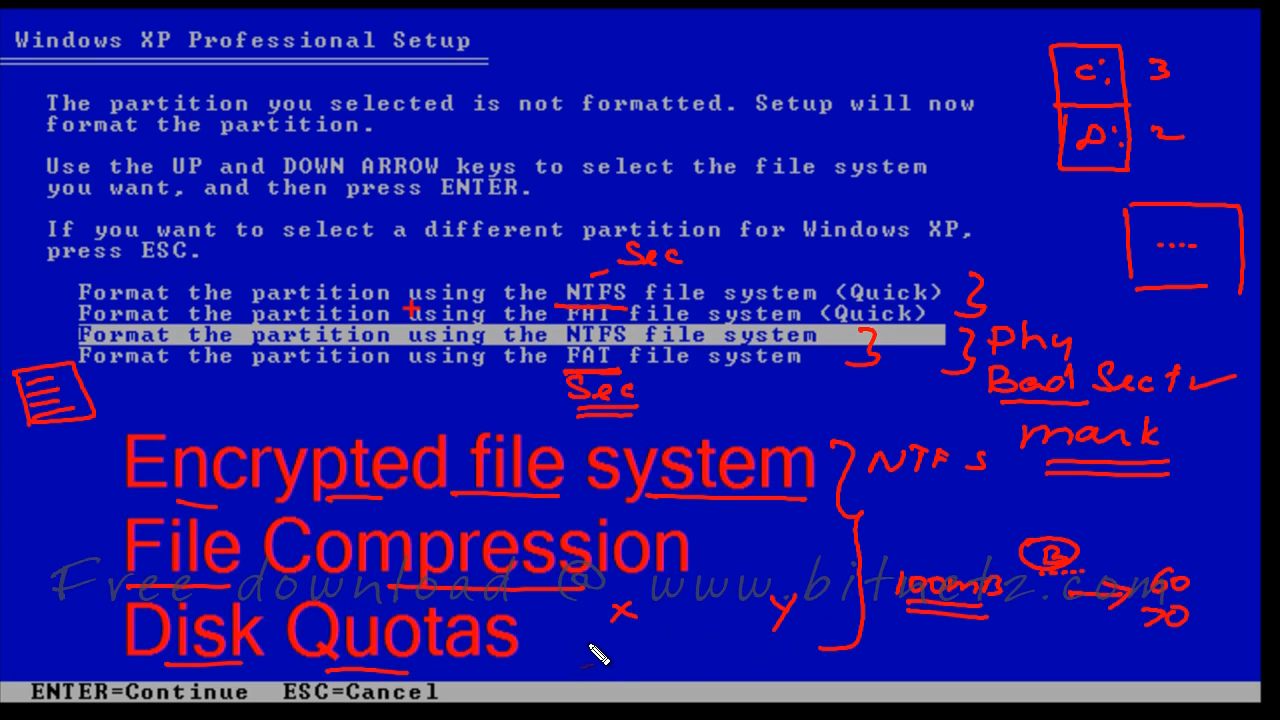
mouse_move(593, 641)
left_mouse_down()
mouse_move(680, 637)
mouse_move(684, 652)
left_mouse_up()
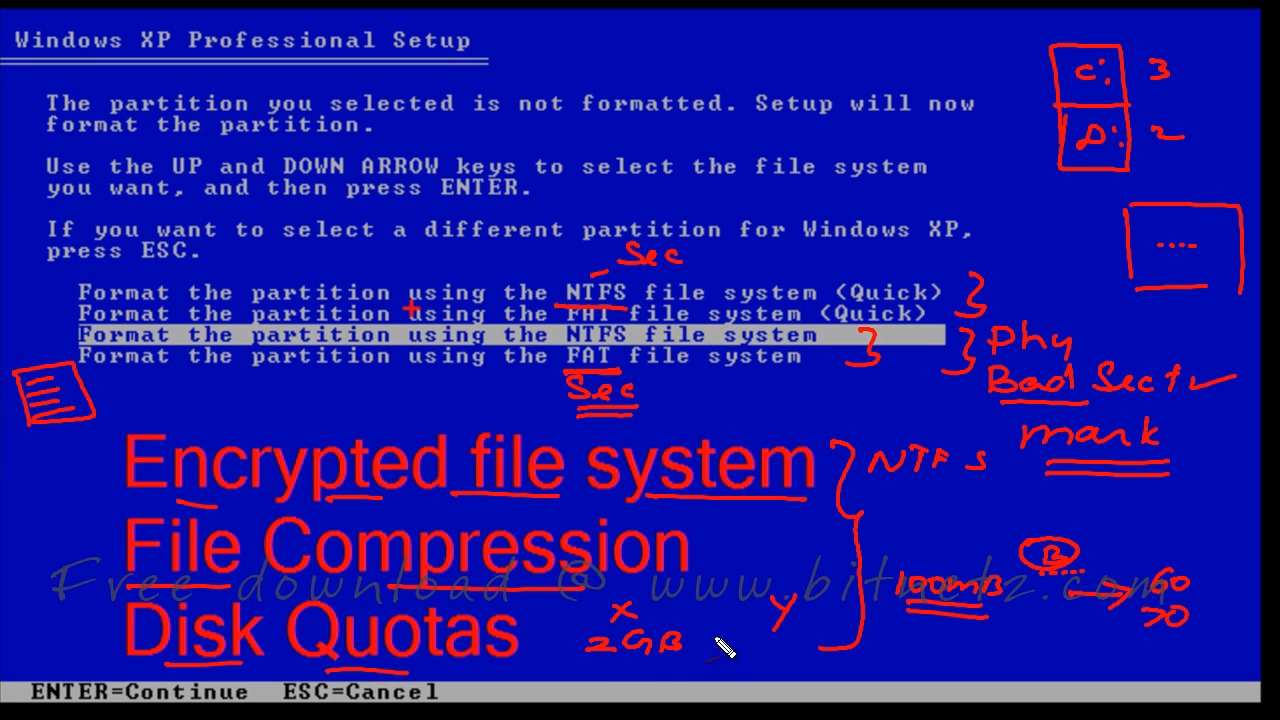
mouse_move(766, 640)
left_mouse_down()
mouse_move(758, 658)
mouse_move(816, 658)
left_mouse_up()
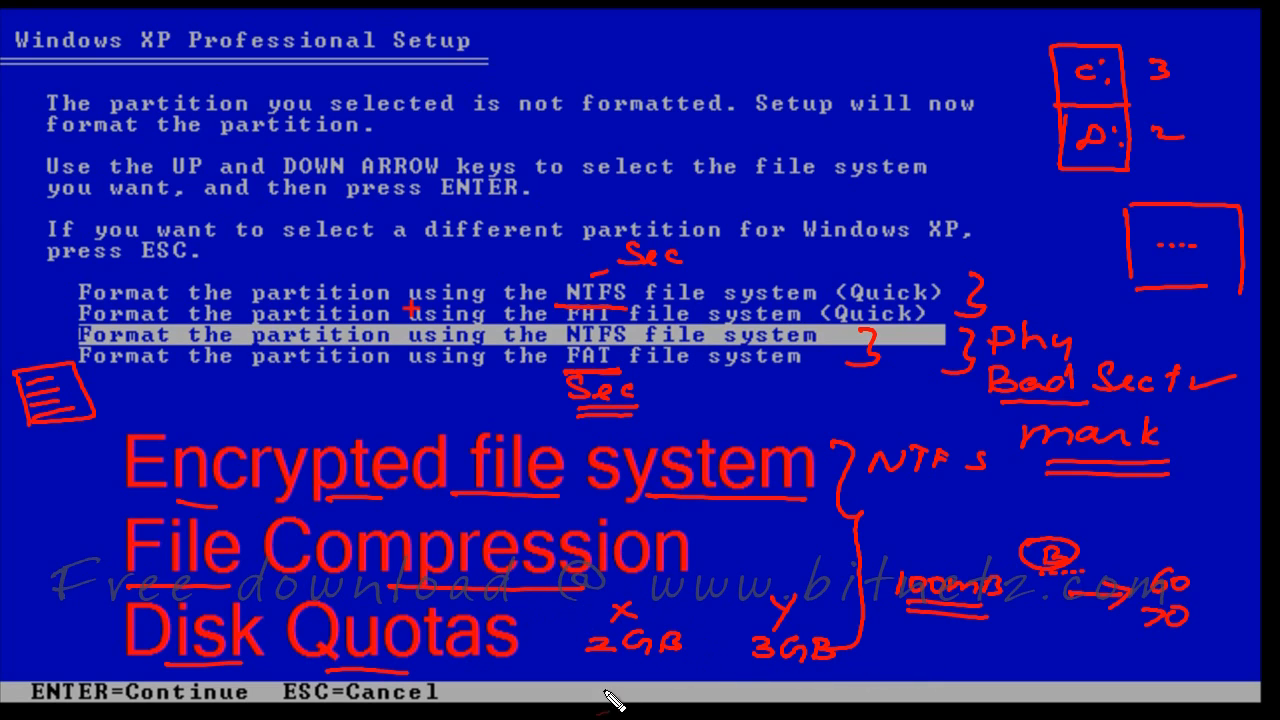
left_click_drag(438, 692, 451, 690)
mouse_move(636, 606)
left_mouse_down()
mouse_move(590, 615)
mouse_move(667, 608)
left_mouse_up()
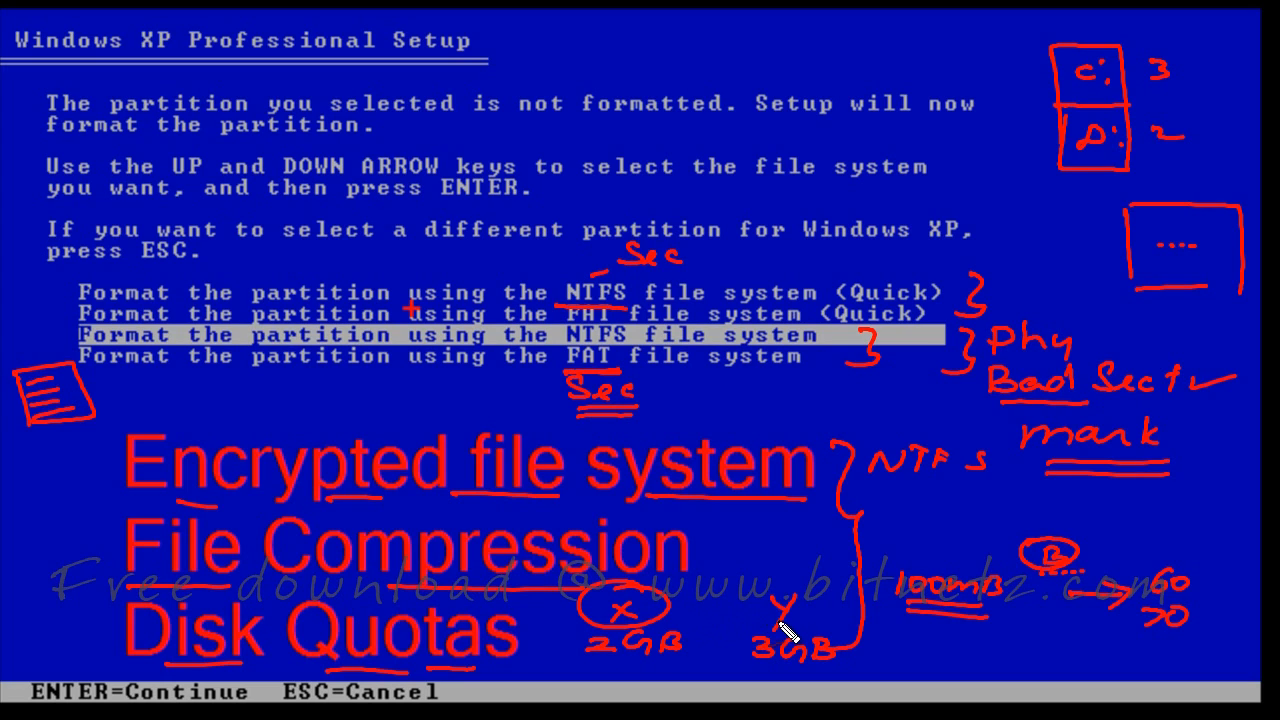
left_click_drag(703, 590, 690, 672)
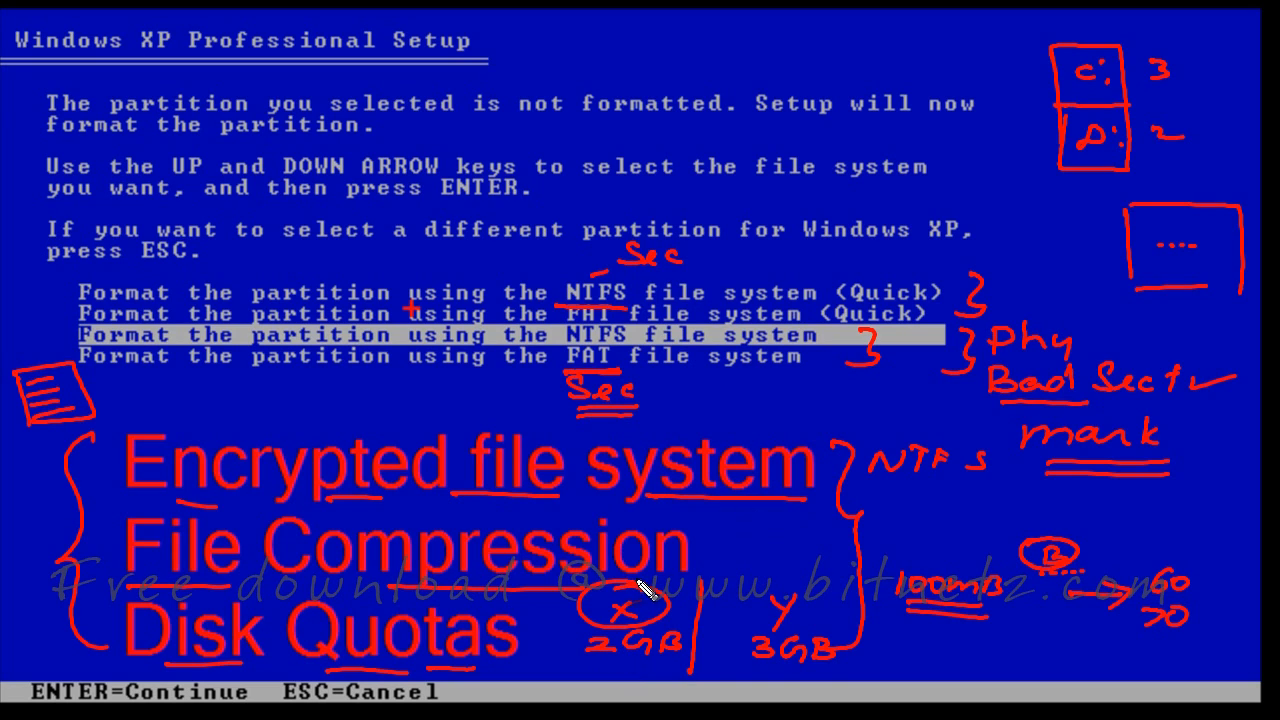
left_click_drag(878, 486, 1005, 481)
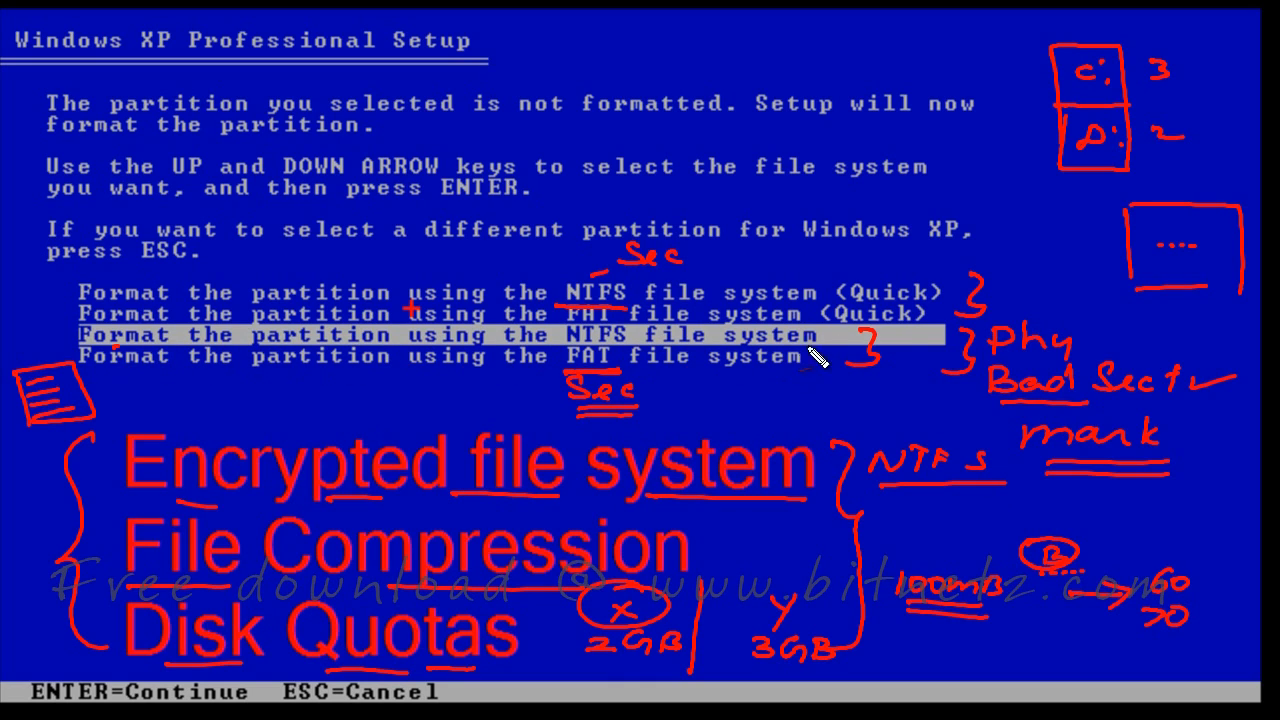
left_click_drag(912, 338, 988, 318)
Start the full NTFS format and wait while Setup copies files
key("Escape")
key("Return")
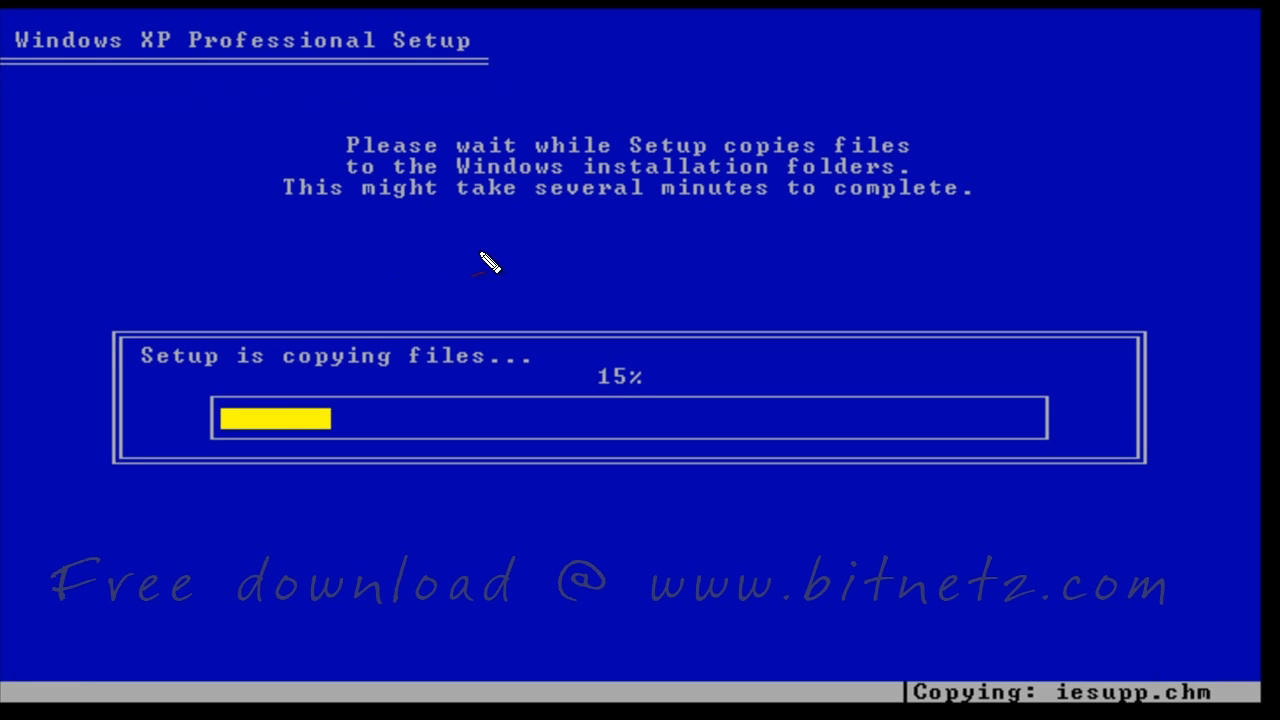
mouse_move(505, 235)
left_mouse_down()
mouse_move(510, 261)
mouse_move(517, 230)
mouse_move(592, 252)
left_mouse_up()
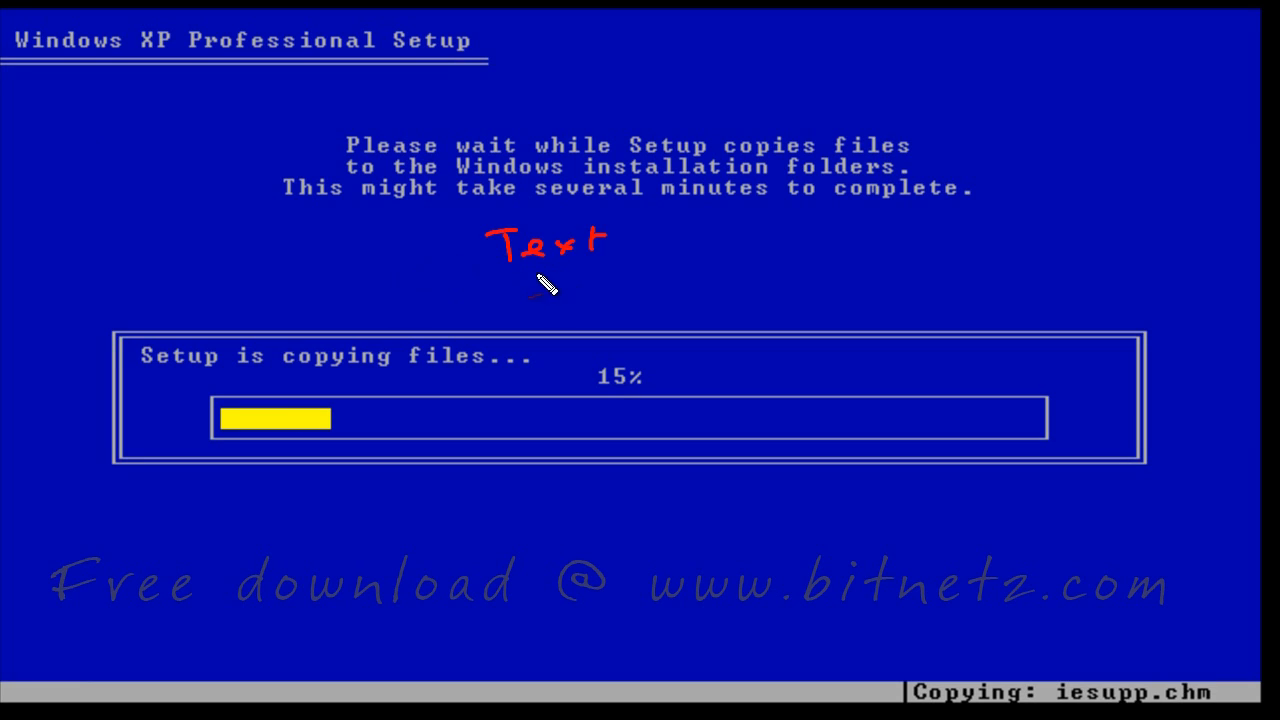
left_click_drag(505, 270, 610, 268)
mouse_move(472, 238)
left_mouse_down()
mouse_move(450, 250)
mouse_move(476, 246)
left_mouse_up()
mouse_move(452, 238)
left_mouse_down()
mouse_move(471, 318)
mouse_move(486, 300)
mouse_move(560, 326)
mouse_move(612, 318)
mouse_move(634, 292)
mouse_move(622, 318)
left_mouse_up()
left_click_drag(608, 320, 636, 318)
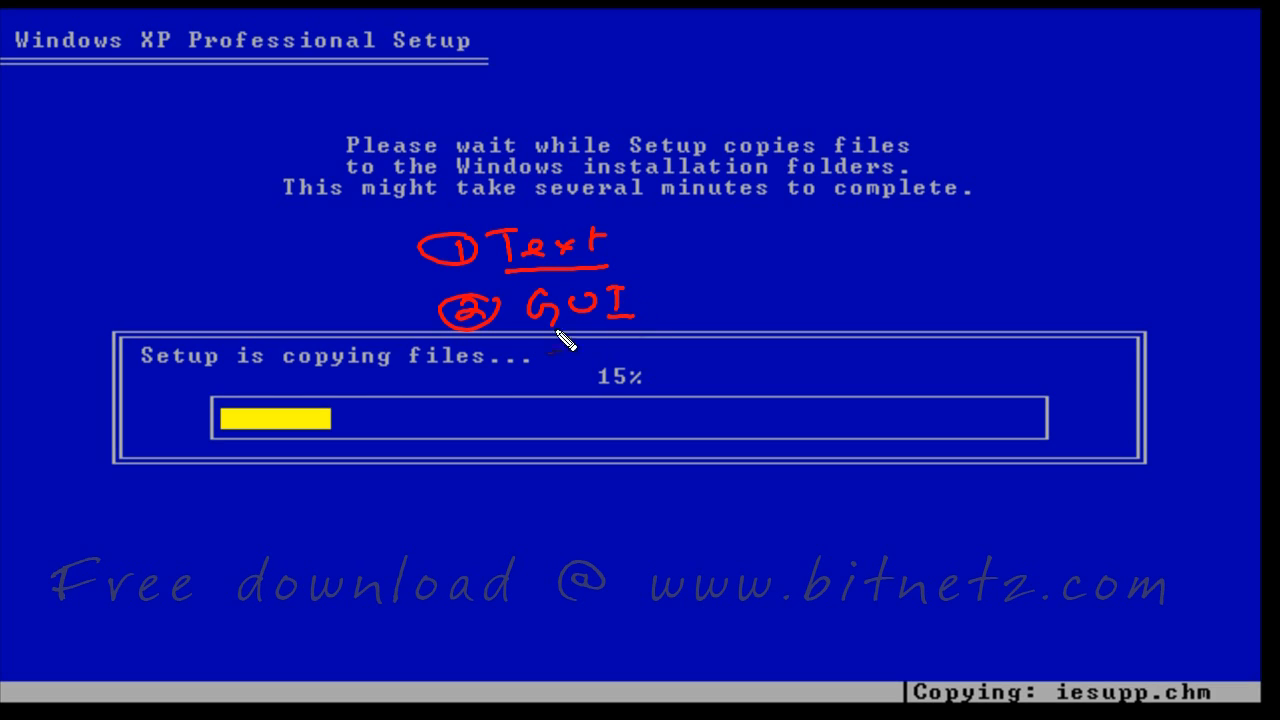
mouse_move(466, 360)
left_mouse_down()
mouse_move(520, 371)
mouse_move(512, 358)
left_mouse_up()
mouse_move(546, 360)
left_mouse_down()
mouse_move(548, 392)
mouse_move(600, 362)
mouse_move(724, 368)
left_mouse_up()
mouse_move(633, 250)
left_mouse_down()
mouse_move(1057, 229)
mouse_move(1046, 271)
mouse_move(1090, 282)
left_mouse_up()
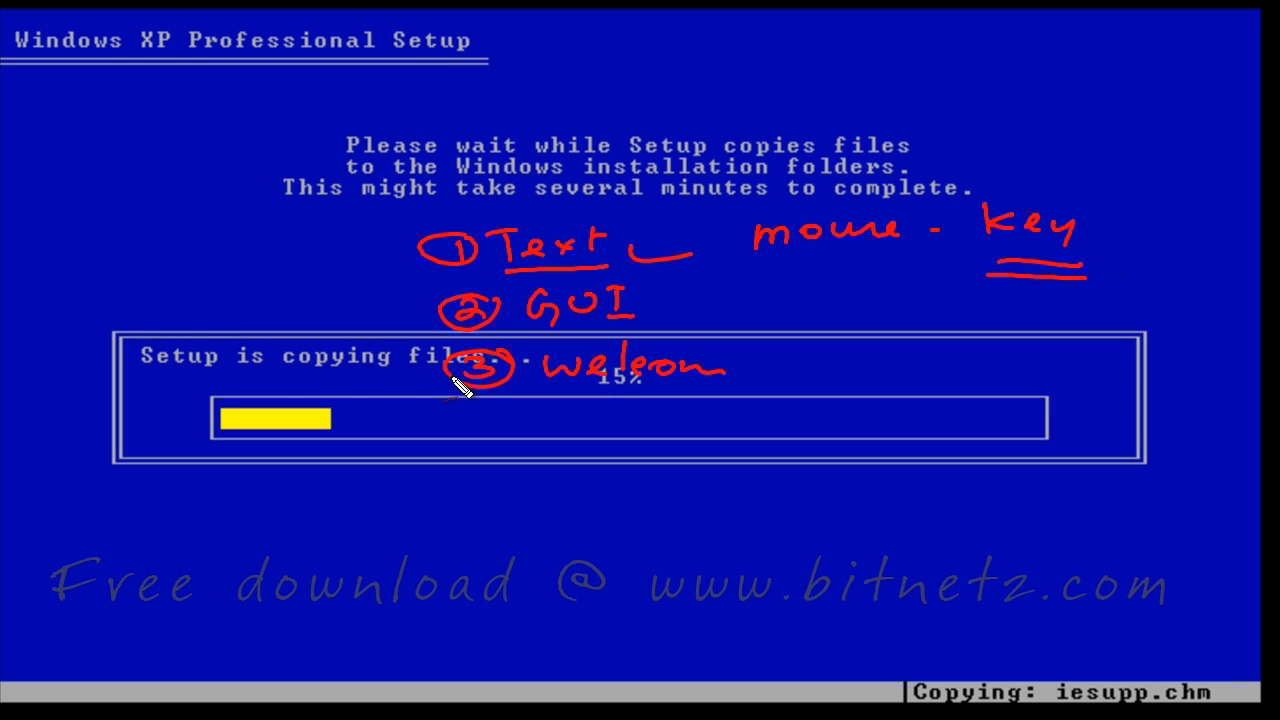
left_click_drag(455, 418, 468, 418)
left_click_drag(516, 419, 546, 426)
left_click_drag(664, 306, 700, 305)
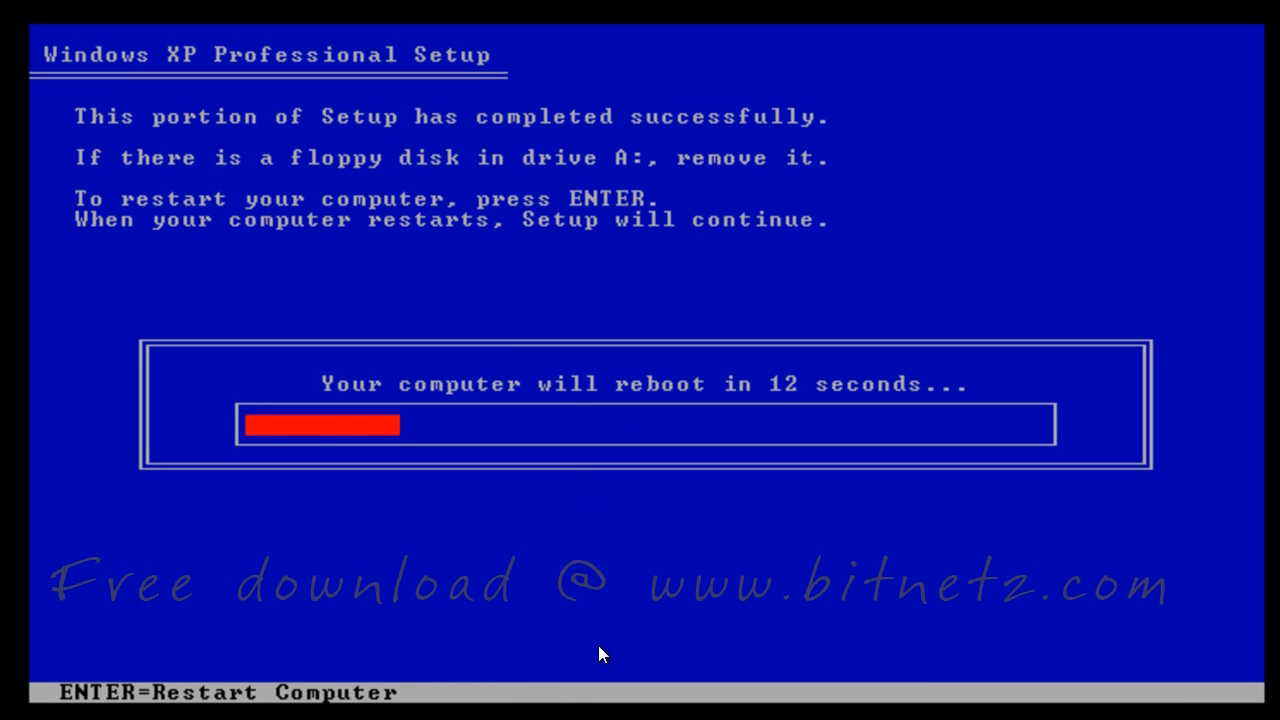
Restart the computer so setup continues into its graphical stage
key("Return")
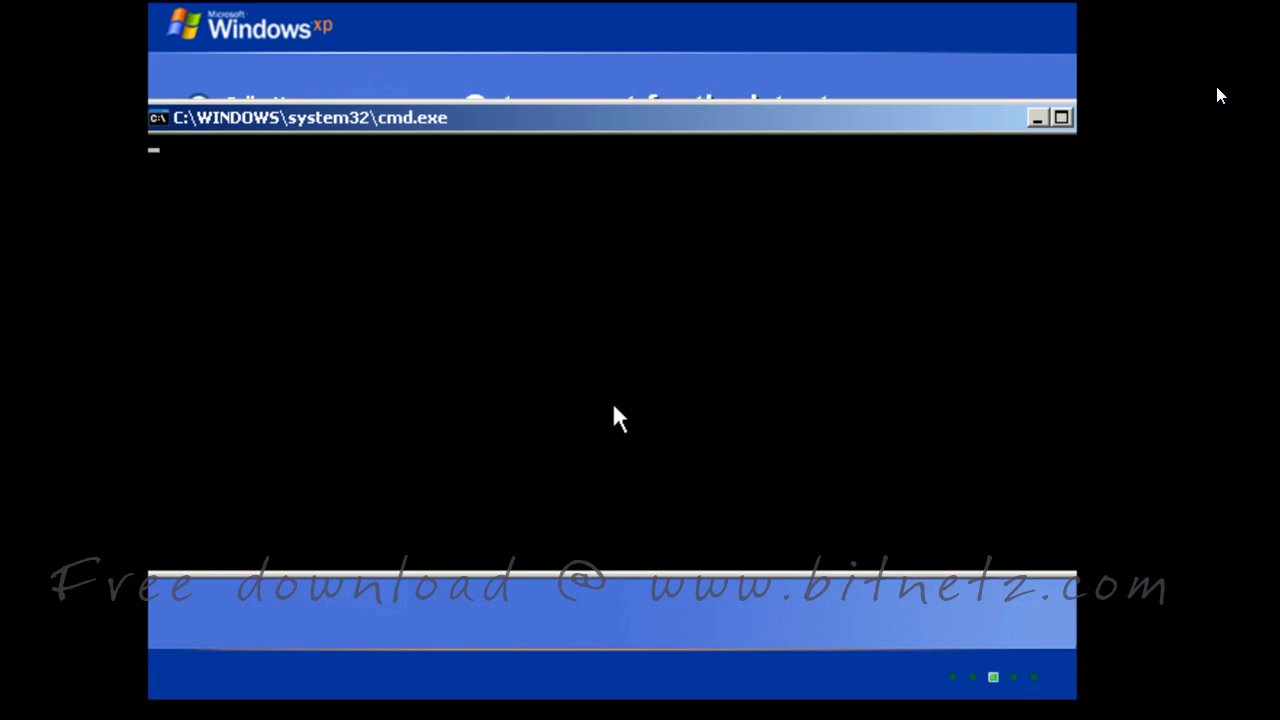
Check the current folder with cd, then return to the root of drive C with cd\
key("ctrl+shift+d")
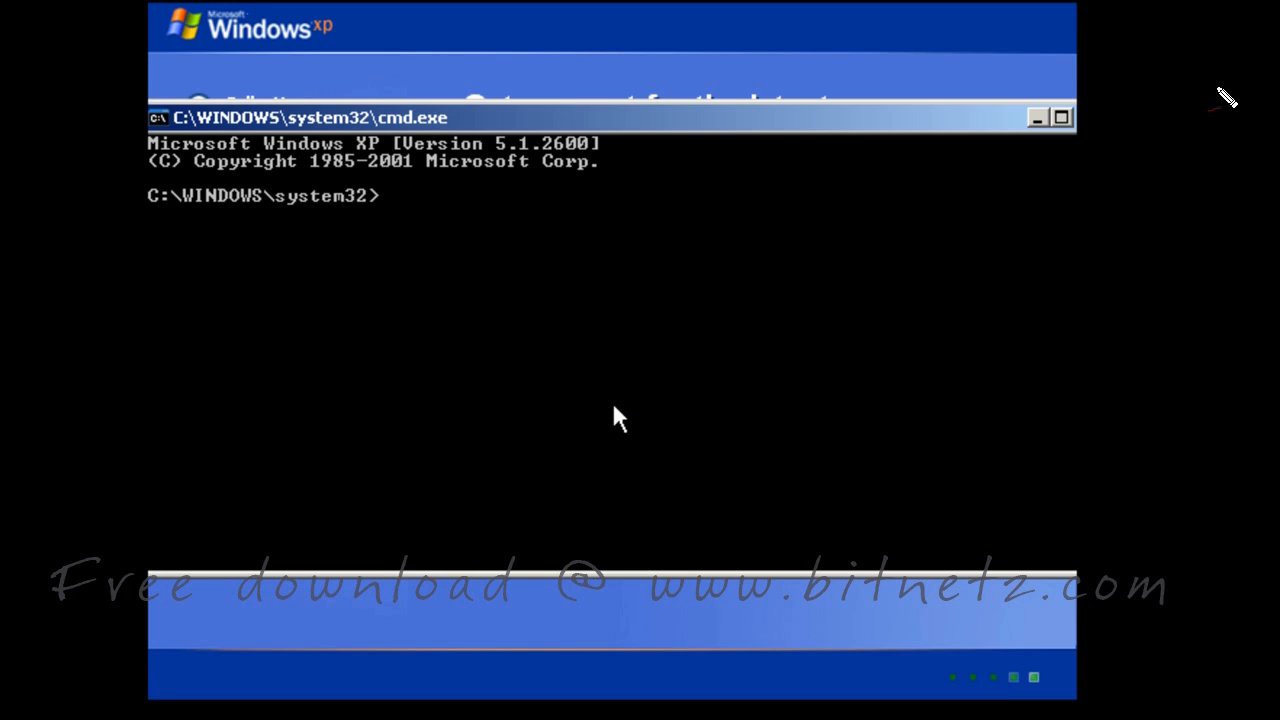
left_click_drag(571, 210, 547, 229)
left_click_drag(592, 205, 607, 228)
mouse_move(618, 215)
left_mouse_down()
mouse_move(638, 214)
mouse_move(627, 222)
left_mouse_up()
mouse_move(664, 200)
left_mouse_down()
mouse_move(664, 218)
mouse_move(688, 195)
left_mouse_up()
left_click_drag(666, 208, 706, 212)
left_click_drag(724, 196, 722, 197)
left_click_drag(564, 243, 730, 233)
left_click_drag(395, 218, 432, 189)
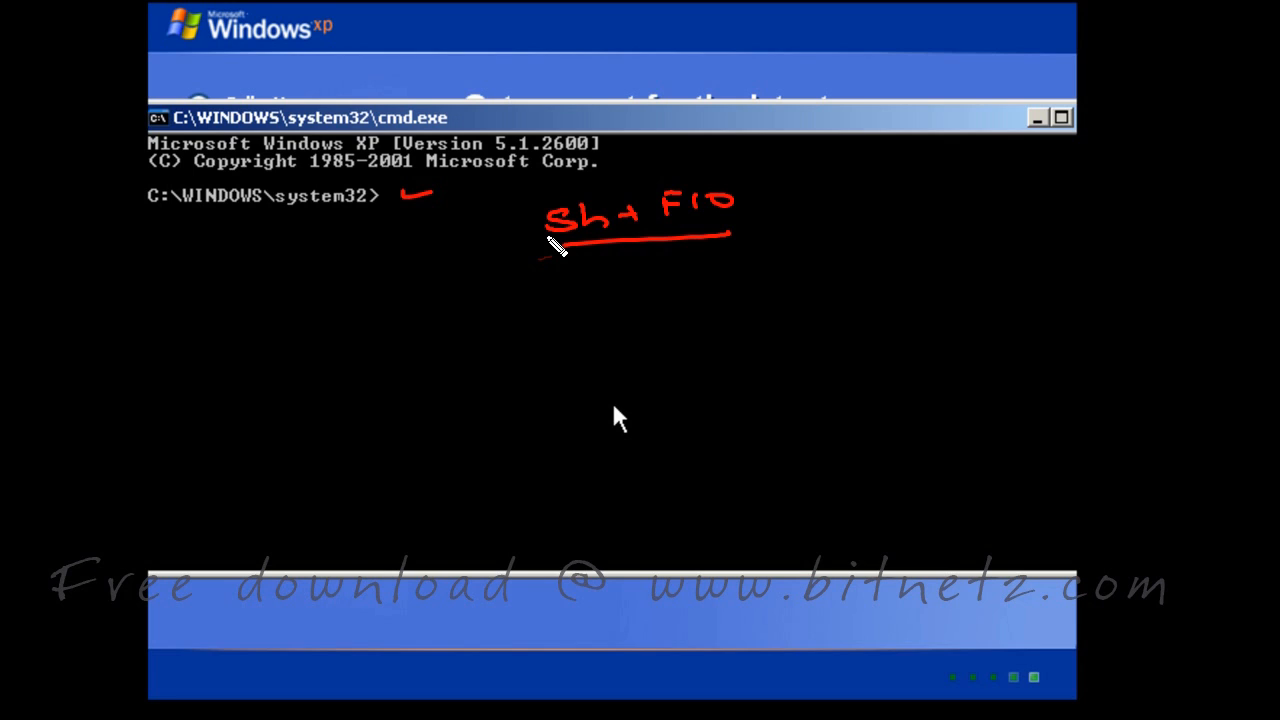
type("cd")
key("Return")
type("cd\\")
key("Return")
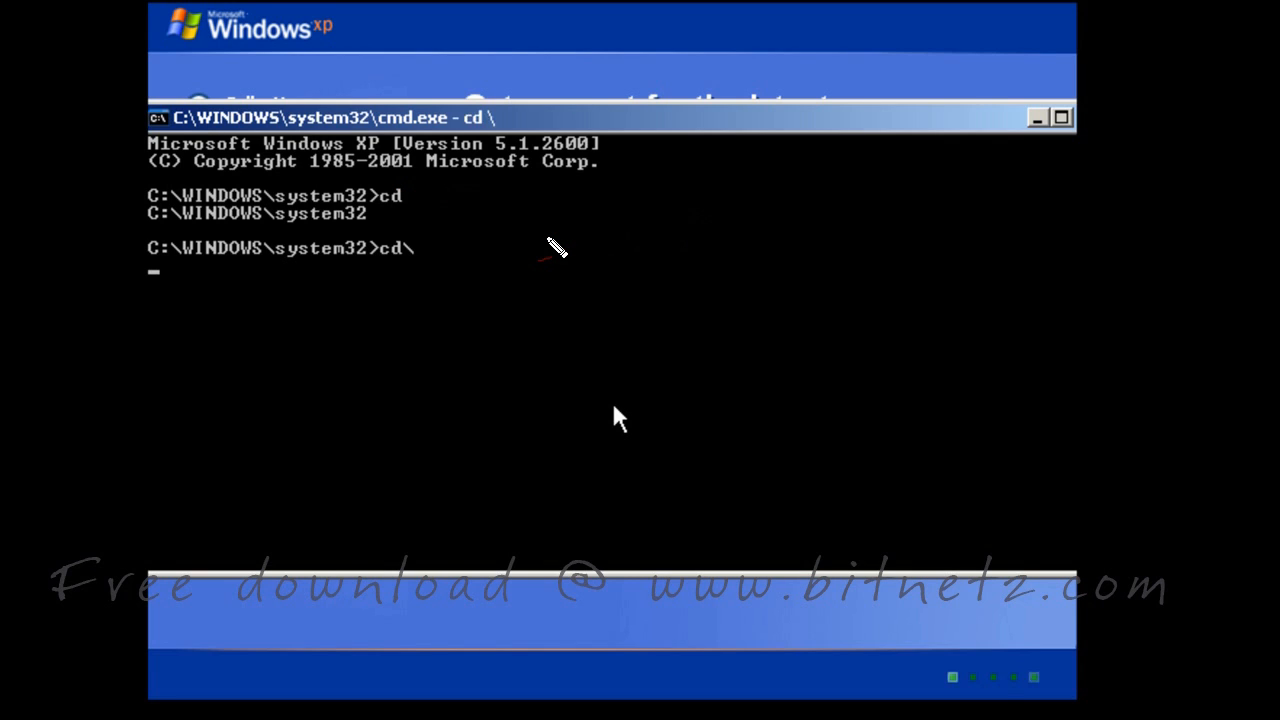
List the two folders at C:\ with dir, enter WINDOWS, and type exit
type("dir")
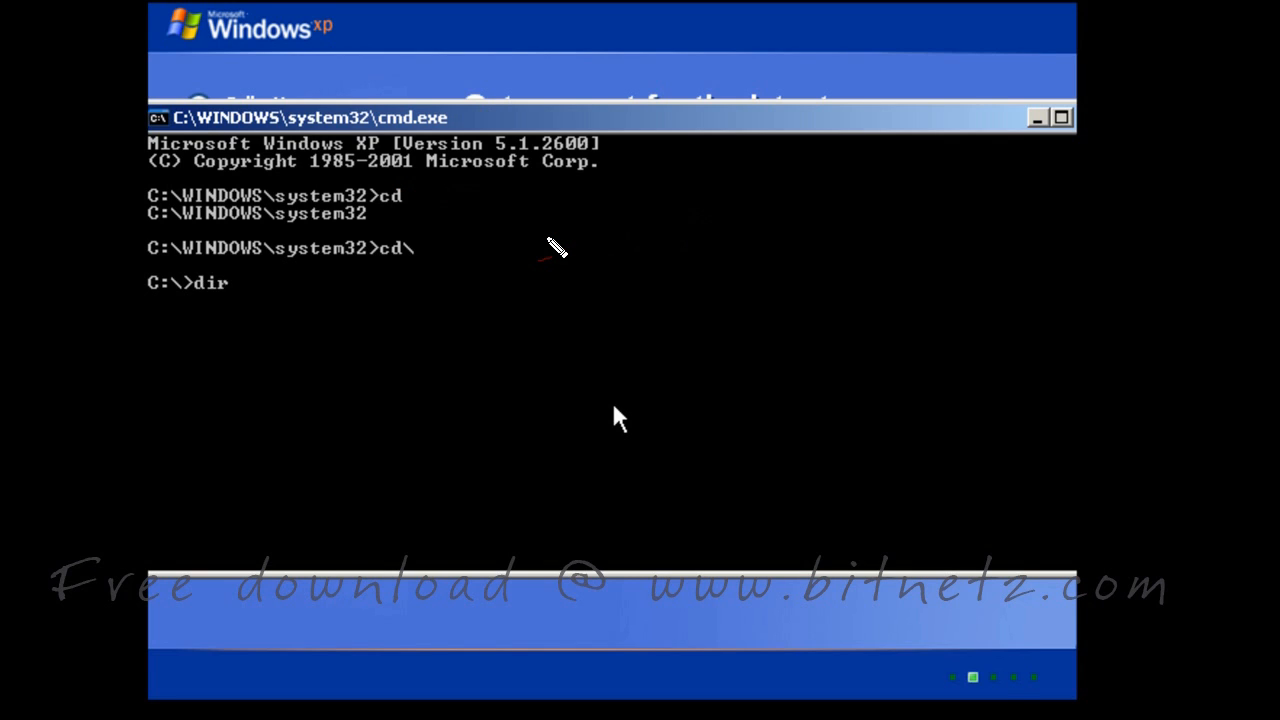
key("Return")
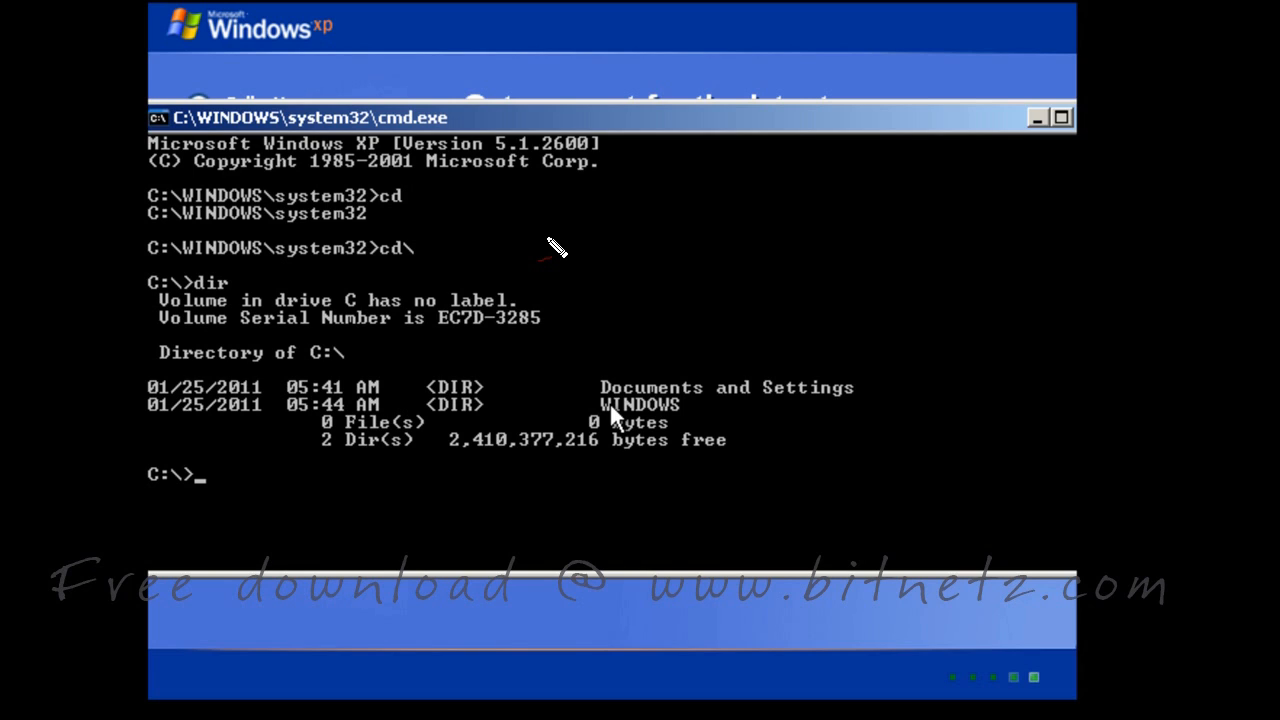
type("cd windows")
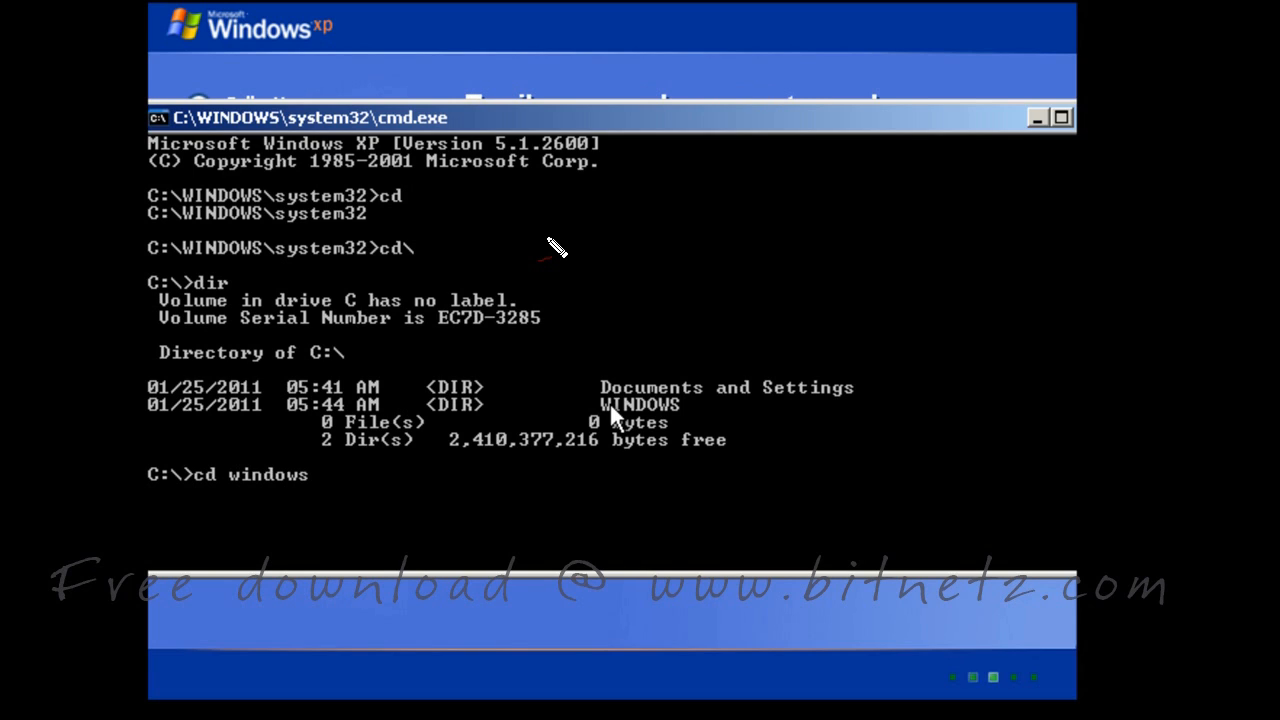
key("Return")
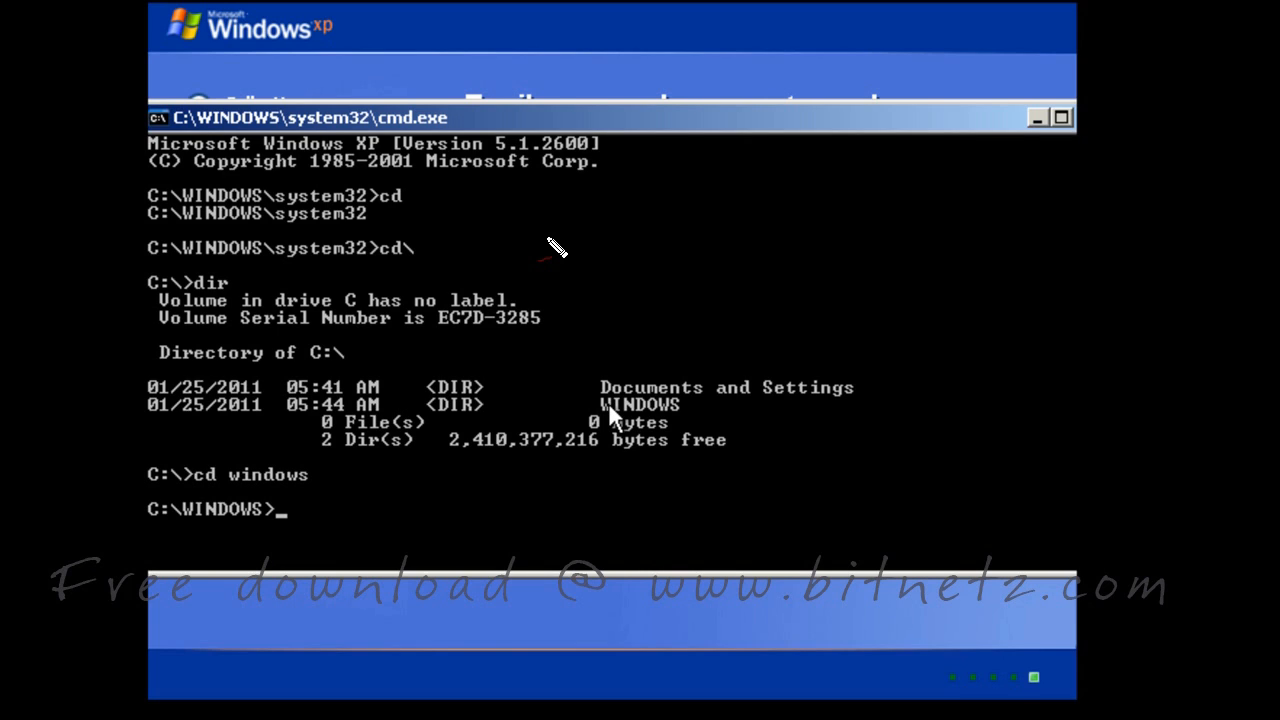
type("exit")
Close the command prompt and browse the regional formats list, keeping English (United States)
key("Return")
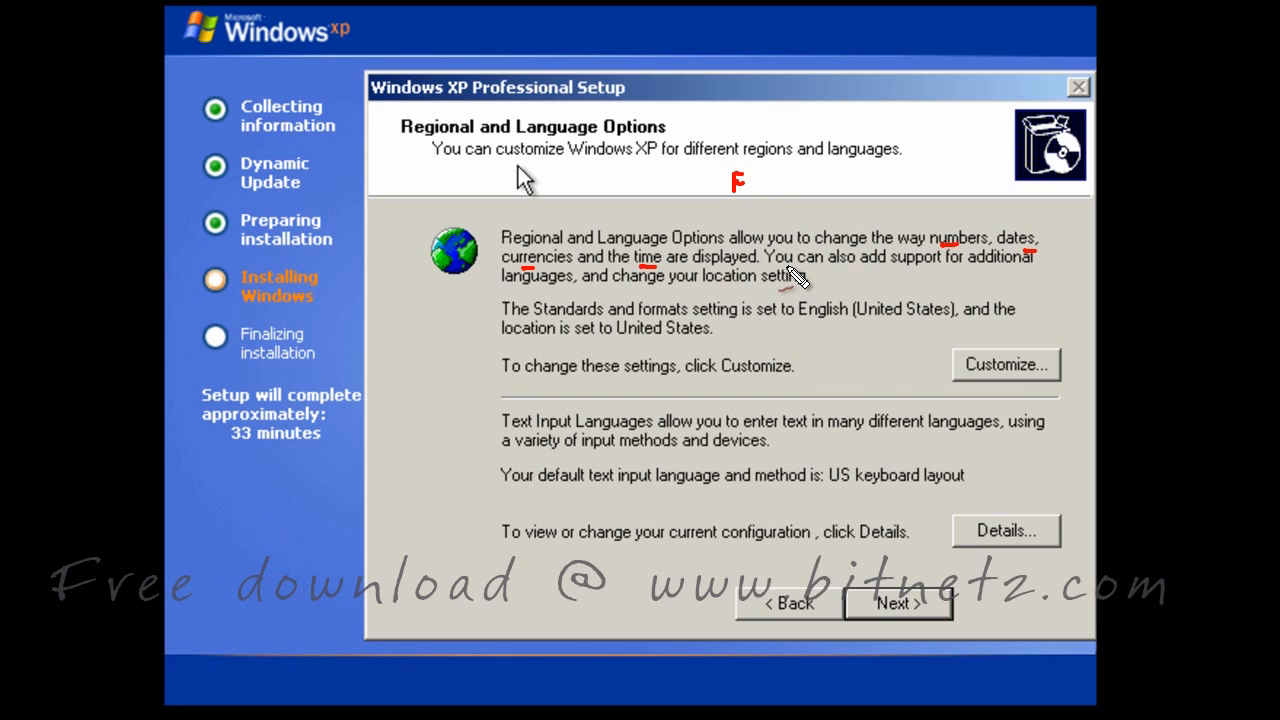
key("e")
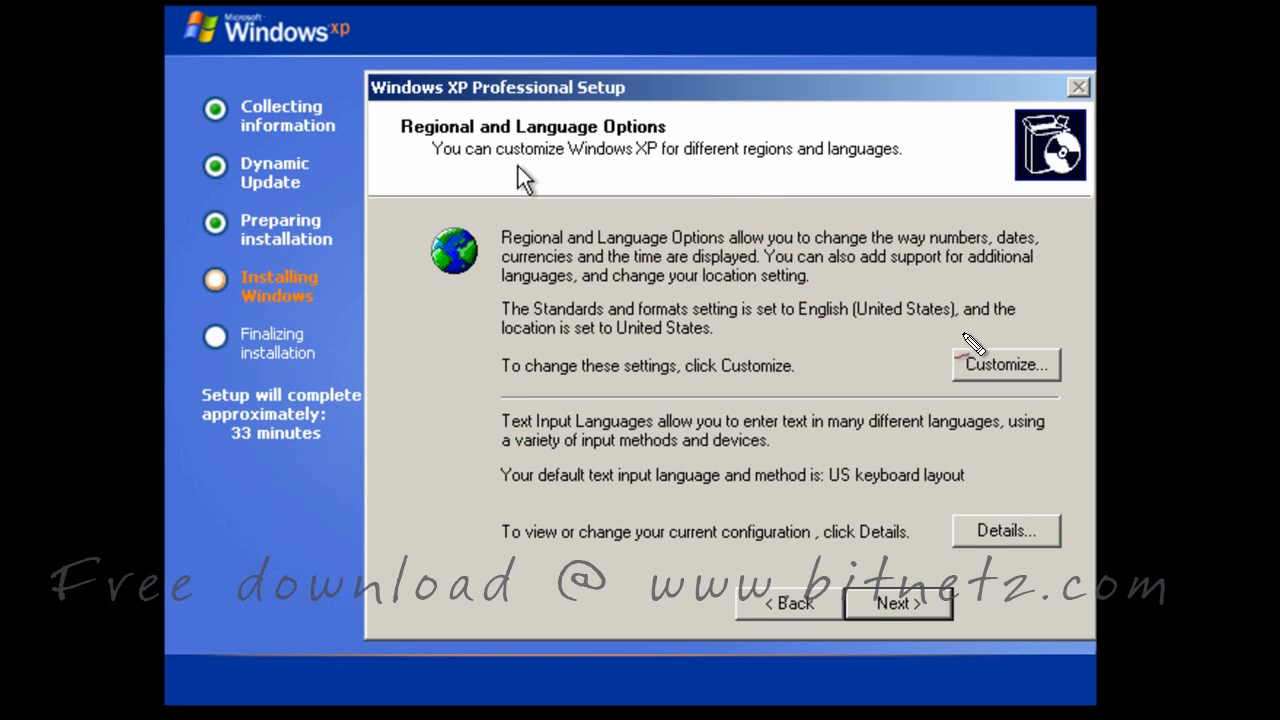
left_click(1010, 364)
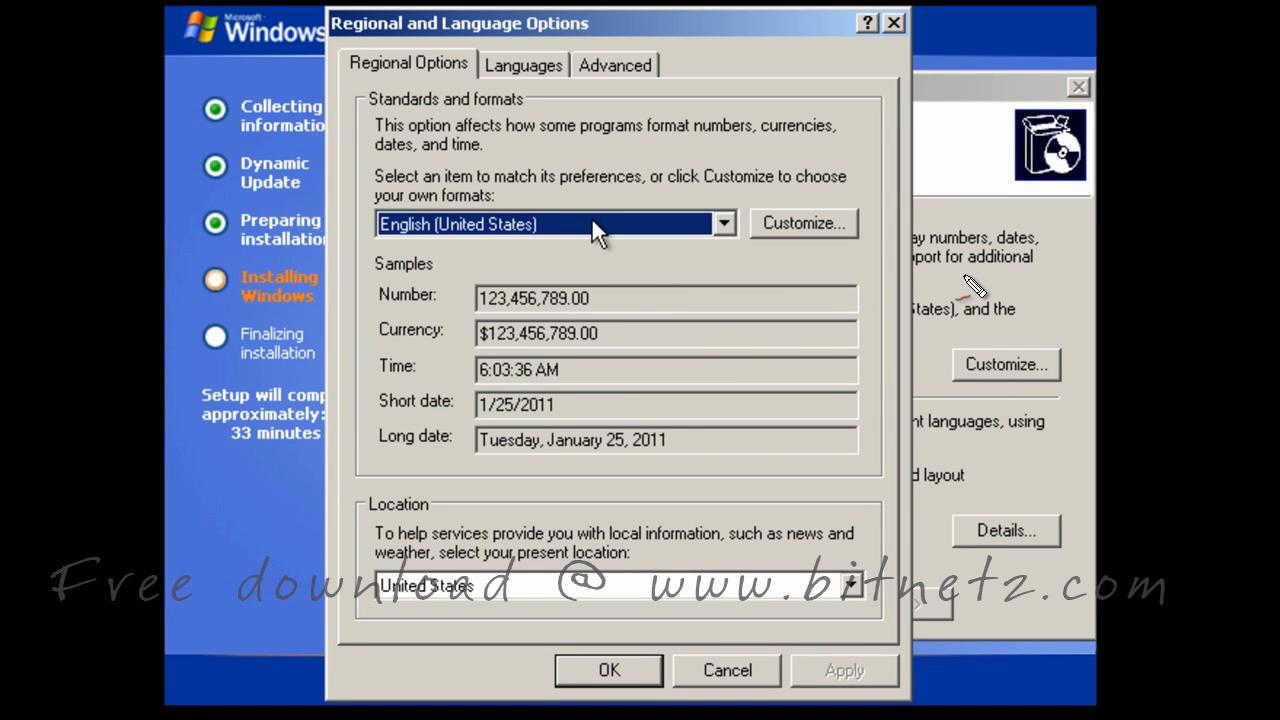
left_click(597, 228)
scroll(497, 468, "down", 10)
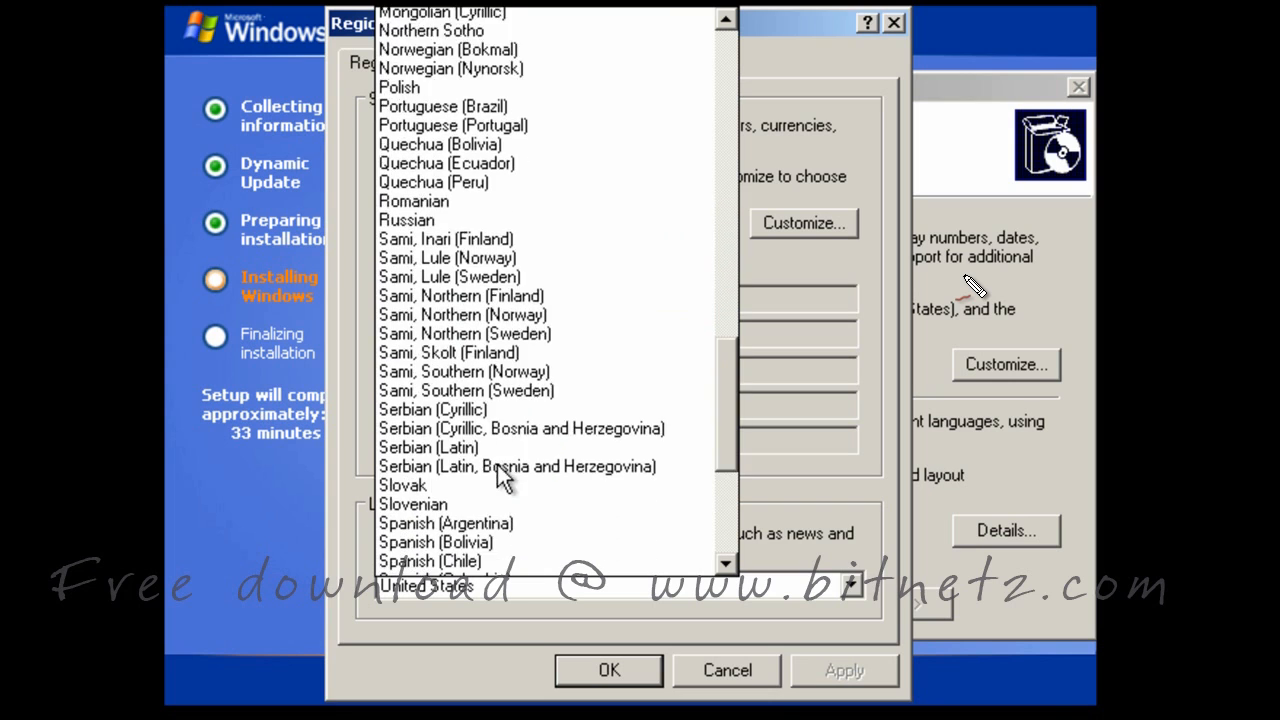
scroll(497, 478, "down", 6)
Review the input language settings and Add Input Language, cancel everything unchanged, and continue
left_click(520, 64)
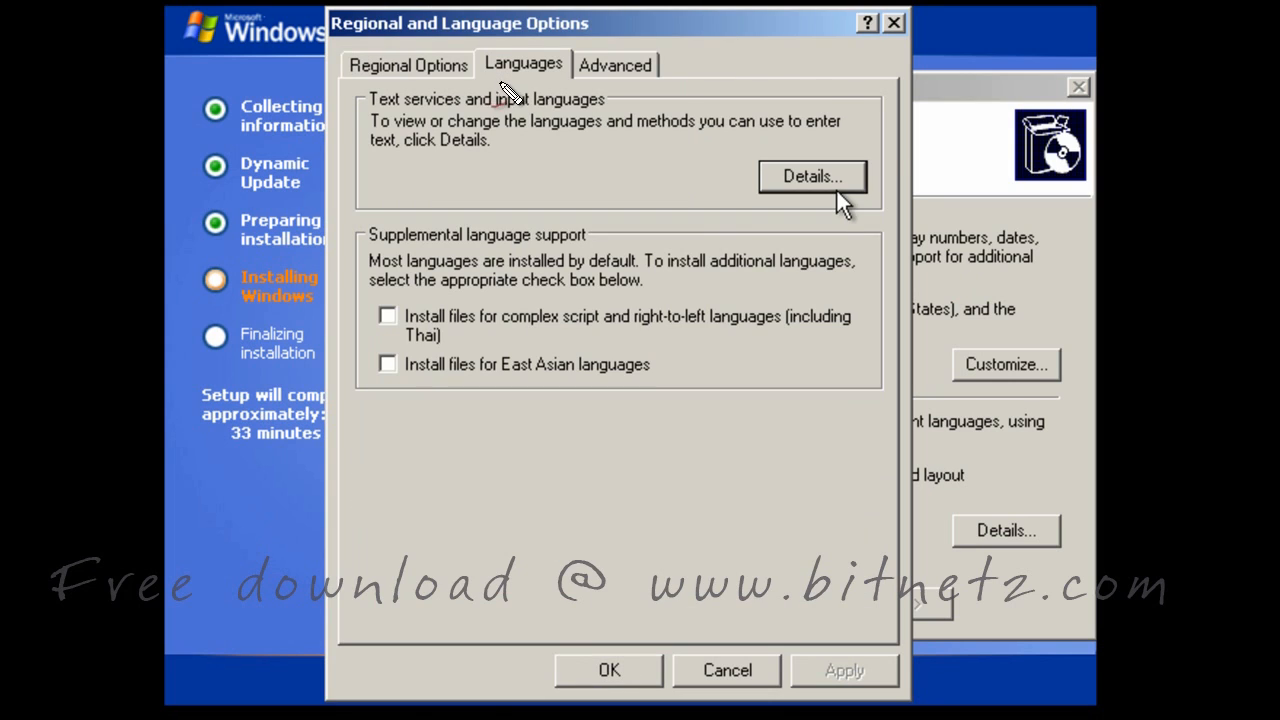
left_click_drag(501, 81, 529, 79)
left_click_drag(379, 111, 600, 105)
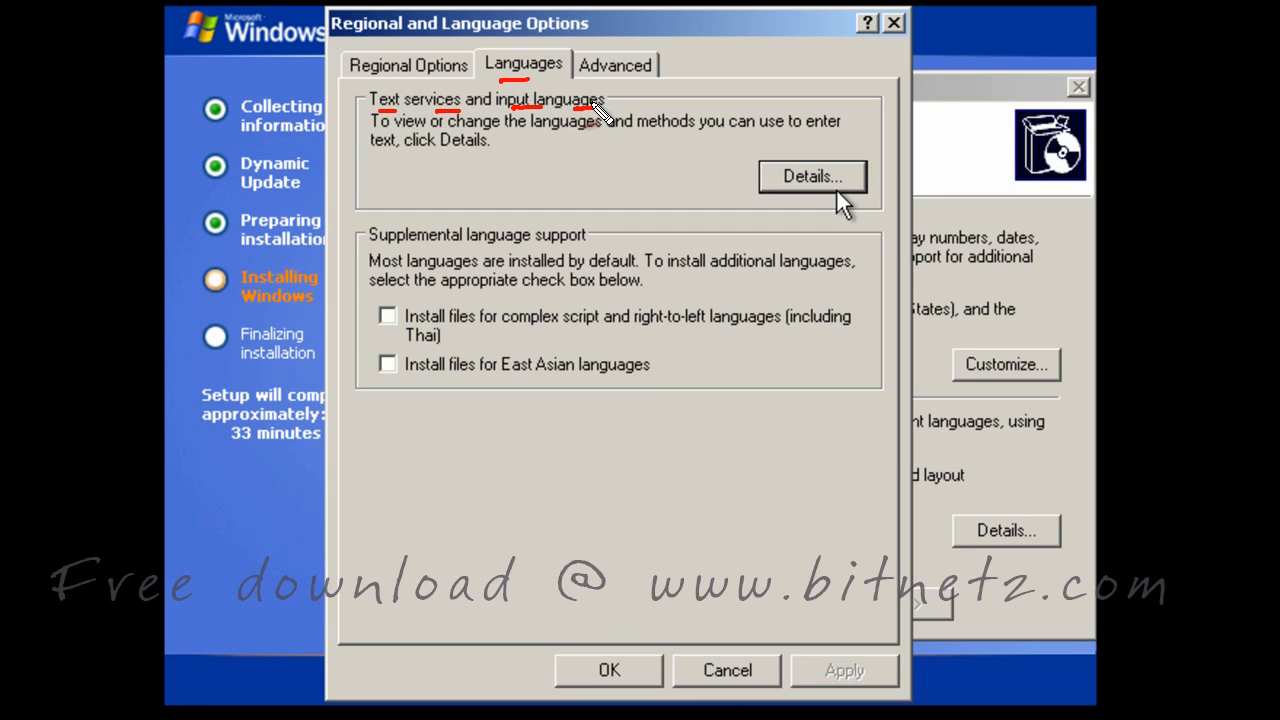
left_click(817, 176)
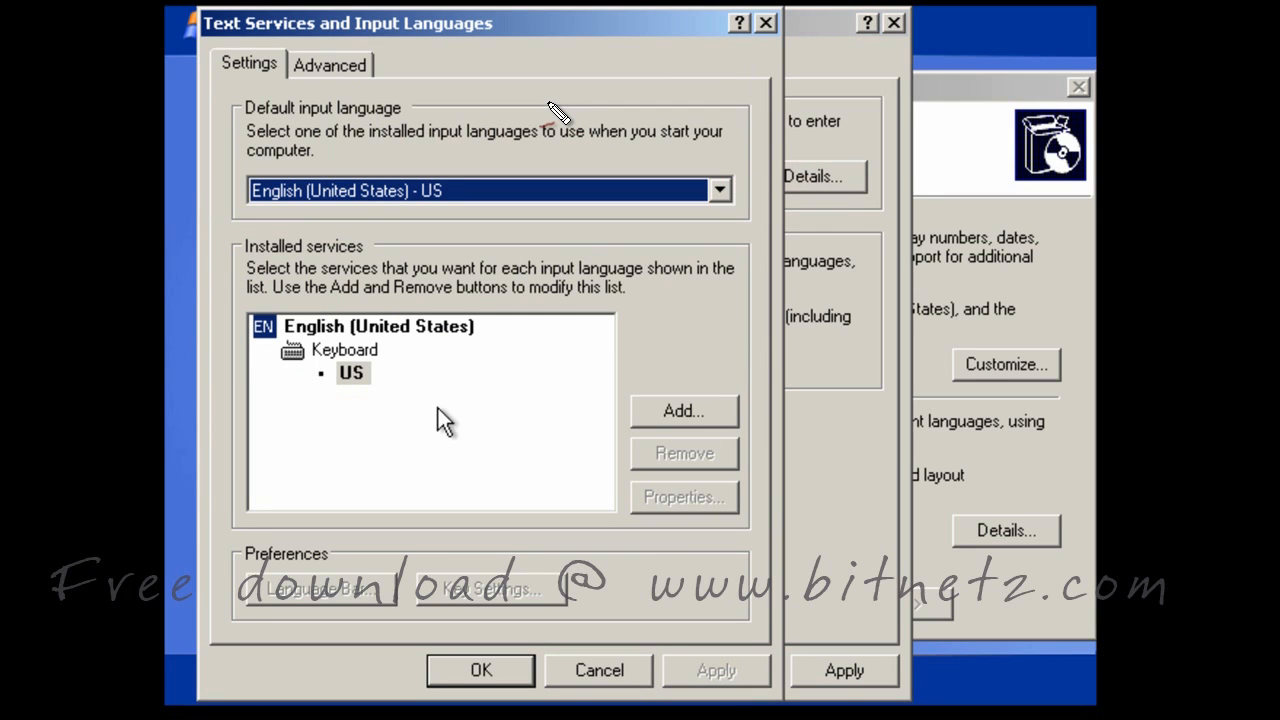
left_click(712, 410)
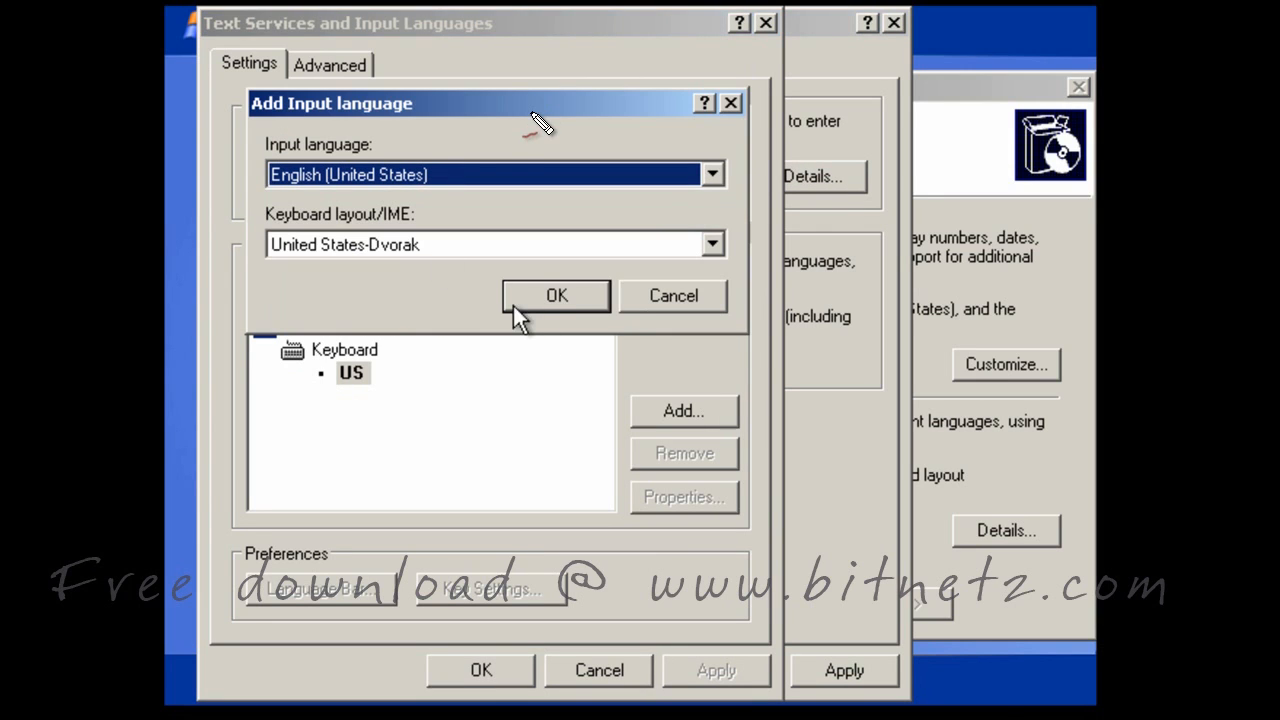
left_click(686, 296)
left_click(601, 673)
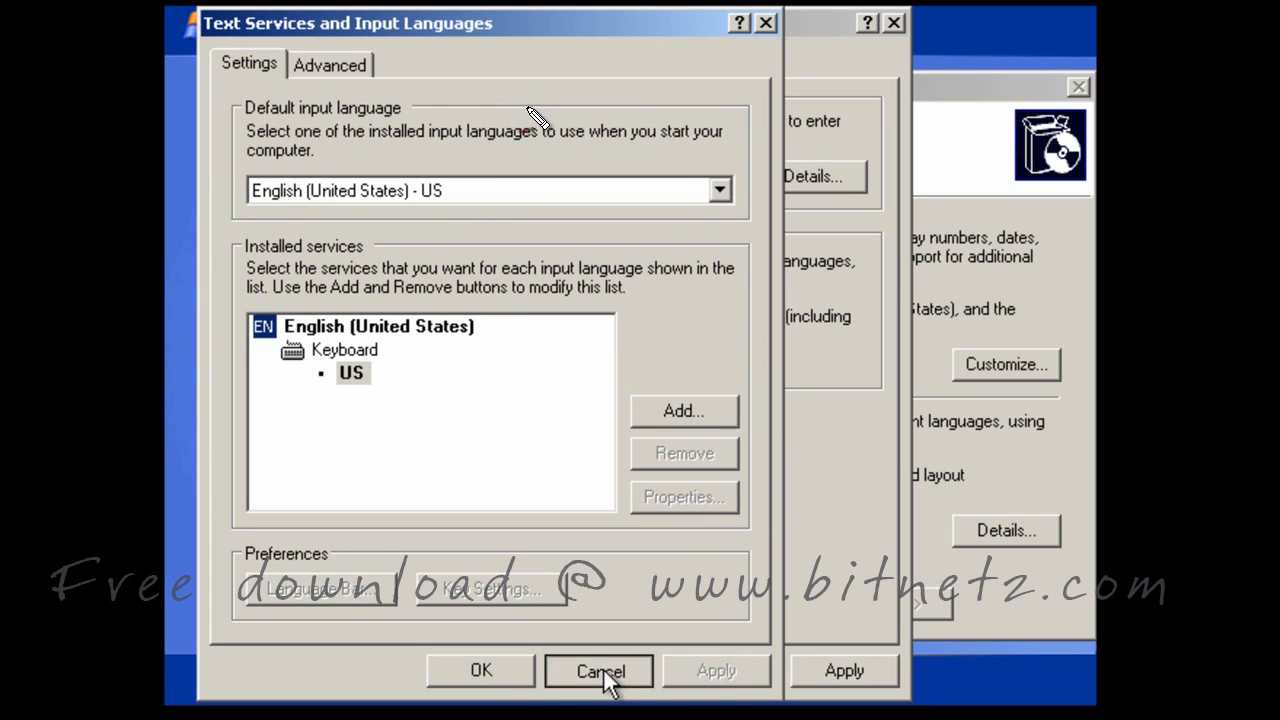
left_click(741, 678)
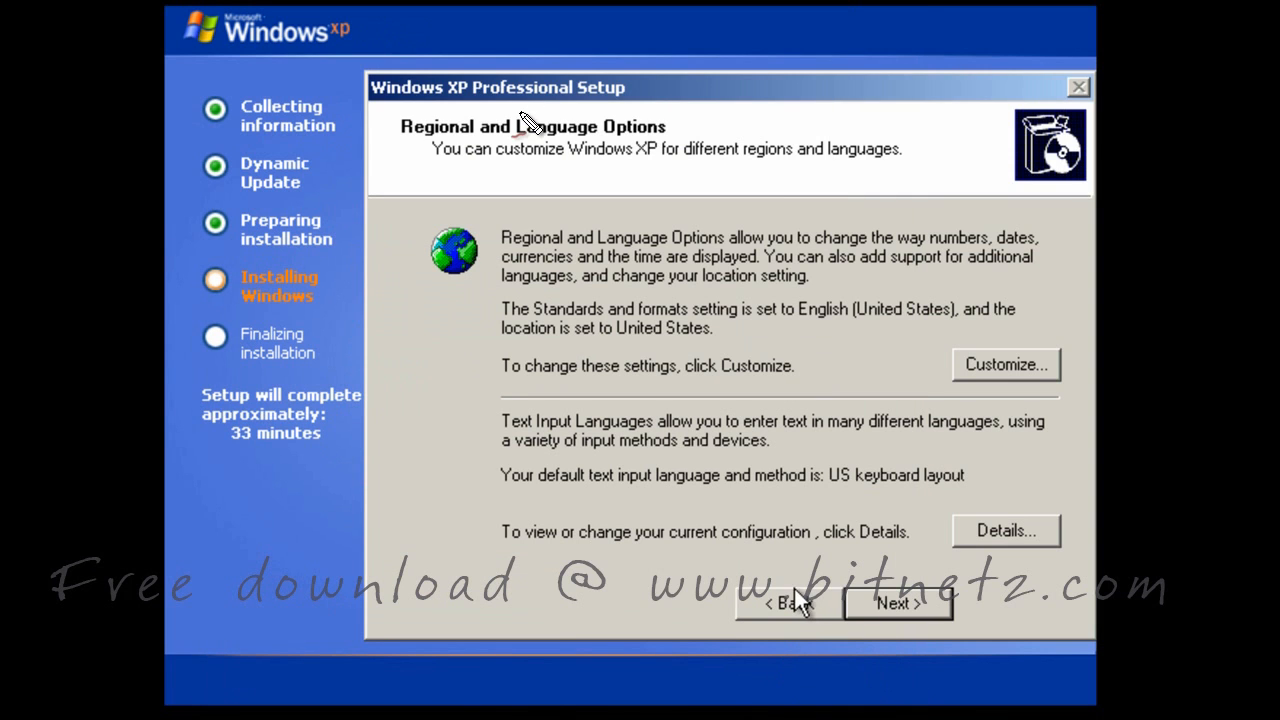
left_click(1005, 531)
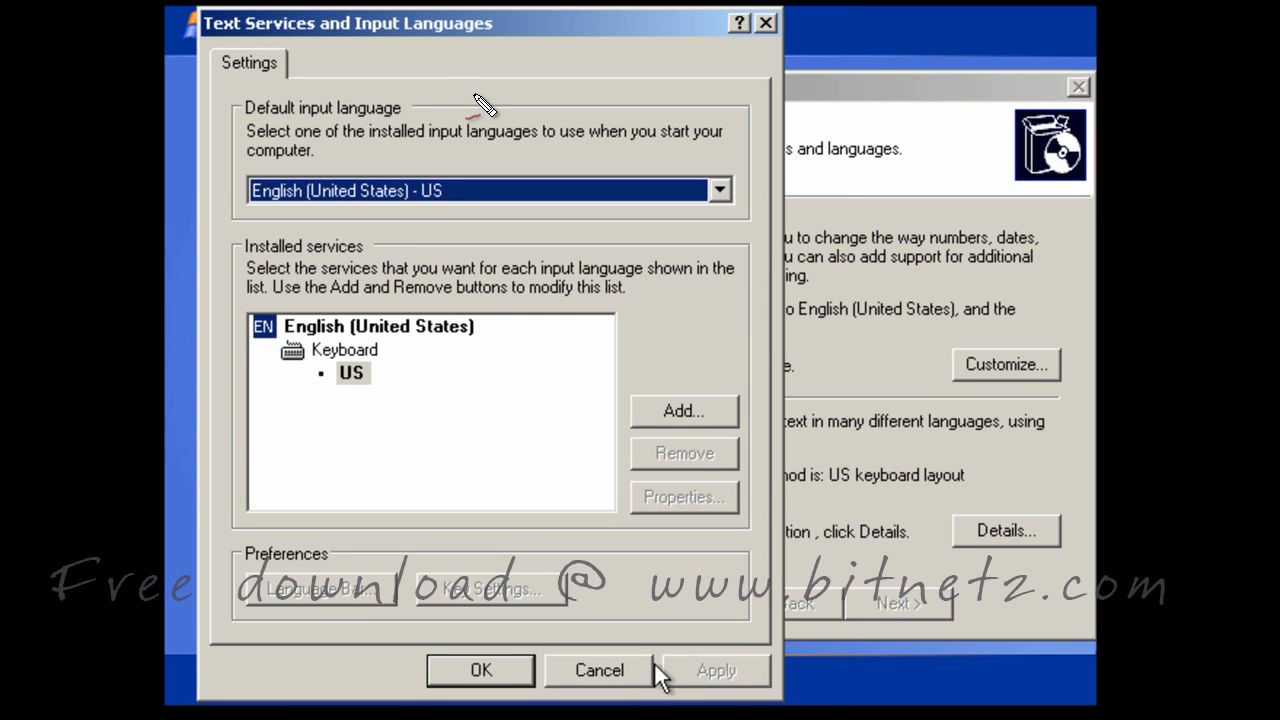
left_click(620, 672)
left_click(896, 604)
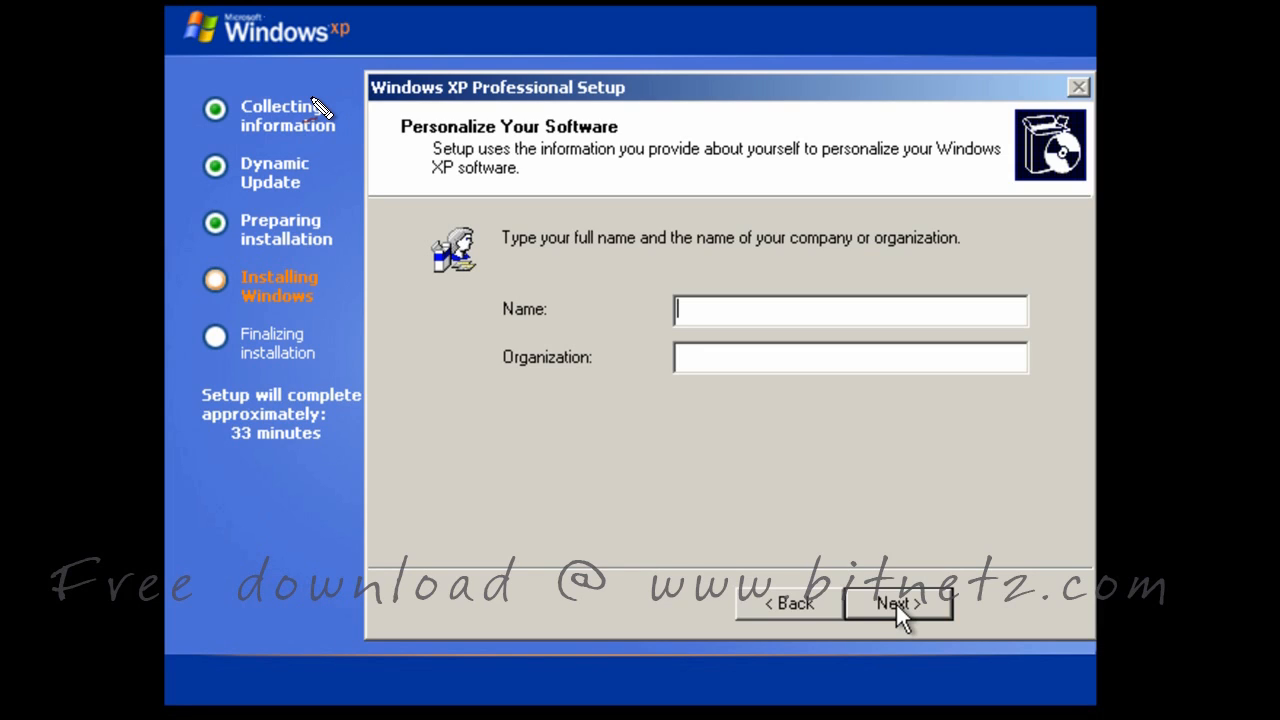
Enter the owner's name and organization 'bitnet', then continue past personalization
left_click(690, 312)
type("sekhar")
key("Tab")
type("bitnet")
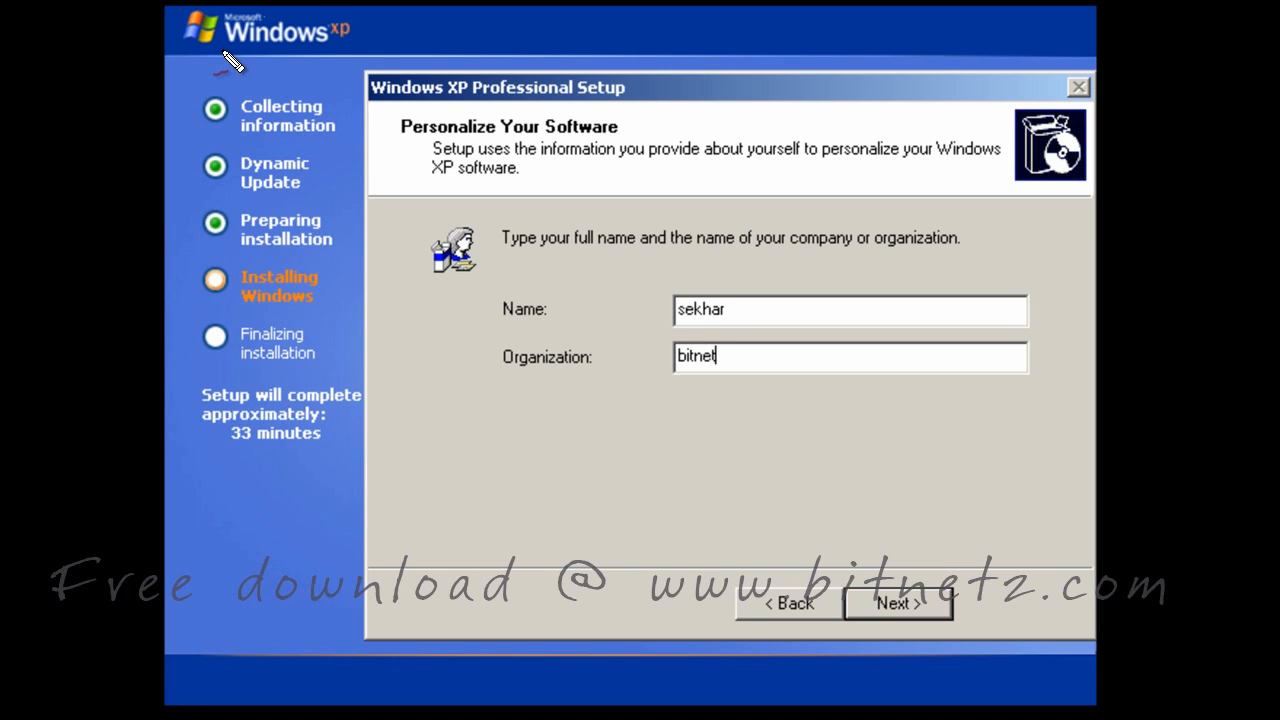
left_click(890, 604)
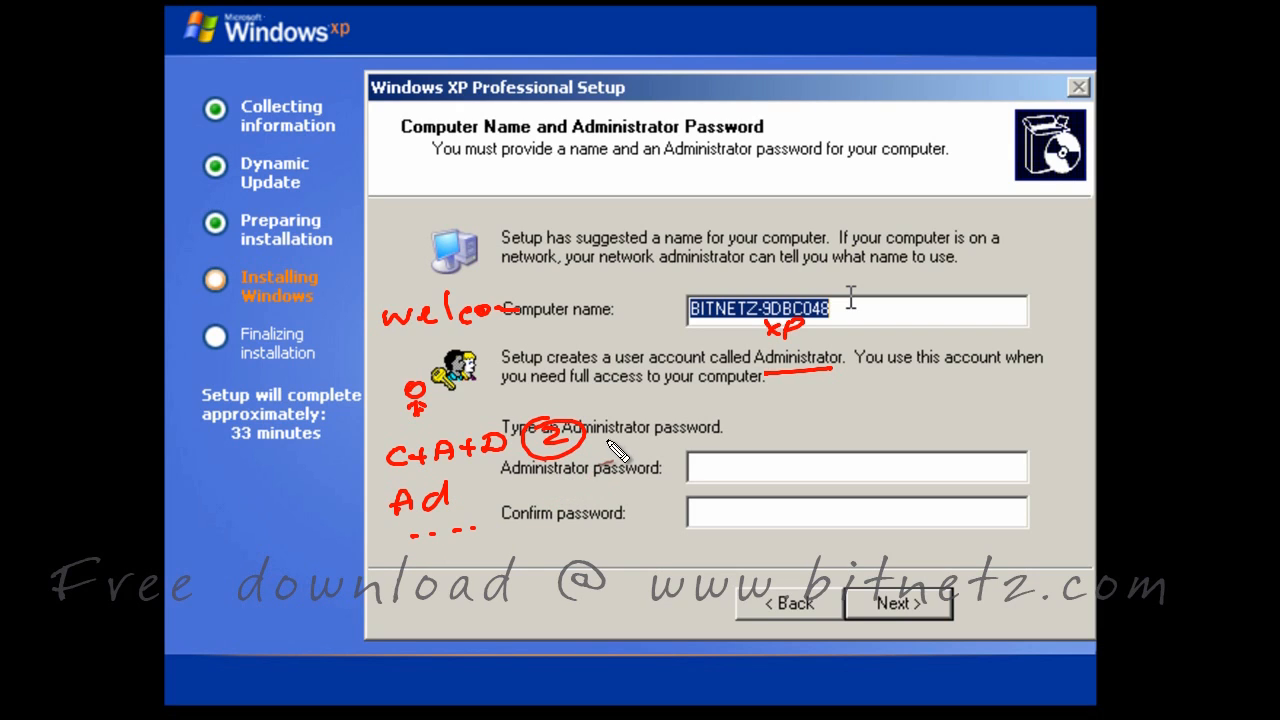
Change the computer name to BITNETZxp1 and accept it with the administrator password
mouse_move(897, 387)
left_mouse_down()
mouse_move(921, 399)
mouse_move(894, 401)
left_mouse_up()
mouse_move(931, 377)
left_mouse_down()
mouse_move(929, 397)
mouse_move(948, 398)
left_mouse_up()
mouse_move(931, 388)
left_mouse_down()
mouse_move(1015, 398)
mouse_move(1045, 420)
mouse_move(1035, 406)
left_mouse_up()
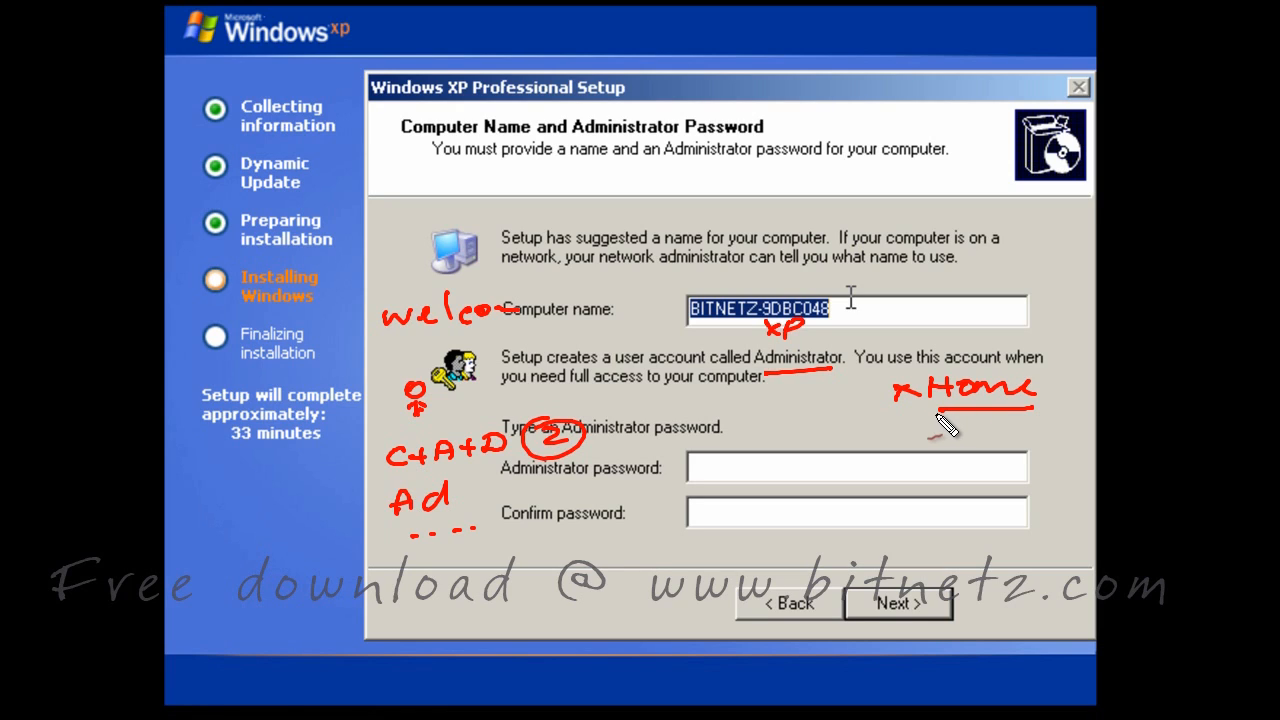
mouse_move(963, 422)
left_mouse_down()
mouse_move(963, 440)
mouse_move(980, 421)
left_mouse_up()
left_click_drag(963, 432, 1095, 432)
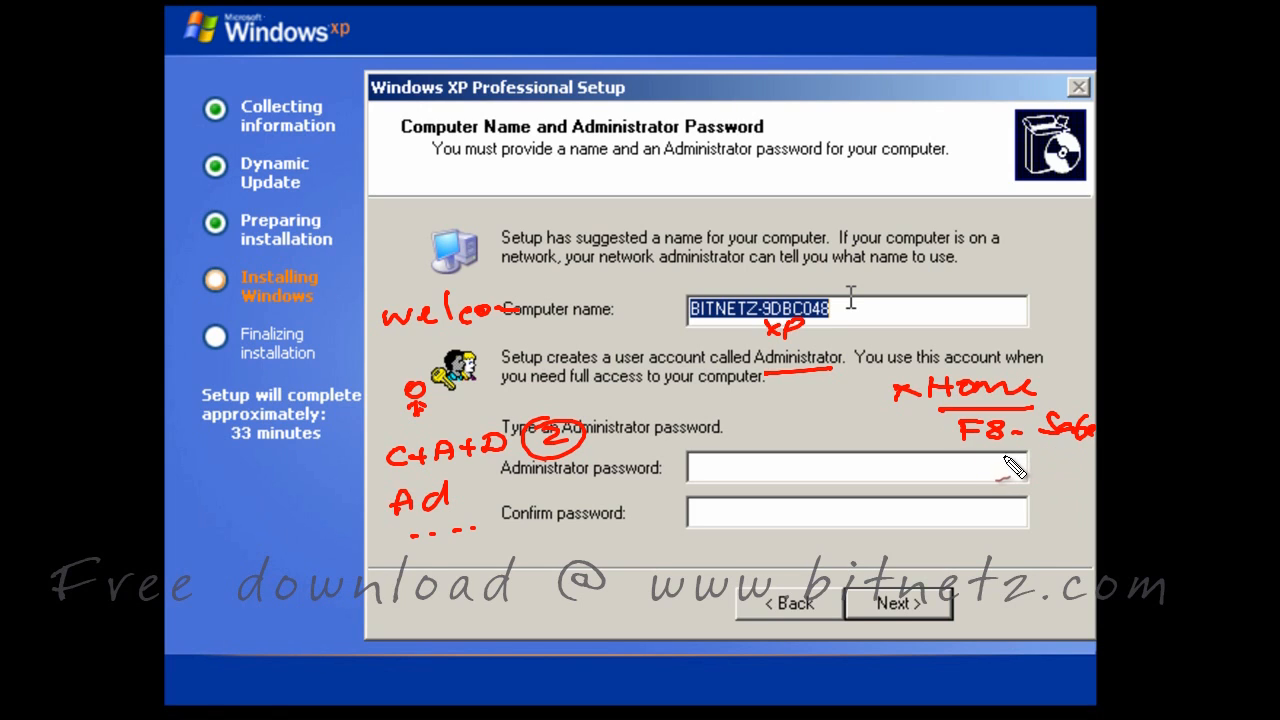
key("e")
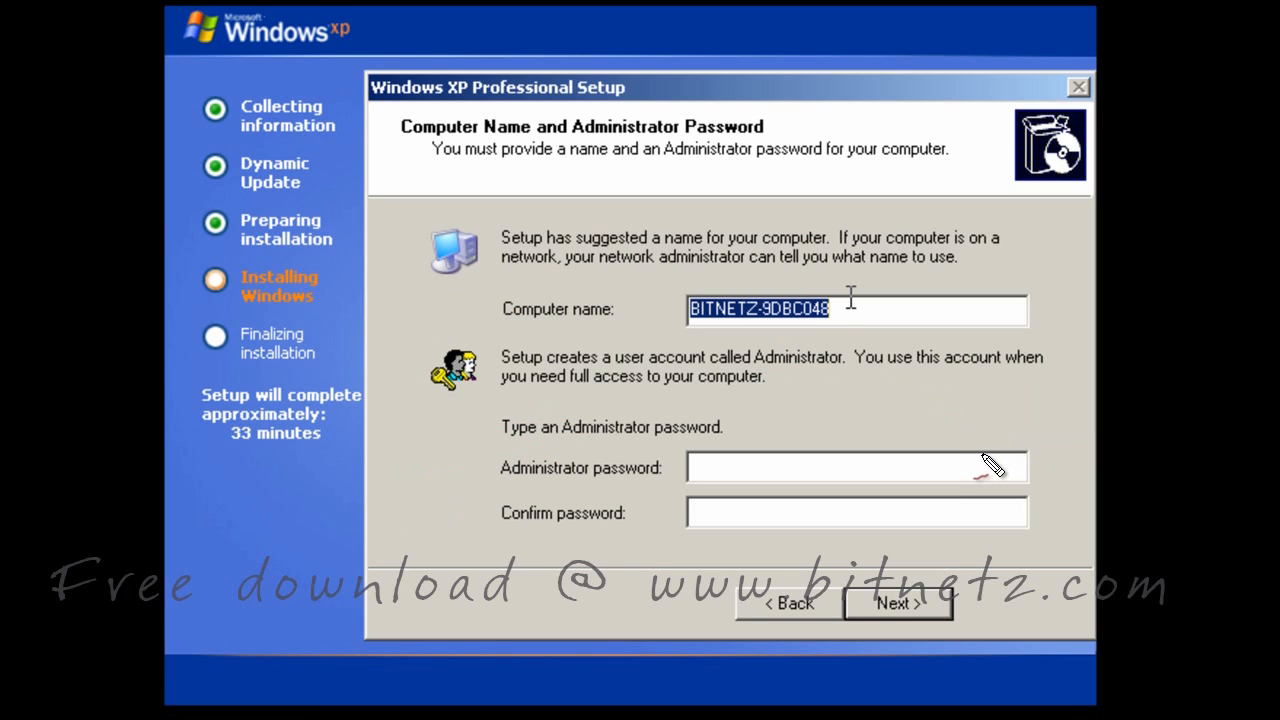
left_click(850, 309)
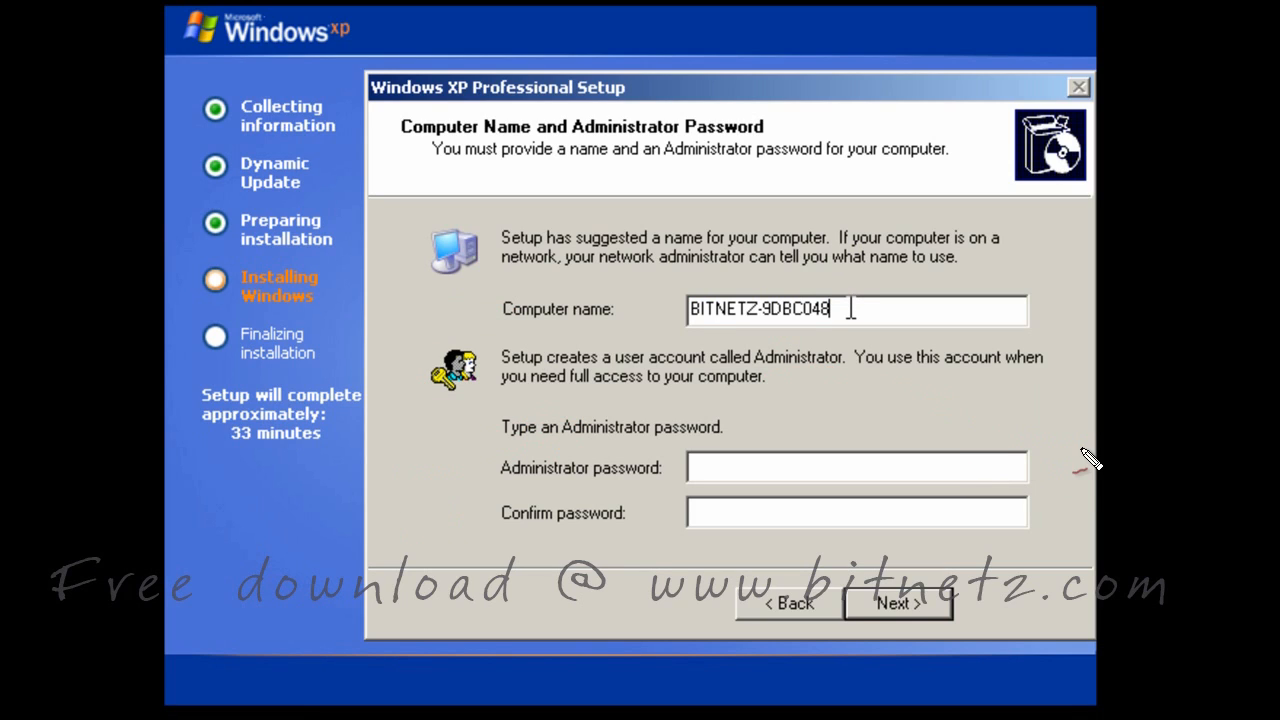
key("BackSpace")
key("BackSpace")
key("BackSpace")
key("BackSpace")
key("BackSpace")
key("BackSpace")
key("BackSpace")
key("BackSpace")
type("xp1")
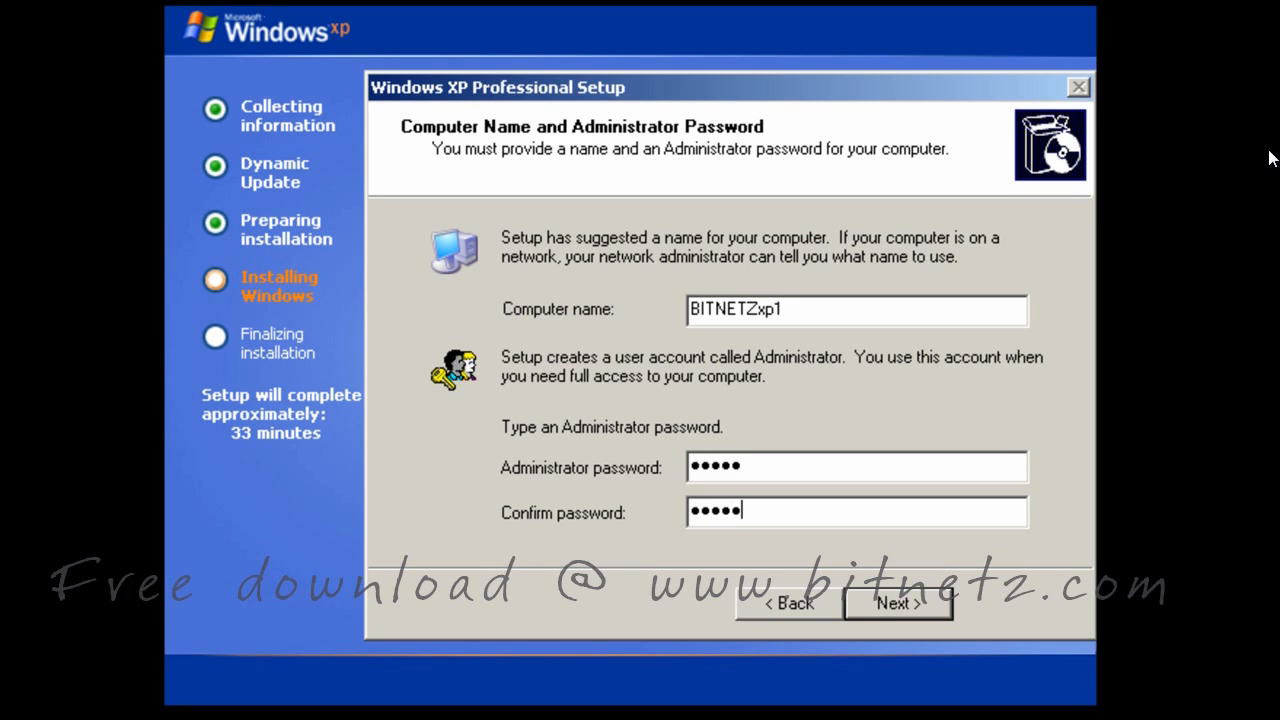
key("Return")
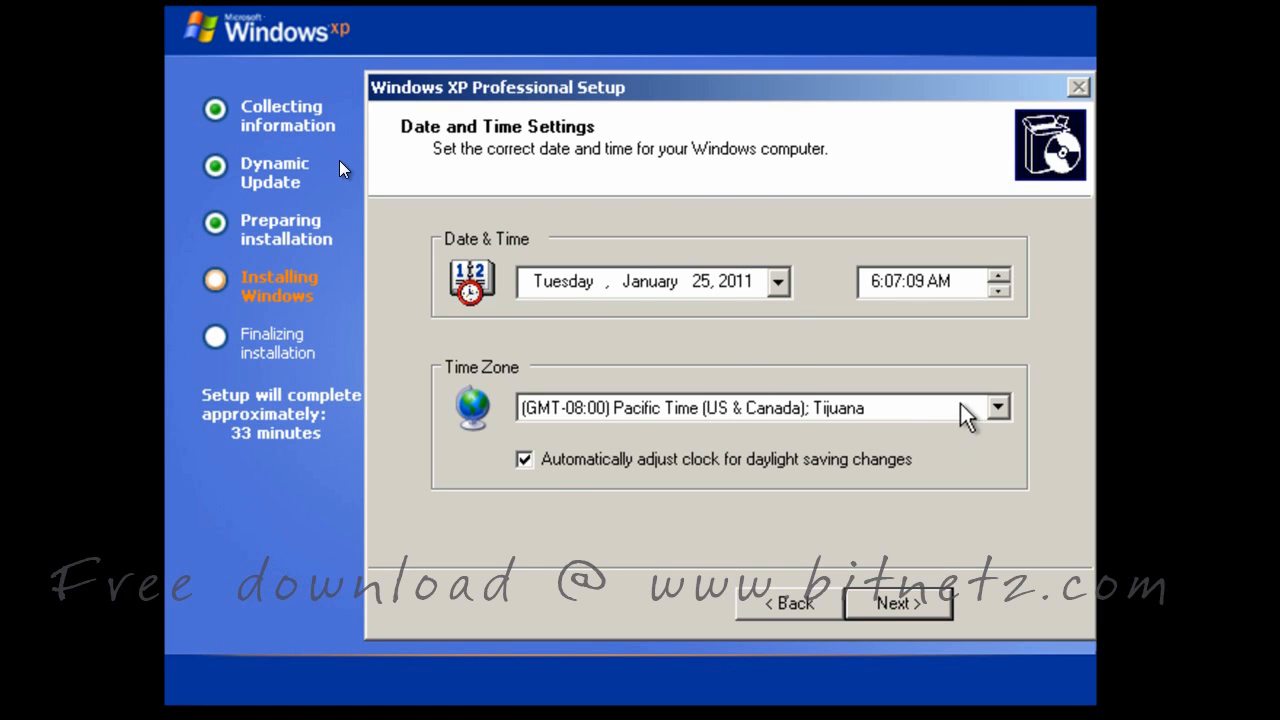
Select time zone (GMT+05:30) Chennai, Kolkata, Mumbai, New Delhi and continue
left_click(998, 407)
key("ctrl+shift+d")
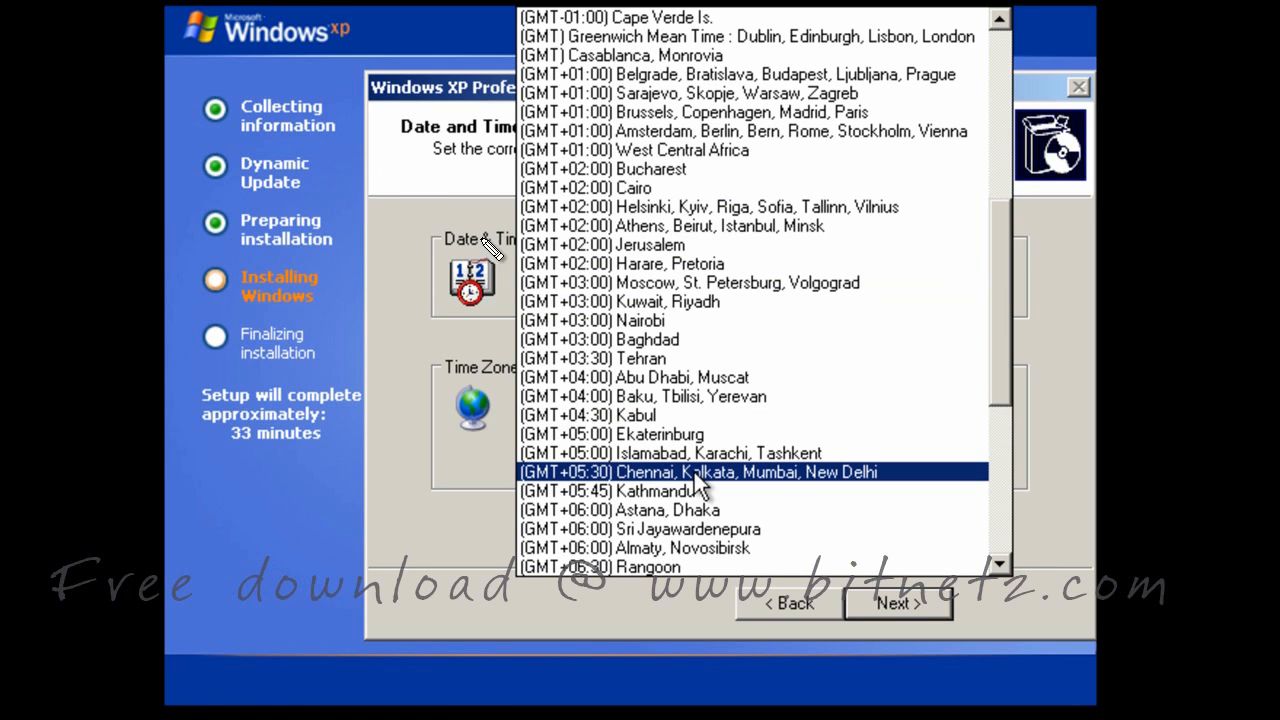
left_click_drag(820, 358, 814, 338)
mouse_move(558, 508)
left_mouse_down()
mouse_move(563, 485)
mouse_move(652, 485)
left_mouse_up()
left_click_drag(722, 489, 848, 490)
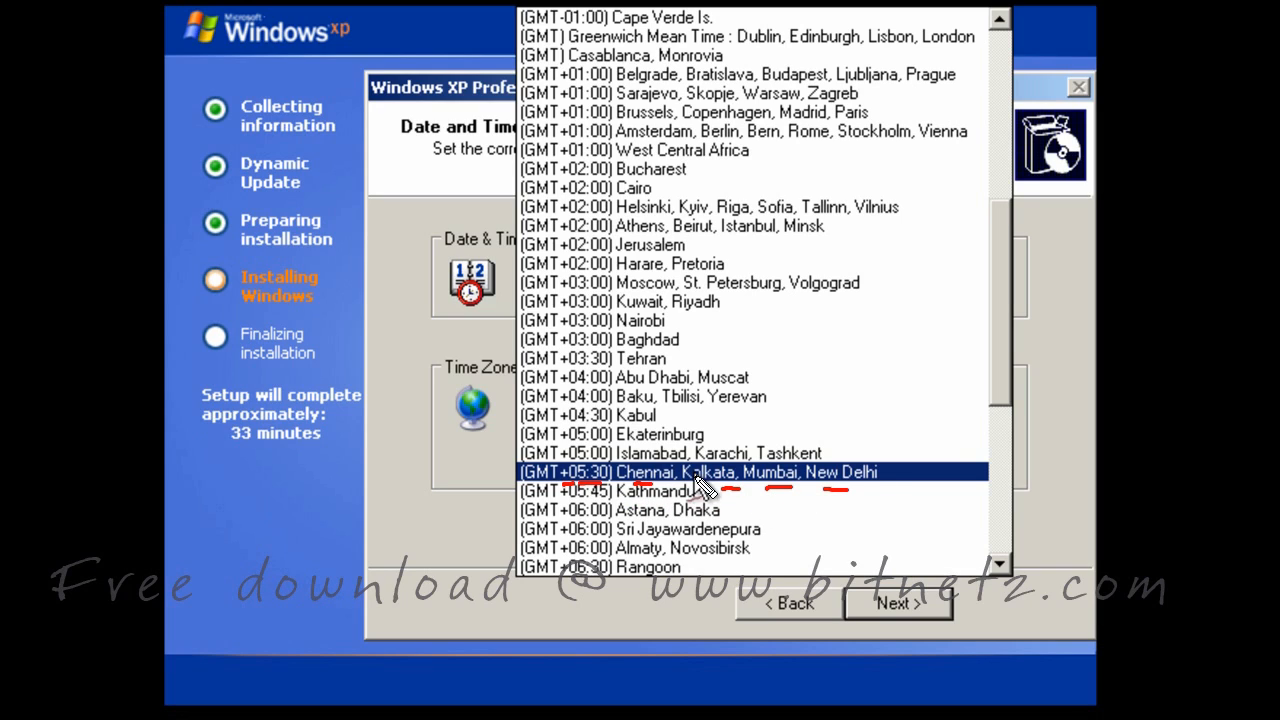
left_click_drag(552, 509, 566, 508)
key("e")
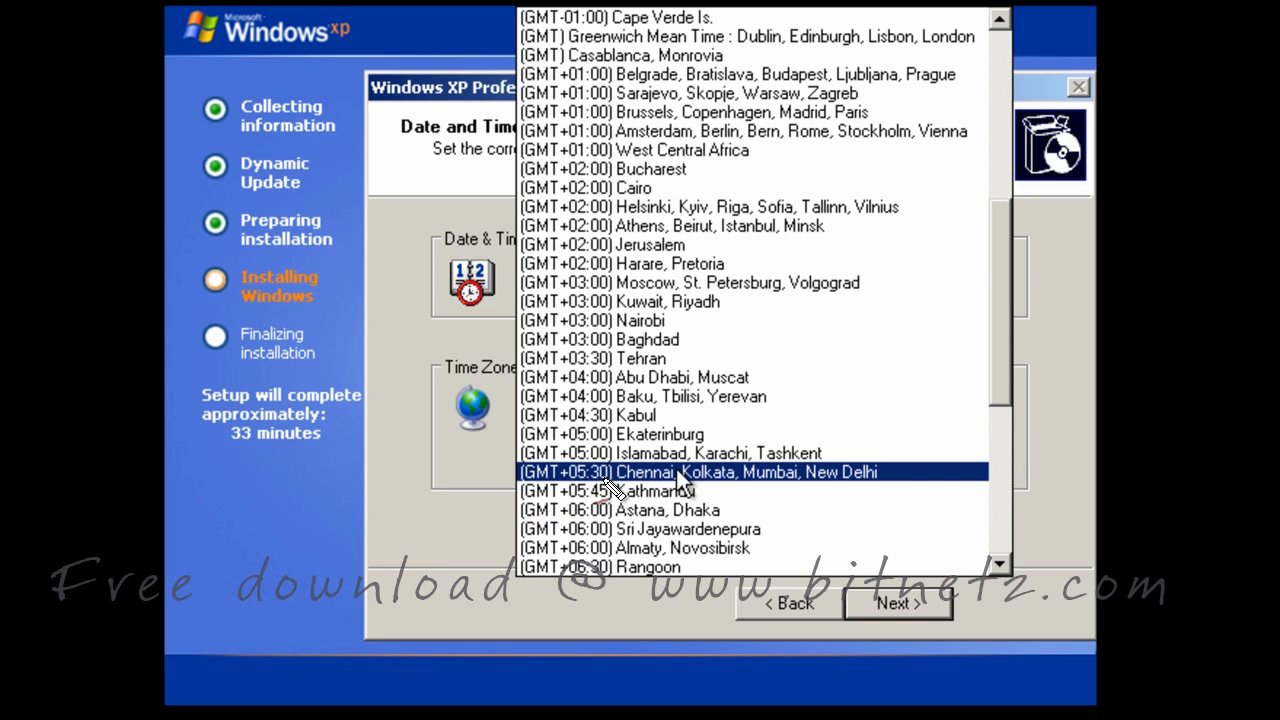
left_click(676, 471)
left_click(896, 600)
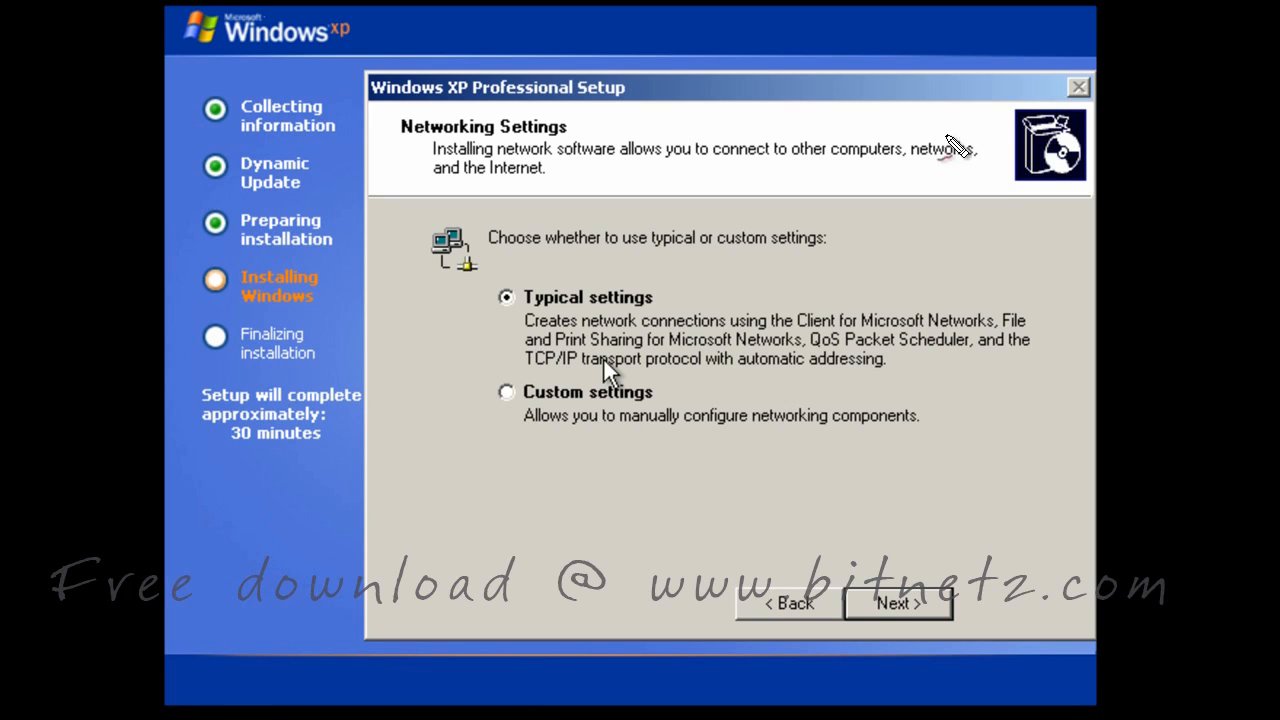
Leave Typical networking settings selected and continue to the workgroup page
left_click_drag(803, 340, 901, 324)
left_click_drag(1006, 330, 1026, 330)
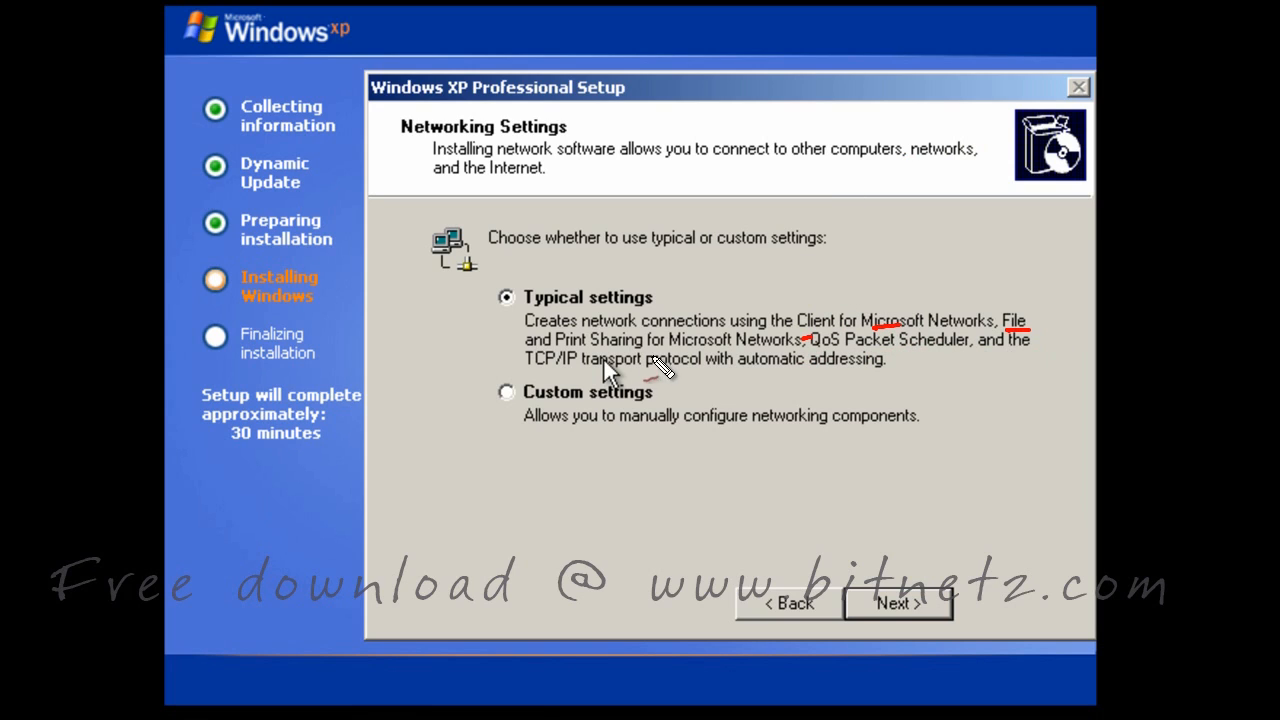
left_click_drag(552, 350, 648, 347)
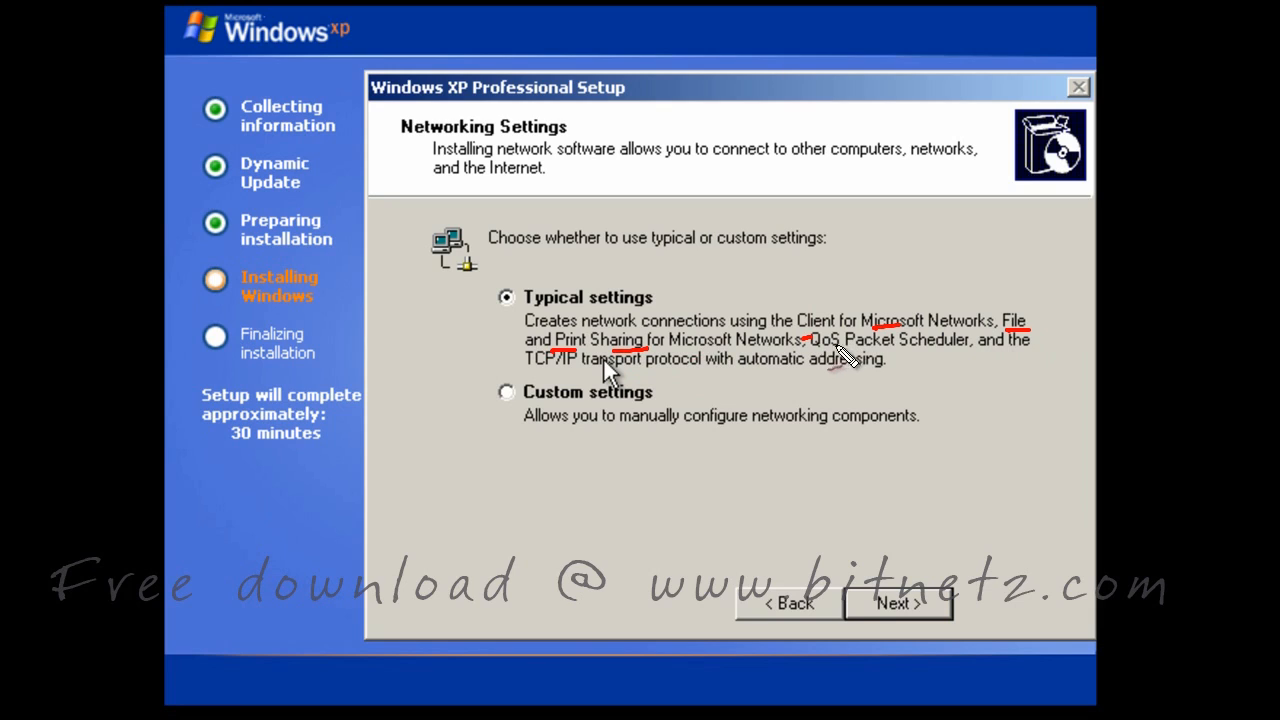
mouse_move(812, 350)
left_mouse_down()
mouse_move(868, 348)
mouse_move(911, 376)
mouse_move(938, 349)
left_mouse_up()
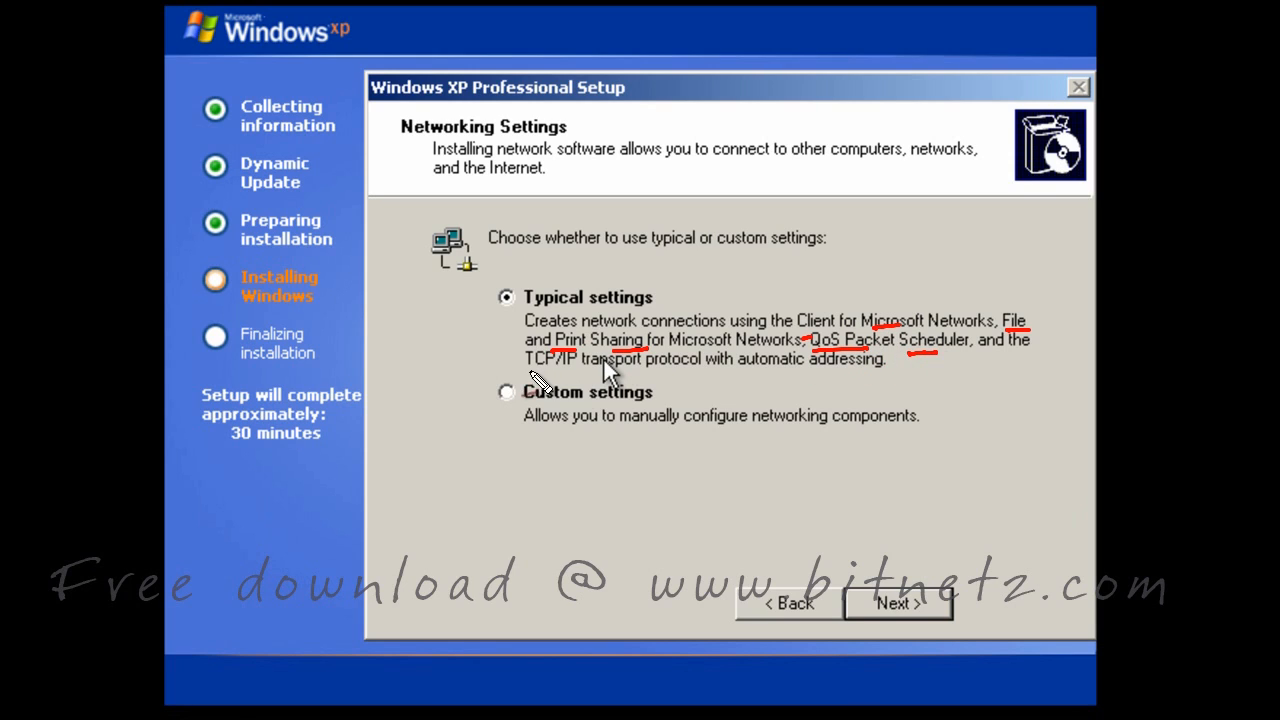
left_click_drag(524, 374, 579, 376)
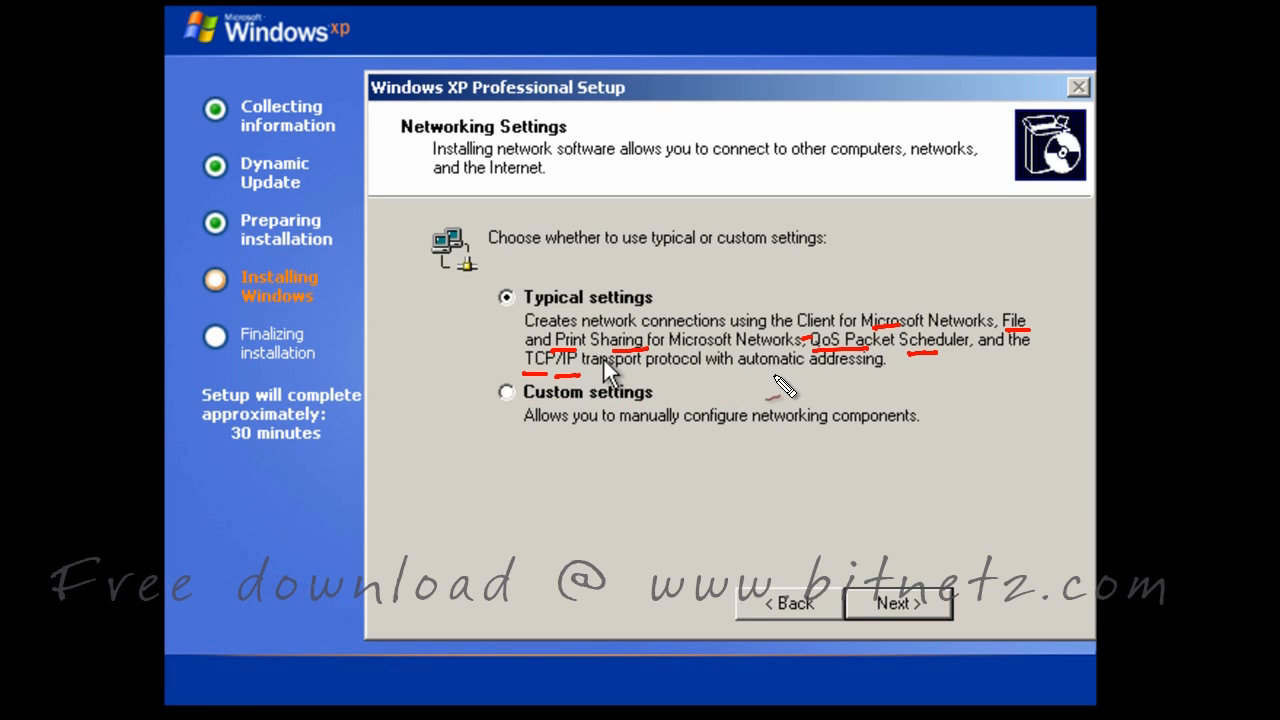
left_click_drag(738, 374, 910, 376)
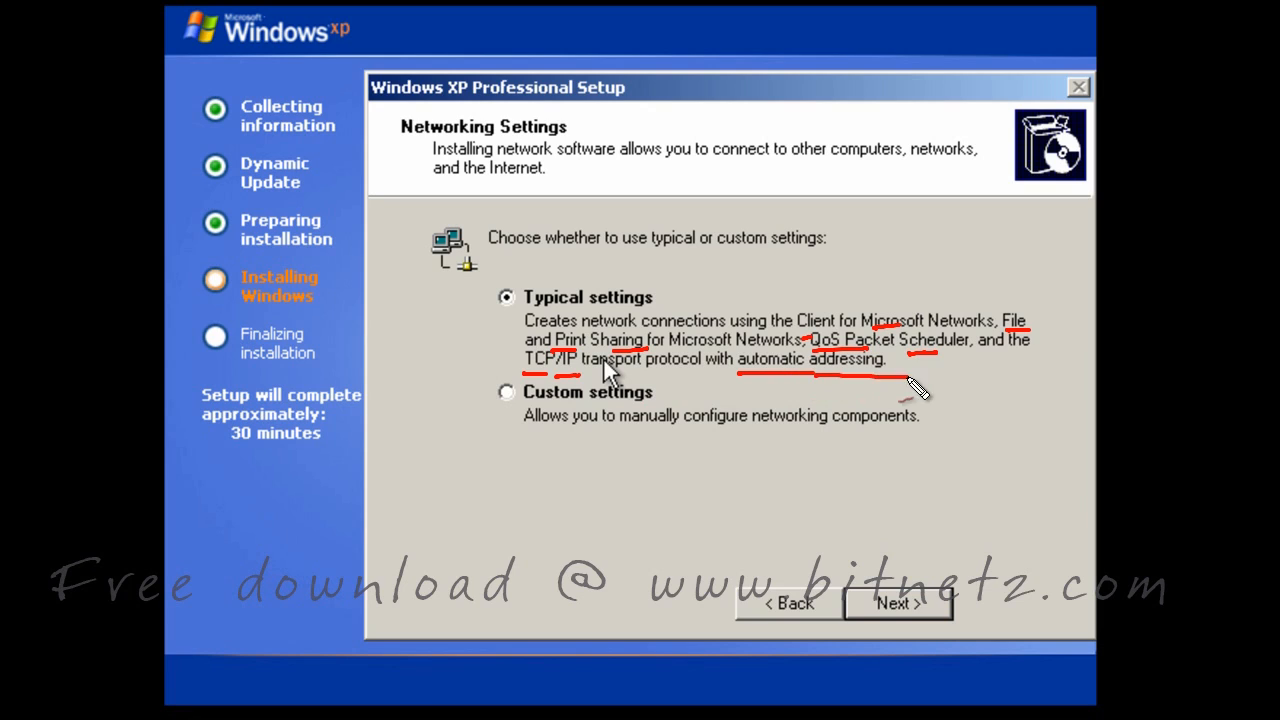
key("Escape")
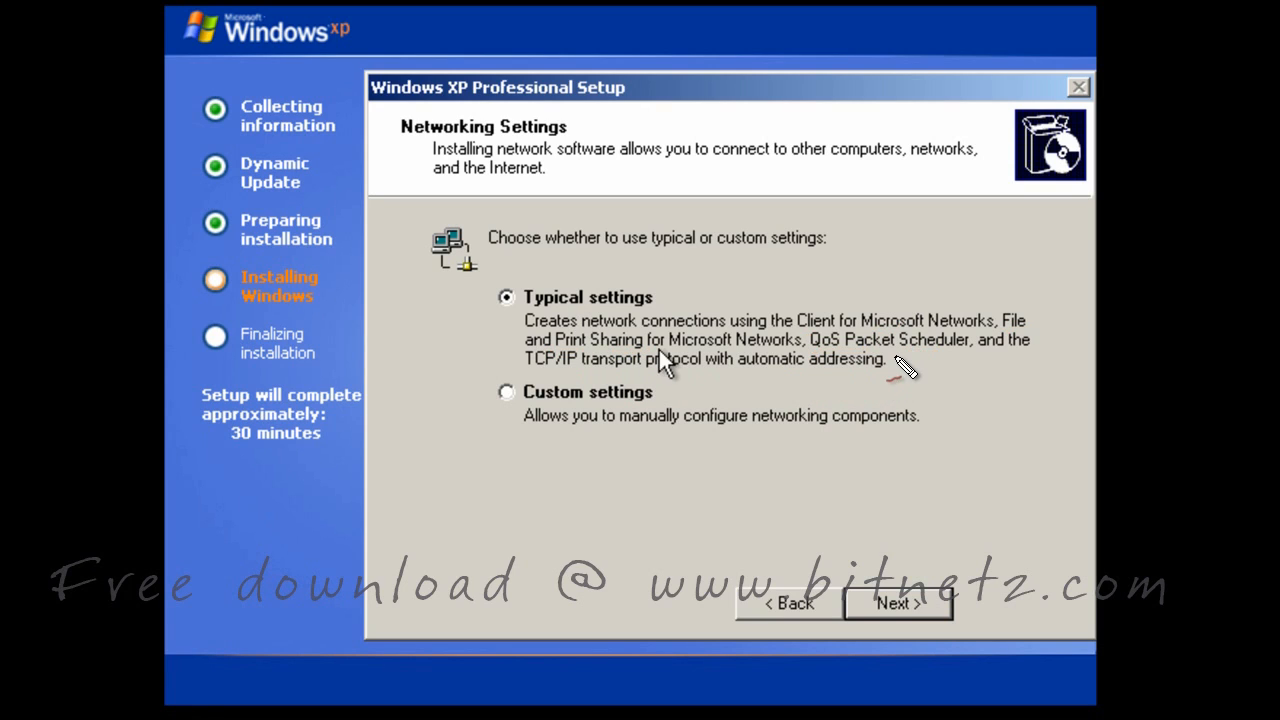
left_click(899, 598)
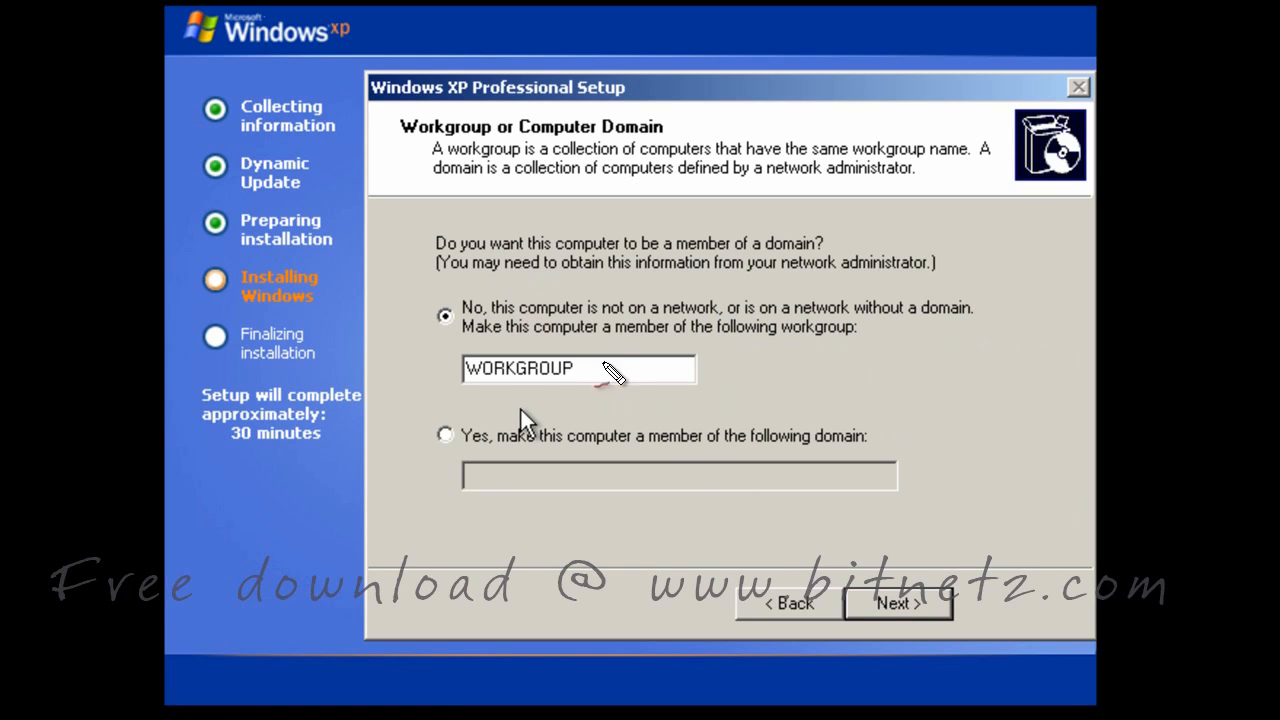
Keep the computer in workgroup WORKGROUP and let the installation proceed
left_click_drag(589, 371, 614, 369)
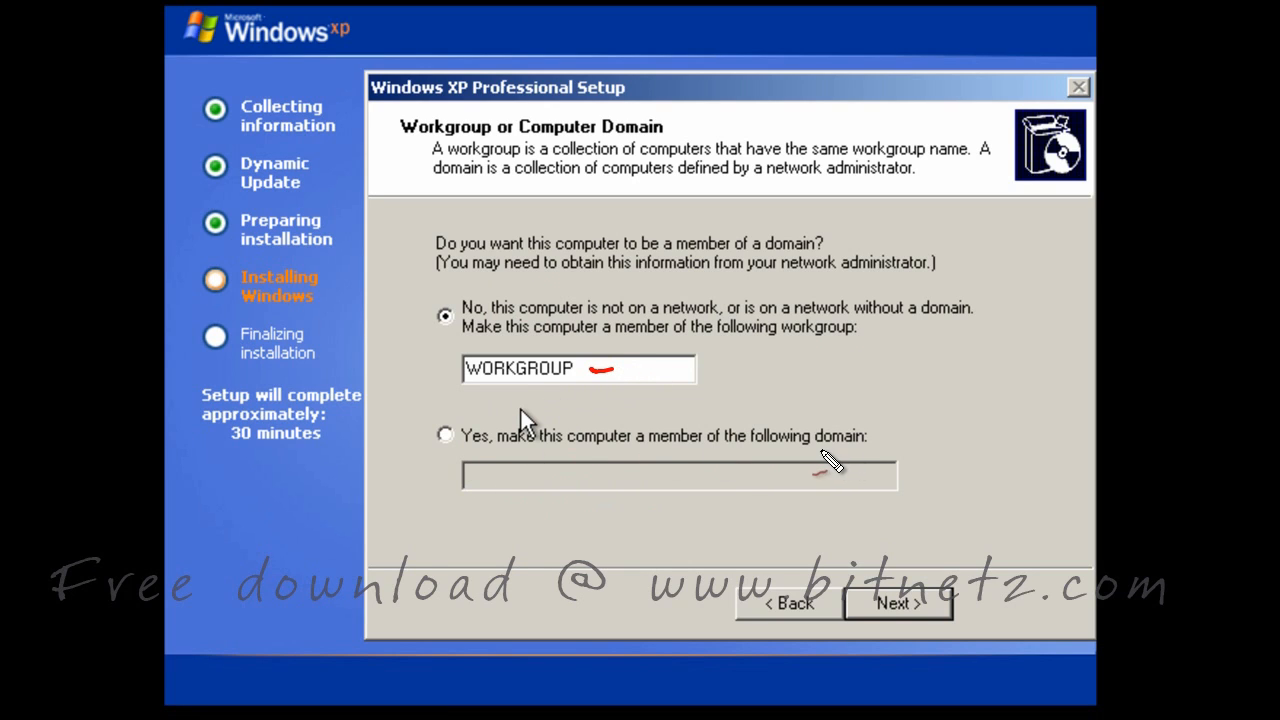
left_click_drag(818, 451, 866, 449)
left_click_drag(660, 451, 705, 449)
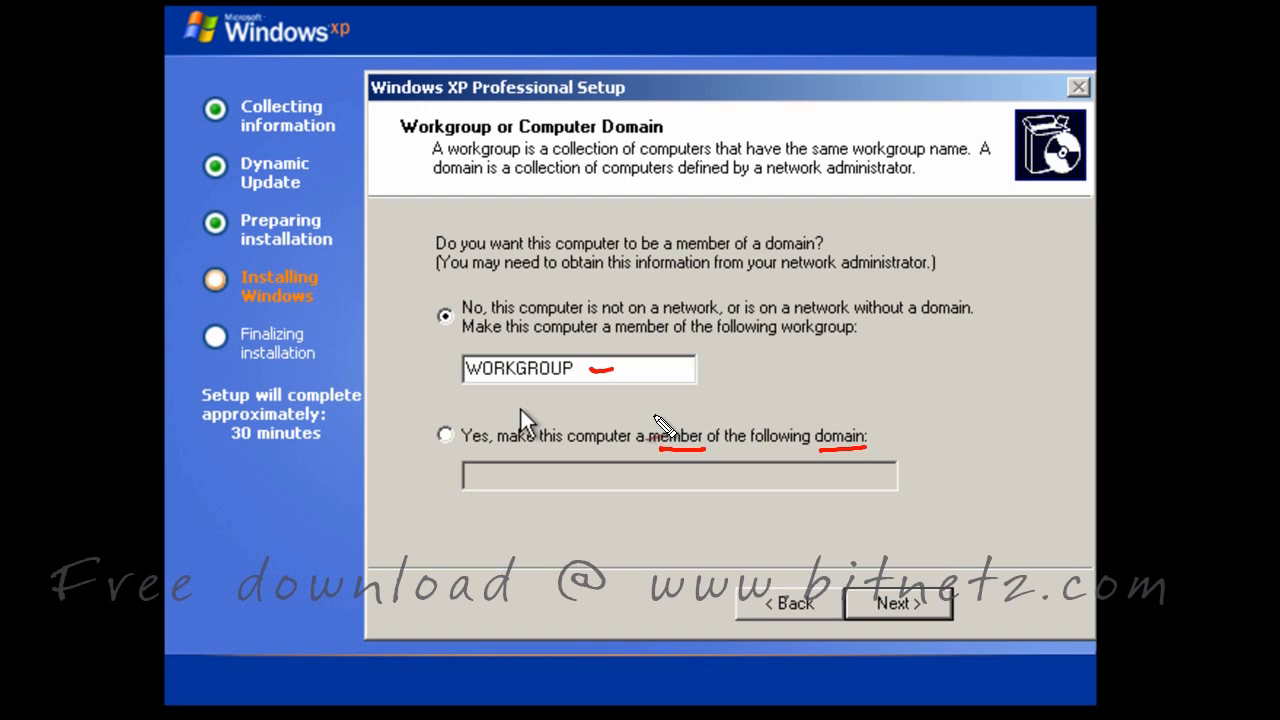
left_click(877, 598)
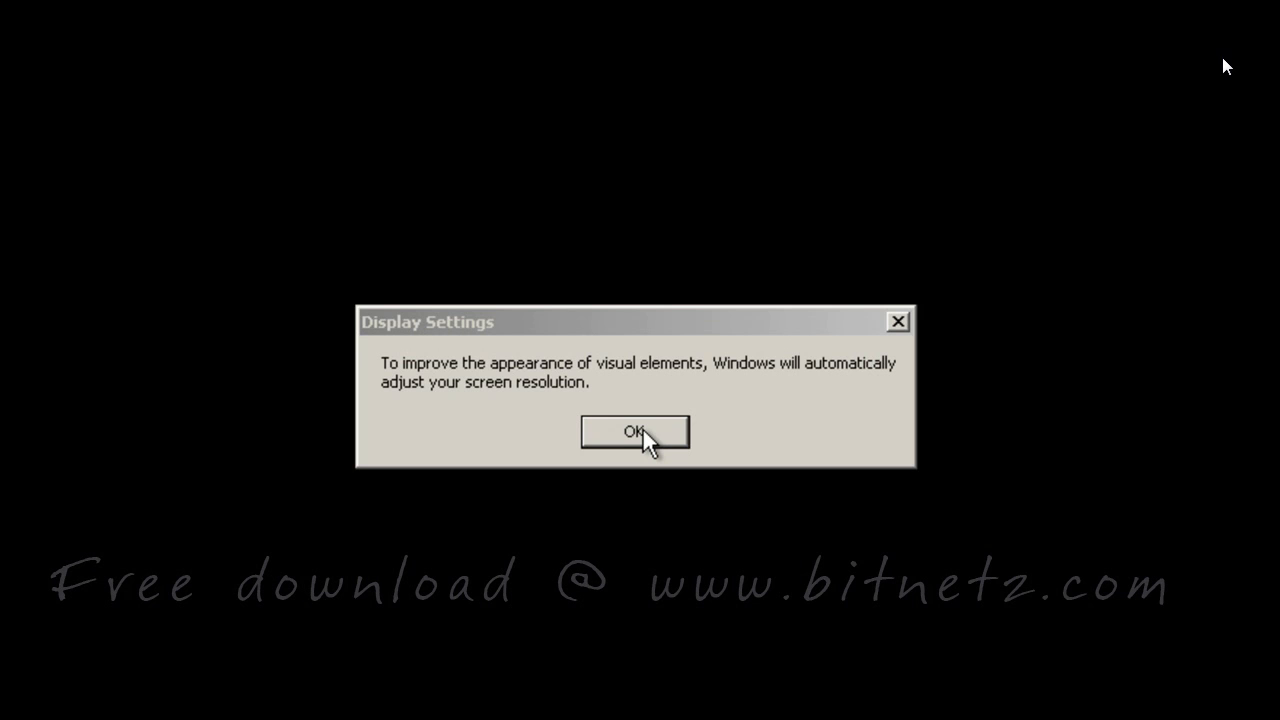
Accept the automatic resolution adjustment and move past the welcome and automatic updates pages
left_click(634, 432)
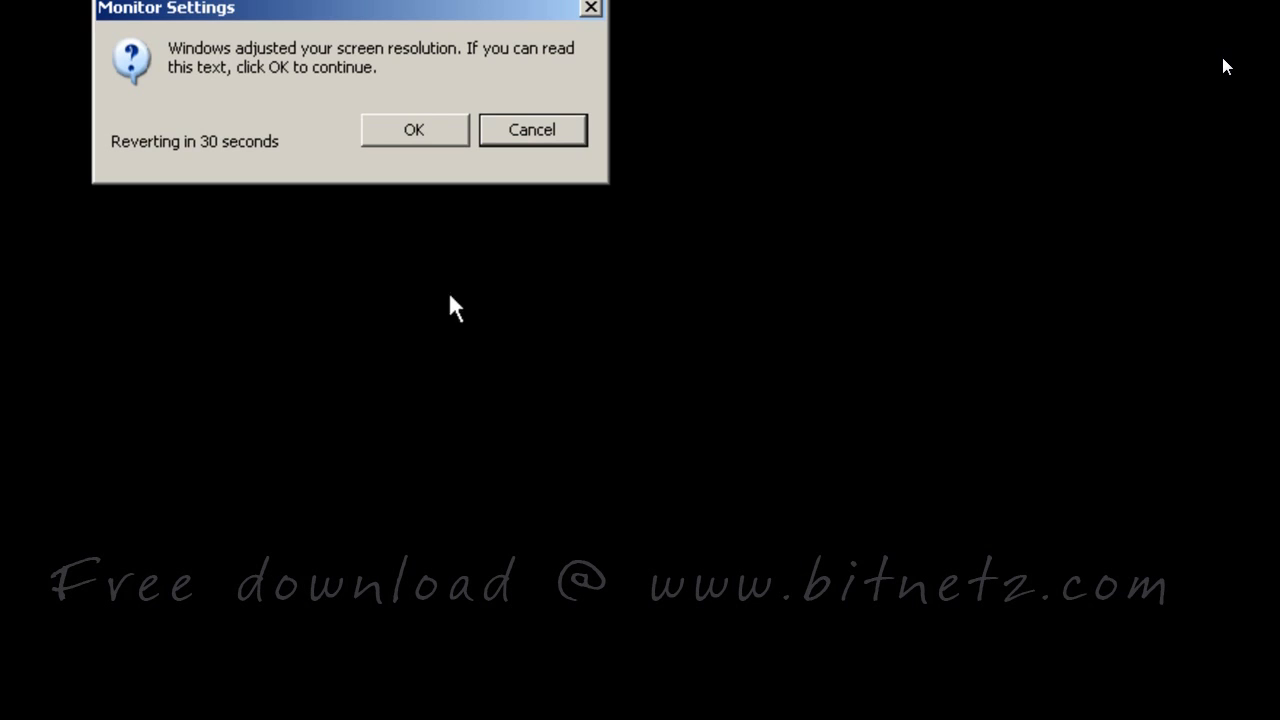
left_click(423, 128)
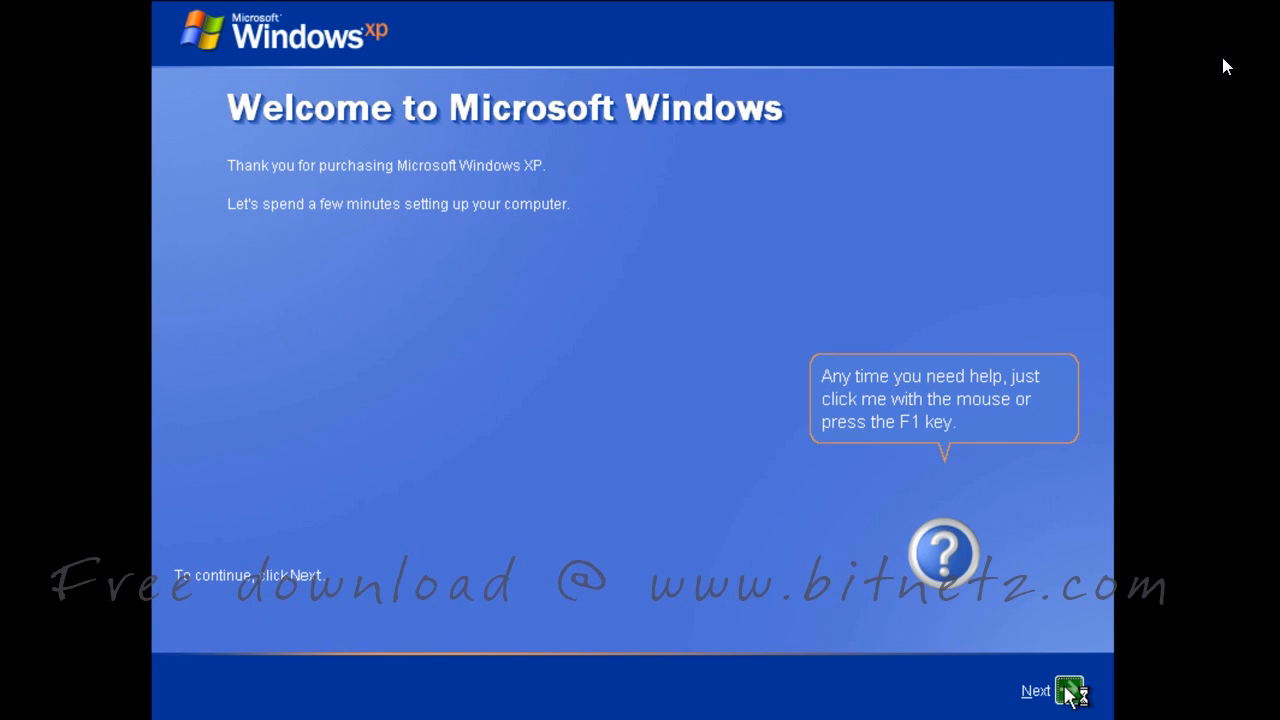
left_click(1068, 689)
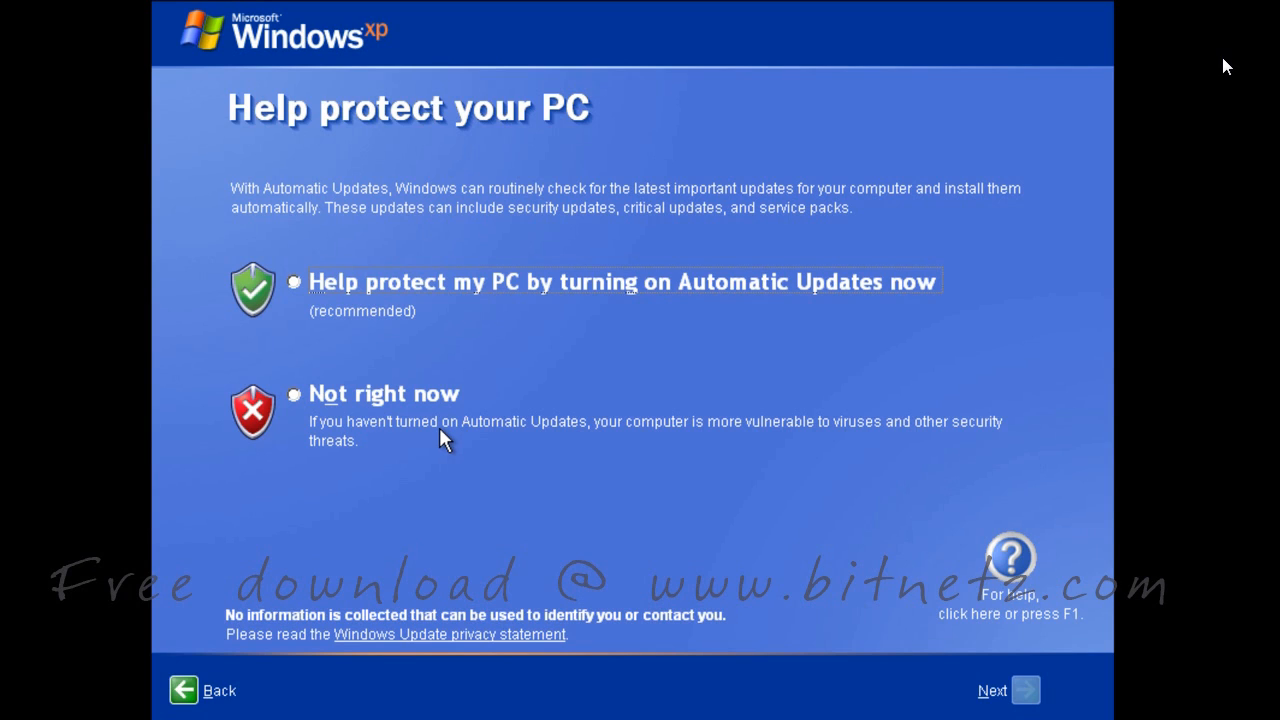
left_click(511, 287)
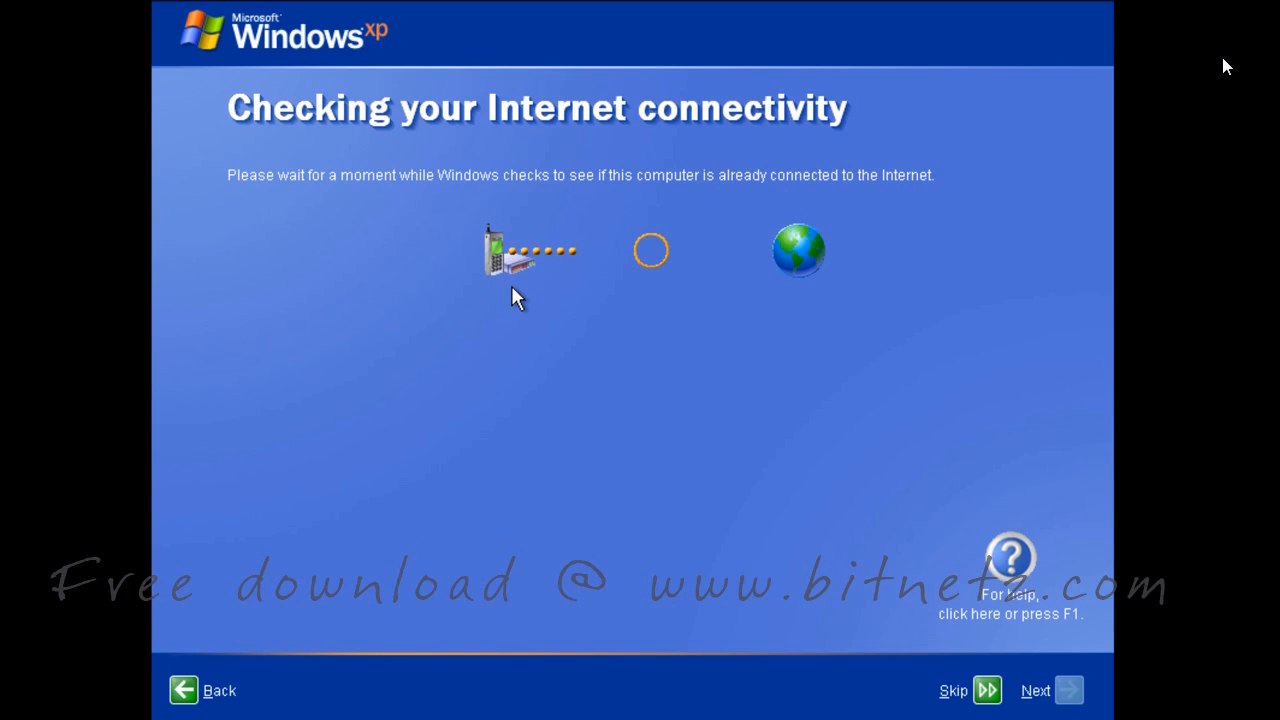
Skip the internet connectivity check and decline registering with Microsoft
left_click(980, 698)
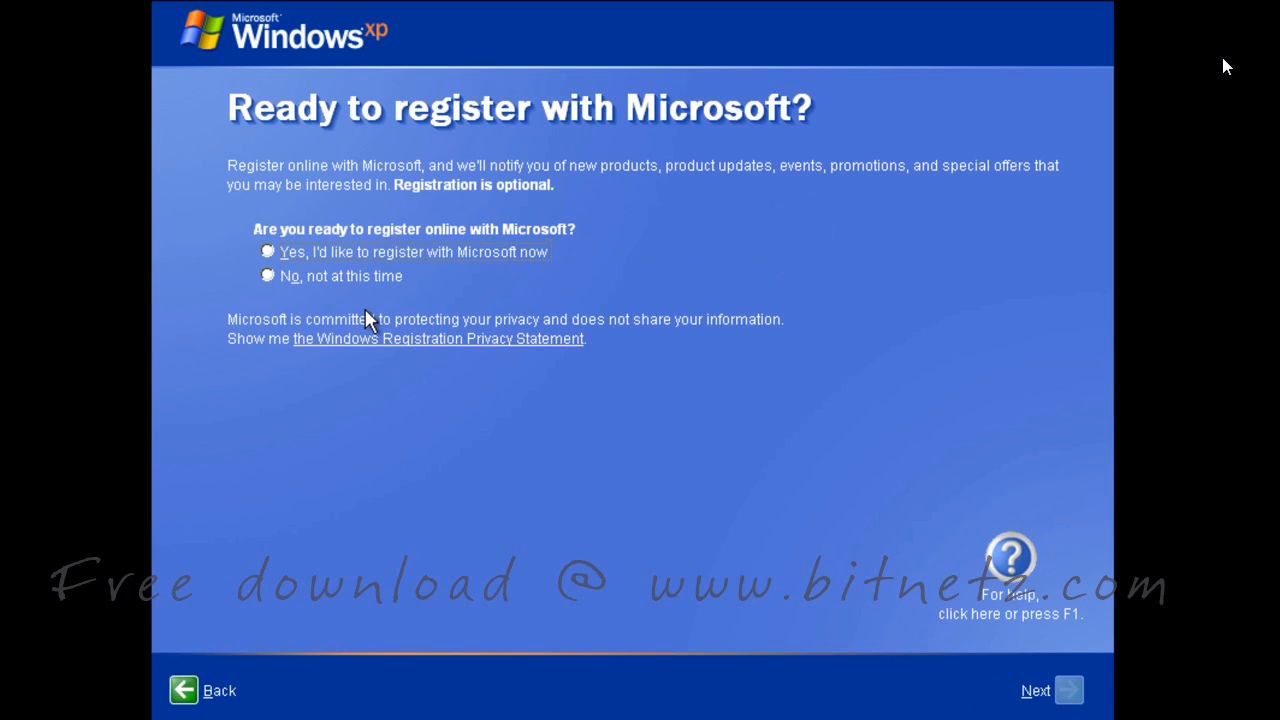
left_click(364, 280)
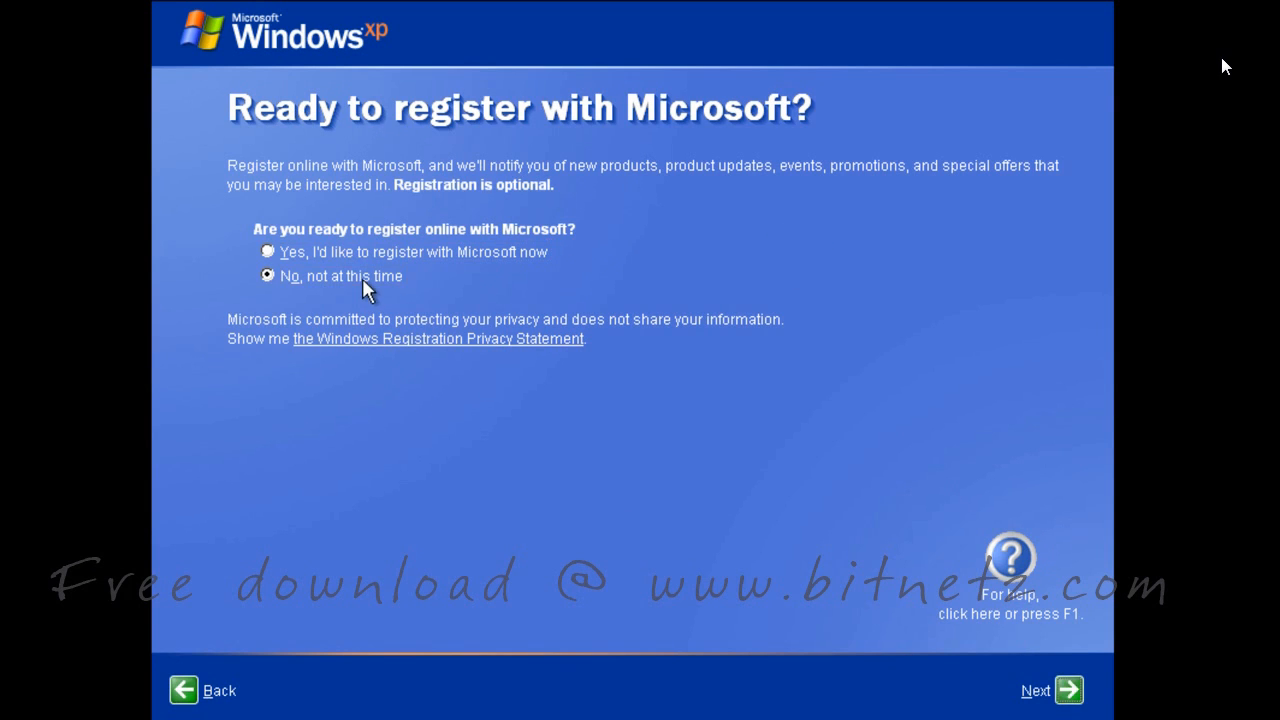
left_click(1070, 690)
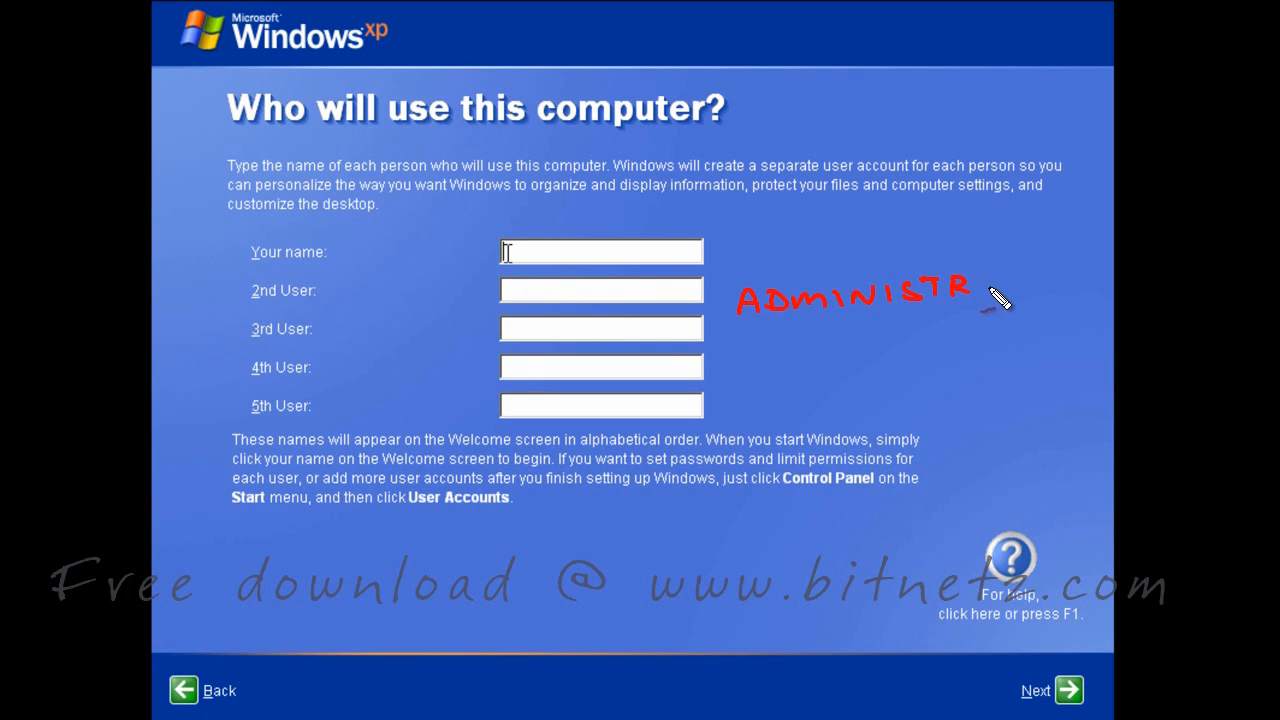
Enter the user account name and finish setup to reach the Windows XP desktop
mouse_move(986, 278)
left_mouse_down()
mouse_move(978, 297)
mouse_move(1000, 294)
left_mouse_up()
left_click_drag(1015, 278, 1016, 294)
left_click_drag(1006, 279, 1044, 277)
mouse_move(1060, 276)
left_mouse_down()
mouse_move(1108, 306)
mouse_move(1062, 308)
left_mouse_up()
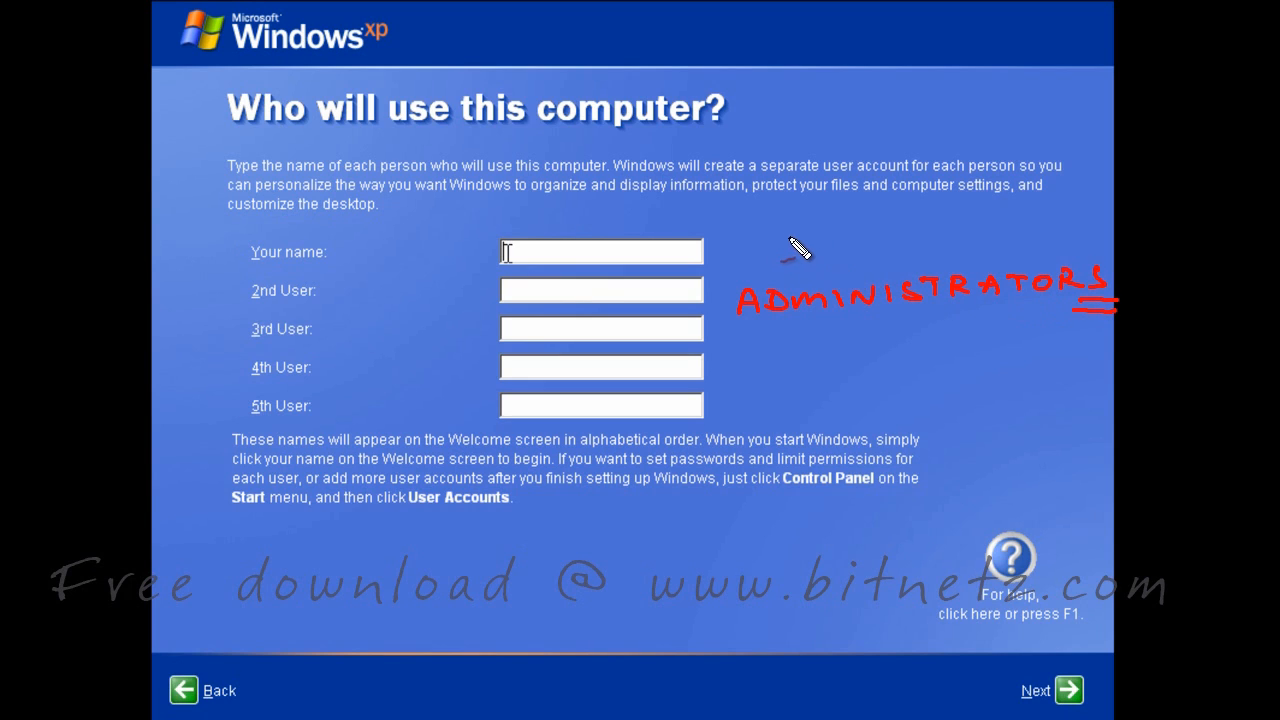
mouse_move(727, 246)
left_mouse_down()
mouse_move(738, 220)
mouse_move(751, 245)
mouse_move(818, 225)
mouse_move(1097, 198)
mouse_move(1077, 226)
mouse_move(1098, 219)
left_mouse_up()
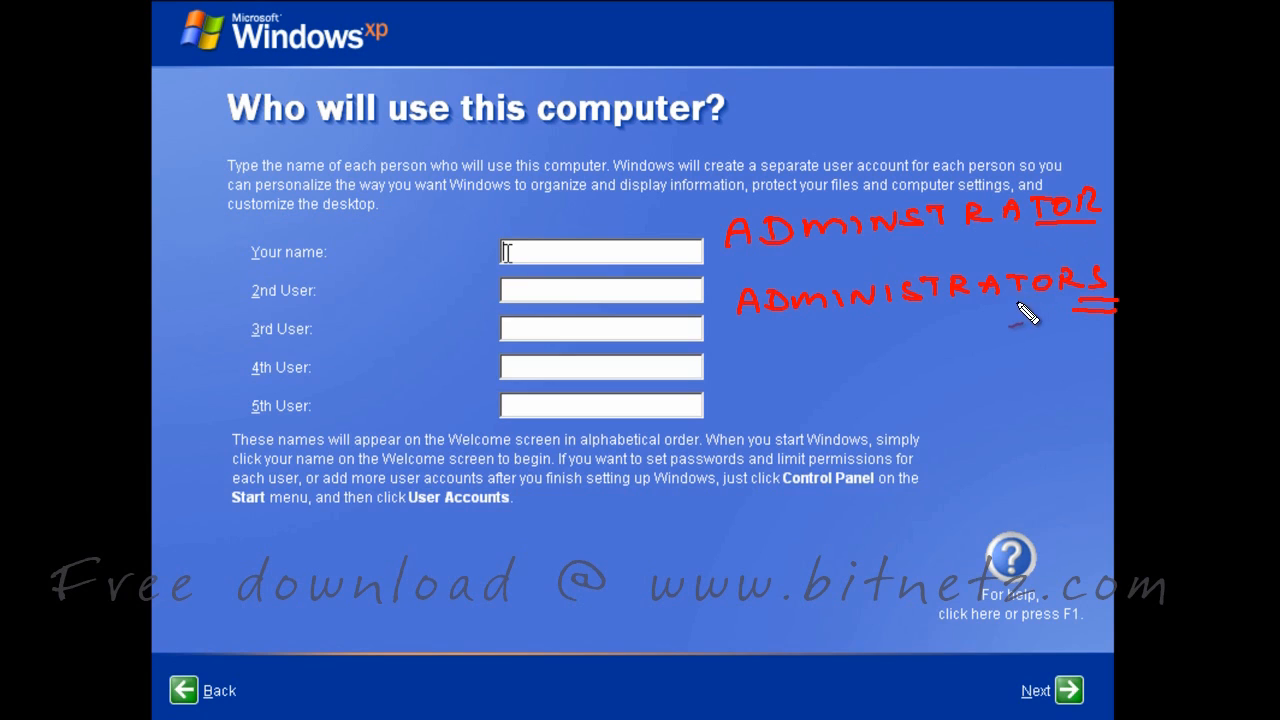
mouse_move(1014, 301)
left_mouse_down()
mouse_move(1105, 298)
mouse_move(1074, 311)
left_mouse_up()
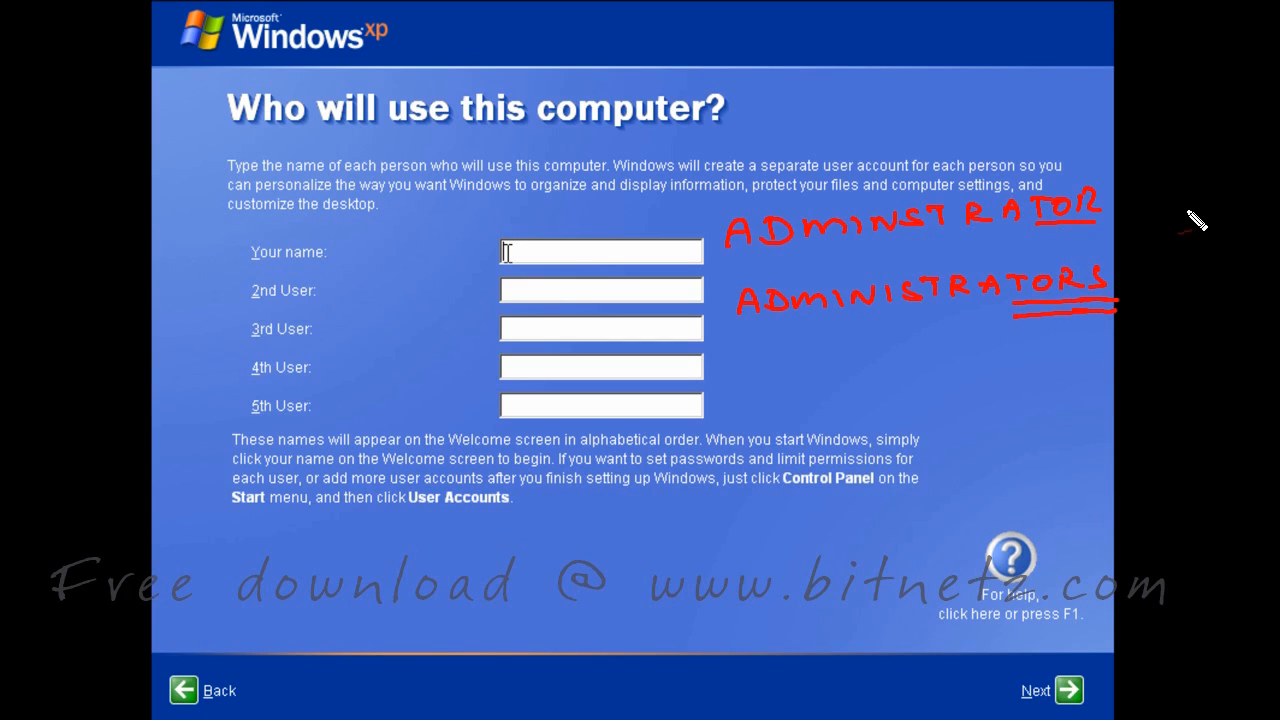
key("Escape")
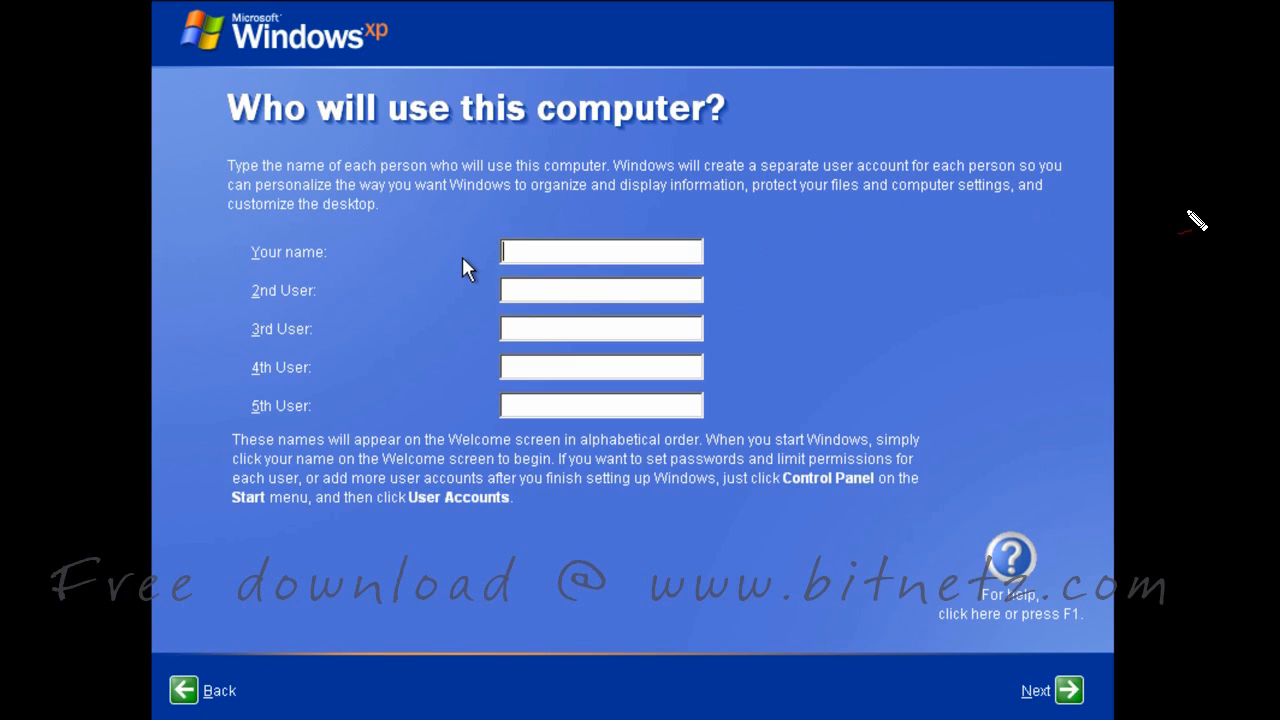
type("pondy")
left_click(1068, 690)
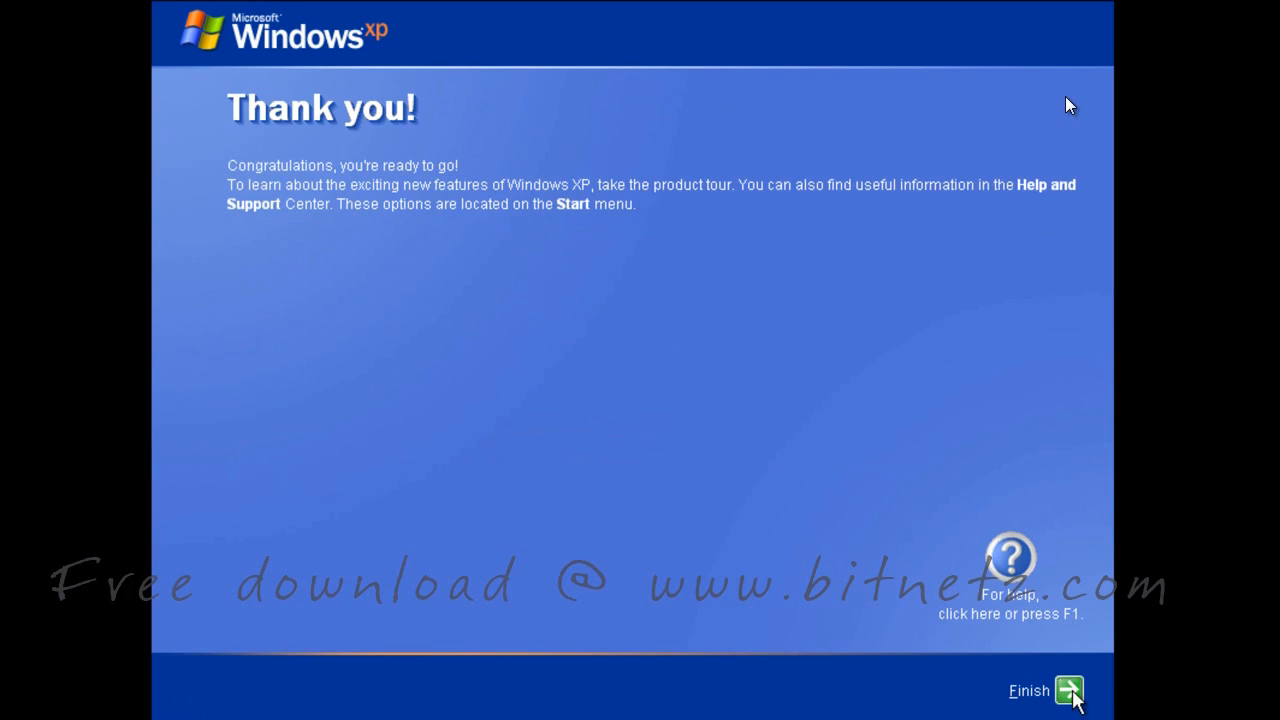
left_click(1070, 690)
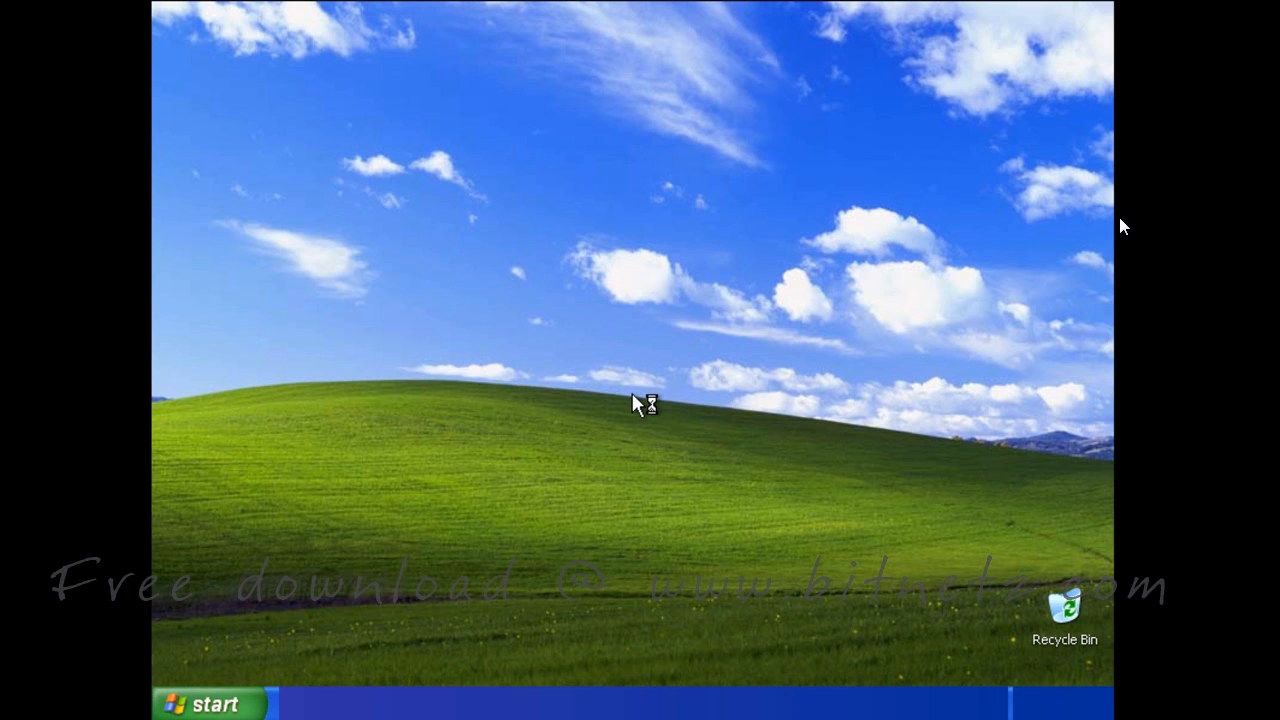
Raise the screen resolution from 1024 by 768 to 1280 by 720 in Display Properties
right_click(638, 400)
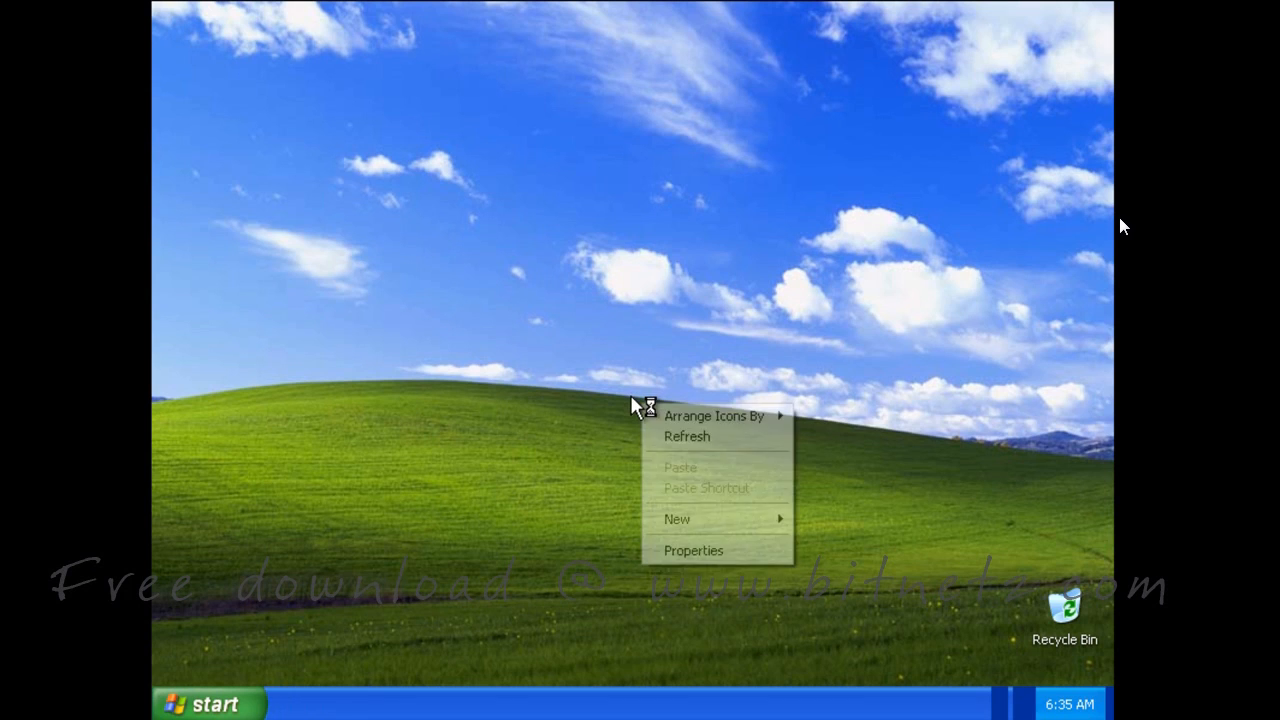
left_click(710, 552)
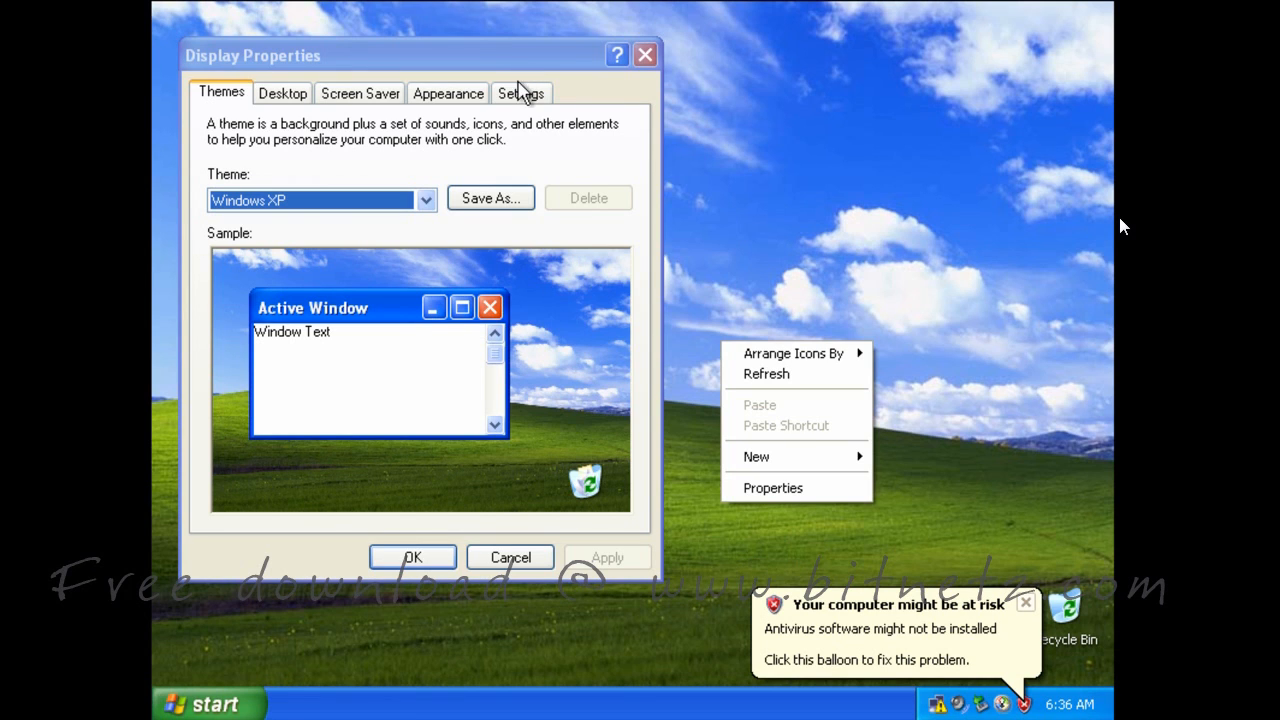
left_click(521, 92)
left_click_drag(293, 438, 297, 436)
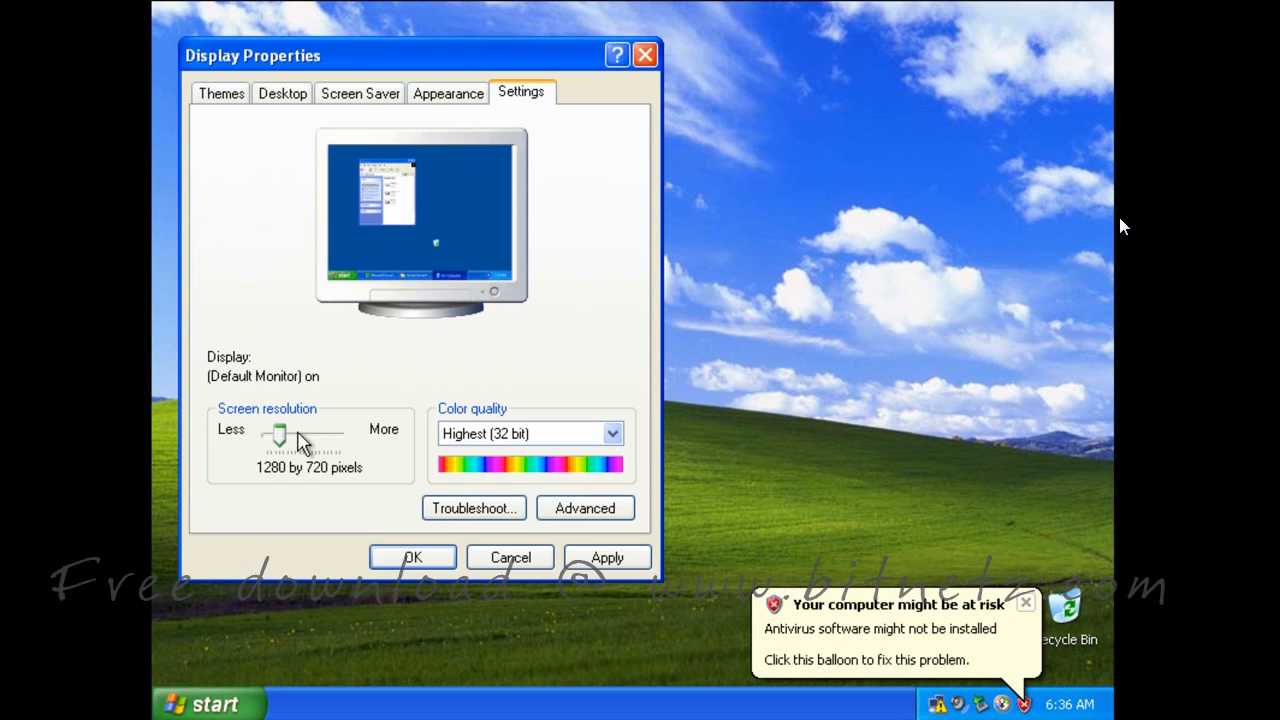
left_click(415, 558)
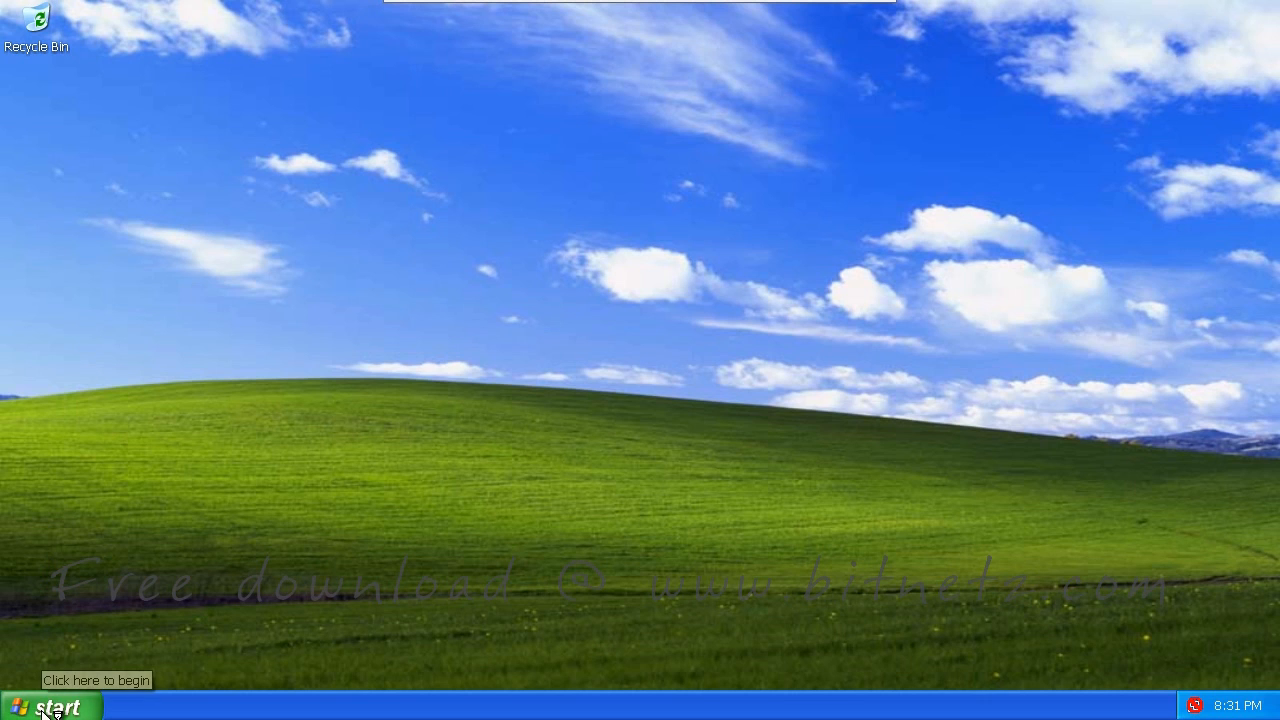
Check System Properties and the full computer name BITNETZ-XP1 in WORKGROUP, then reopen the Start menu
left_click(47, 708)
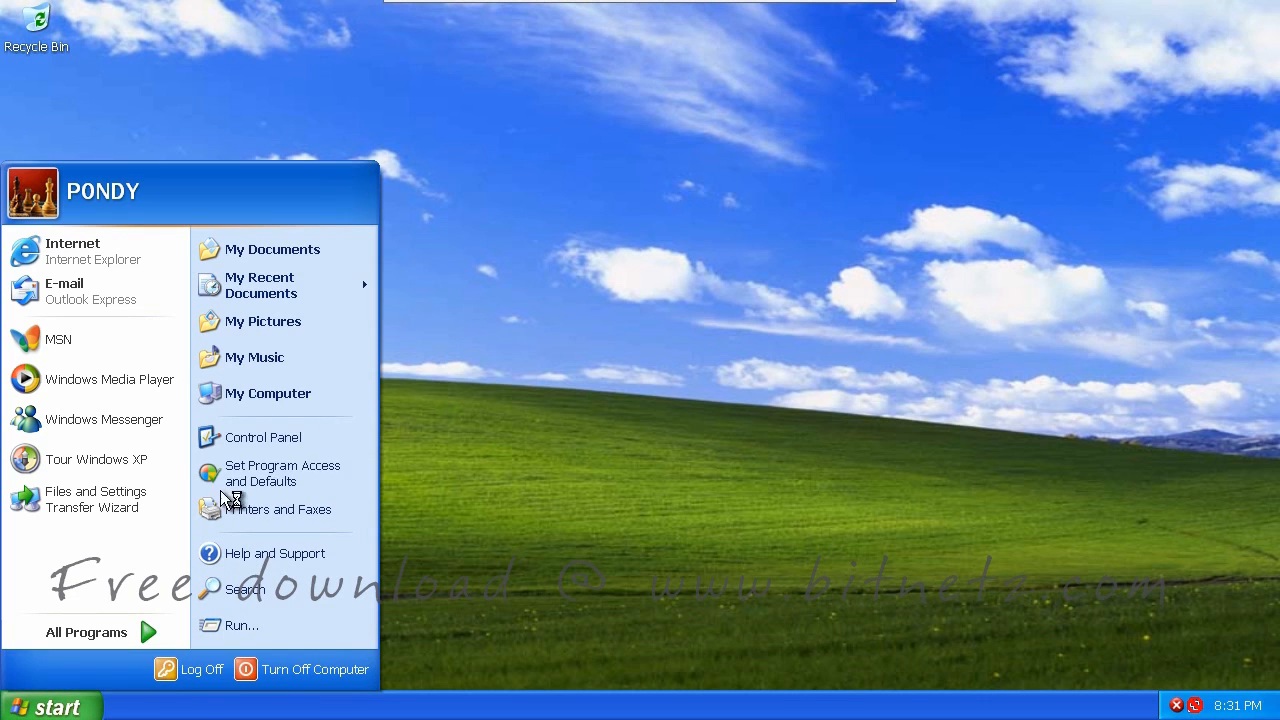
right_click(269, 390)
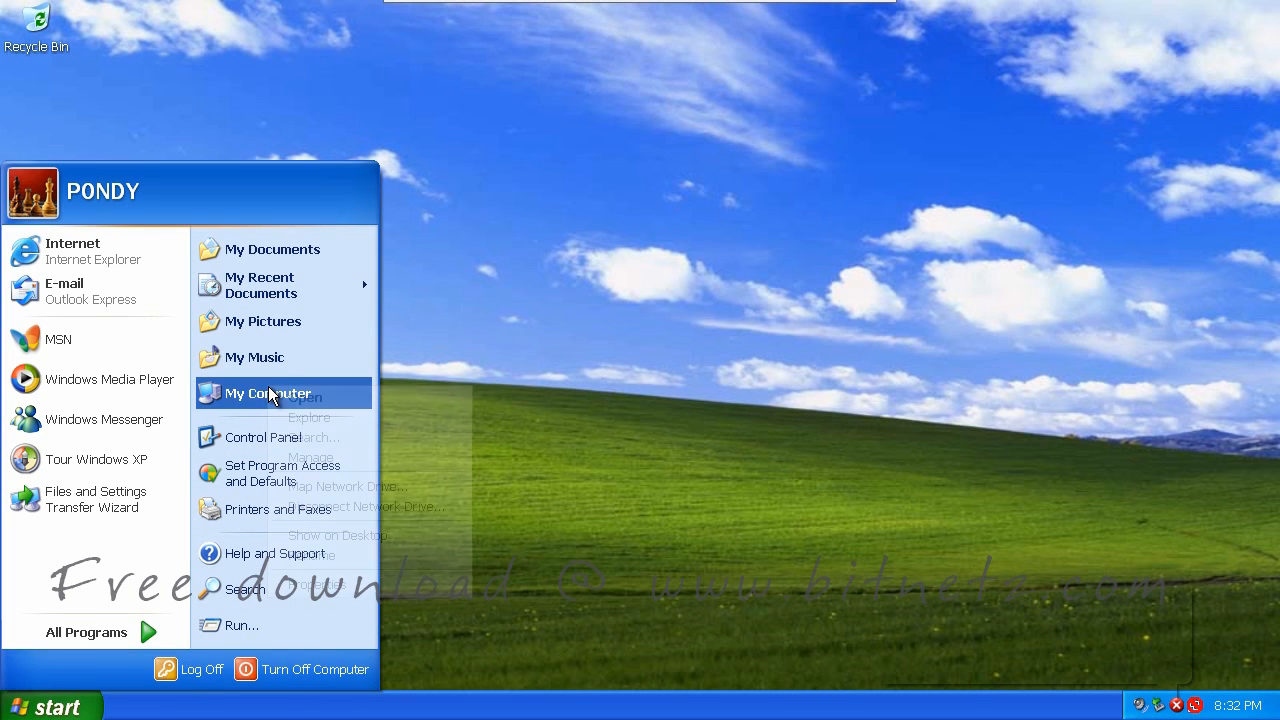
left_click(345, 588)
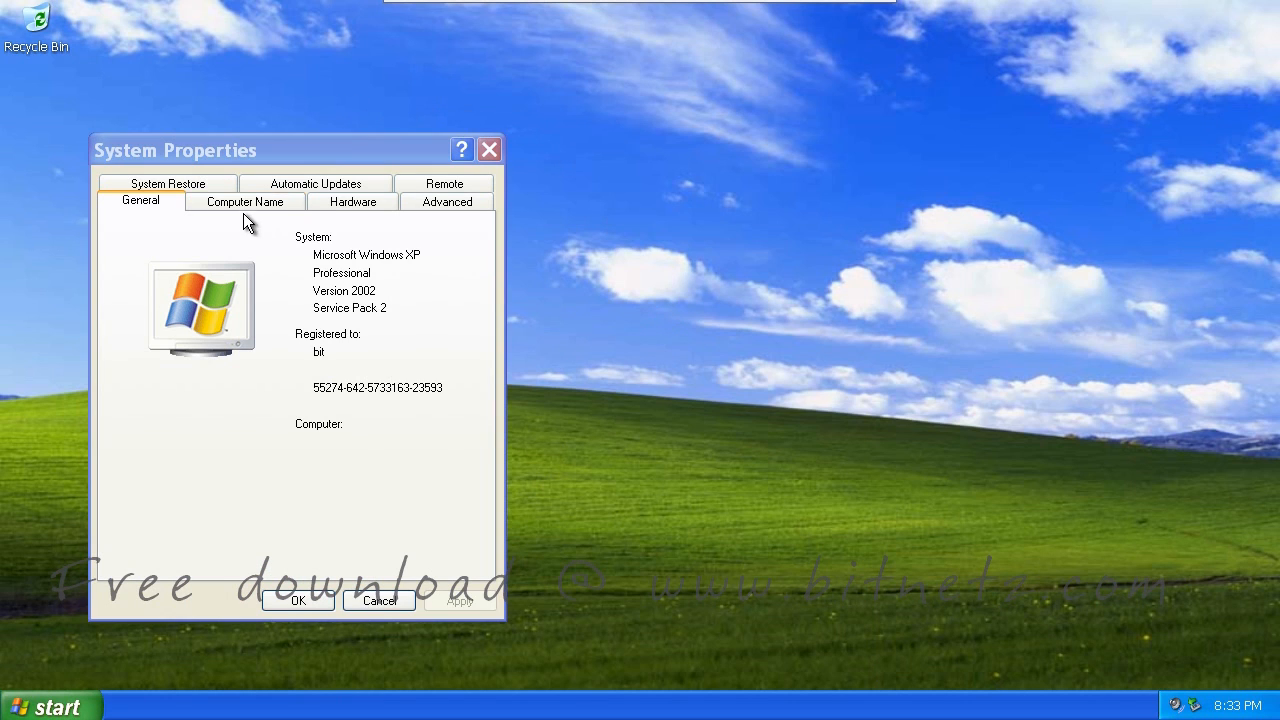
left_click(241, 202)
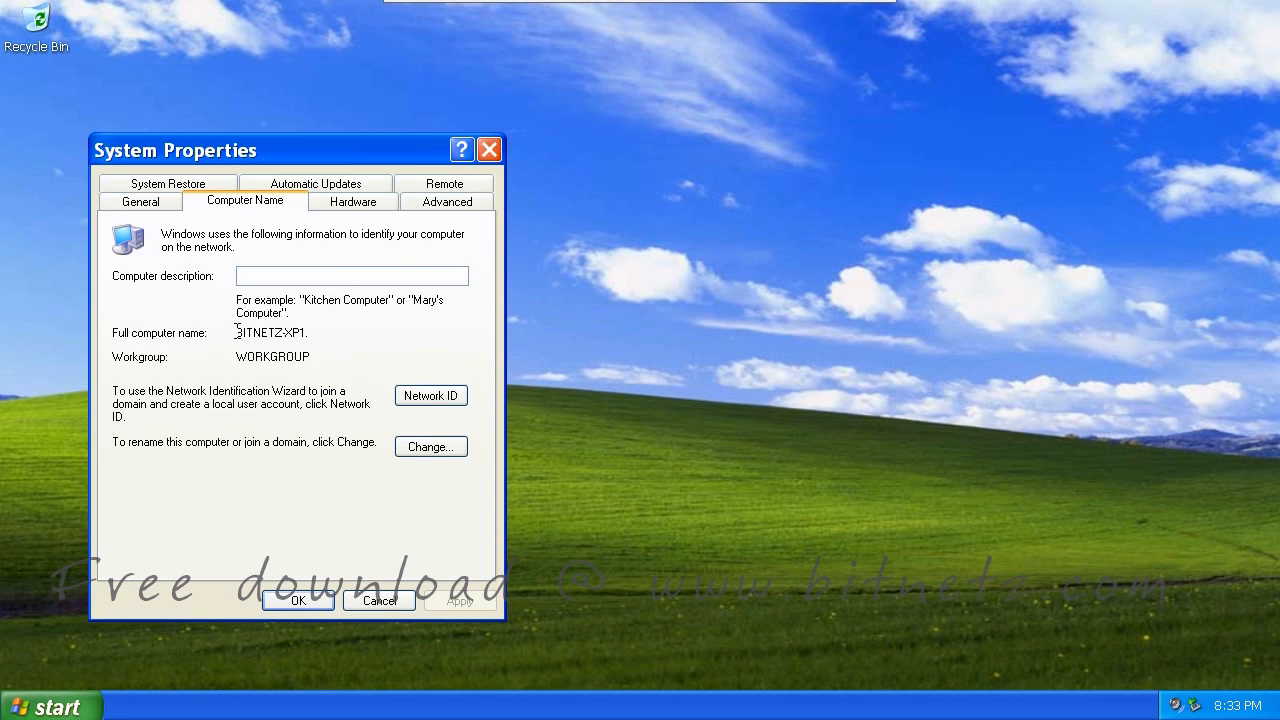
left_click_drag(236, 333, 324, 333)
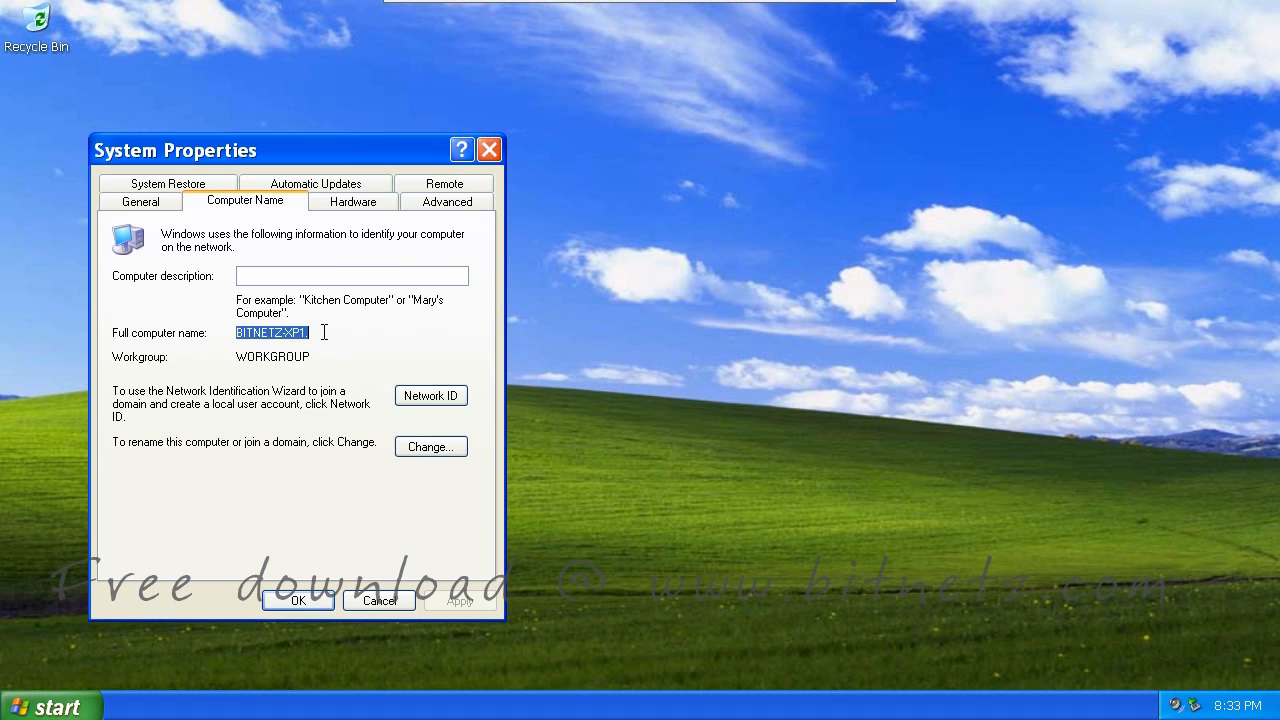
left_click(294, 601)
key("super")
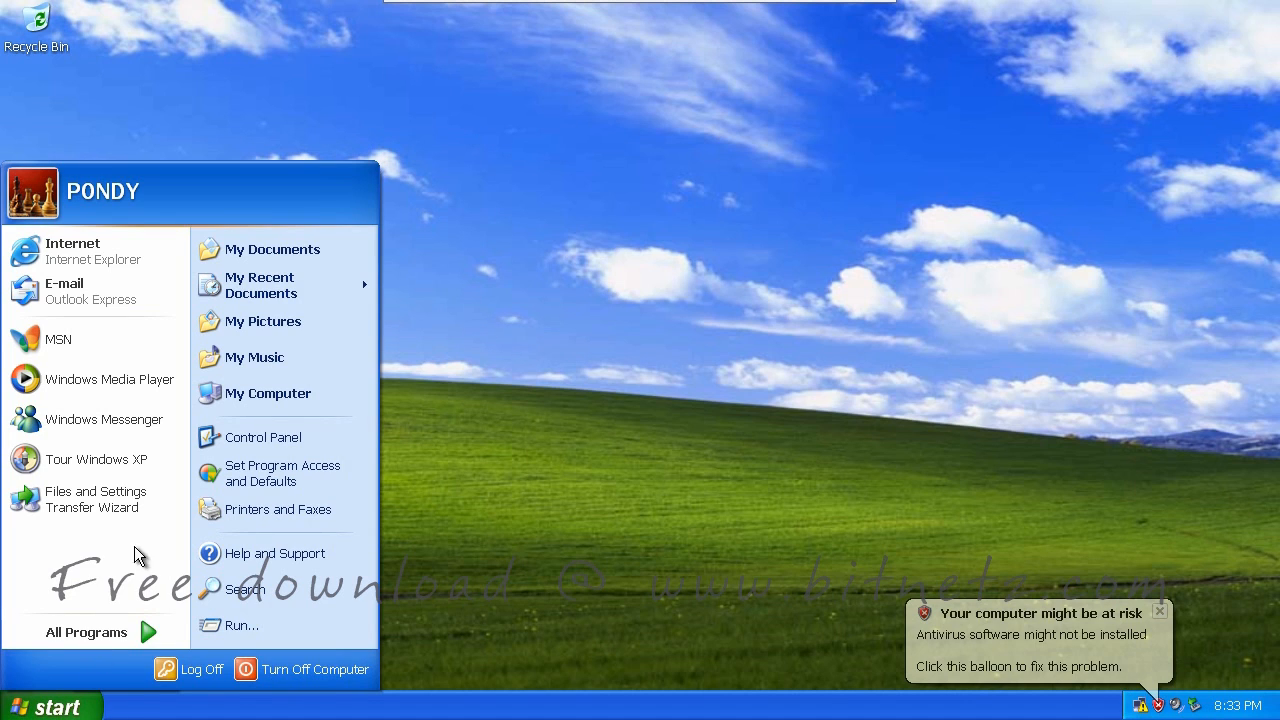
Open User Accounts from Control Panel in Classic View and select the administrator account
right_click(276, 443)
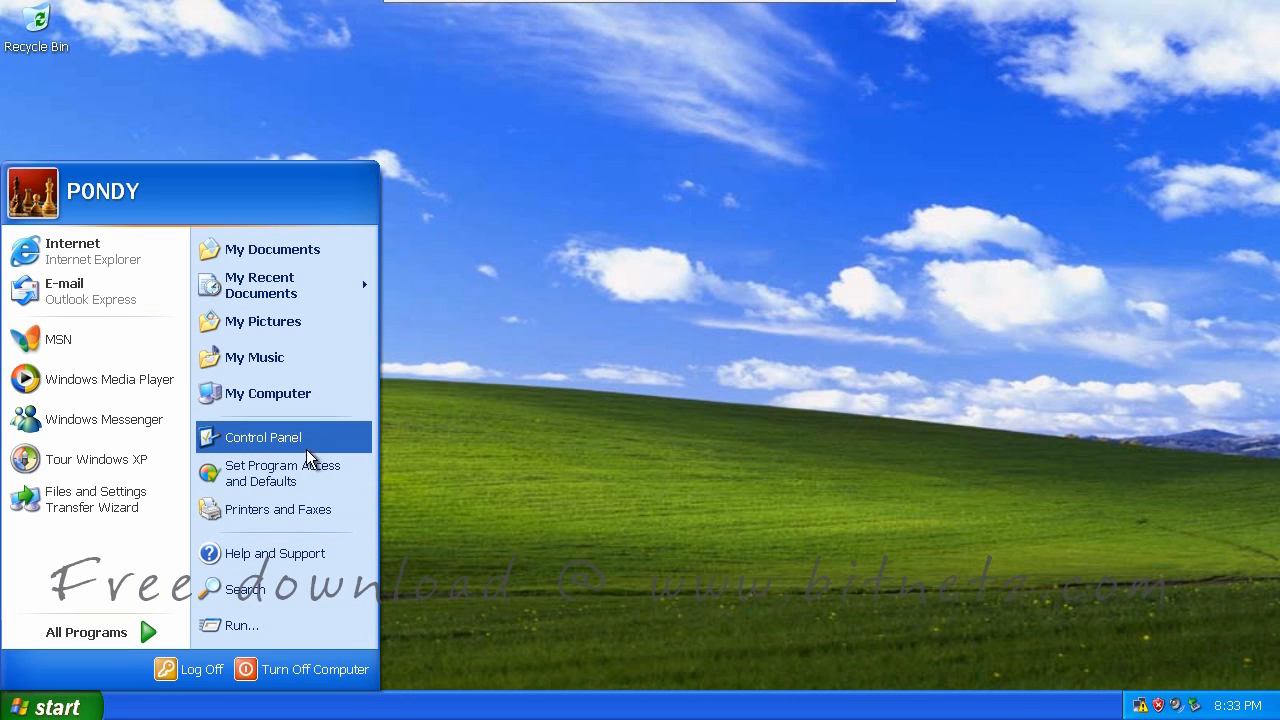
left_click(288, 448)
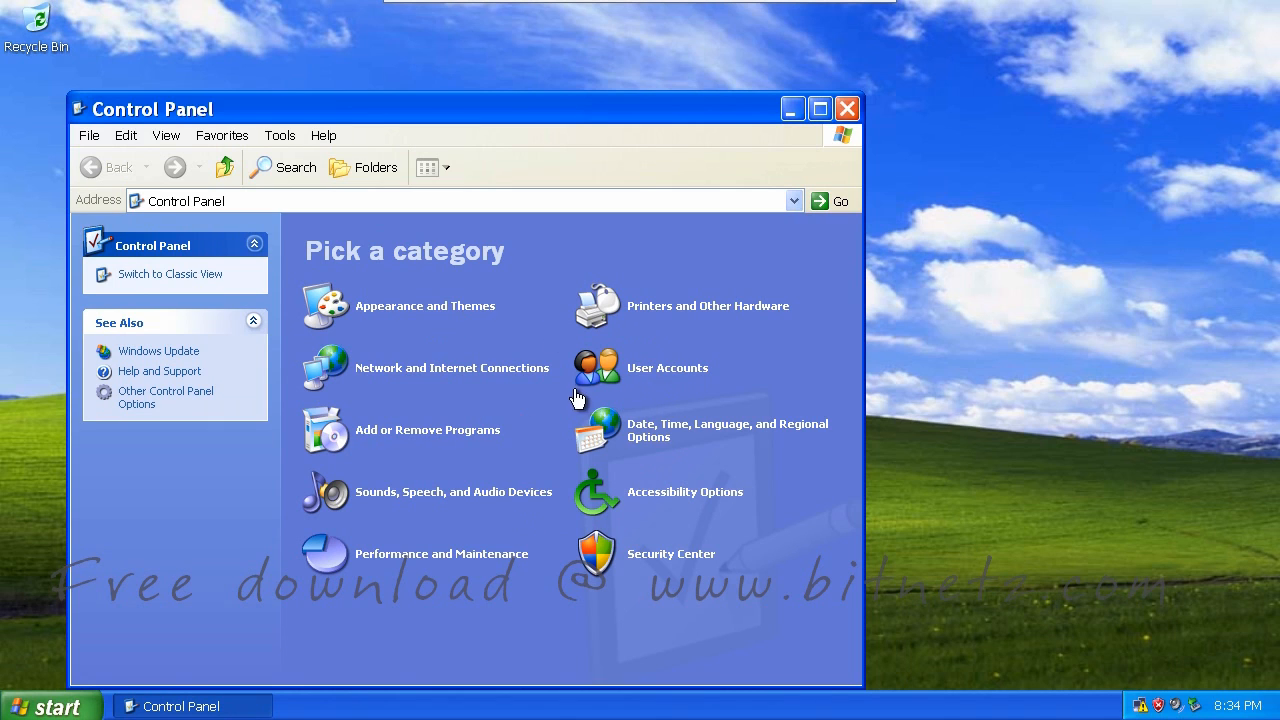
left_click(195, 283)
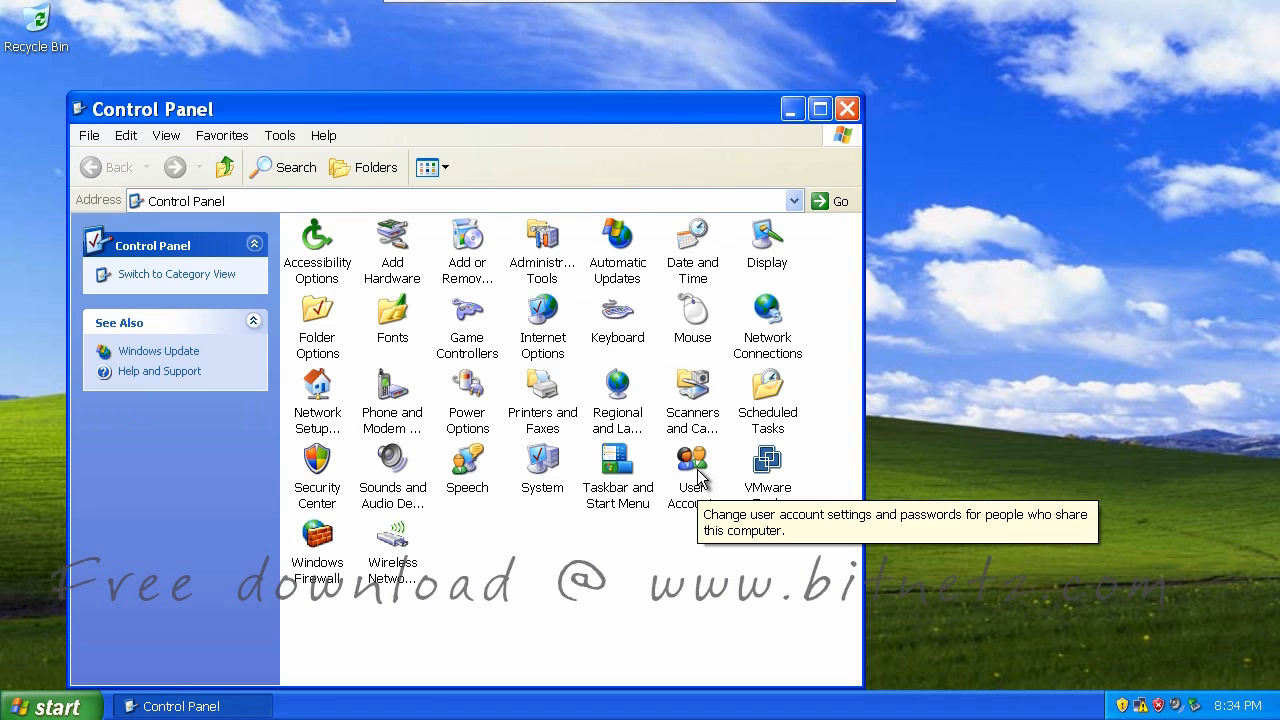
double_click(697, 488)
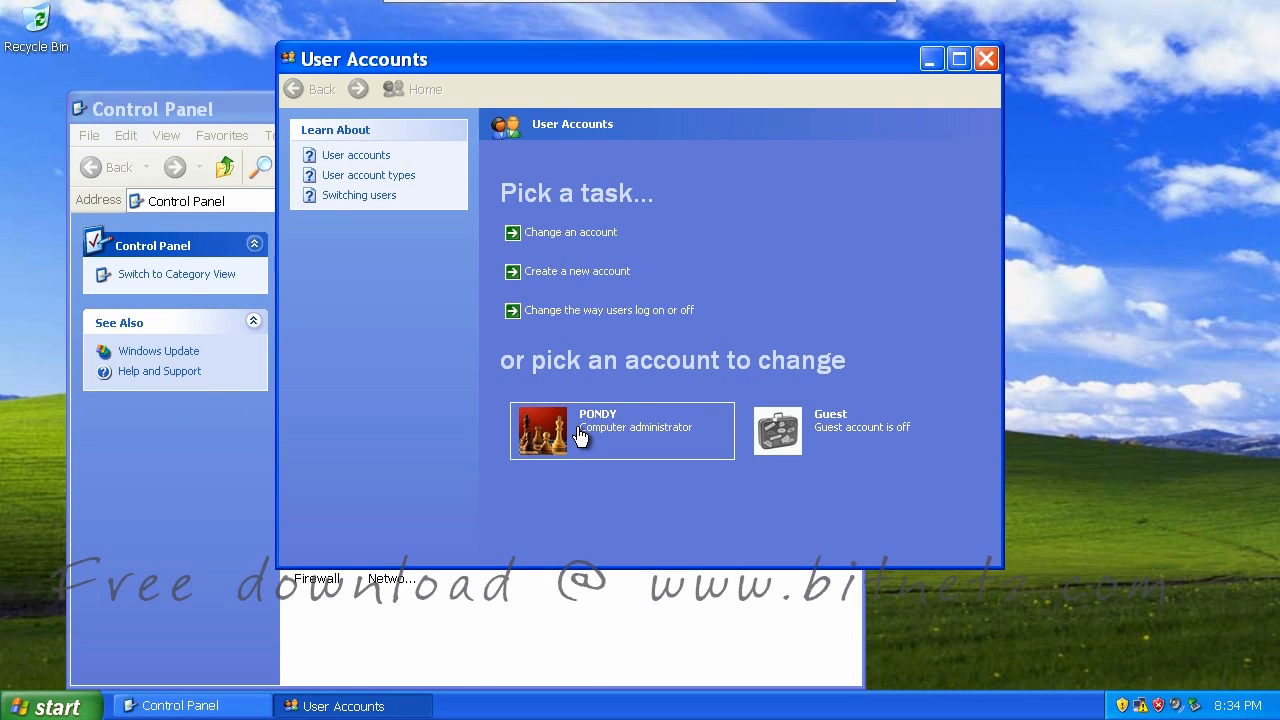
left_click(577, 432)
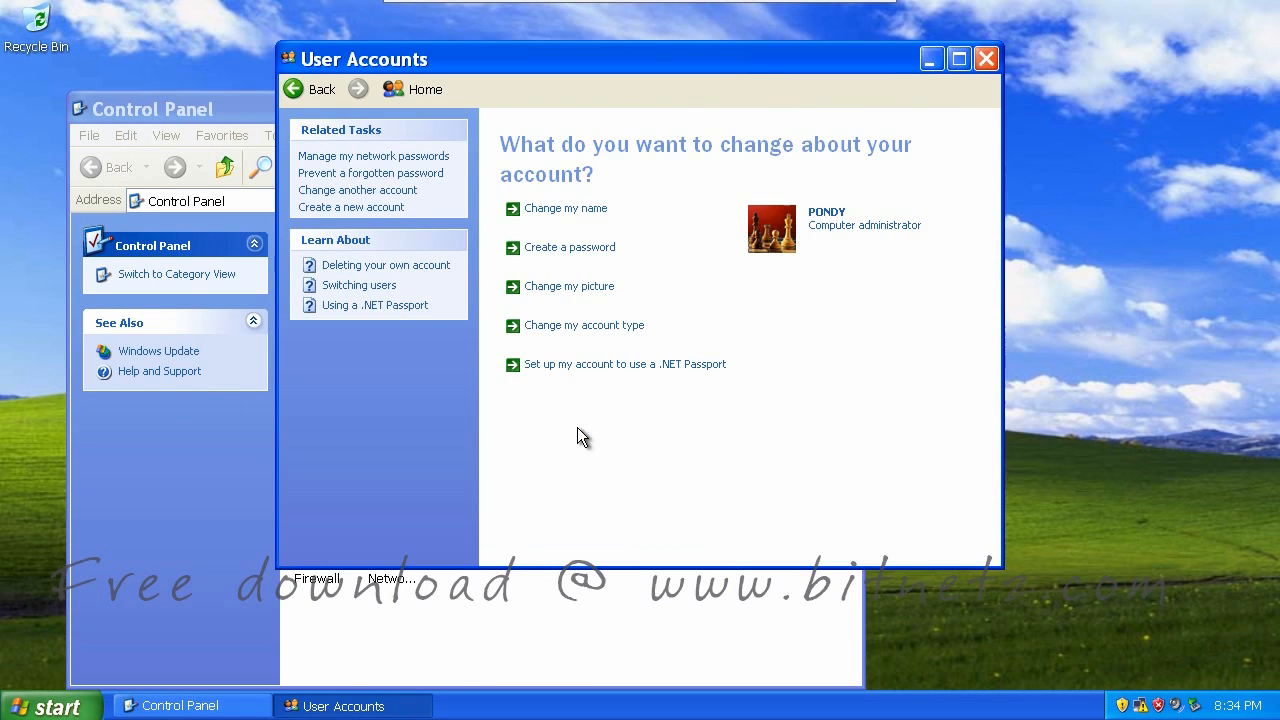
Create a password for the administrator, make its files private, and close both windows
left_click(557, 249)
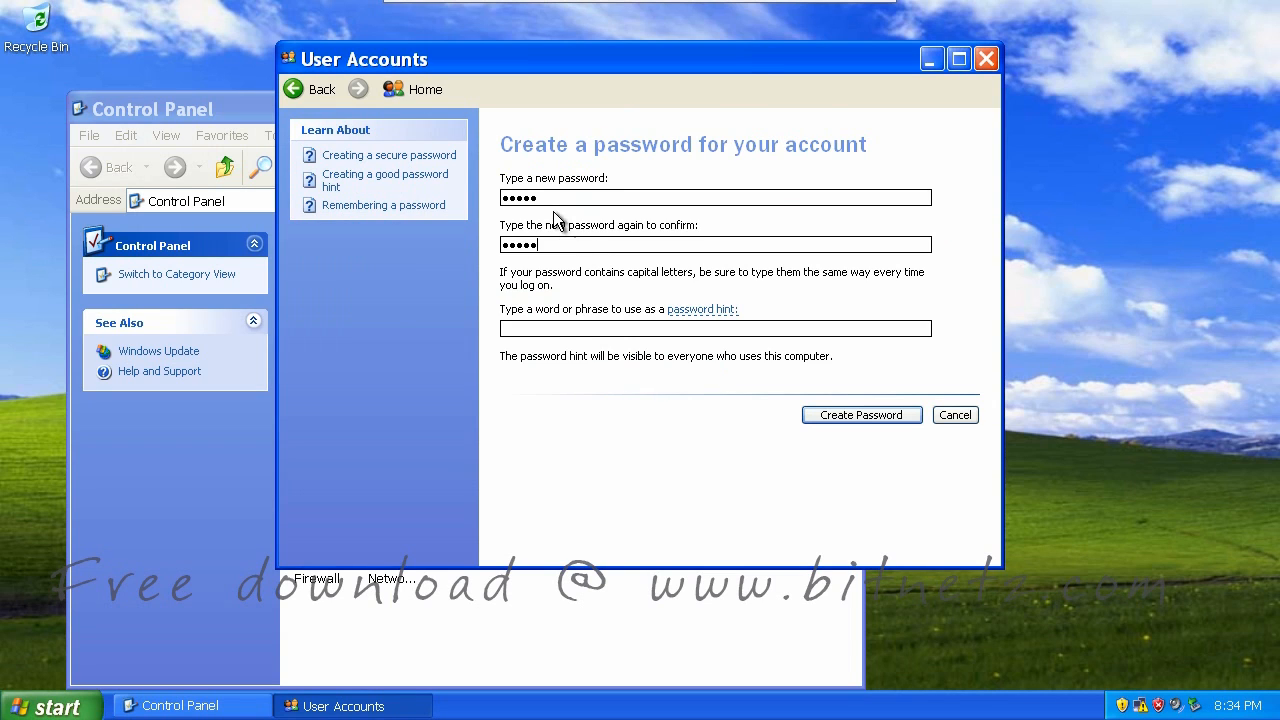
left_click(857, 419)
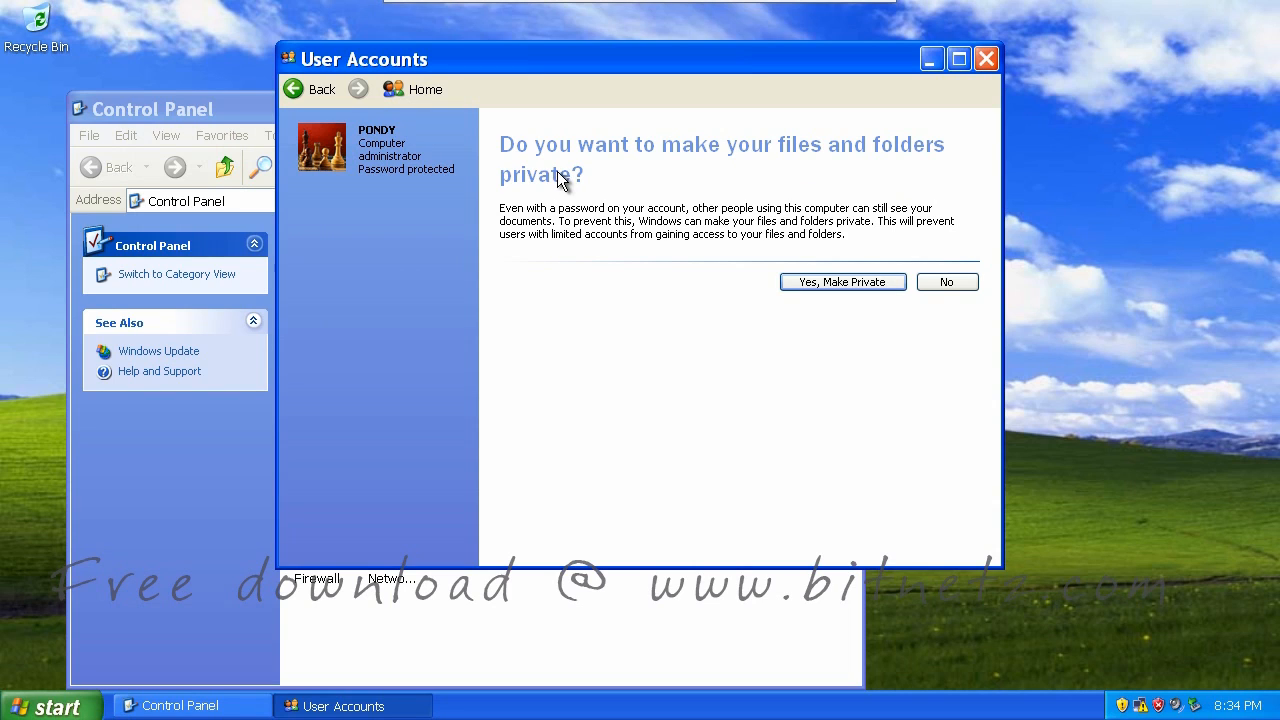
left_click(831, 281)
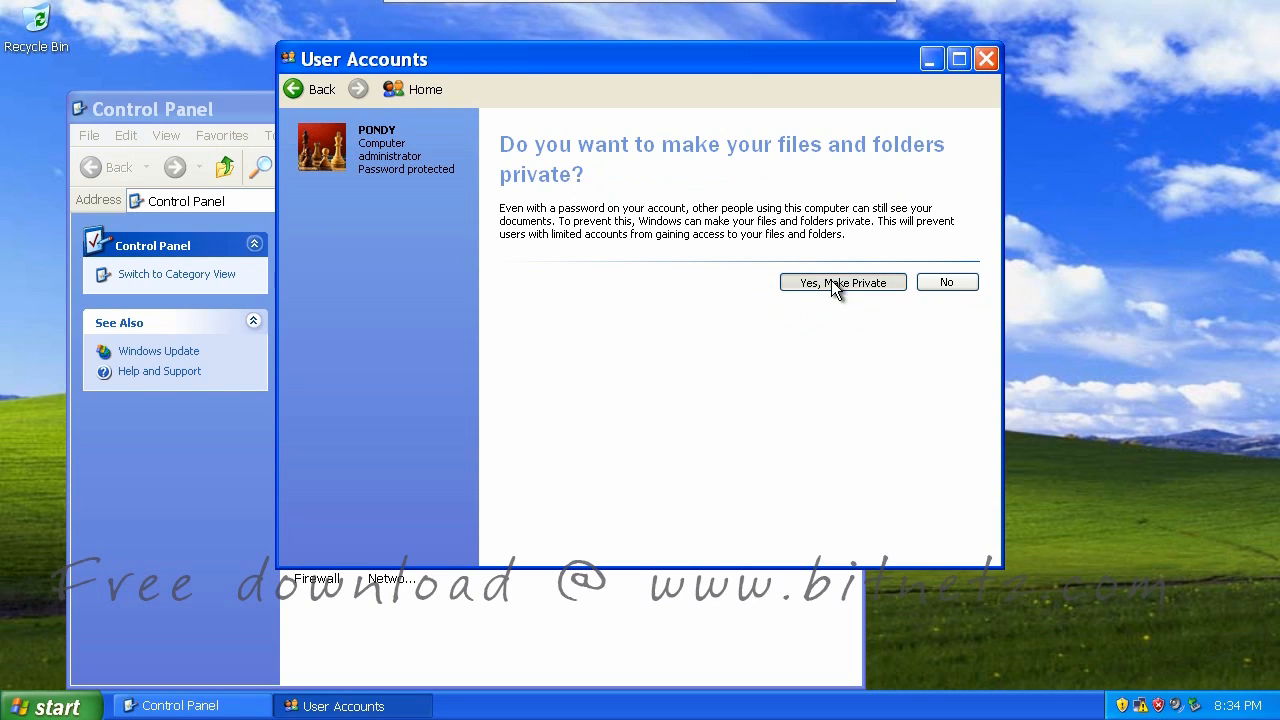
left_click(987, 59)
left_click(848, 108)
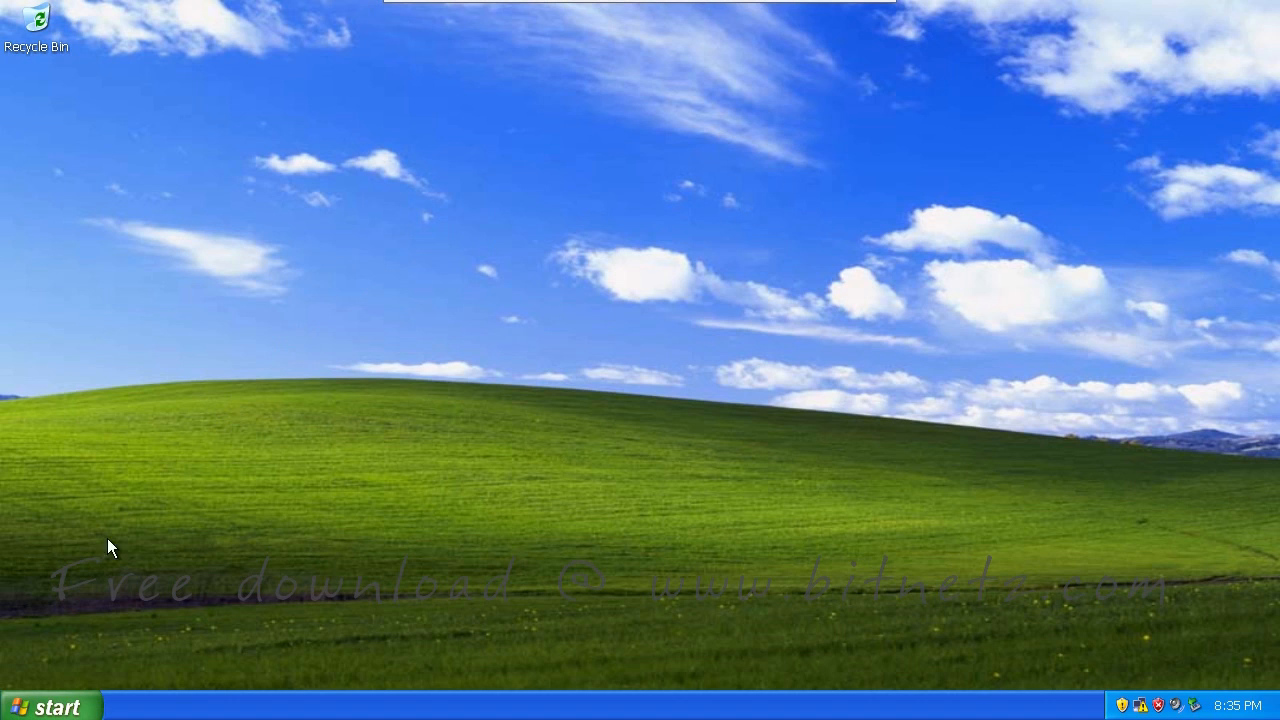
Browse from My Computer through Local Disk (C:) to the contents of C:\WINDOWS
left_click(55, 707)
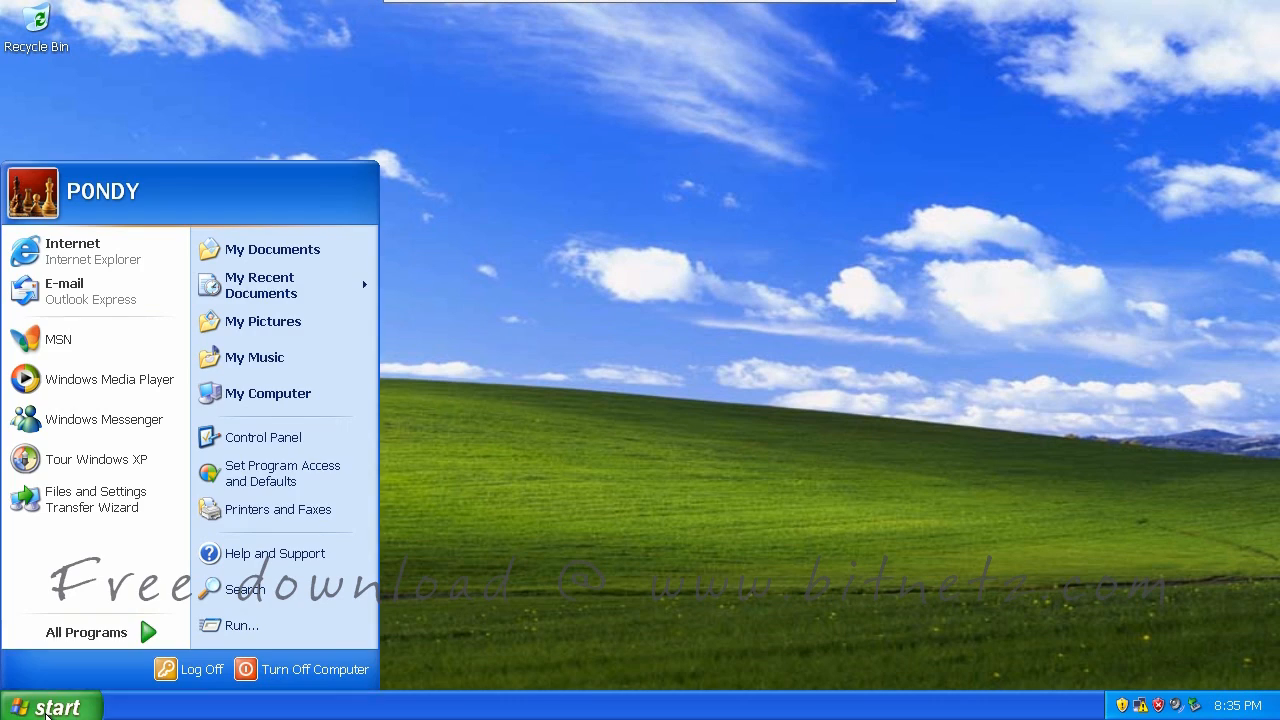
left_click(285, 399)
left_click(364, 437)
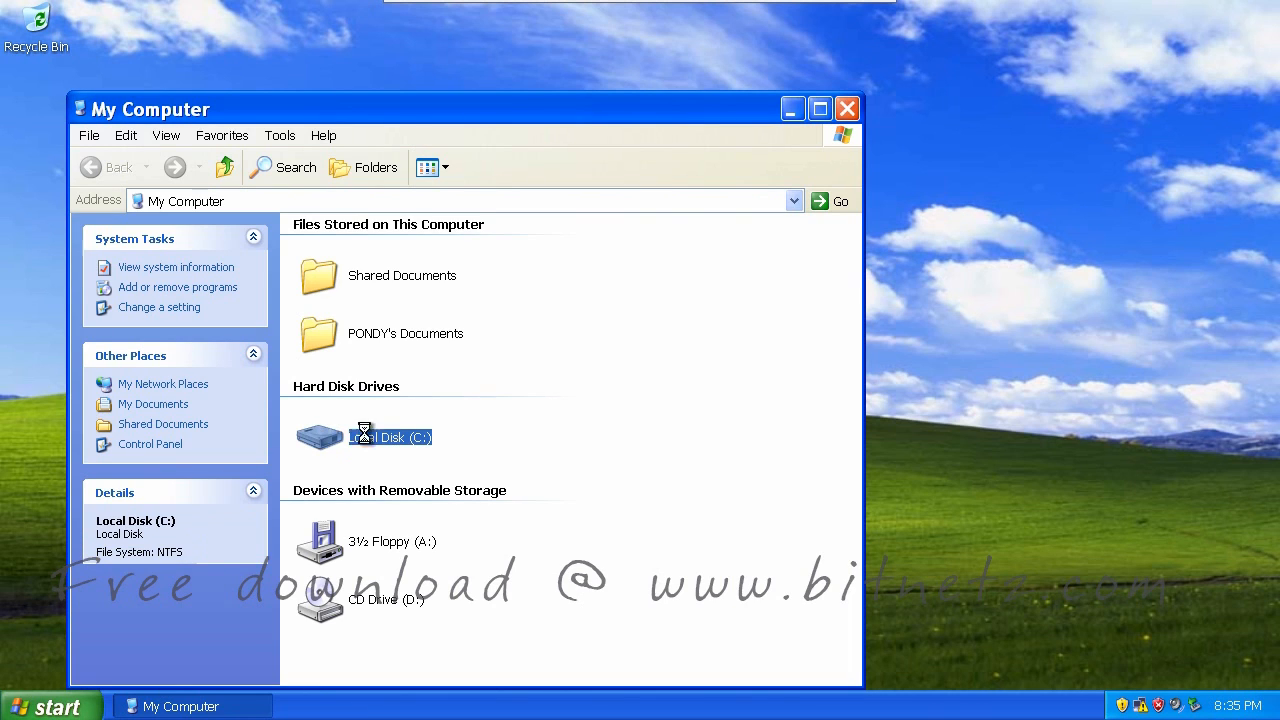
left_click(397, 370)
double_click(334, 298)
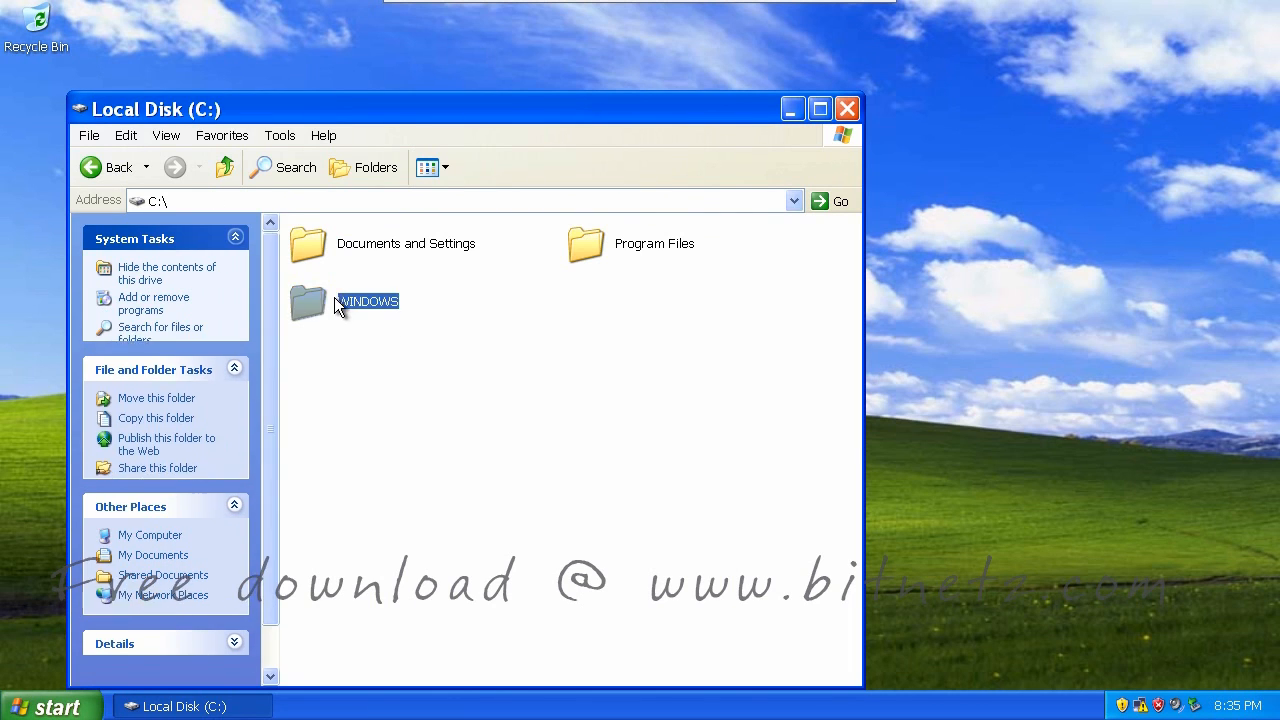
left_click(430, 359)
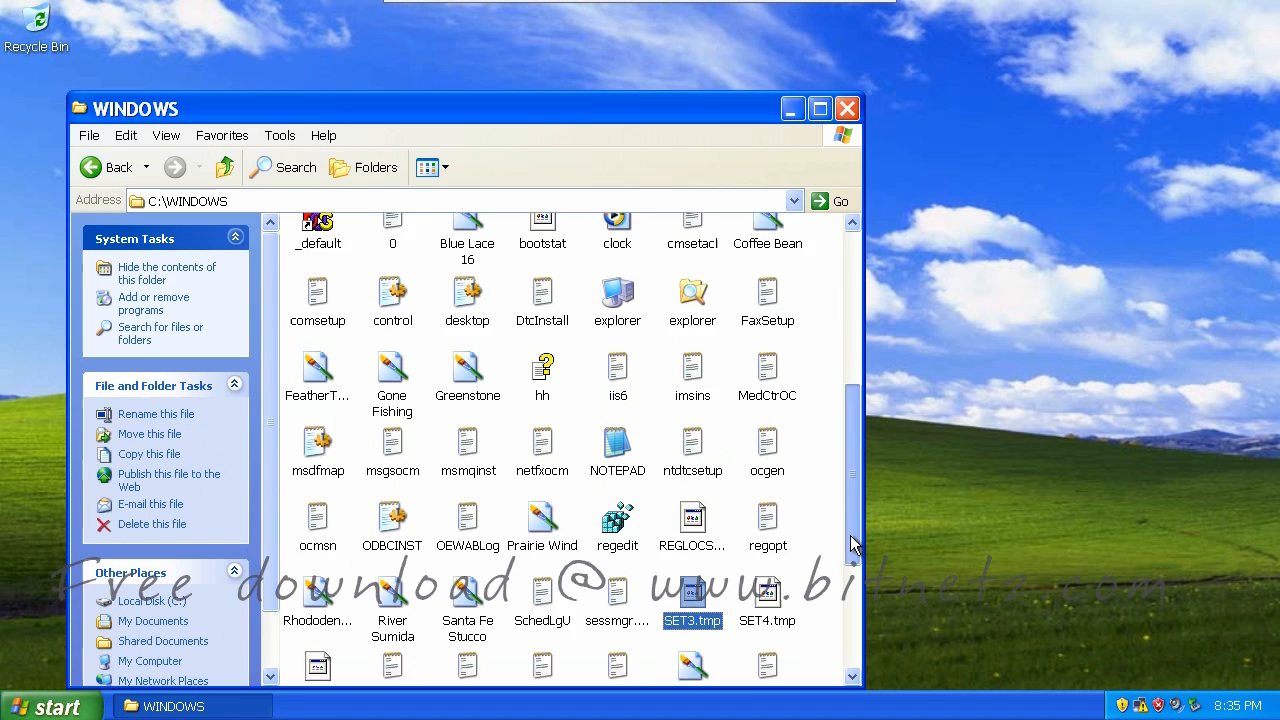
left_click_drag(849, 540, 850, 592)
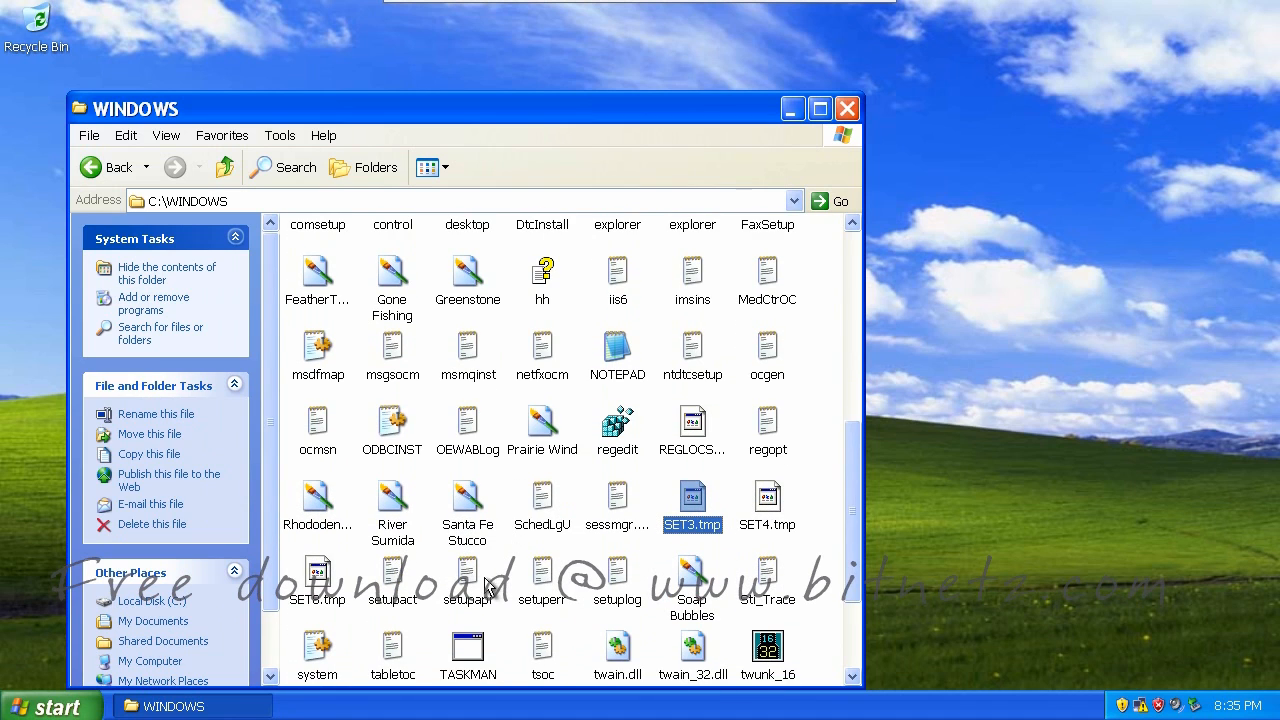
Open the setuperr file in Notepad to read its contents
left_click(541, 575)
right_click(541, 575)
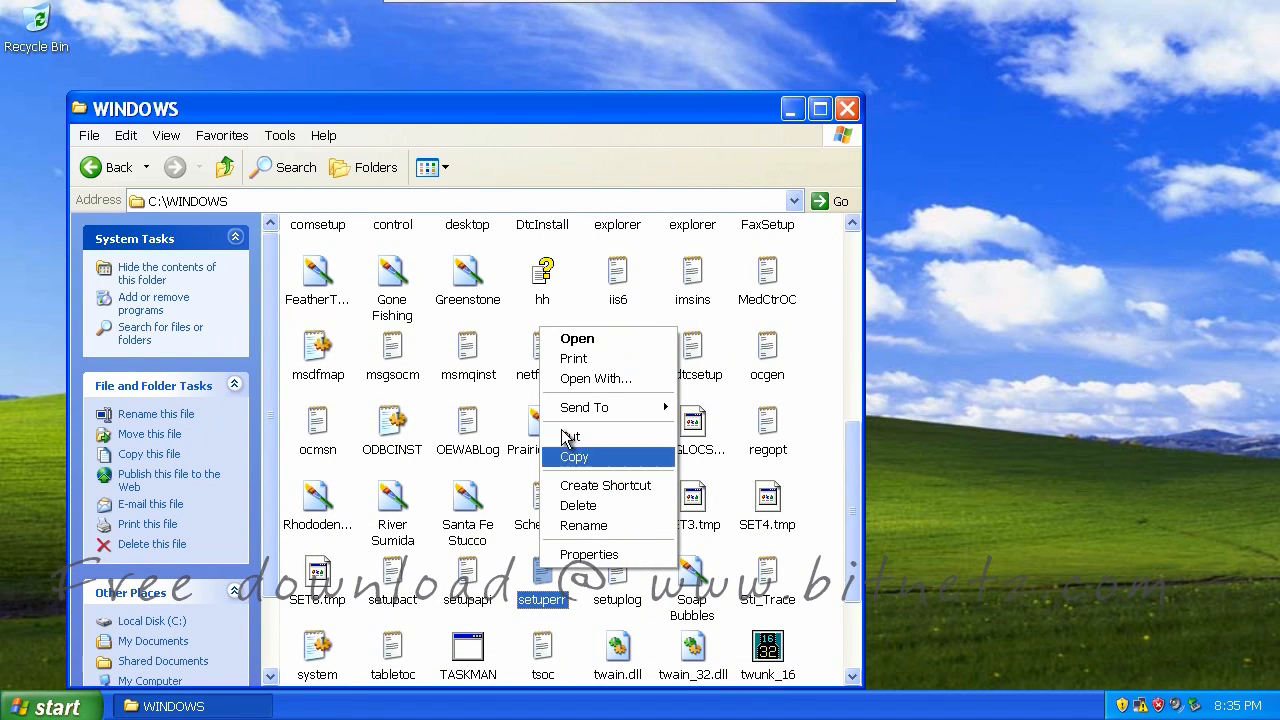
left_click(577, 339)
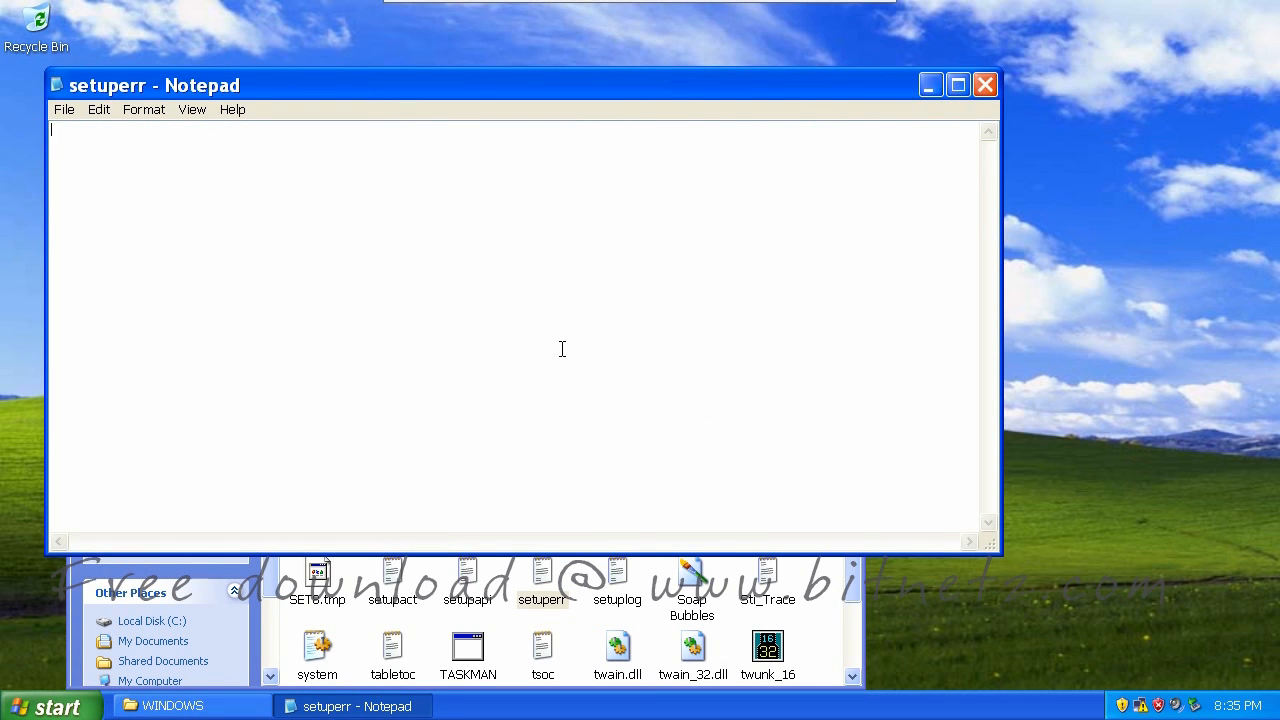
Mark the empty setuperr file with red on-screen pen annotations
key("ctrl+shift+d")
mouse_move(409, 133)
left_mouse_down()
mouse_move(439, 153)
mouse_move(412, 158)
left_mouse_up()
left_click_drag(88, 157, 114, 157)
left_click_drag(194, 157, 221, 157)
left_click_drag(93, 213, 118, 213)
left_click_drag(198, 213, 225, 213)
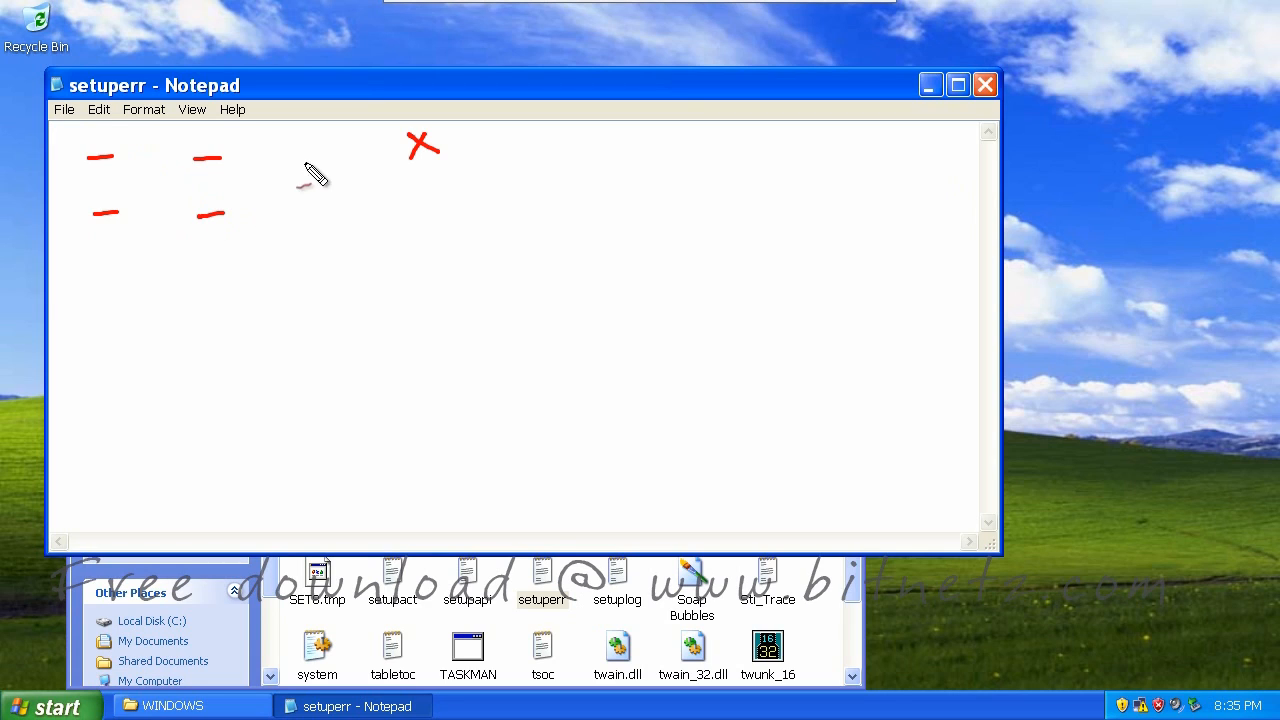
mouse_move(342, 153)
left_mouse_down()
mouse_move(386, 220)
mouse_move(341, 242)
left_mouse_up()
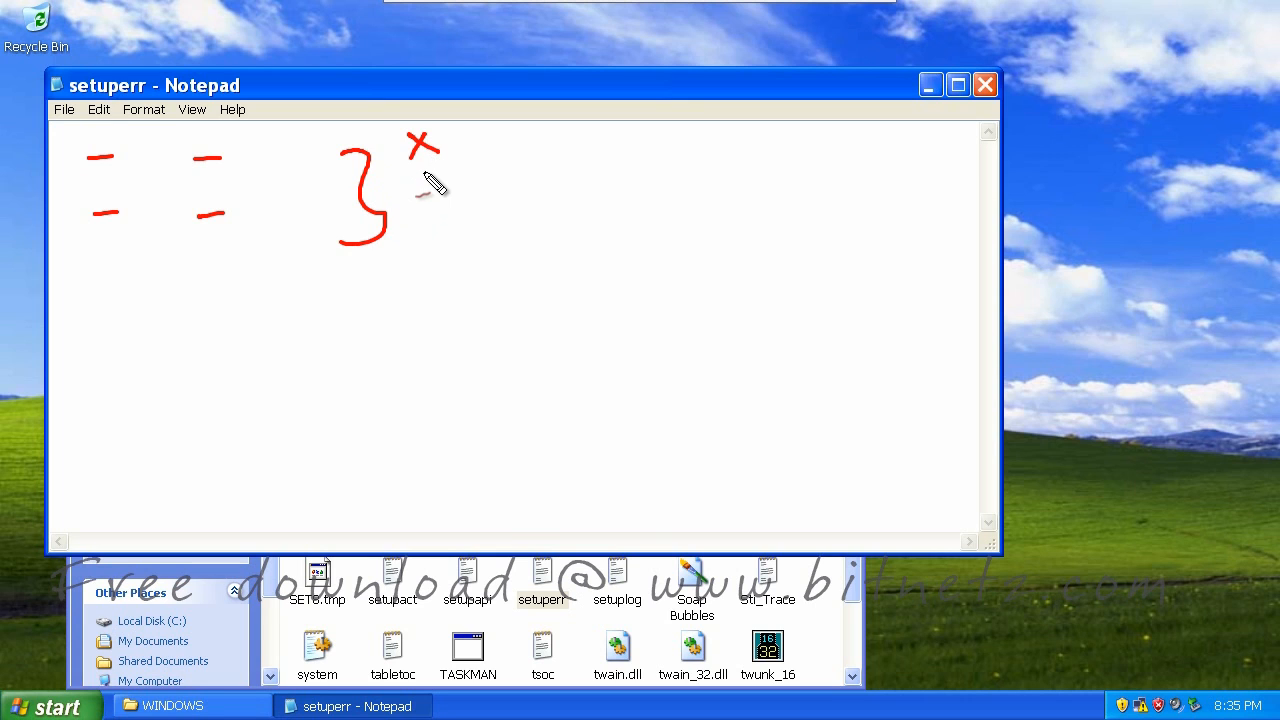
Clear the annotations and close Notepad and the WINDOWS folder window
key("Escape")
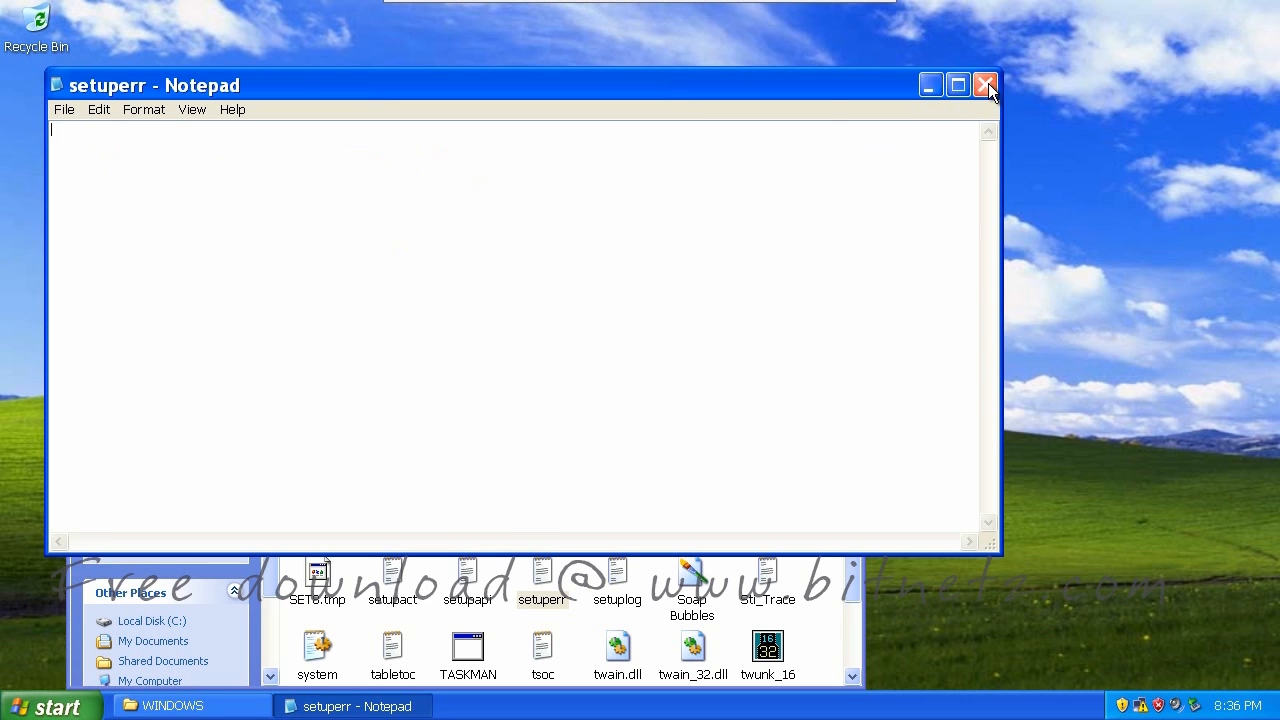
left_click(985, 84)
left_click(847, 109)
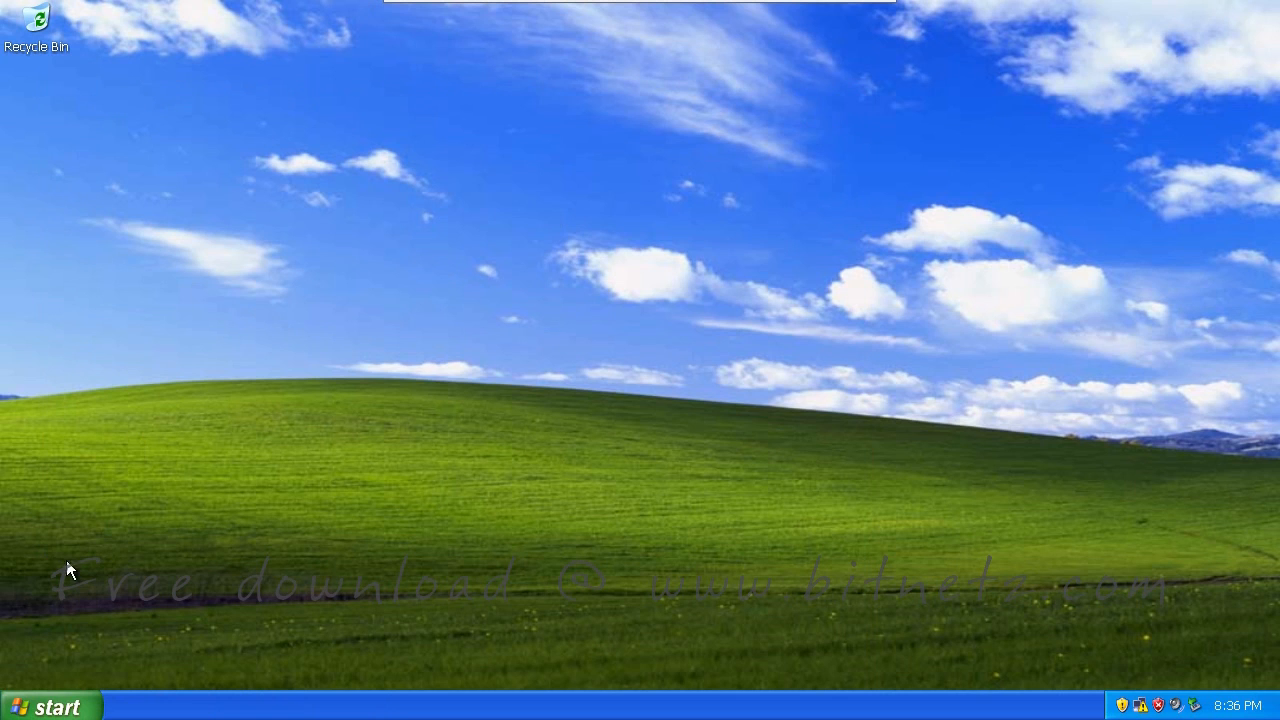
left_click(55, 707)
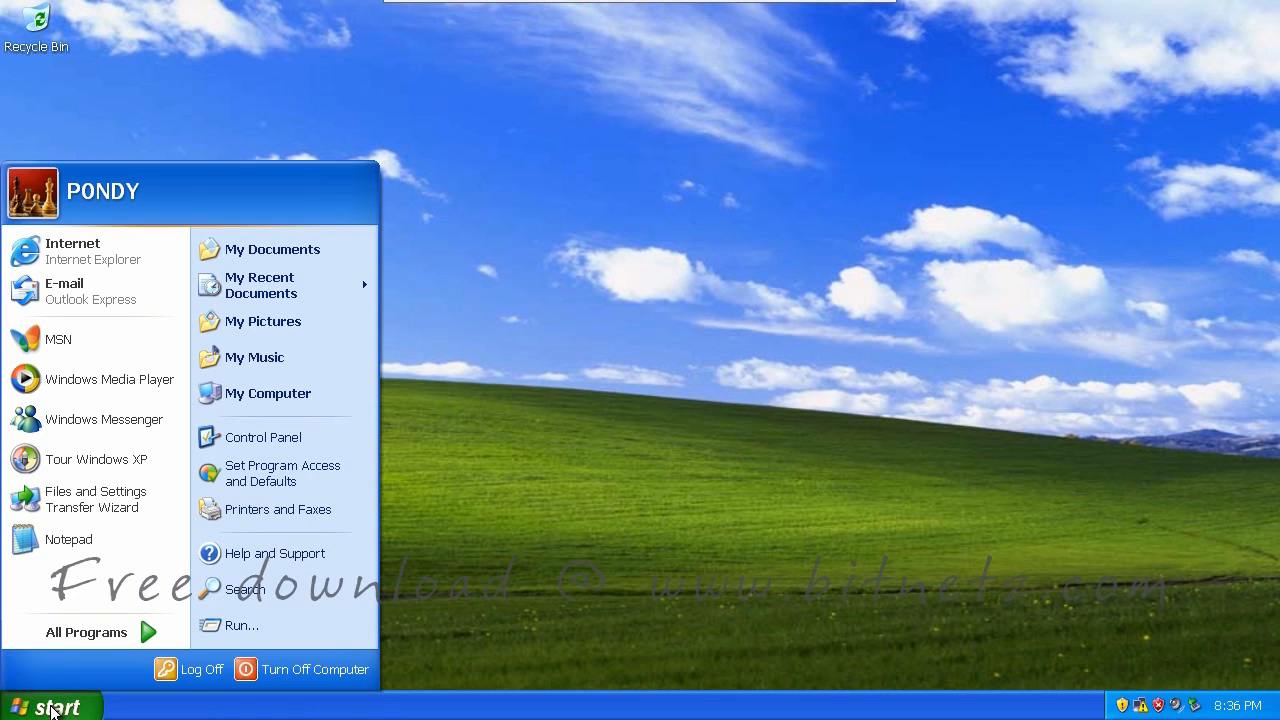
right_click(267, 395)
left_click(308, 406)
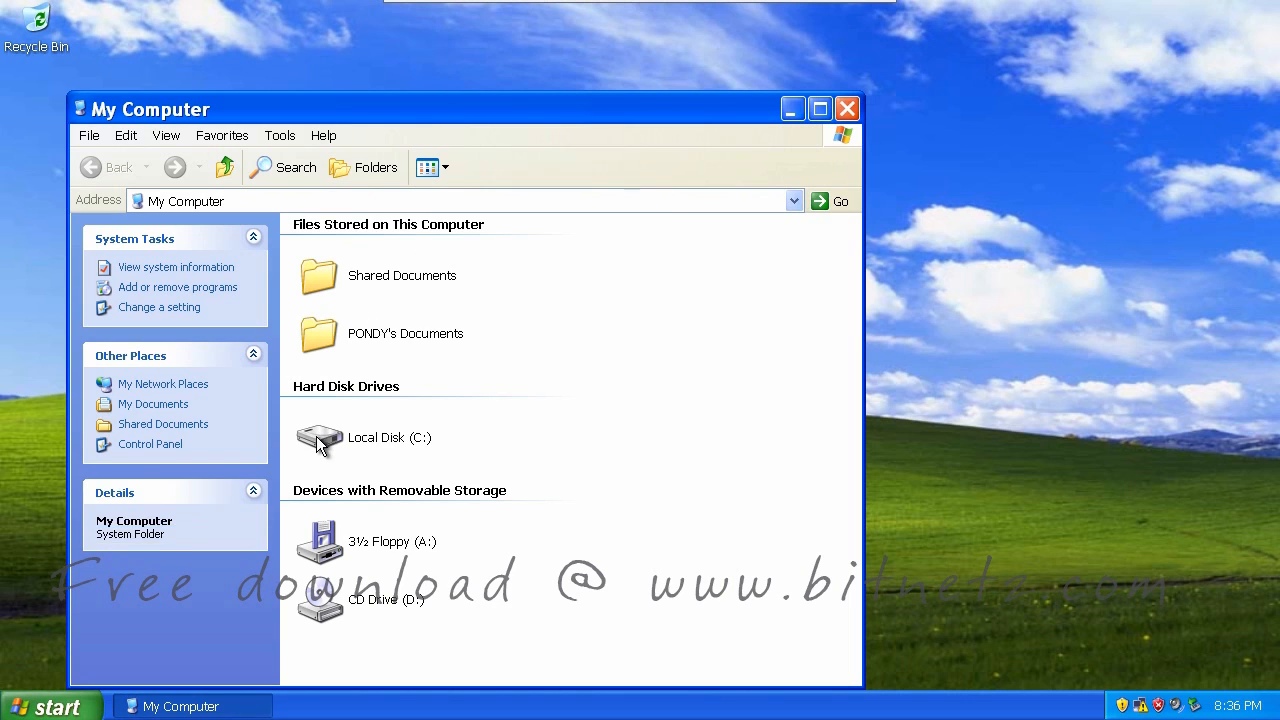
right_click(320, 438)
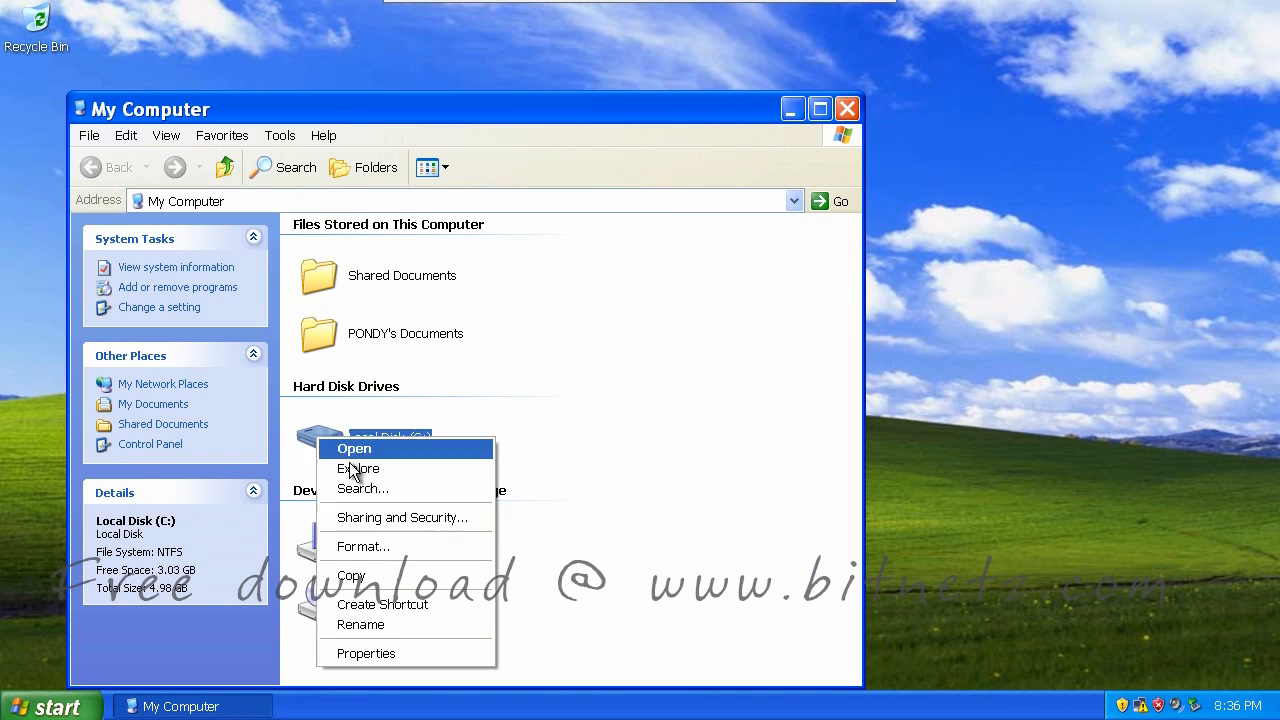
left_click(389, 653)
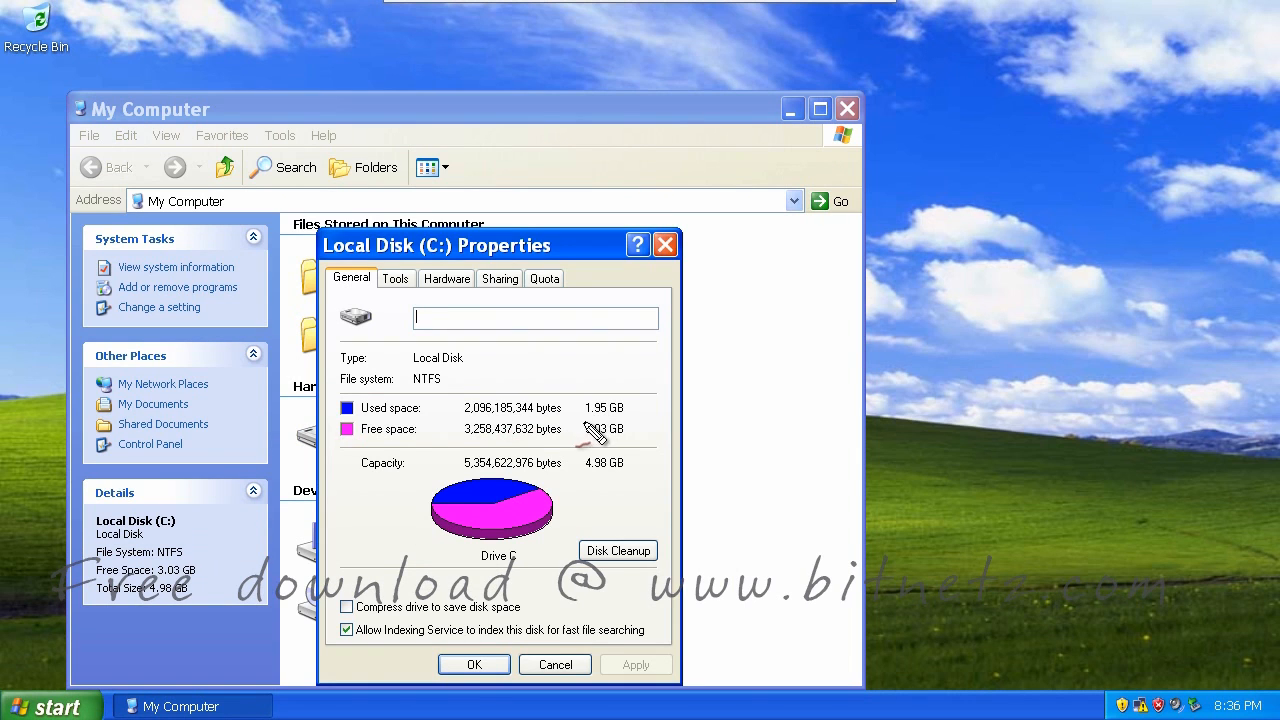
left_click_drag(585, 421, 626, 421)
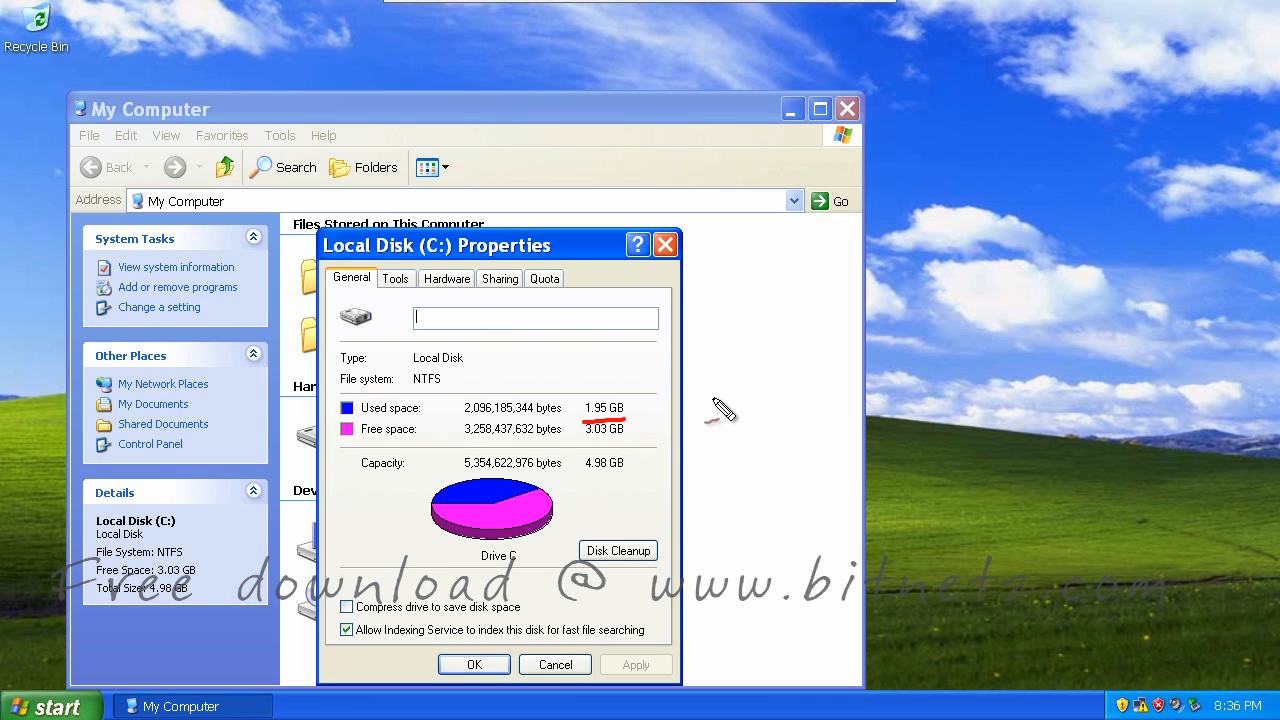
mouse_move(715, 399)
left_mouse_down()
mouse_move(718, 412)
mouse_move(775, 387)
left_mouse_up()
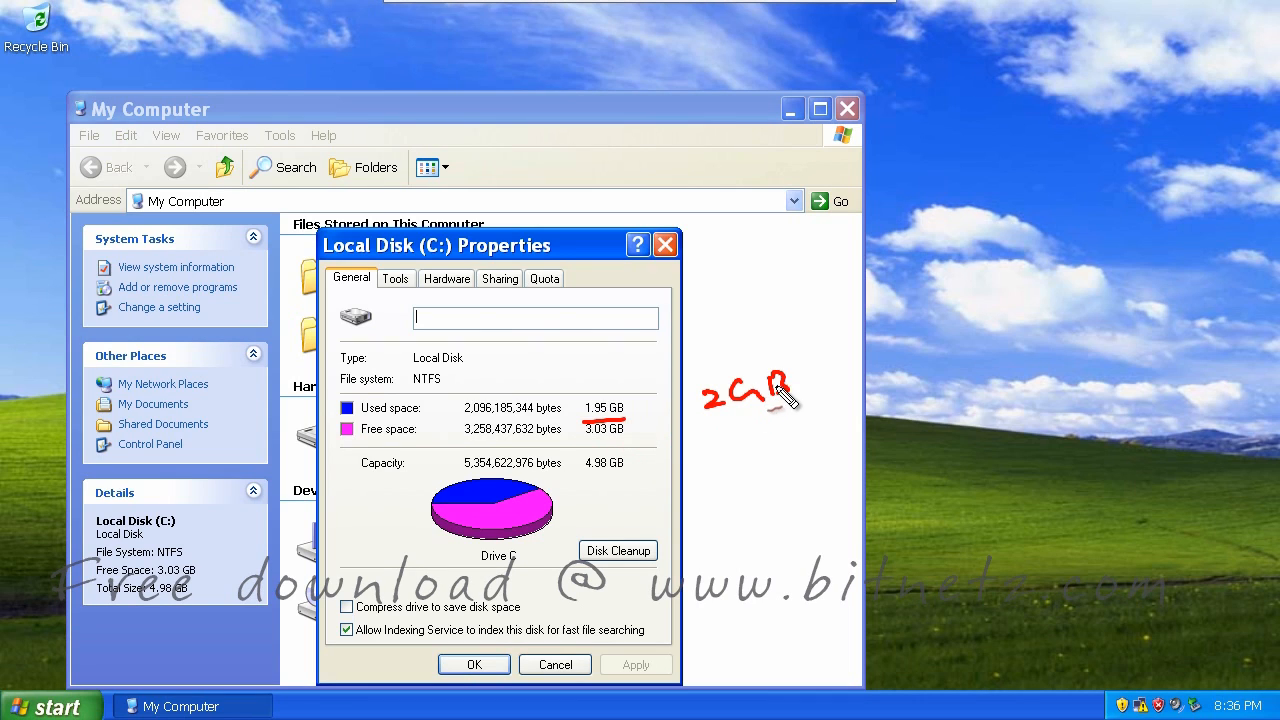
mouse_move(700, 458)
left_mouse_down()
mouse_move(709, 477)
mouse_move(749, 480)
mouse_move(803, 451)
left_mouse_up()
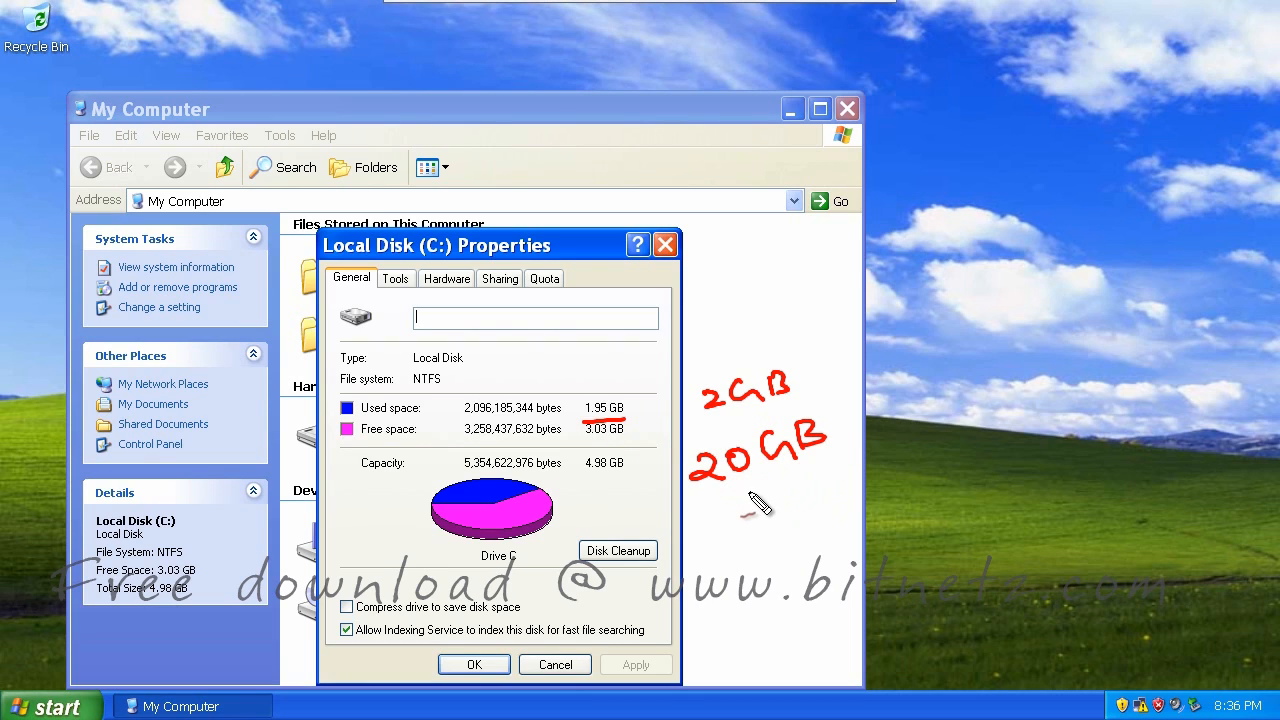
mouse_move(758, 505)
left_mouse_down()
mouse_move(771, 491)
mouse_move(860, 480)
left_mouse_up()
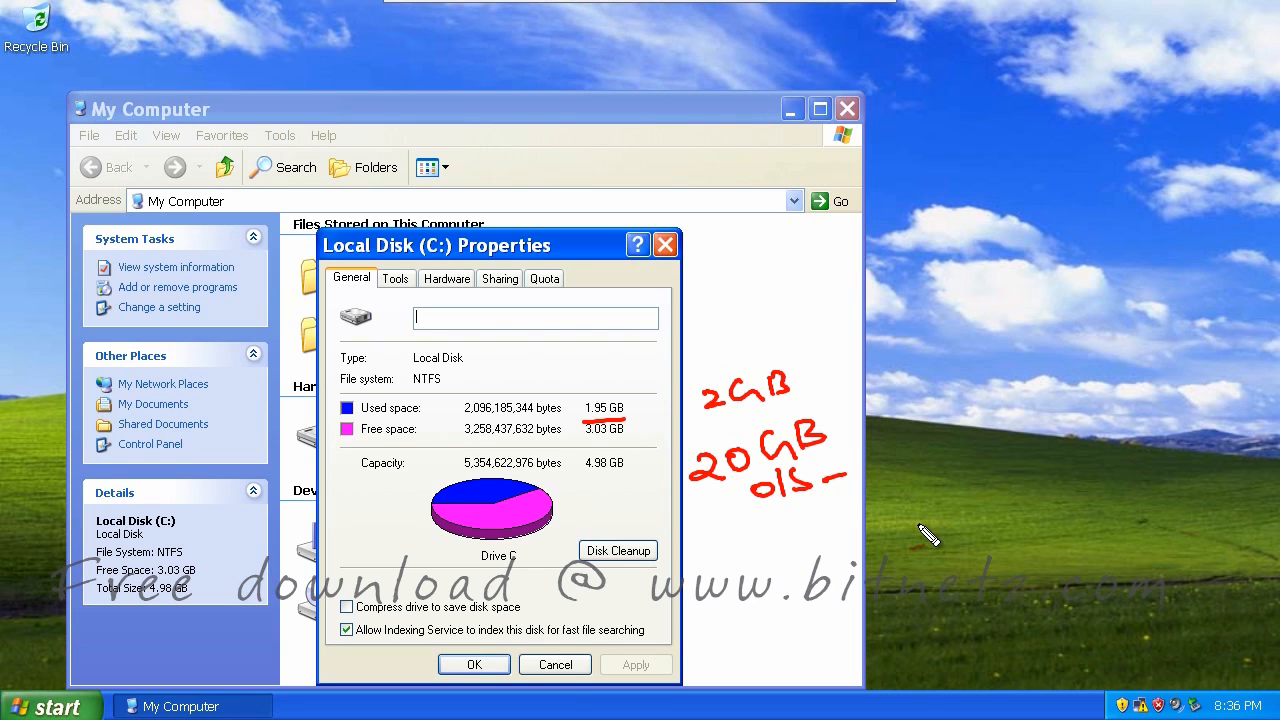
key("Escape")
left_click(848, 108)
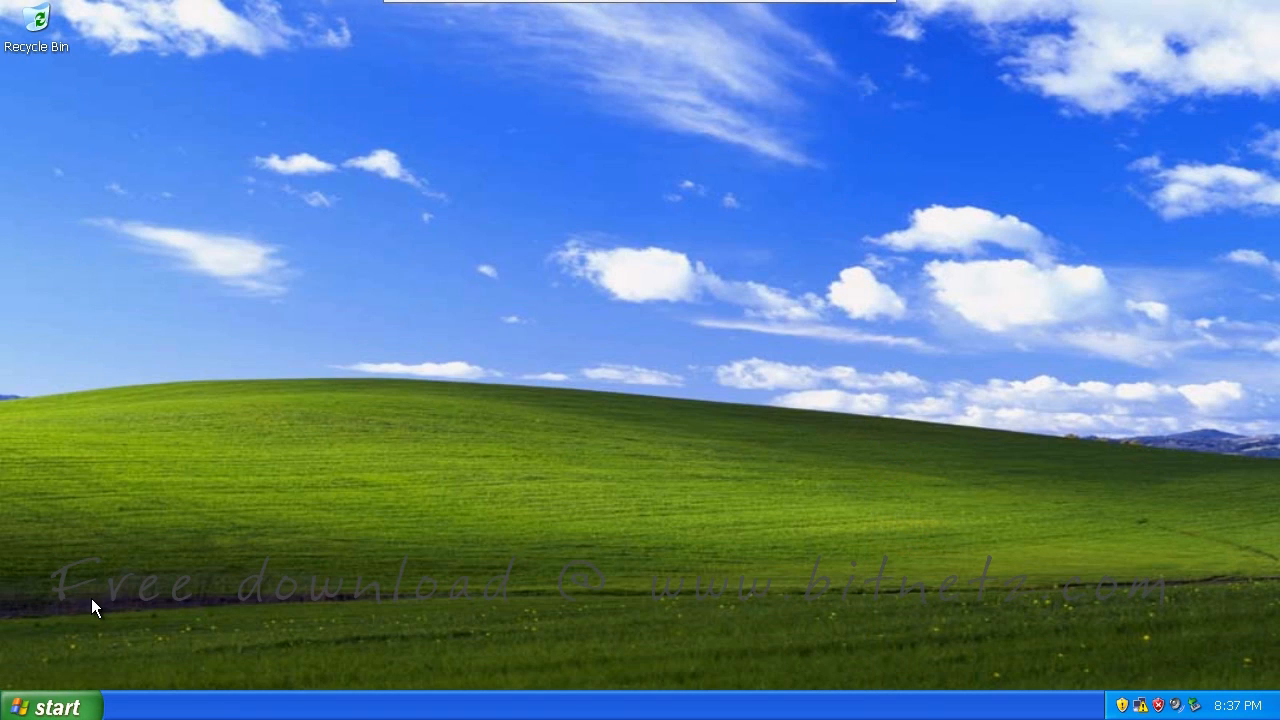
Launch Disk Cleanup from Accessories > System Tools
left_click(45, 710)
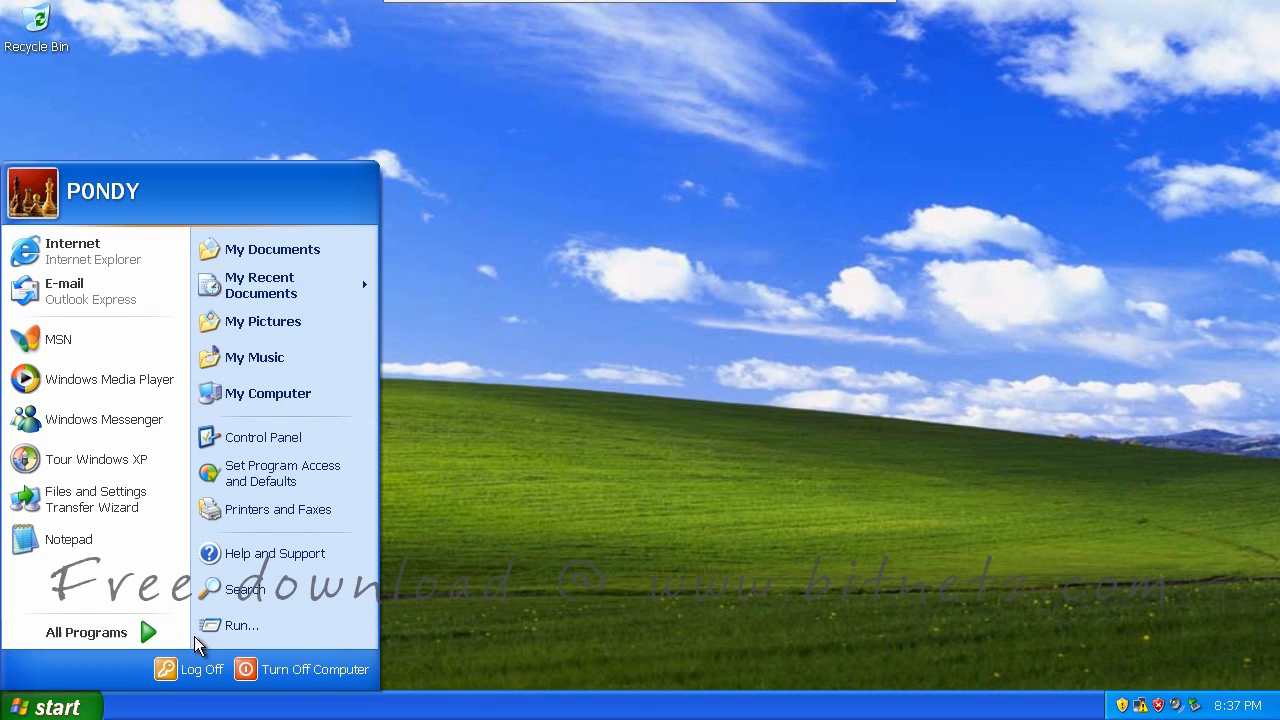
mouse_move(142, 636)
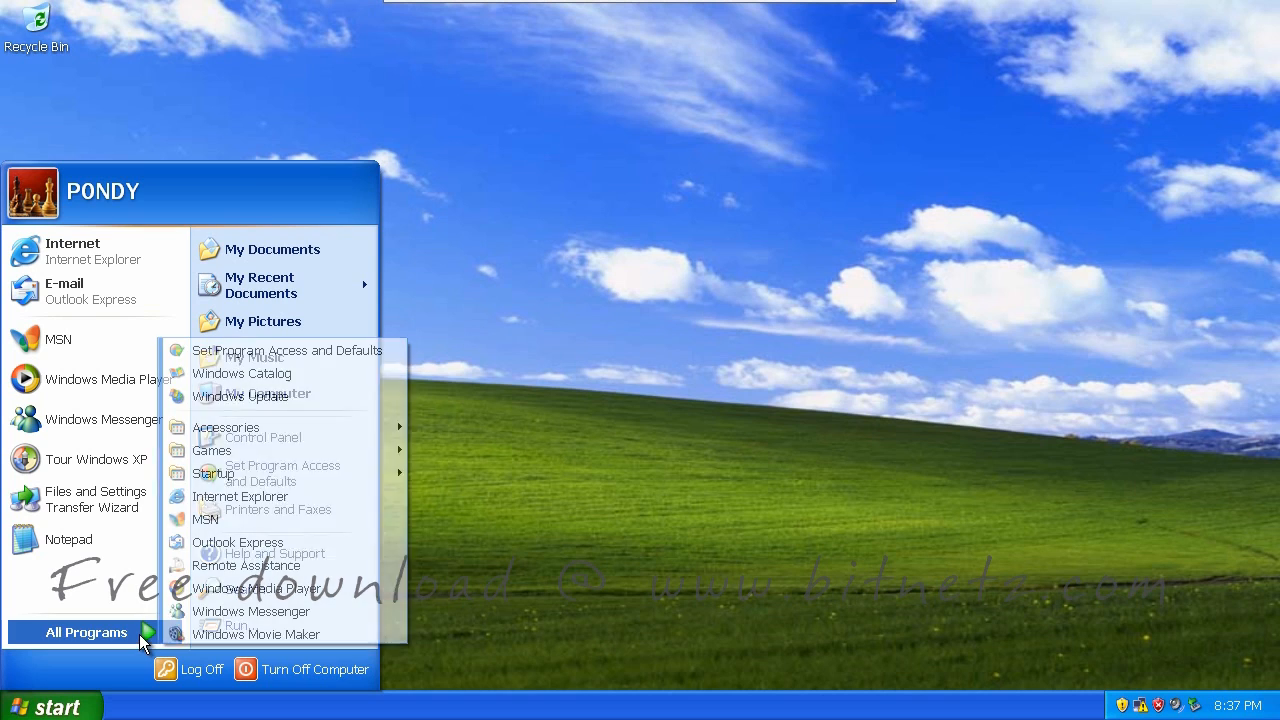
mouse_move(257, 435)
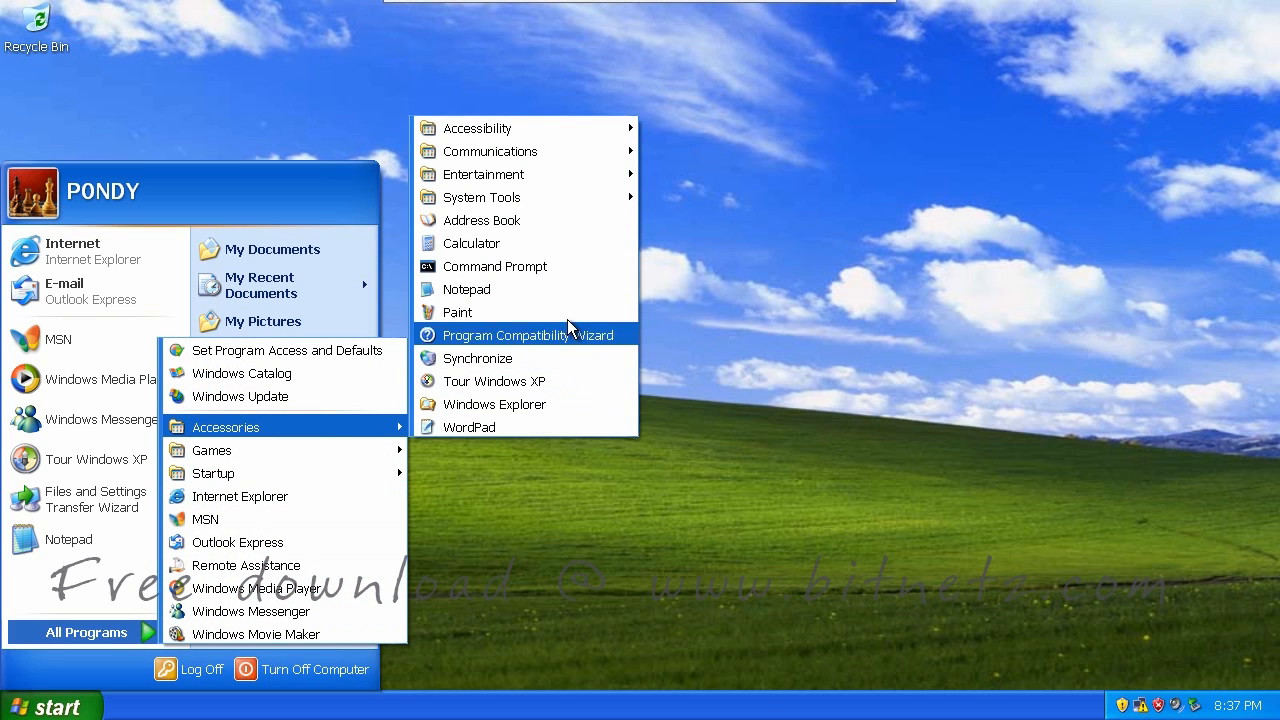
mouse_move(565, 199)
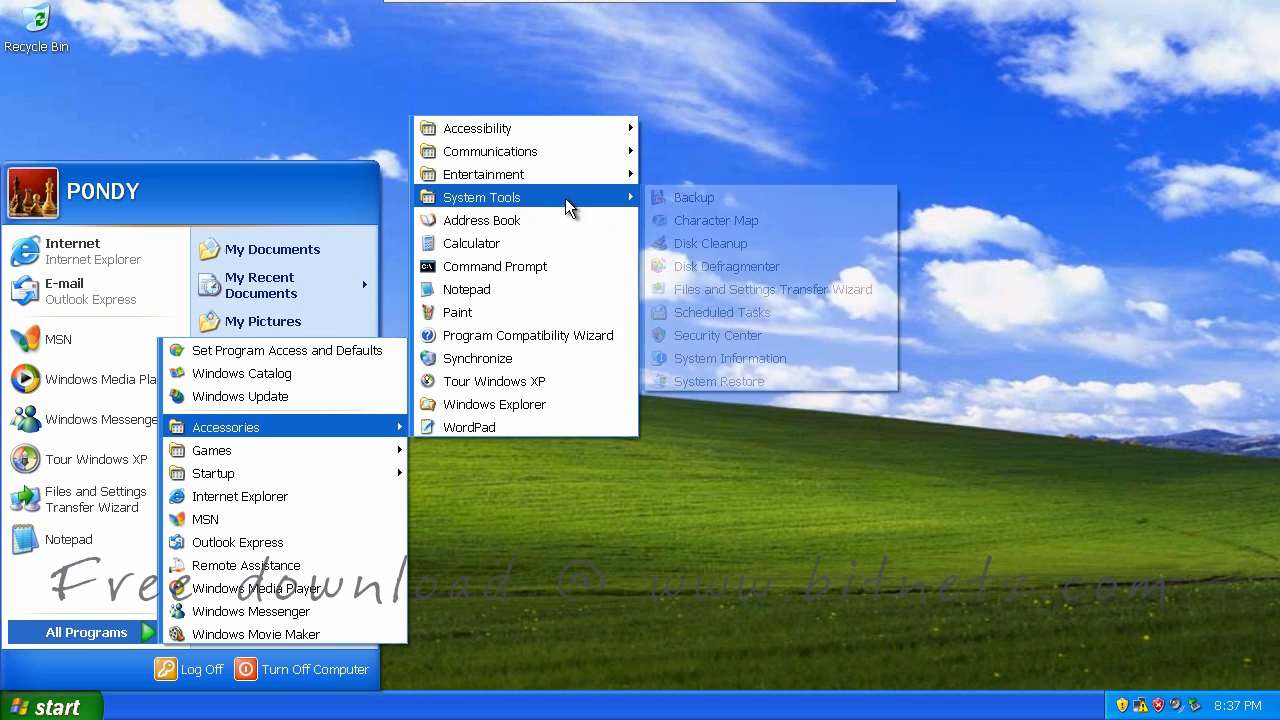
left_click(709, 247)
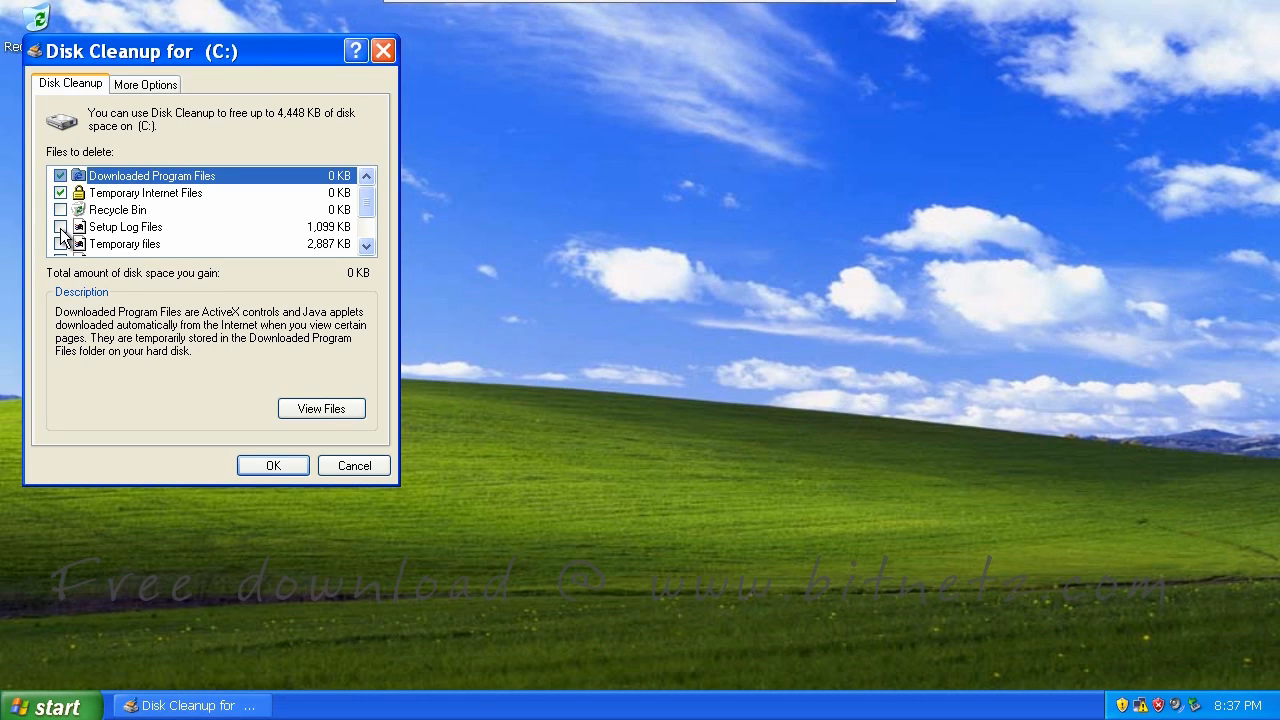
Tick Setup Log Files with Temporary files and confirm deleting the 3,985 KB
left_click(60, 227)
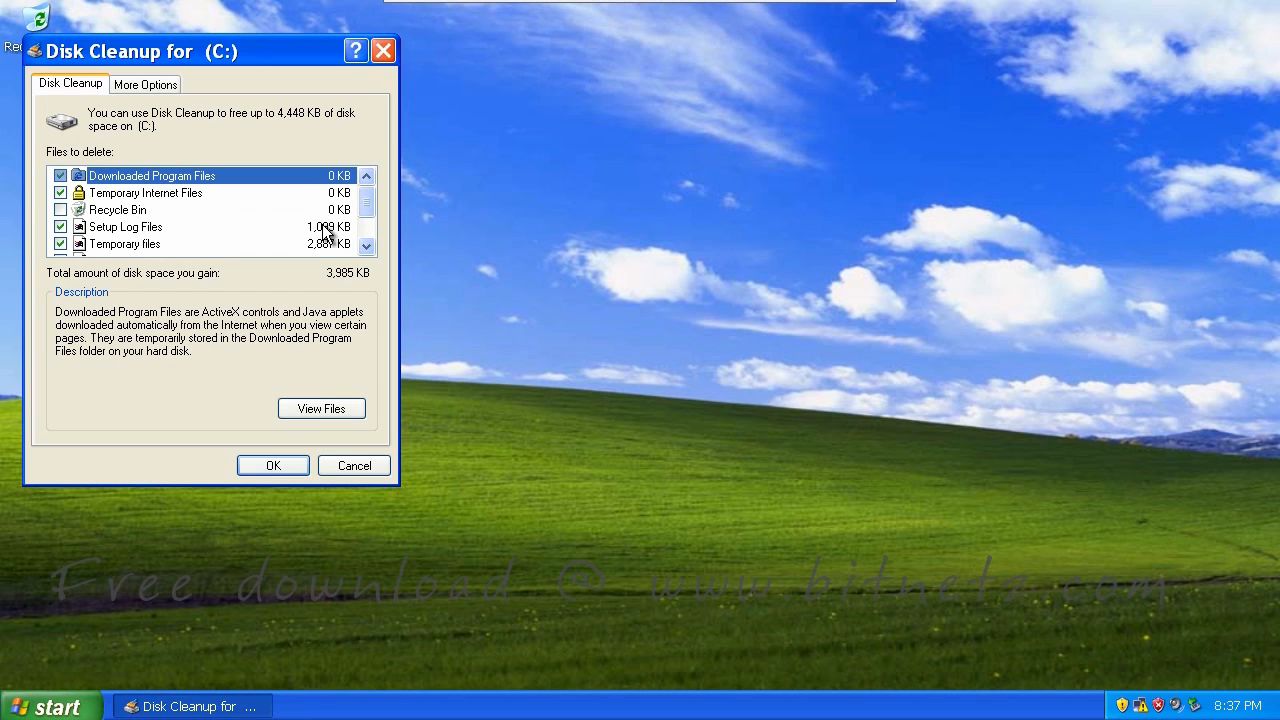
scroll(366, 208, "down", 1)
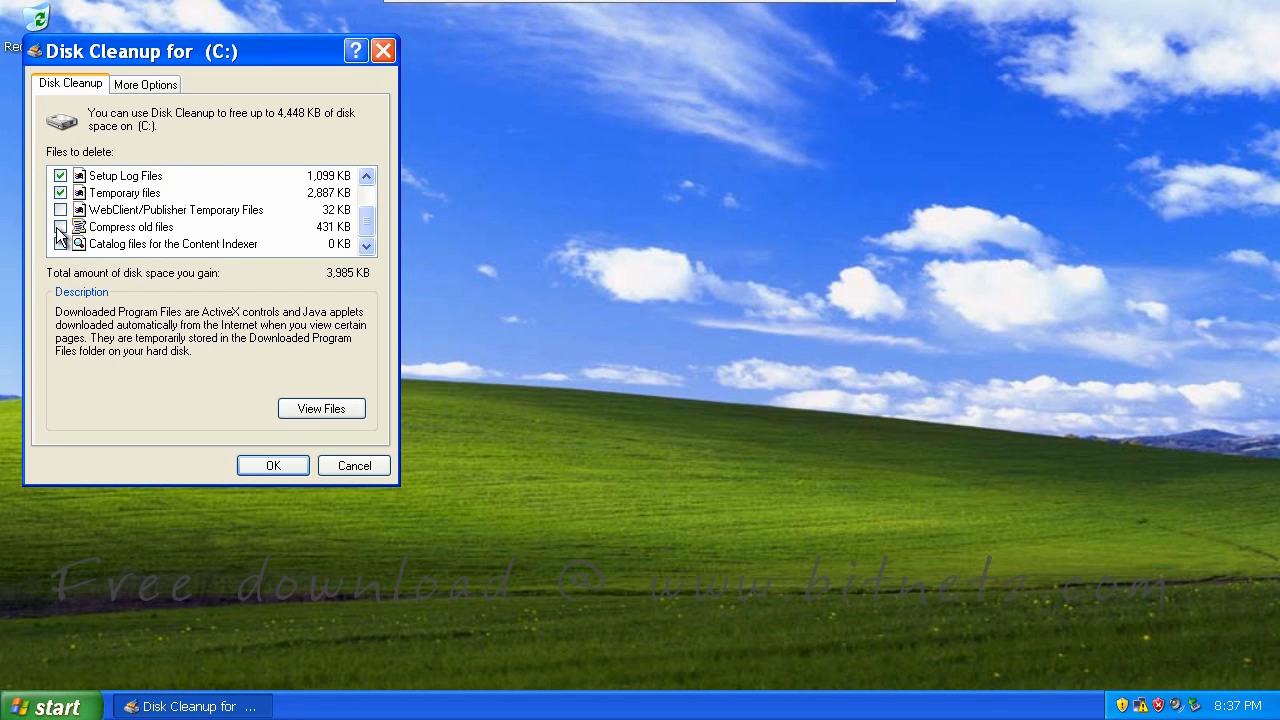
left_click(268, 466)
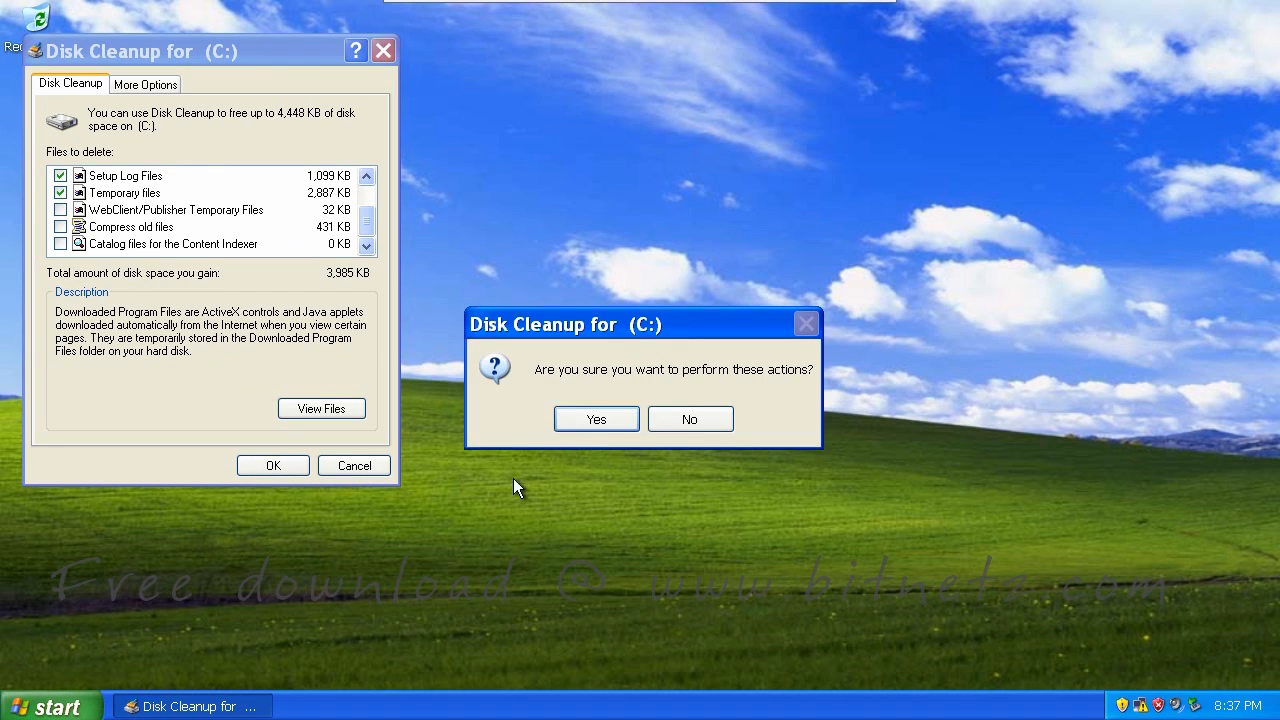
left_click(593, 424)
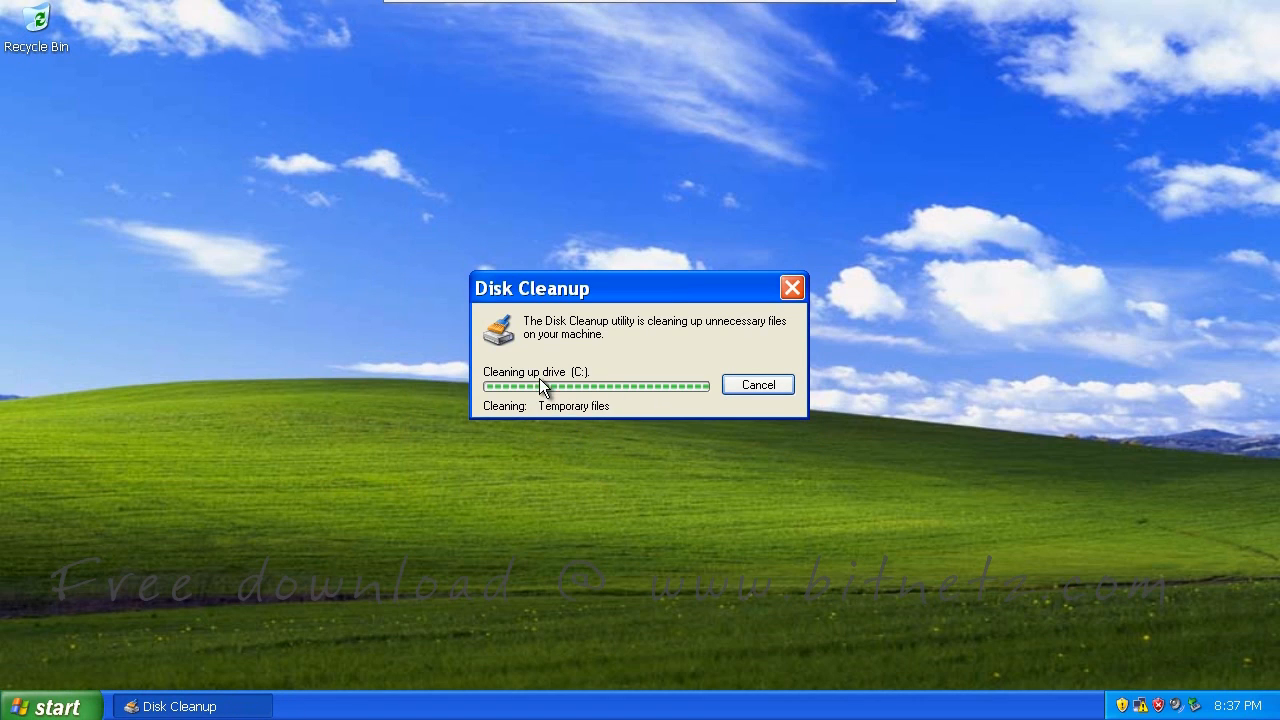
left_click(28, 706)
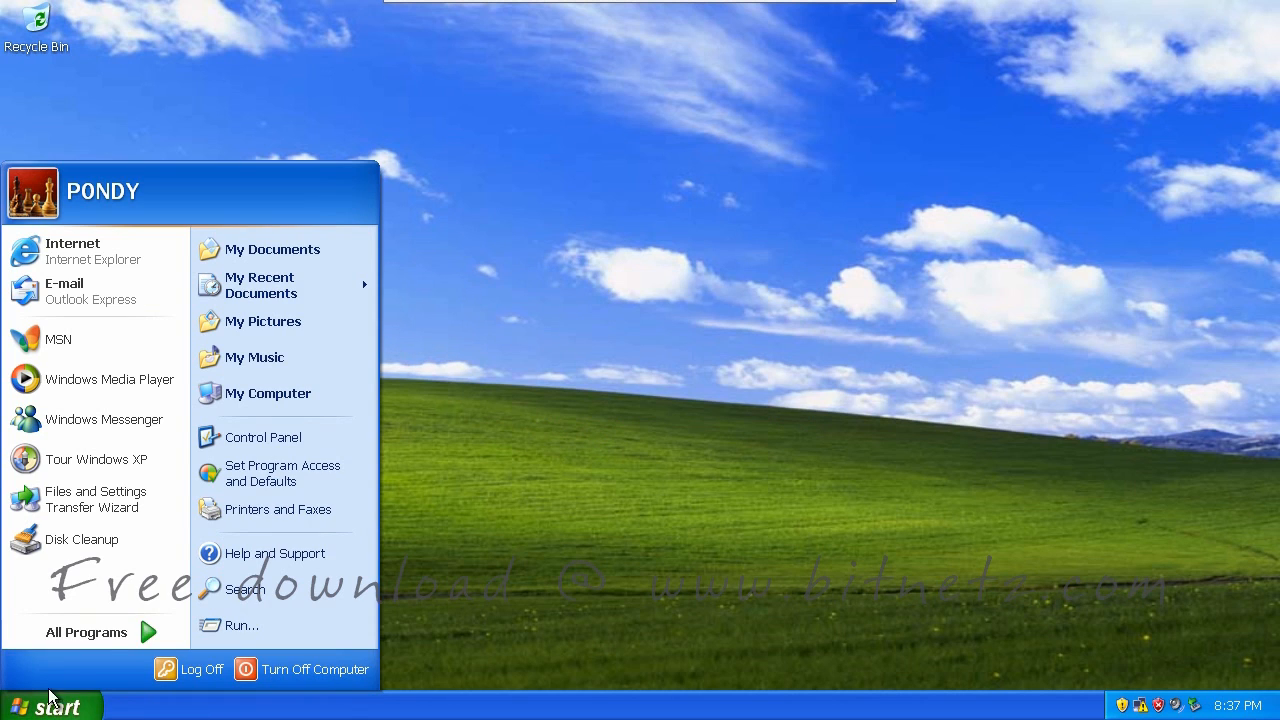
mouse_move(113, 640)
mouse_move(312, 432)
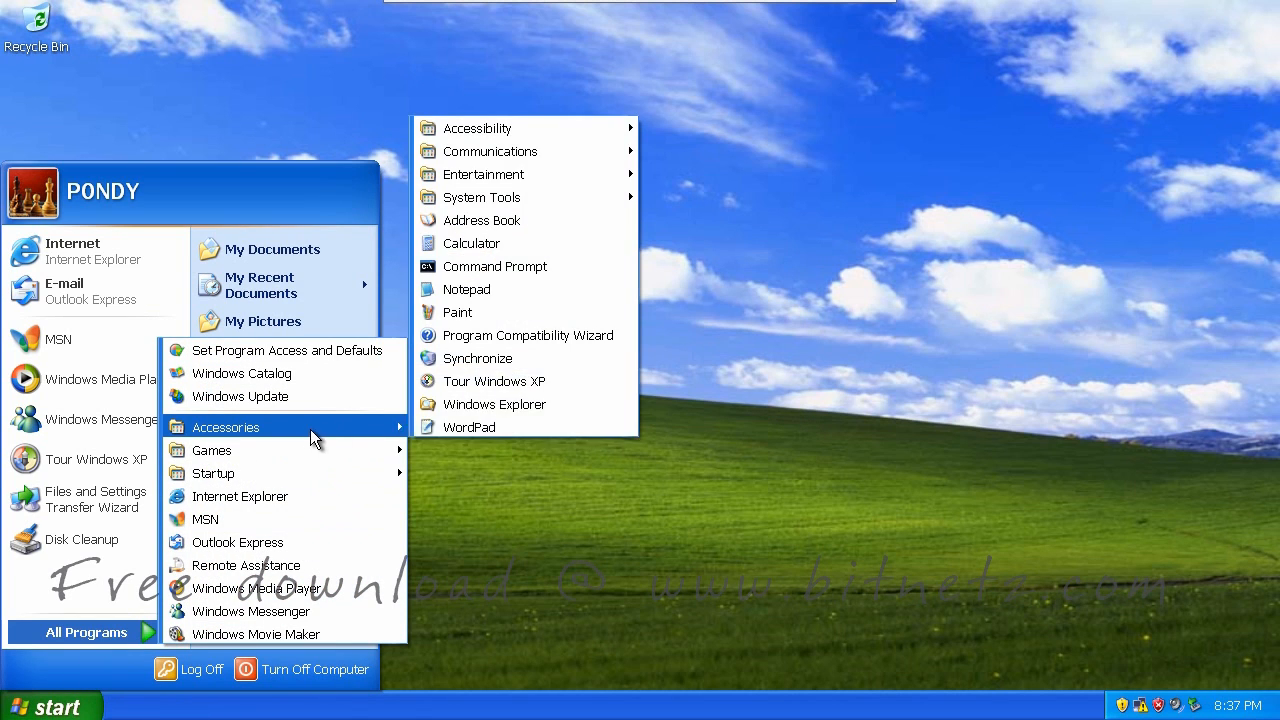
mouse_move(542, 200)
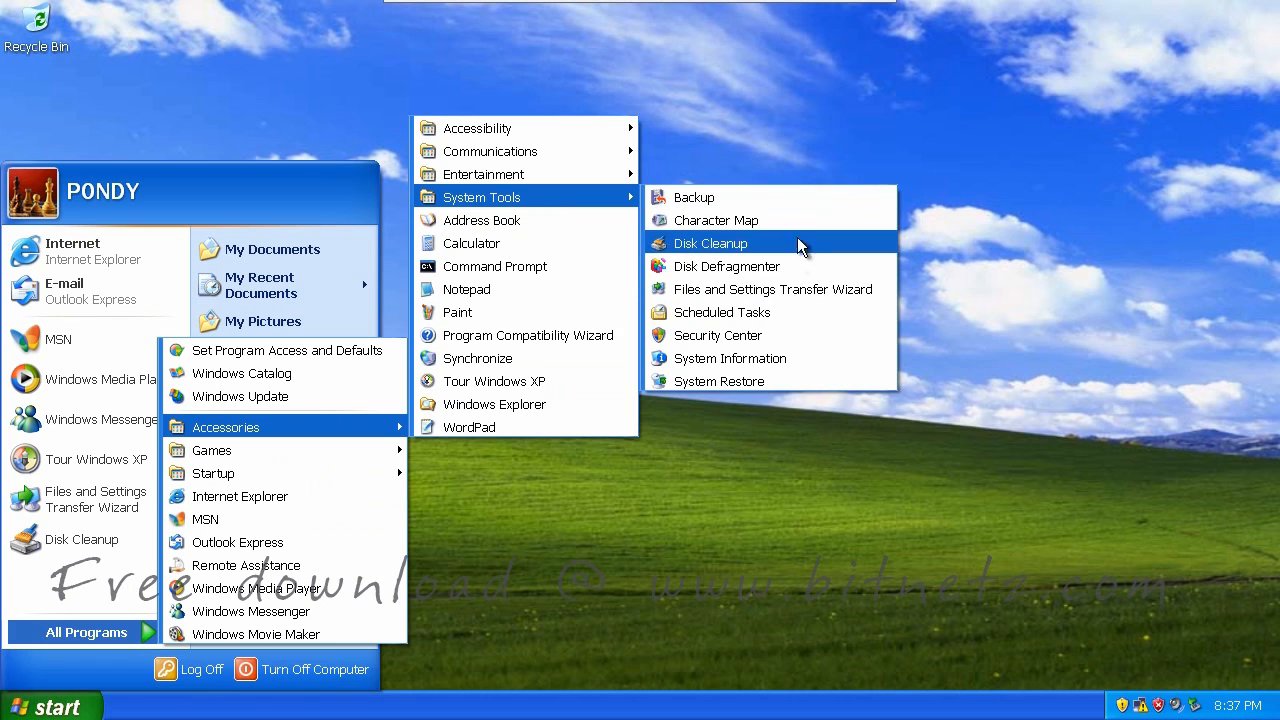
left_click(758, 268)
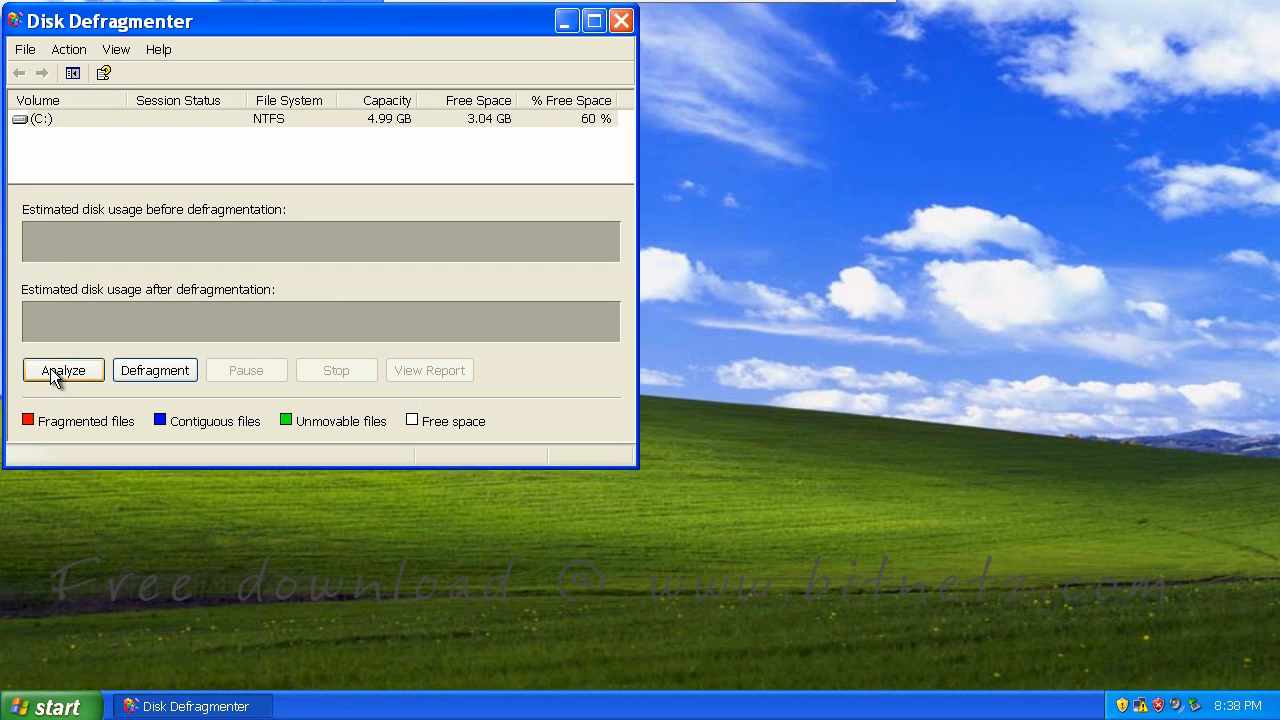
left_click(55, 373)
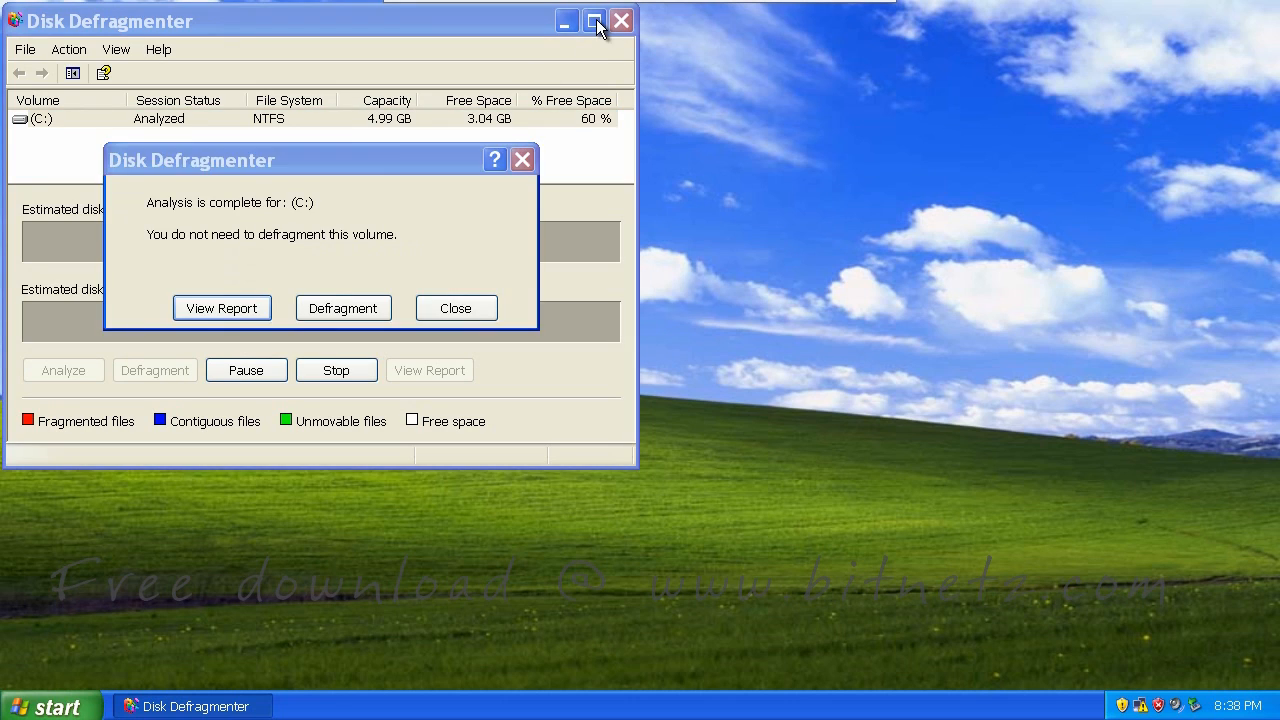
left_click(527, 160)
left_click(603, 26)
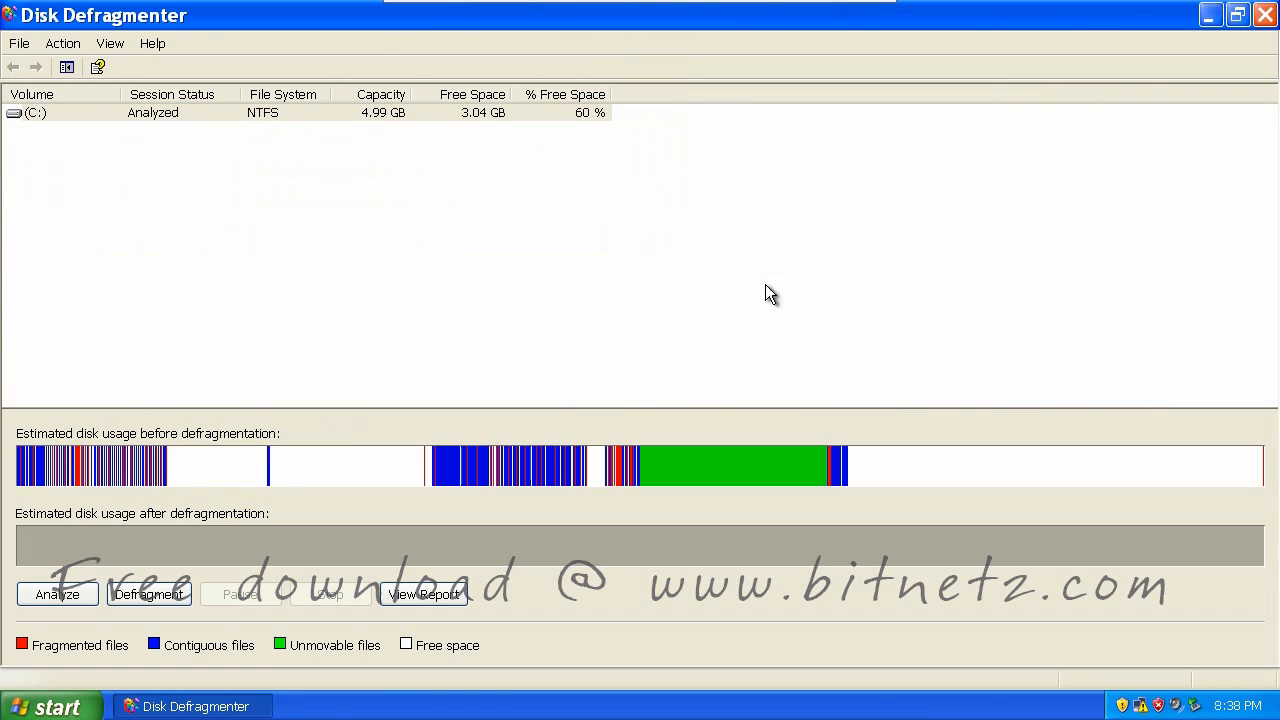
left_click_drag(74, 496, 90, 493)
left_click_drag(614, 498, 629, 493)
left_click_drag(966, 145, 996, 144)
left_click(993, 274)
left_click_drag(990, 274, 1017, 273)
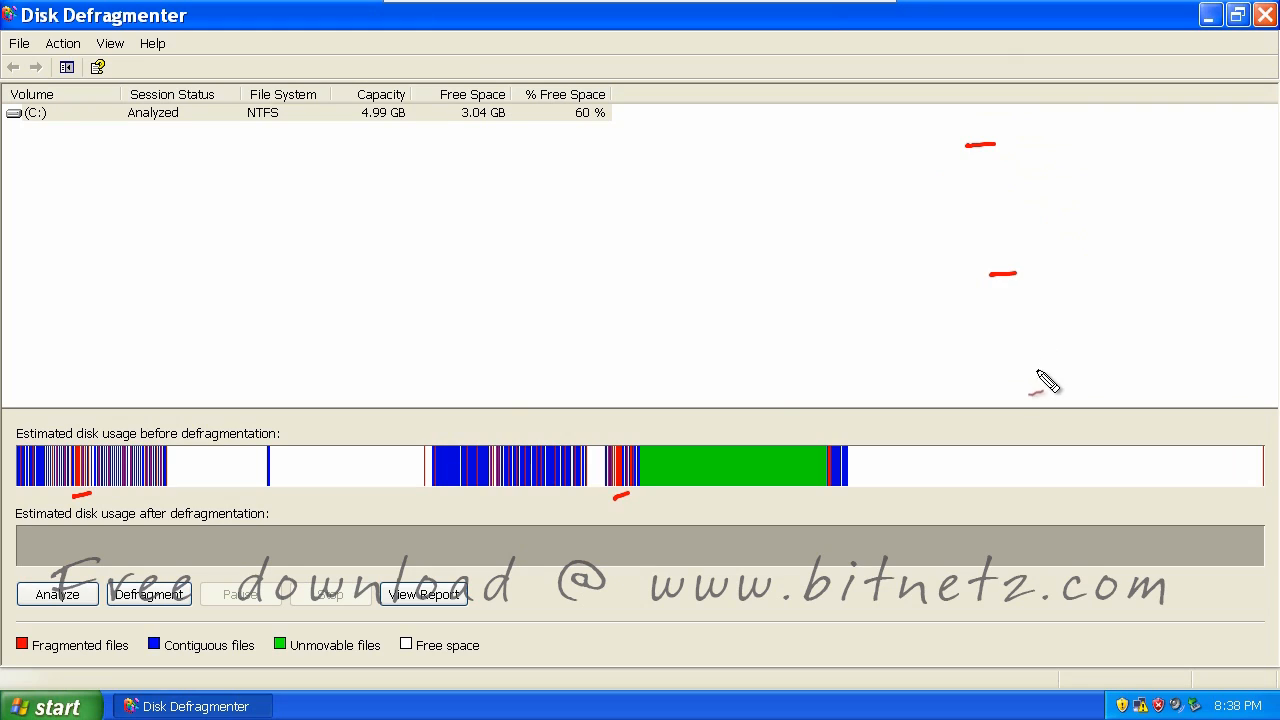
left_click_drag(1027, 373, 1048, 371)
left_click_drag(1066, 481, 1096, 477)
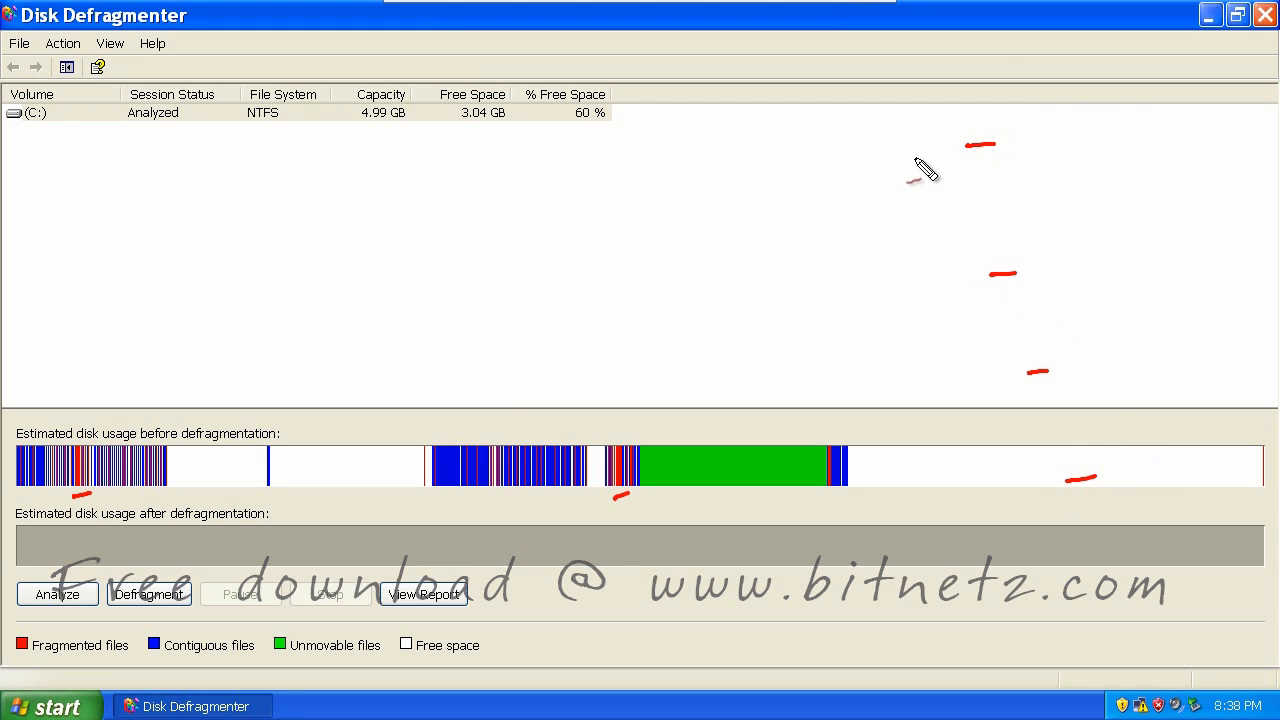
left_click_drag(1016, 130, 1050, 122)
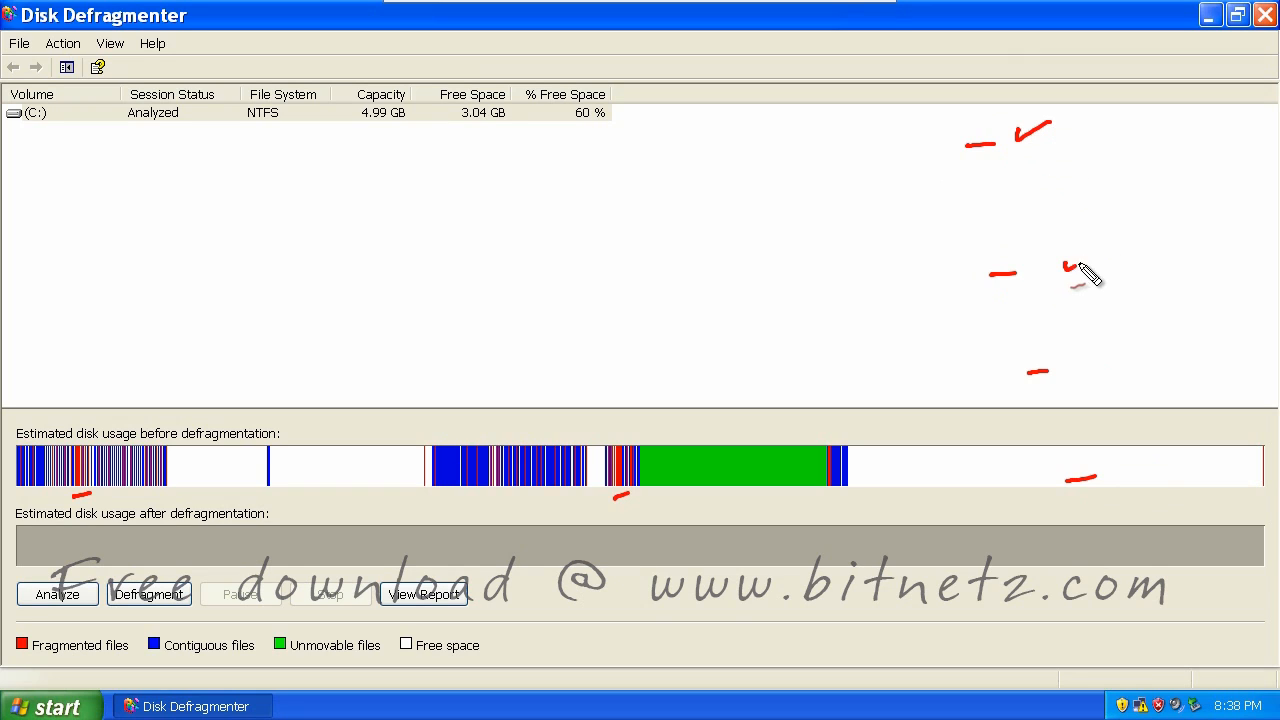
left_click_drag(1063, 262, 1097, 250)
left_click_drag(1085, 370, 1114, 363)
left_click_drag(1120, 470, 1148, 462)
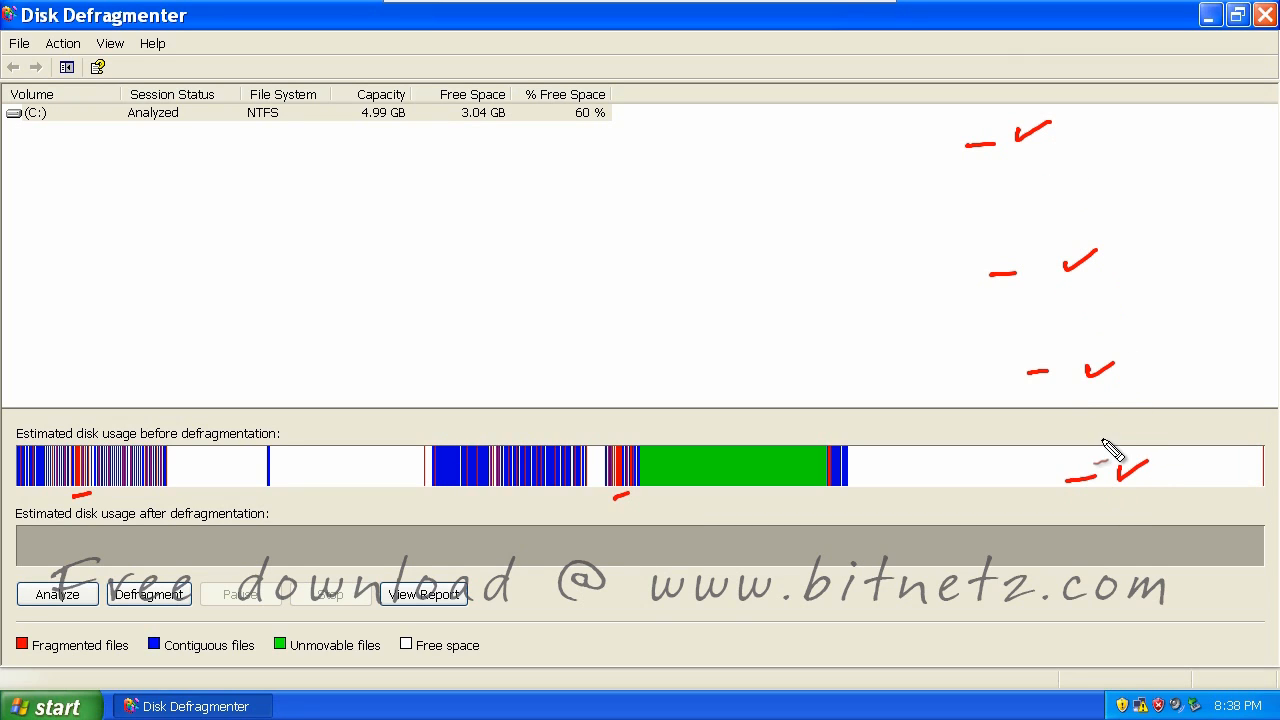
key("Escape")
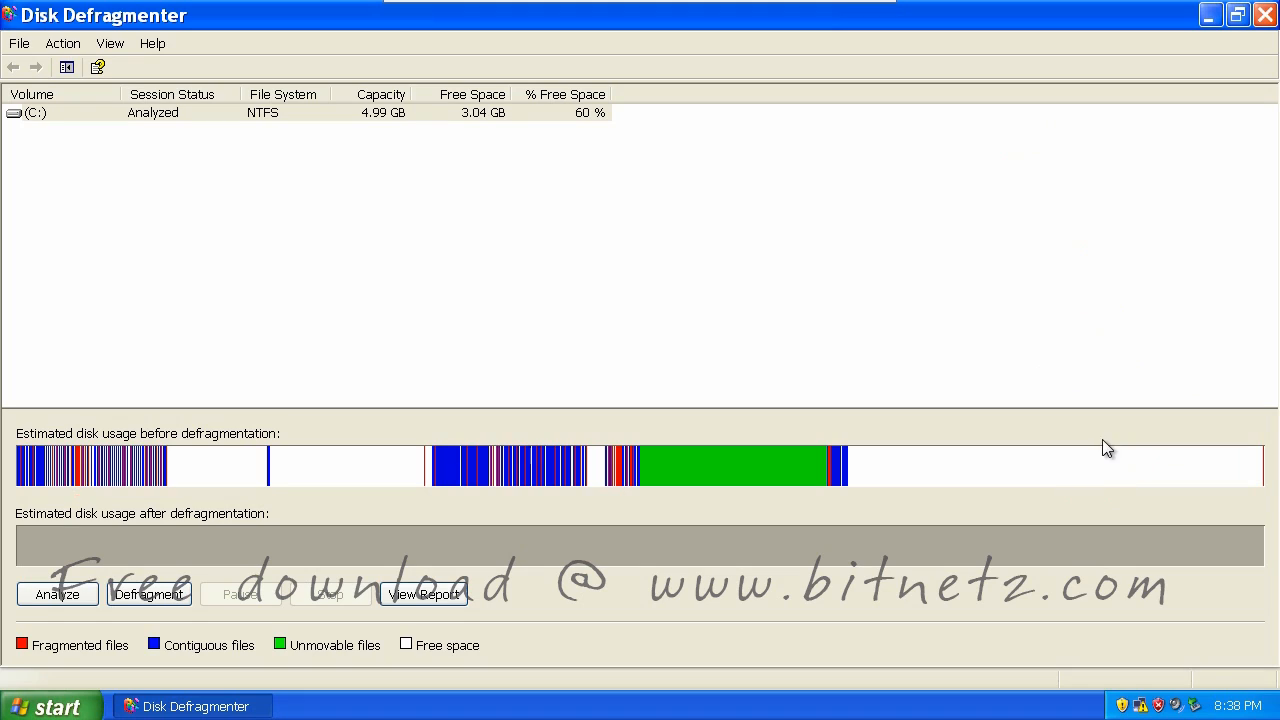
Start defragmenting drive C:, minimize Disk Defragmenter, and bring up the Start menu
left_click(150, 595)
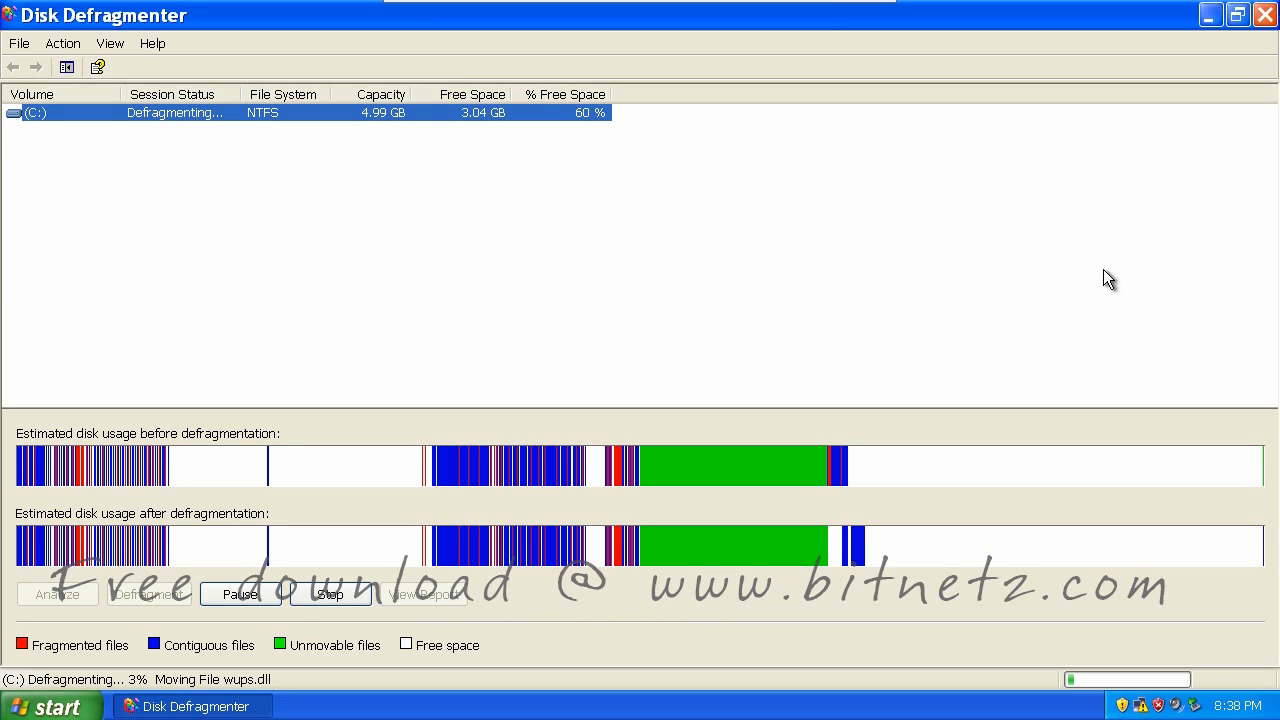
left_click(1210, 18)
key("super")
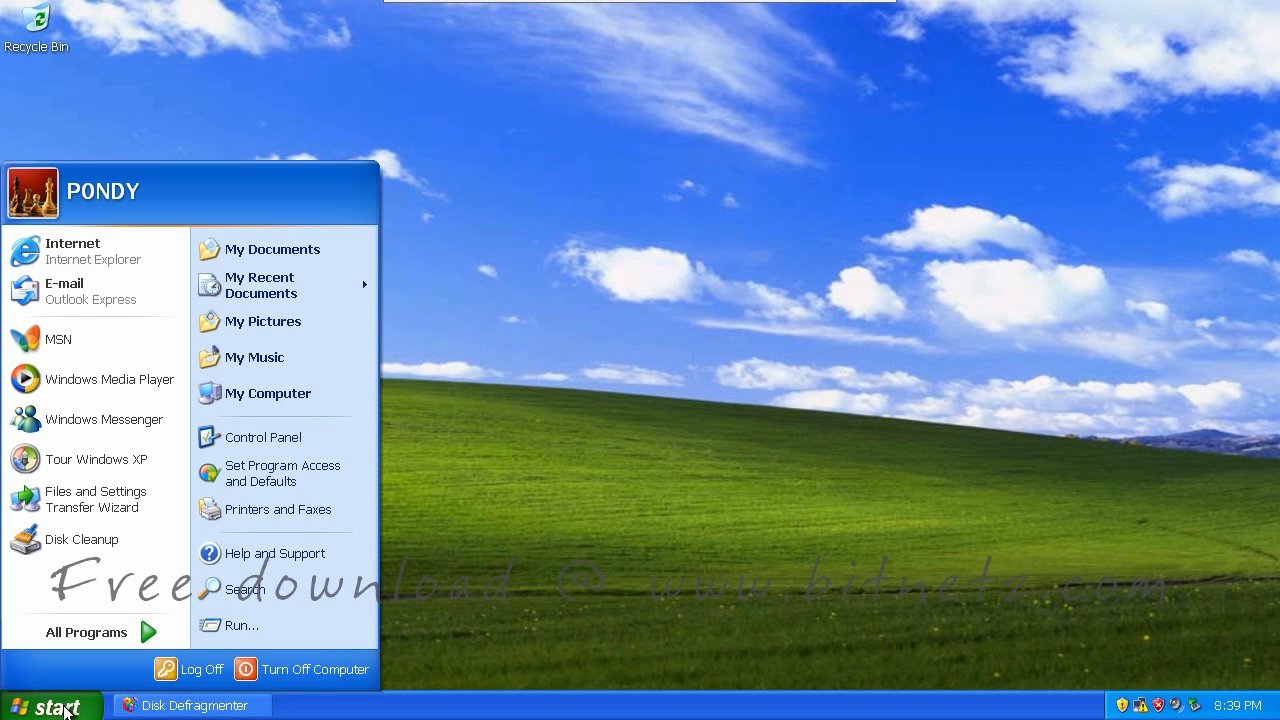
Browse My Computer > Local Disk (C:) > WINDOWS into the system32 folder
left_click(347, 396)
double_click(331, 439)
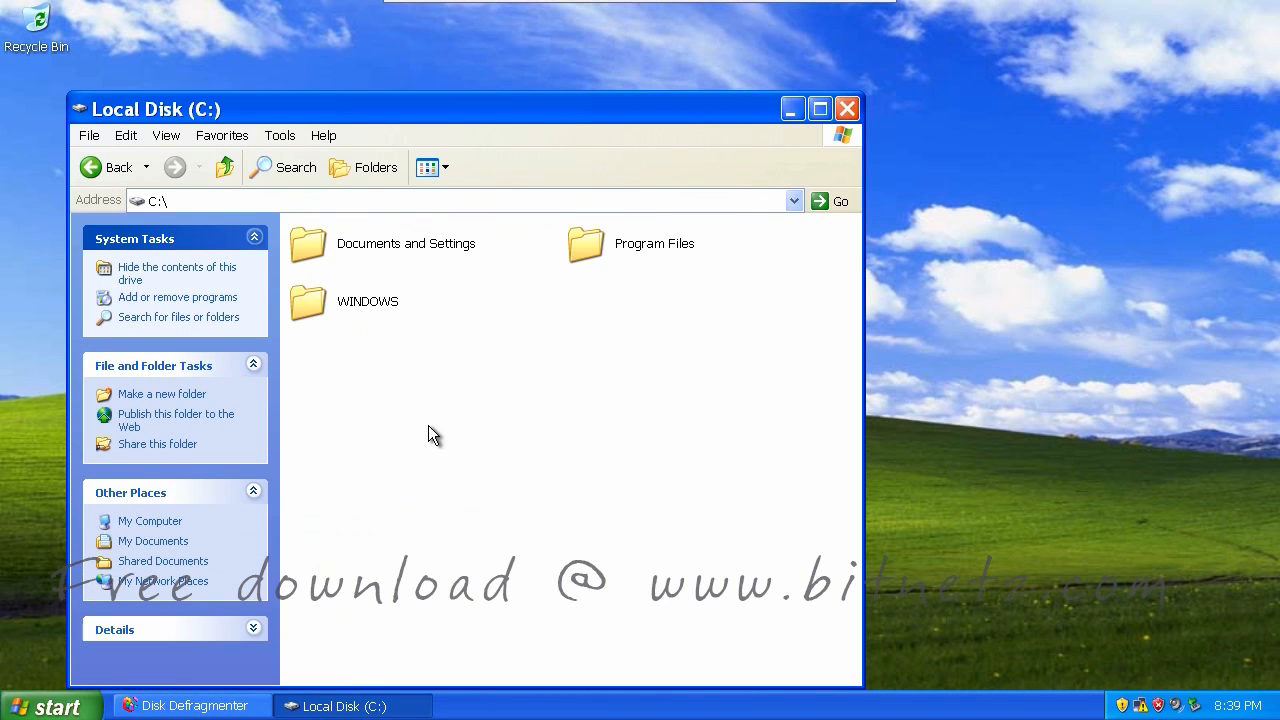
double_click(308, 300)
left_click_drag(845, 370, 849, 399)
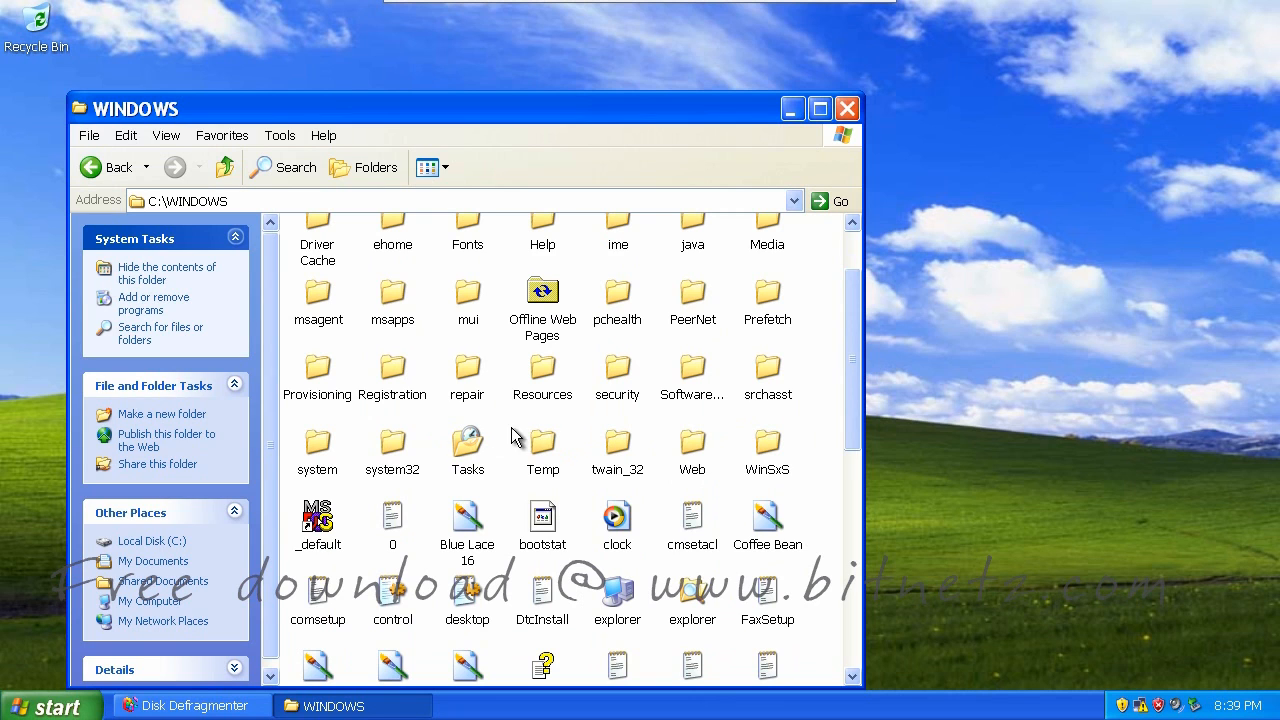
double_click(392, 444)
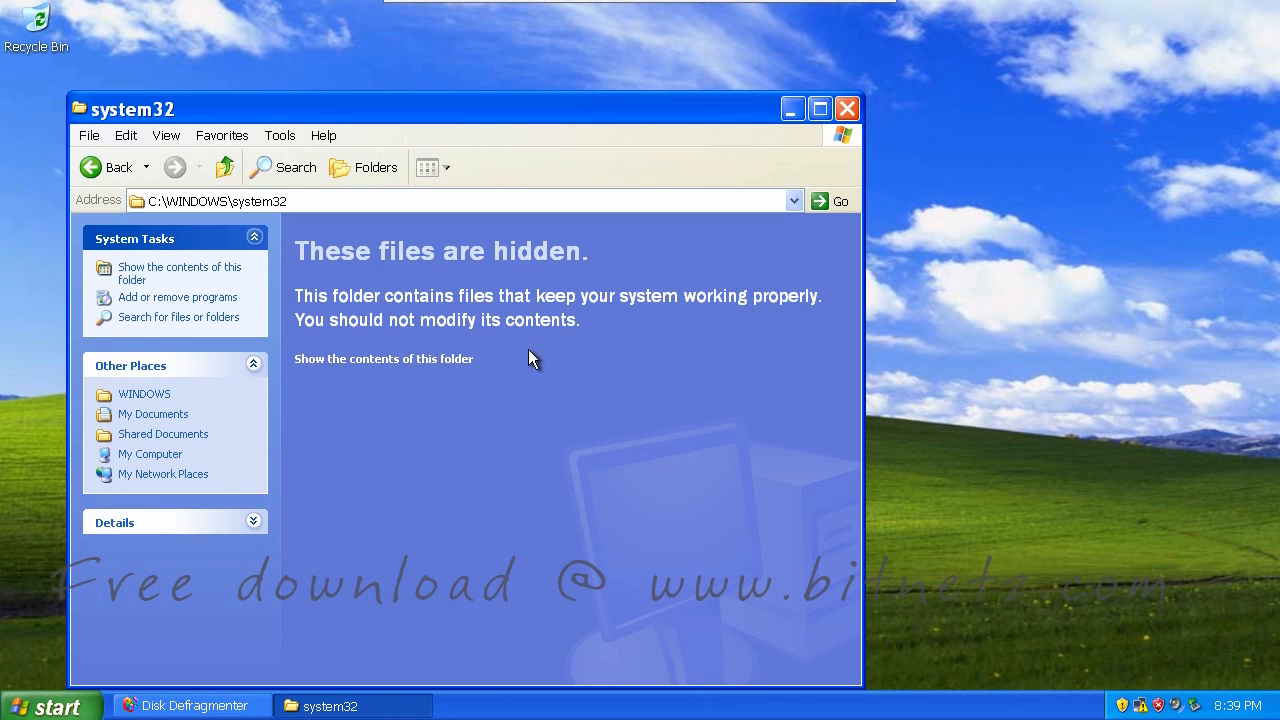
Reveal system32's hidden contents and select a file in the list
left_click(528, 357)
left_click_drag(1270, 160, 1270, 173)
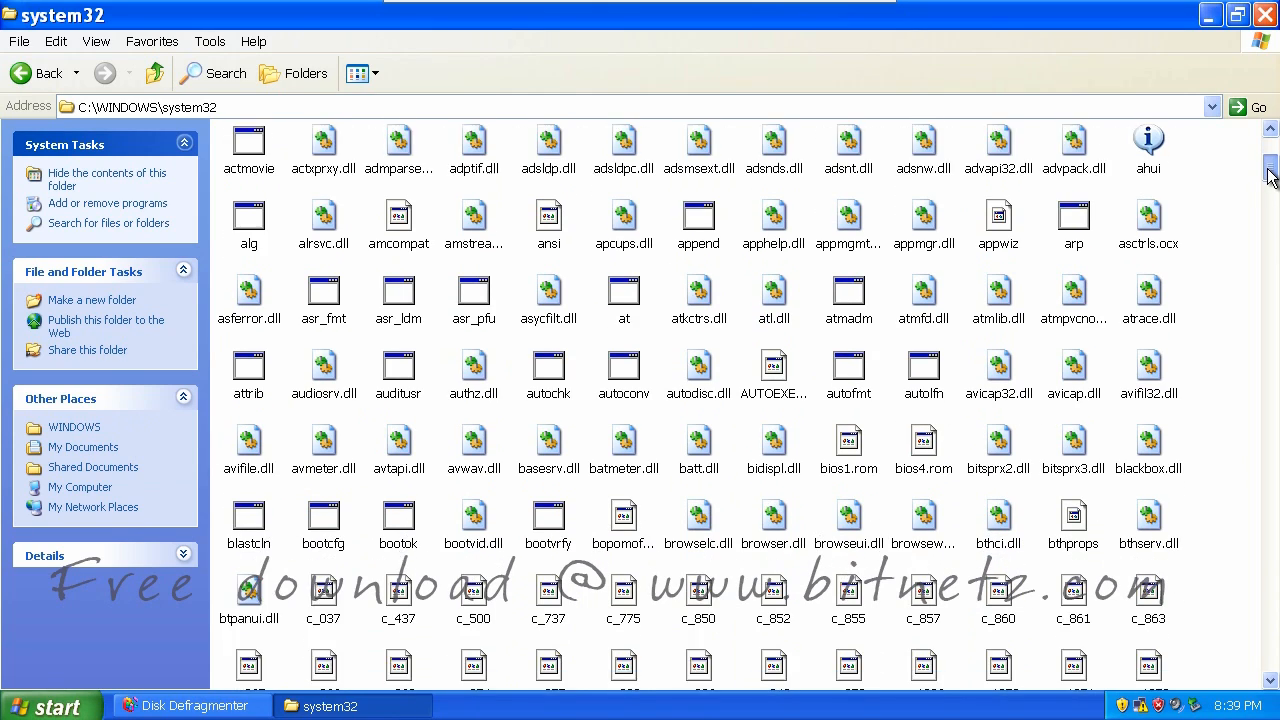
scroll(818, 267, "down", 10)
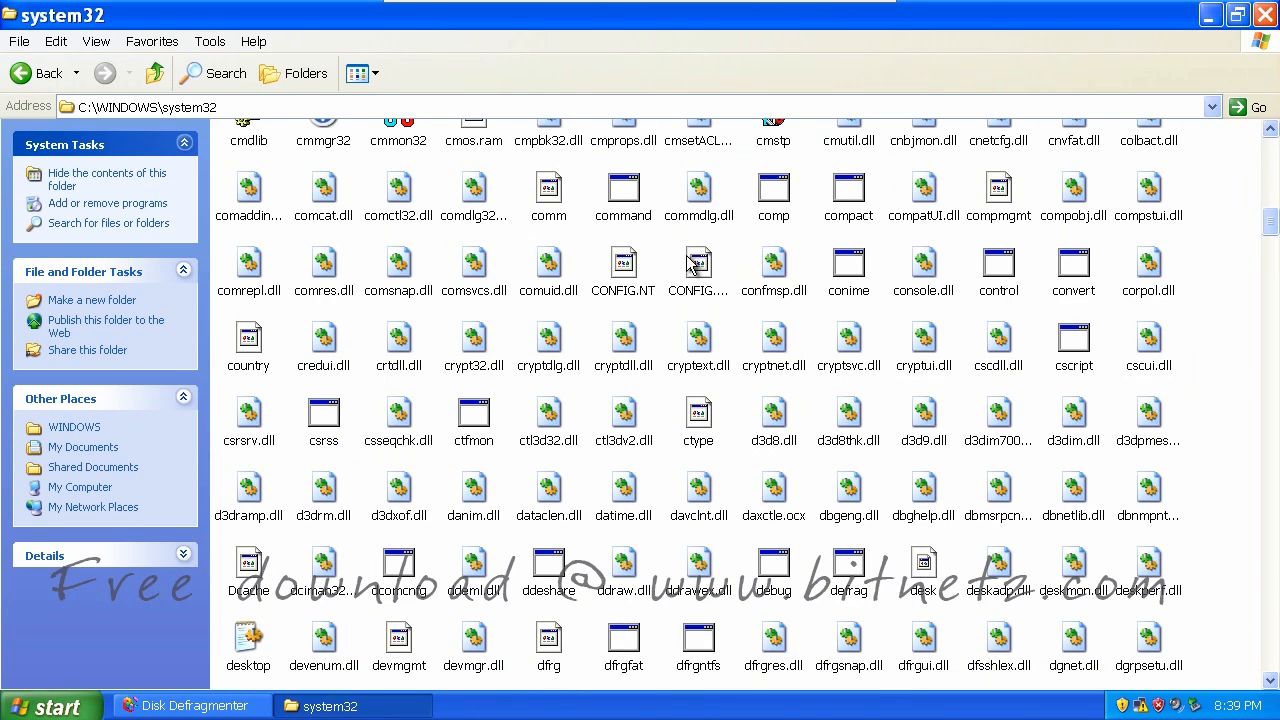
left_click(690, 262)
Jump to the wpa.dbl file in the system32 listing by typing W then P
key("w")
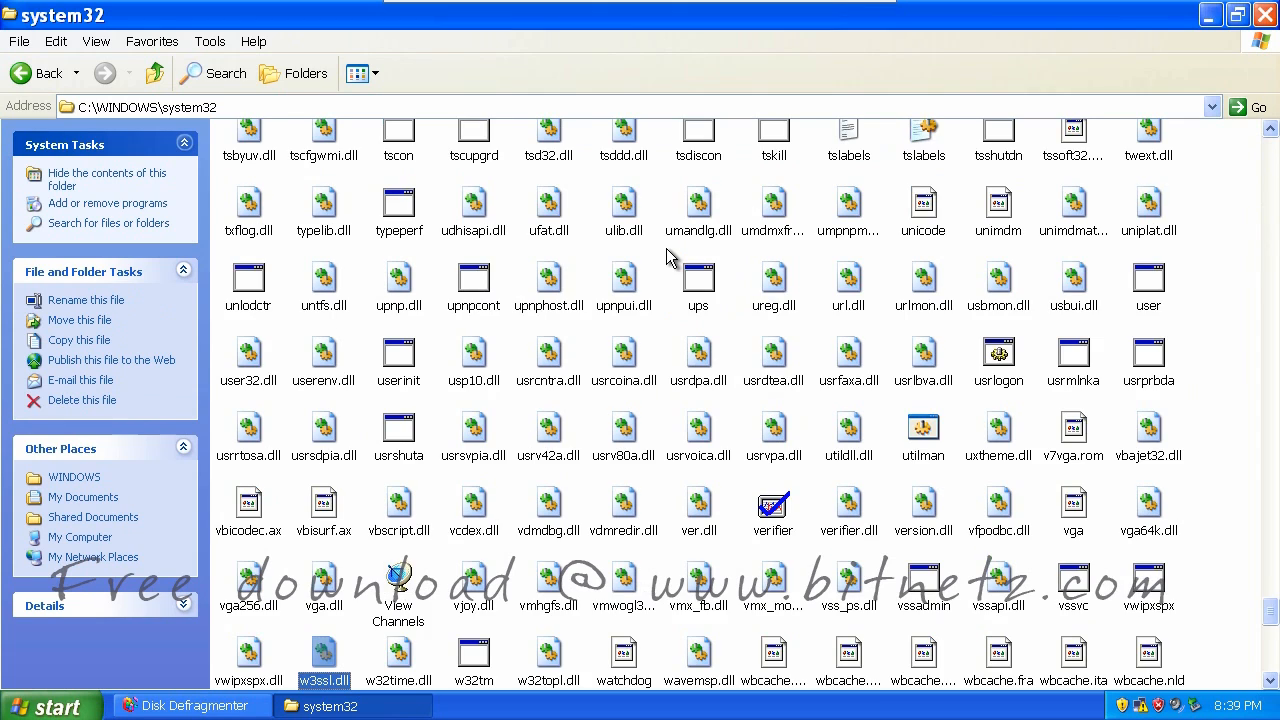
key("p")
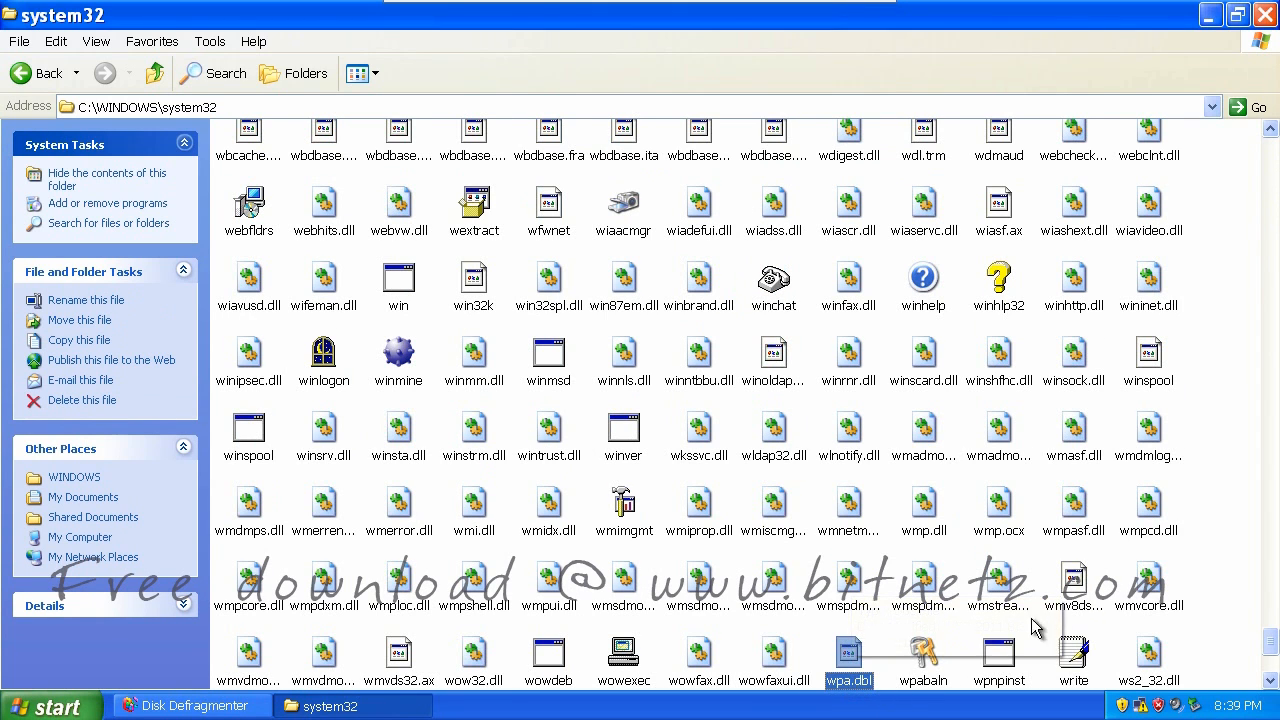
mouse_move(525, 325)
left_mouse_down()
mouse_move(728, 258)
mouse_move(870, 188)
mouse_move(925, 183)
mouse_move(998, 122)
left_mouse_up()
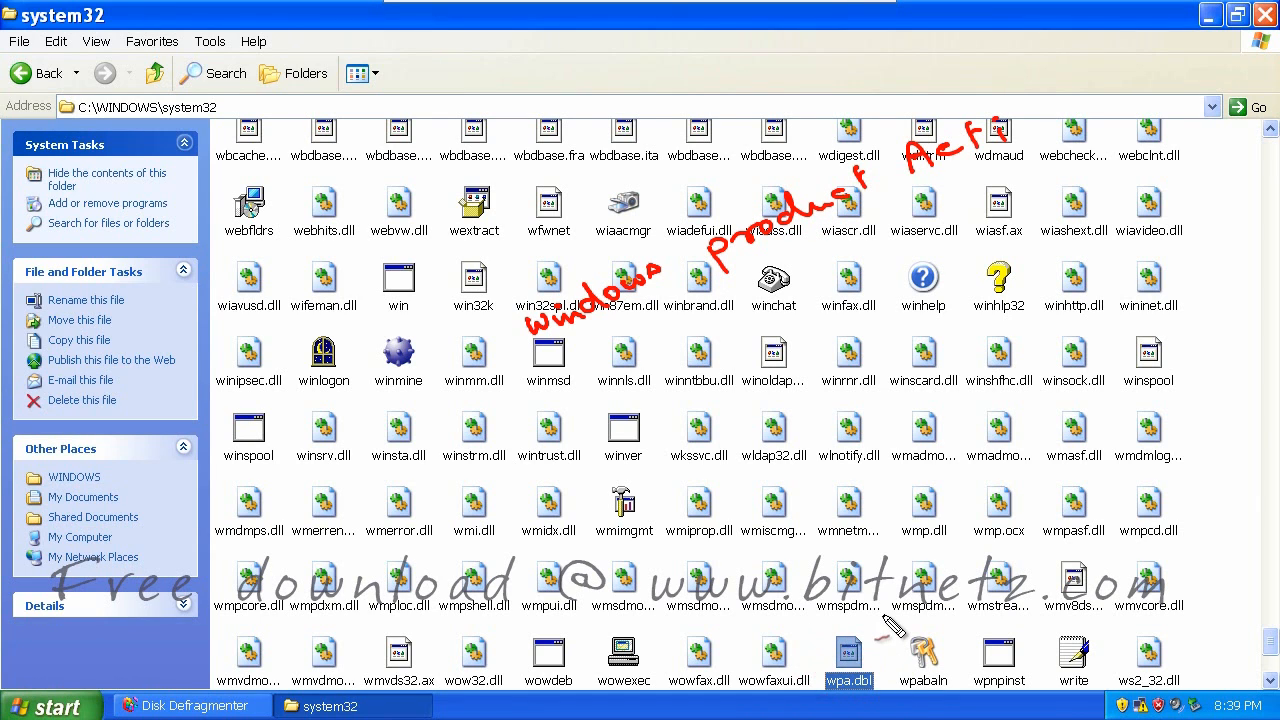
Make a series of drags and clicks near the top of the Explorer window
mouse_move(868, 646)
left_mouse_down()
mouse_move(895, 628)
mouse_move(891, 655)
left_mouse_up()
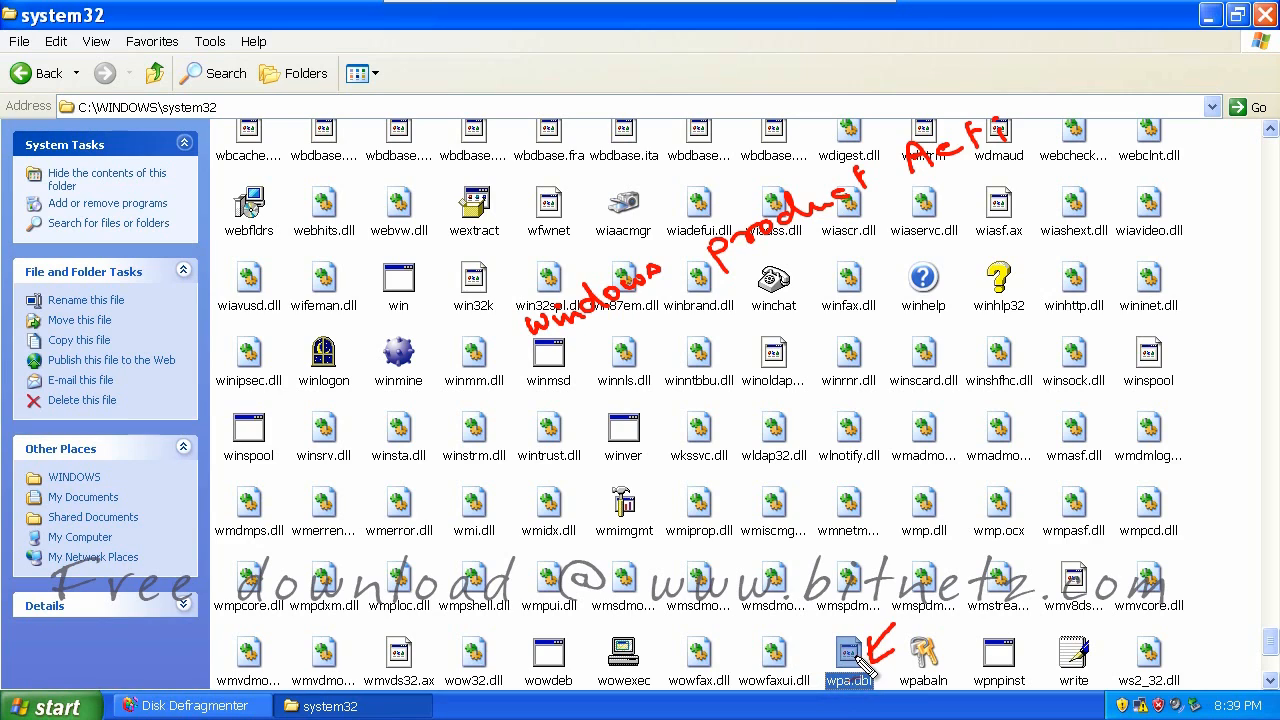
left_click_drag(1171, 110, 1186, 107)
mouse_move(480, 42)
left_mouse_down()
mouse_move(502, 40)
mouse_move(506, 64)
mouse_move(550, 66)
left_mouse_up()
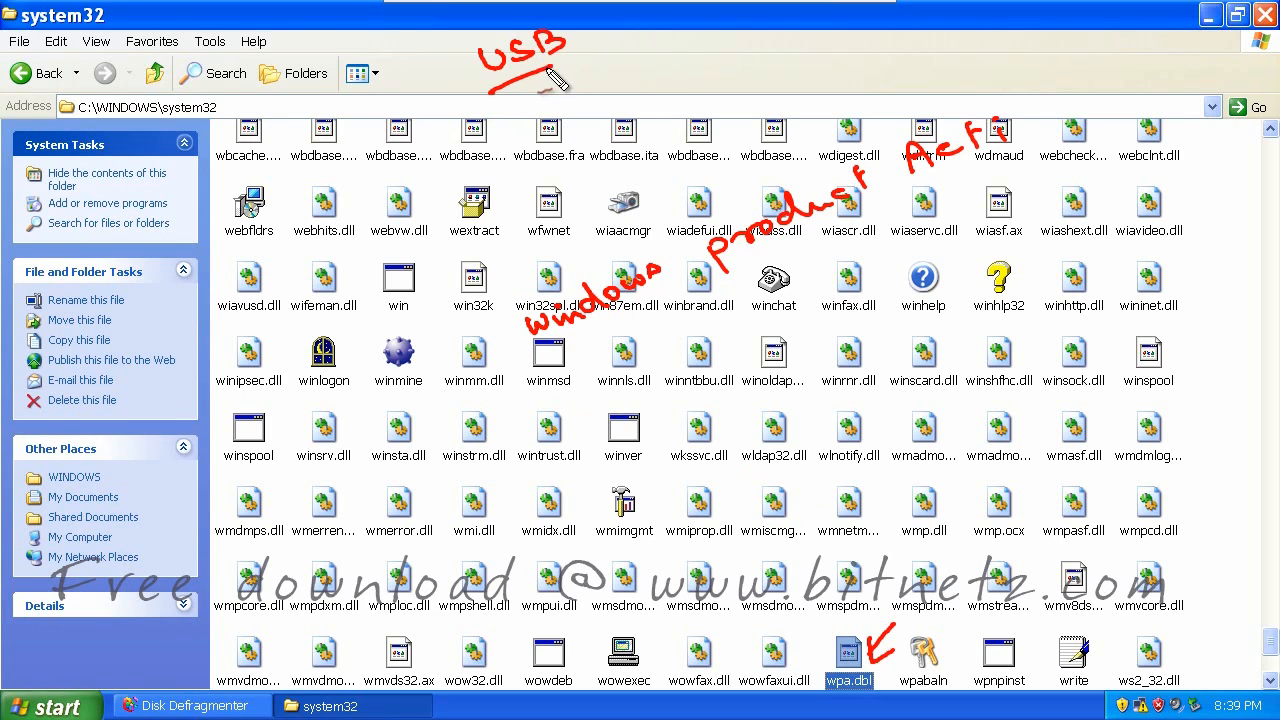
left_click_drag(500, 100, 555, 86)
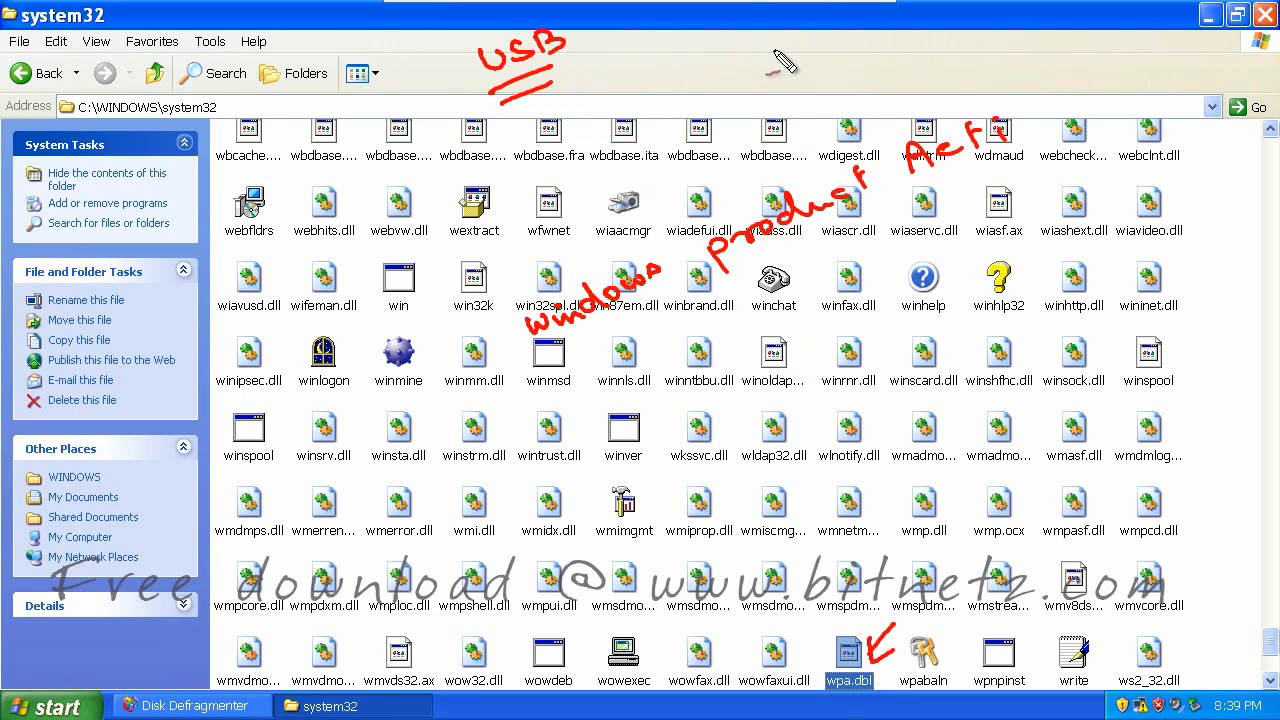
mouse_move(785, 48)
left_mouse_down()
mouse_move(784, 66)
mouse_move(826, 60)
left_mouse_up()
left_click(795, 48)
left_click(796, 58)
left_click(867, 47)
left_click(909, 43)
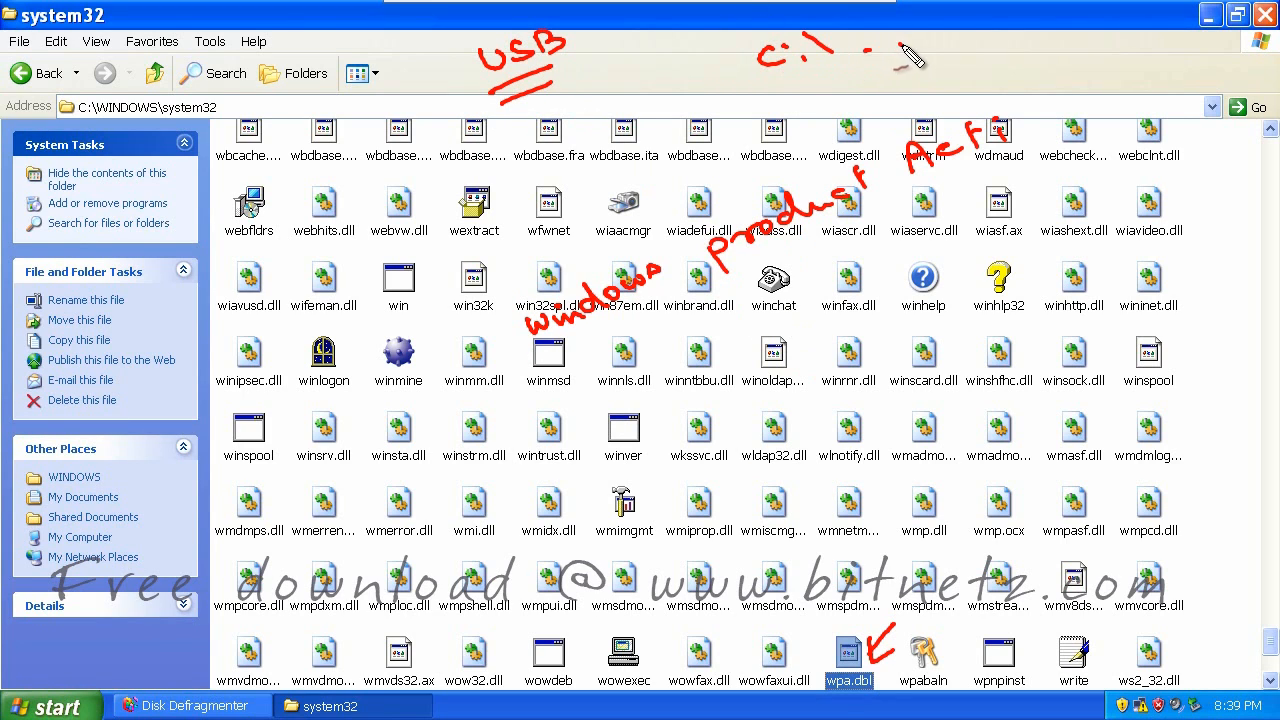
left_click(934, 39)
left_click(957, 37)
left_click(986, 33)
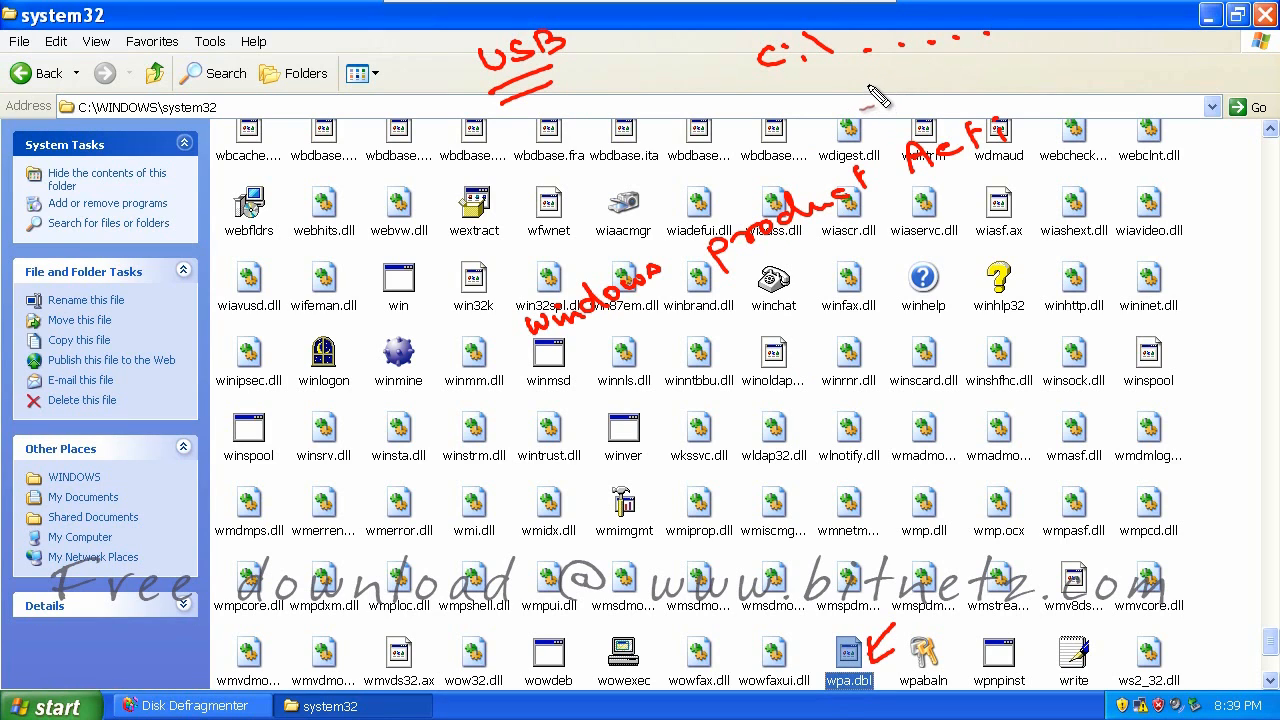
mouse_move(866, 96)
left_mouse_down()
mouse_move(1004, 64)
mouse_move(1010, 47)
left_mouse_up()
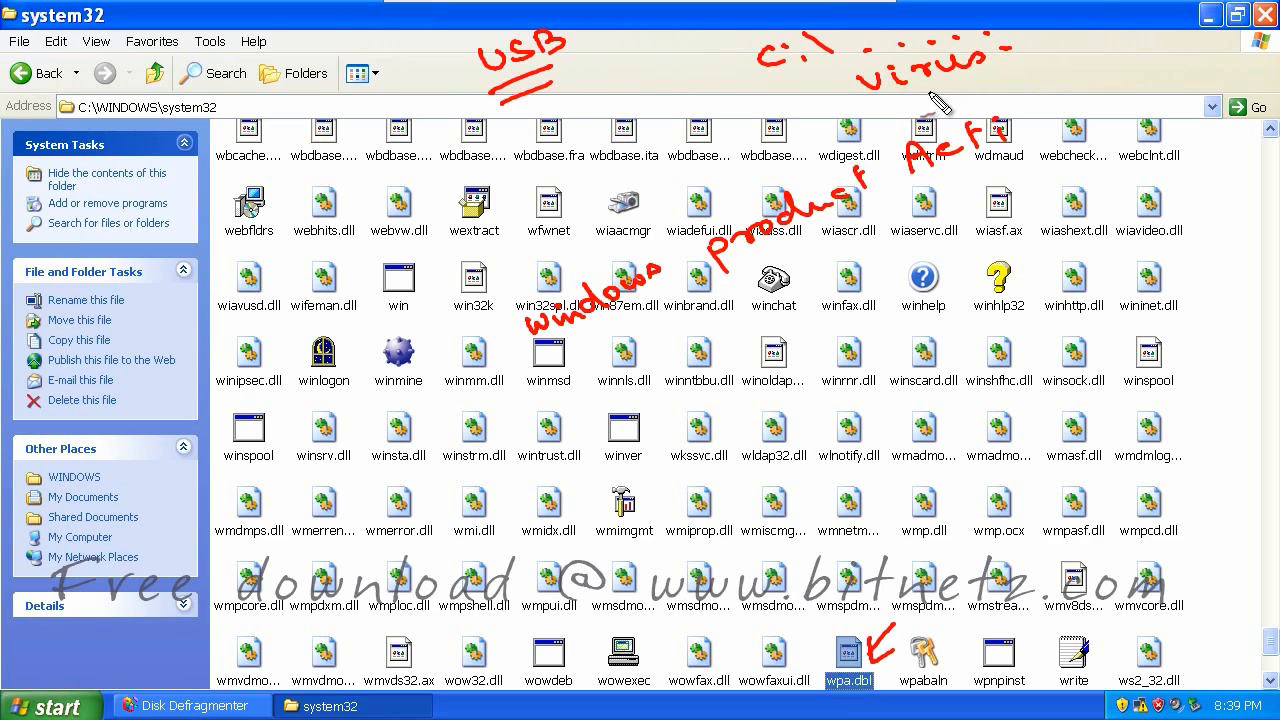
mouse_move(929, 93)
left_mouse_down()
mouse_move(962, 76)
mouse_move(978, 98)
left_mouse_up()
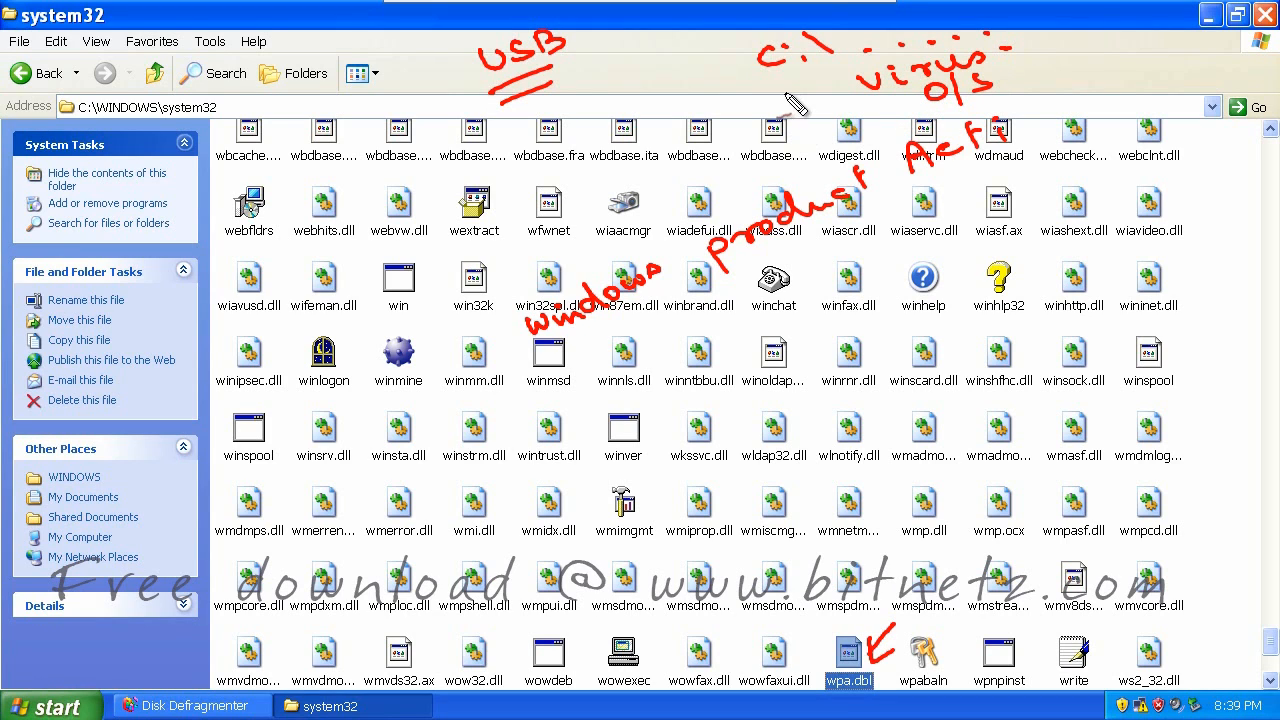
mouse_move(767, 87)
left_mouse_down()
mouse_move(847, 64)
mouse_move(818, 112)
left_mouse_up()
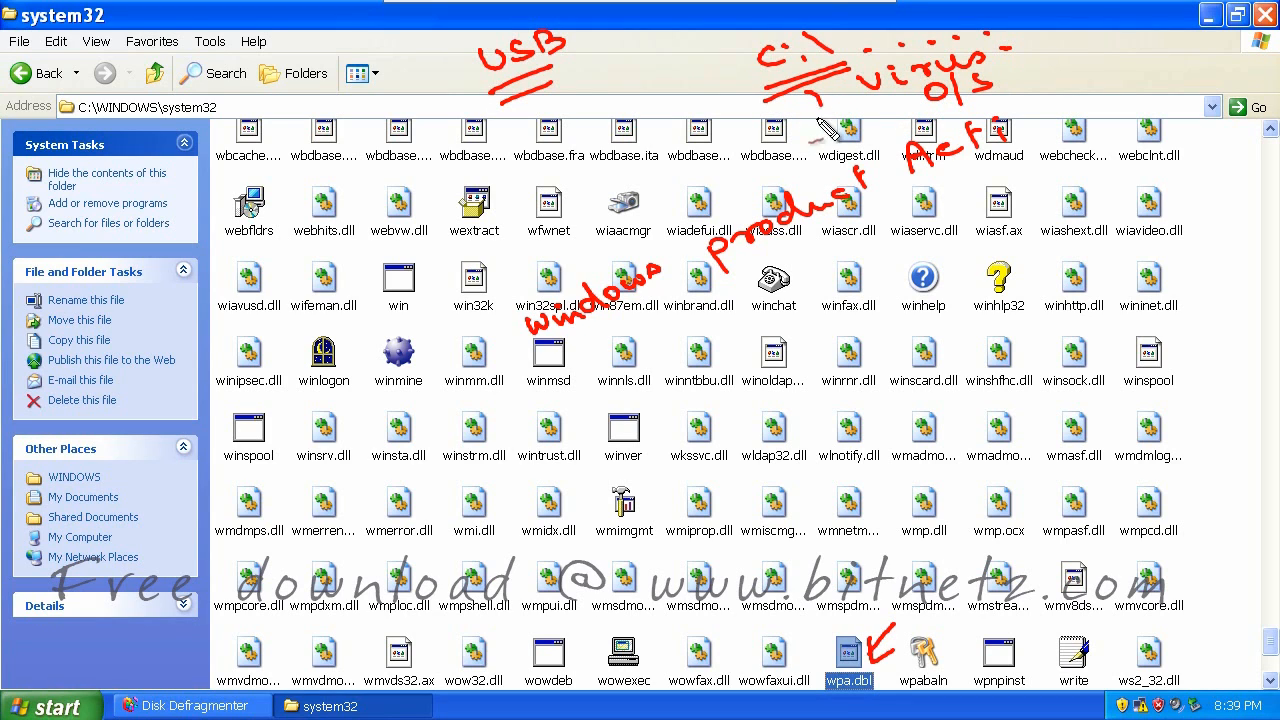
Make further drags, then restore Disk Defragmenter, about 75% through drive C:
left_click(804, 143)
mouse_move(806, 160)
left_mouse_down()
mouse_move(836, 134)
mouse_move(862, 150)
mouse_move(1078, 82)
mouse_move(1186, 80)
mouse_move(1185, 62)
left_mouse_up()
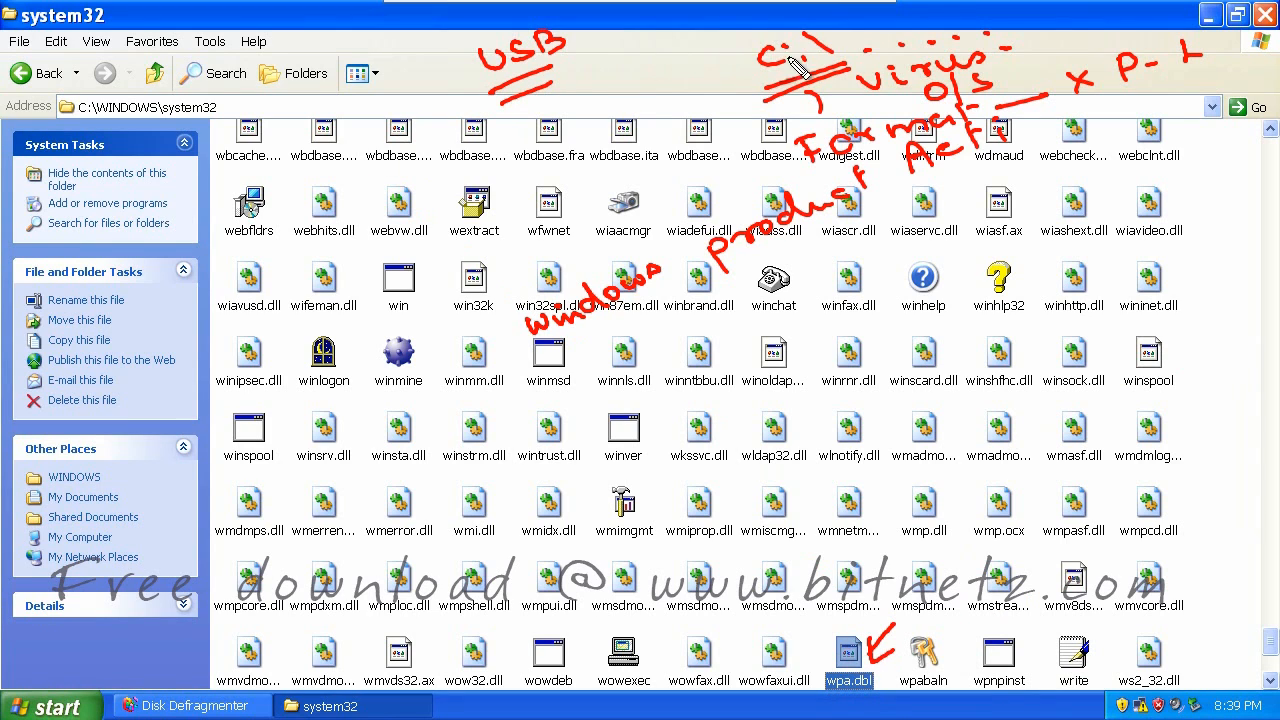
mouse_move(1088, 112)
left_mouse_down()
mouse_move(1176, 92)
mouse_move(1100, 120)
left_mouse_up()
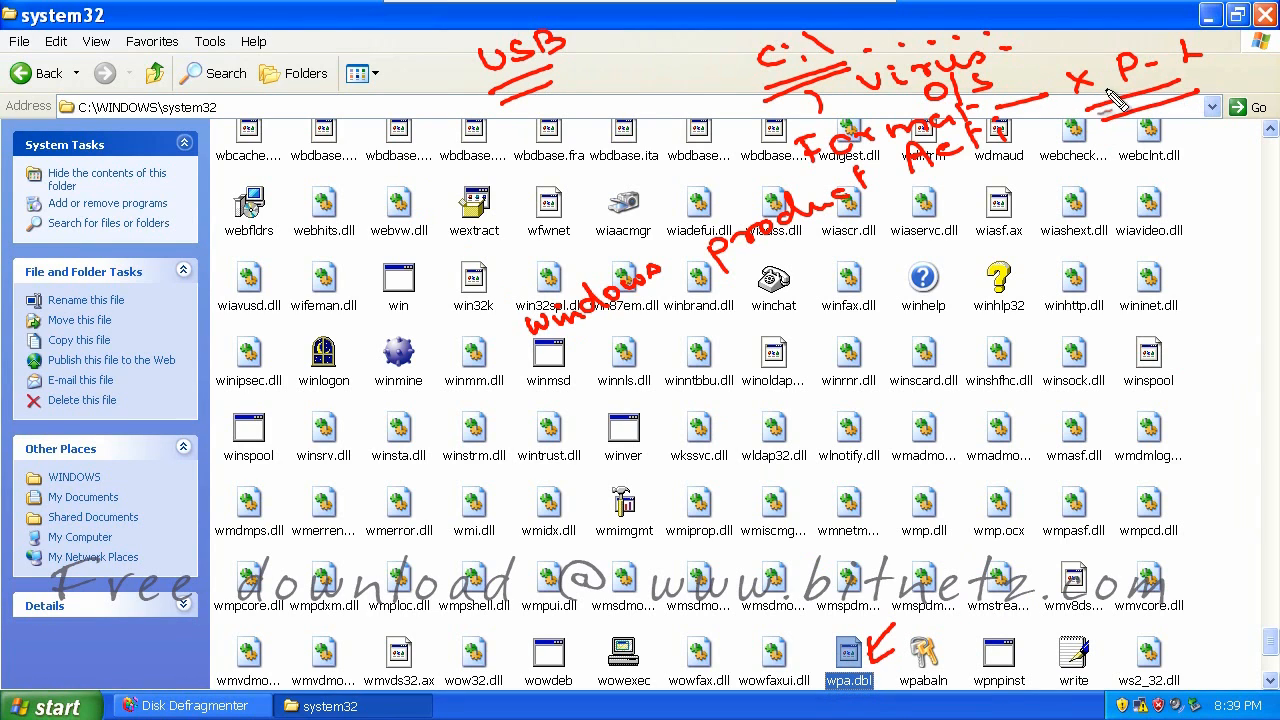
mouse_move(560, 78)
left_mouse_down()
mouse_move(585, 108)
mouse_move(1108, 140)
mouse_move(1098, 128)
left_mouse_up()
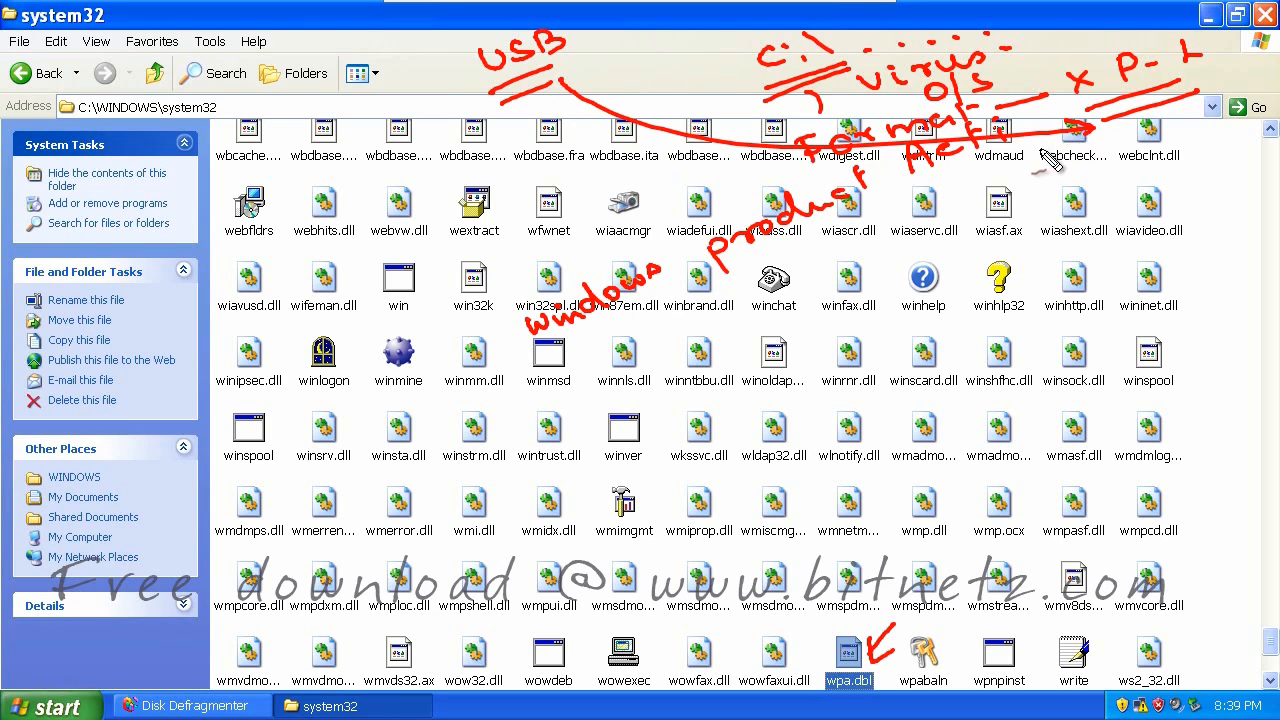
left_click_drag(160, 126, 222, 124)
left_click_drag(102, 125, 177, 124)
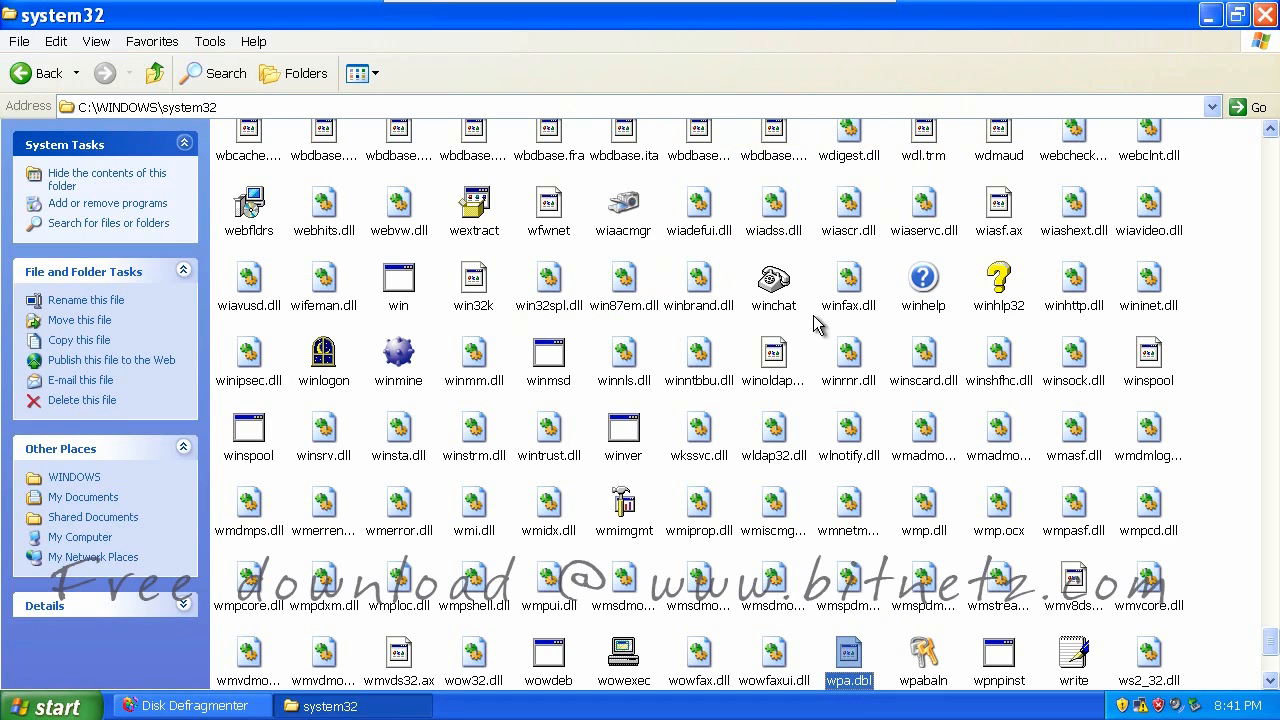
left_click(194, 706)
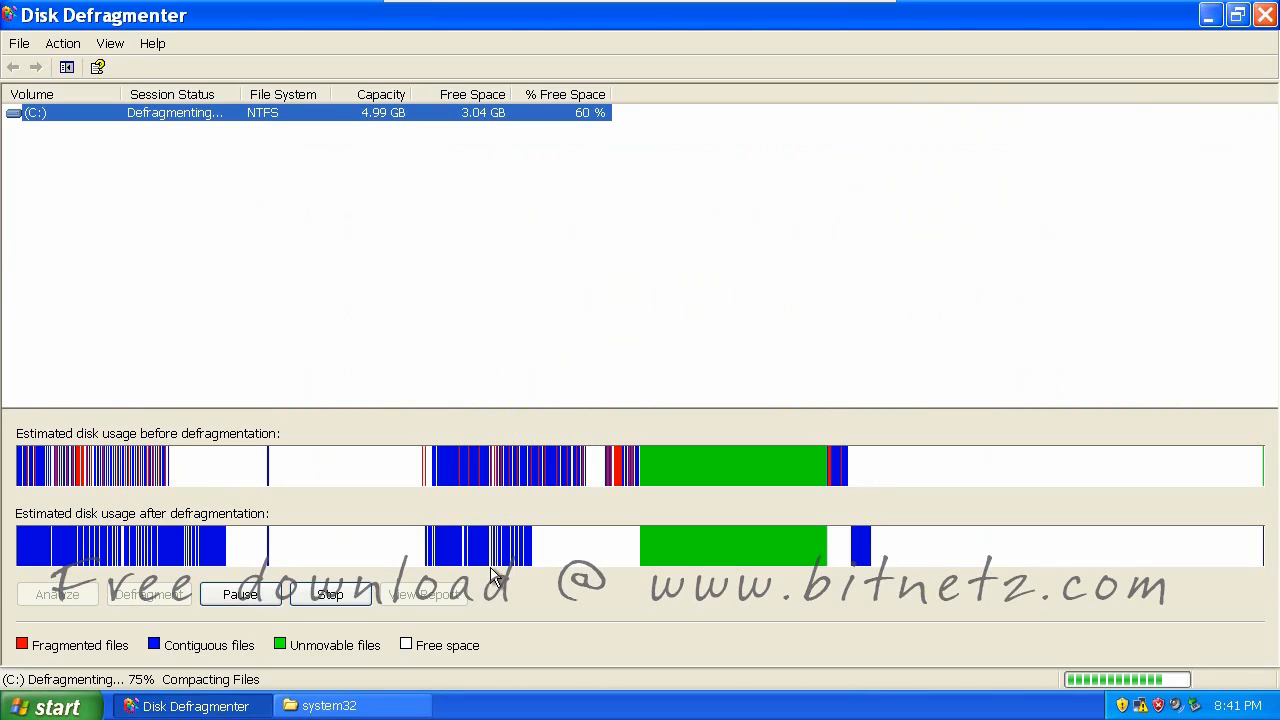
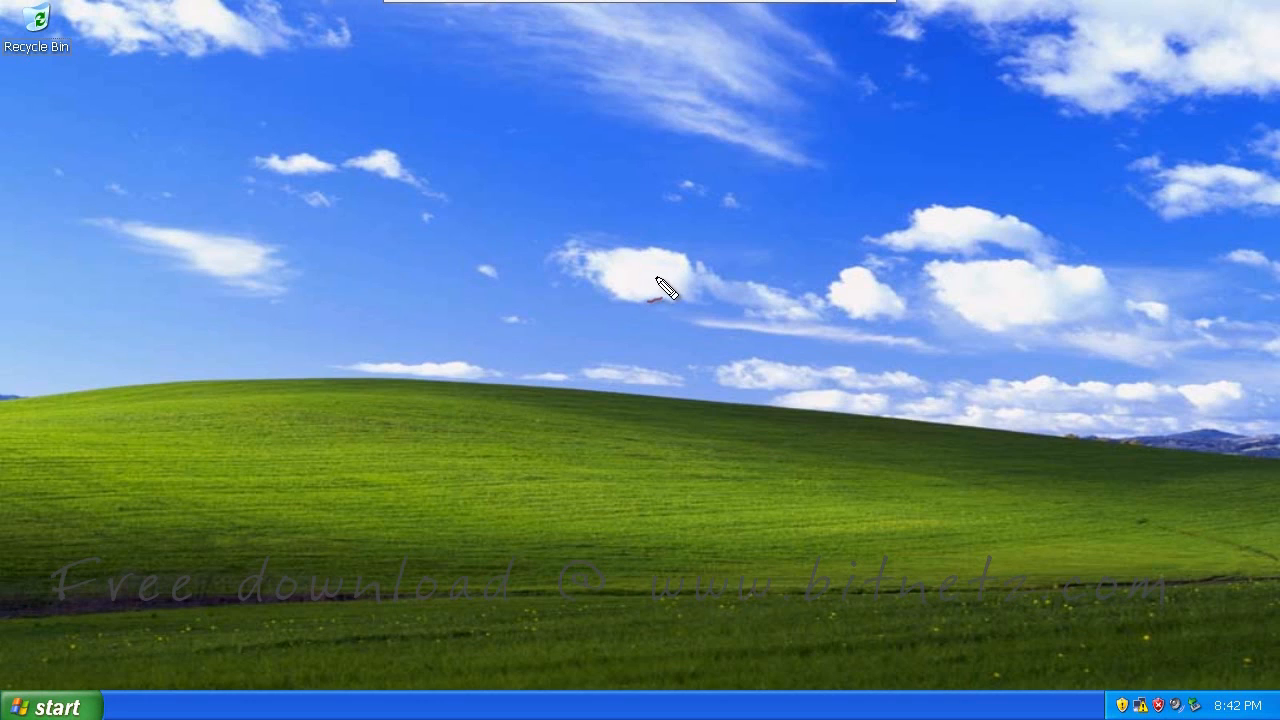
Handwrite red-pen notes about a virus, a program and a window, then clear them
left_click_drag(637, 279, 655, 273)
mouse_move(671, 271)
left_mouse_down()
mouse_move(690, 282)
mouse_move(782, 248)
left_mouse_up()
left_click_drag(680, 306, 788, 282)
mouse_move(720, 347)
left_mouse_down()
mouse_move(740, 392)
mouse_move(768, 350)
mouse_move(830, 340)
mouse_move(860, 312)
mouse_move(950, 322)
mouse_move(1010, 285)
left_mouse_up()
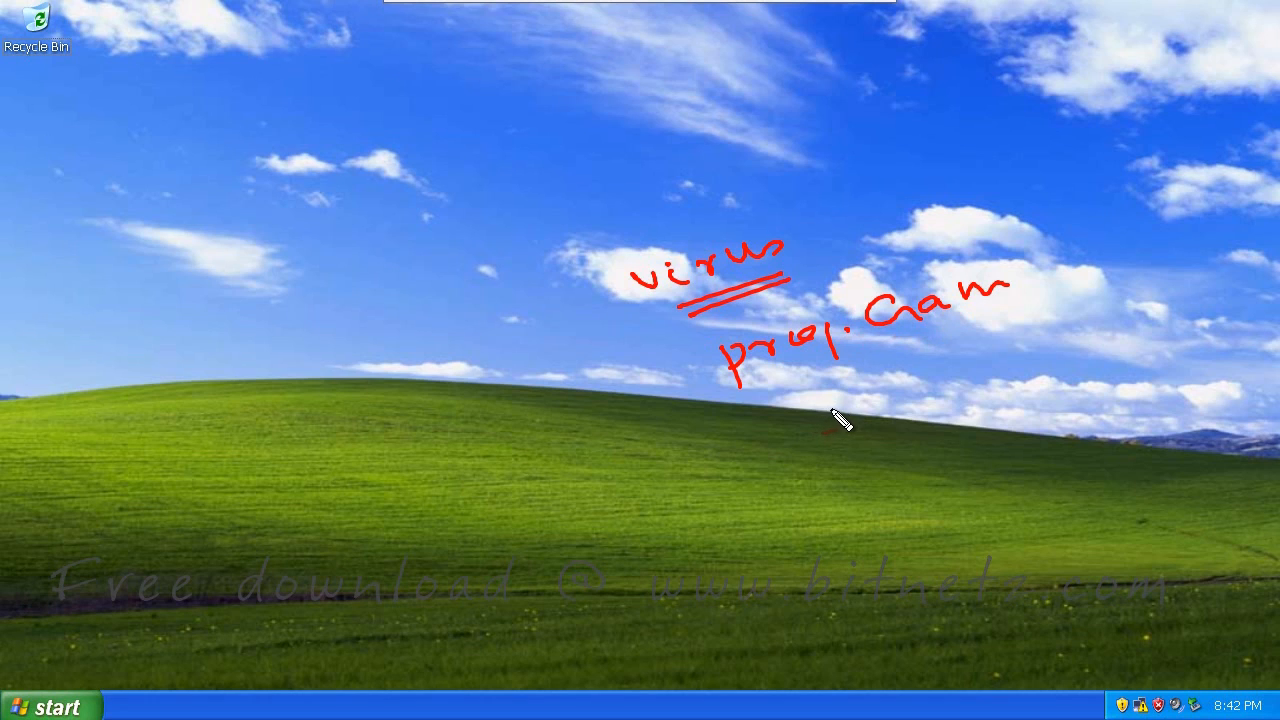
left_click_drag(758, 384, 800, 367)
left_click_drag(912, 331, 1044, 283)
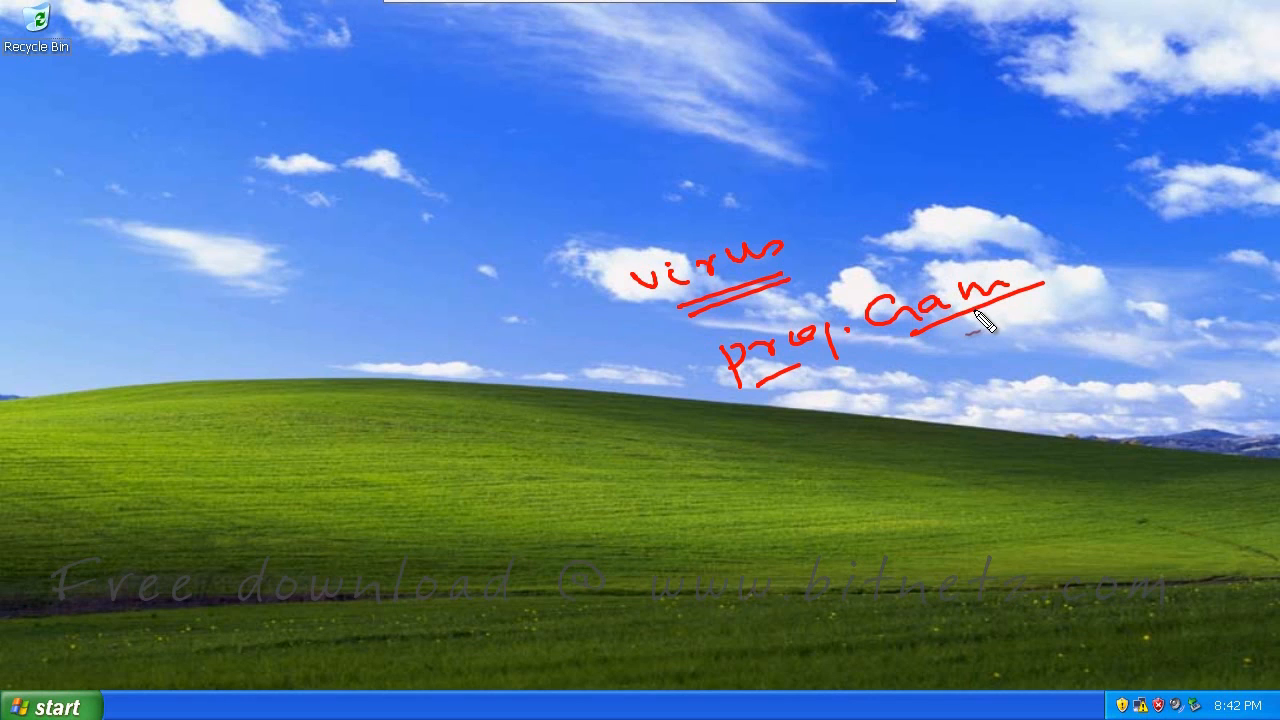
left_click_drag(808, 233, 875, 203)
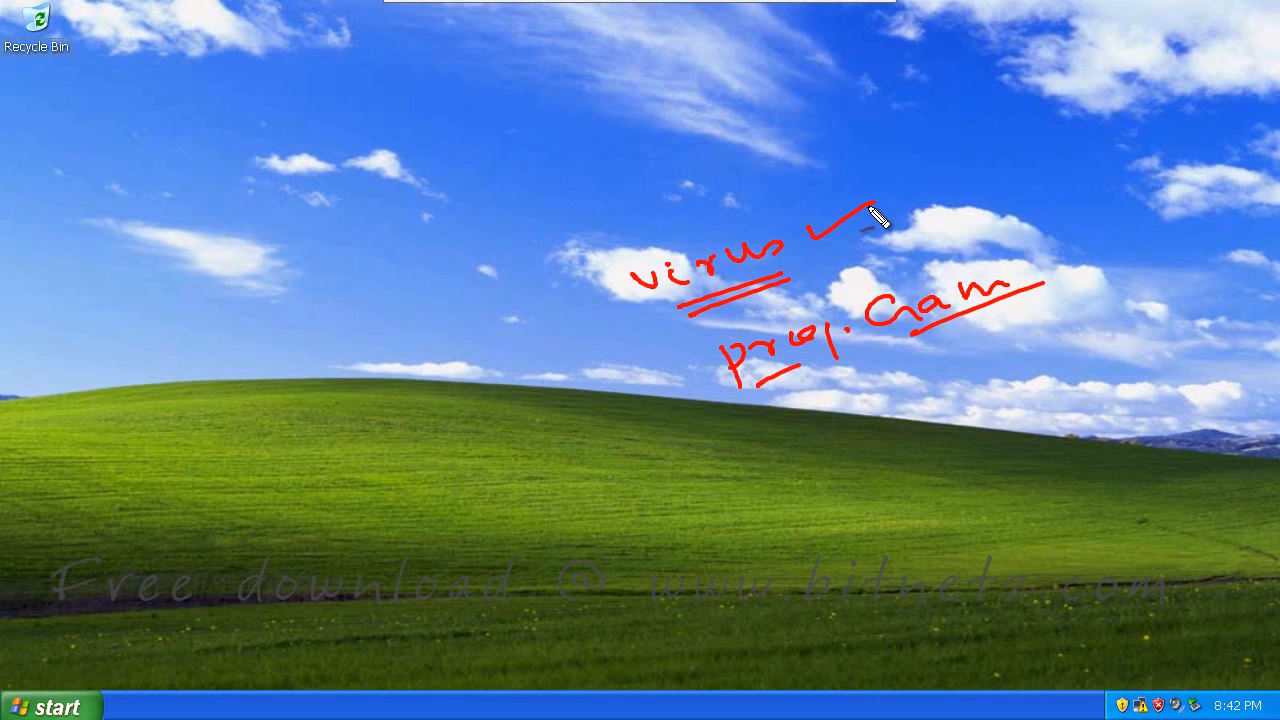
left_click_drag(669, 339, 888, 223)
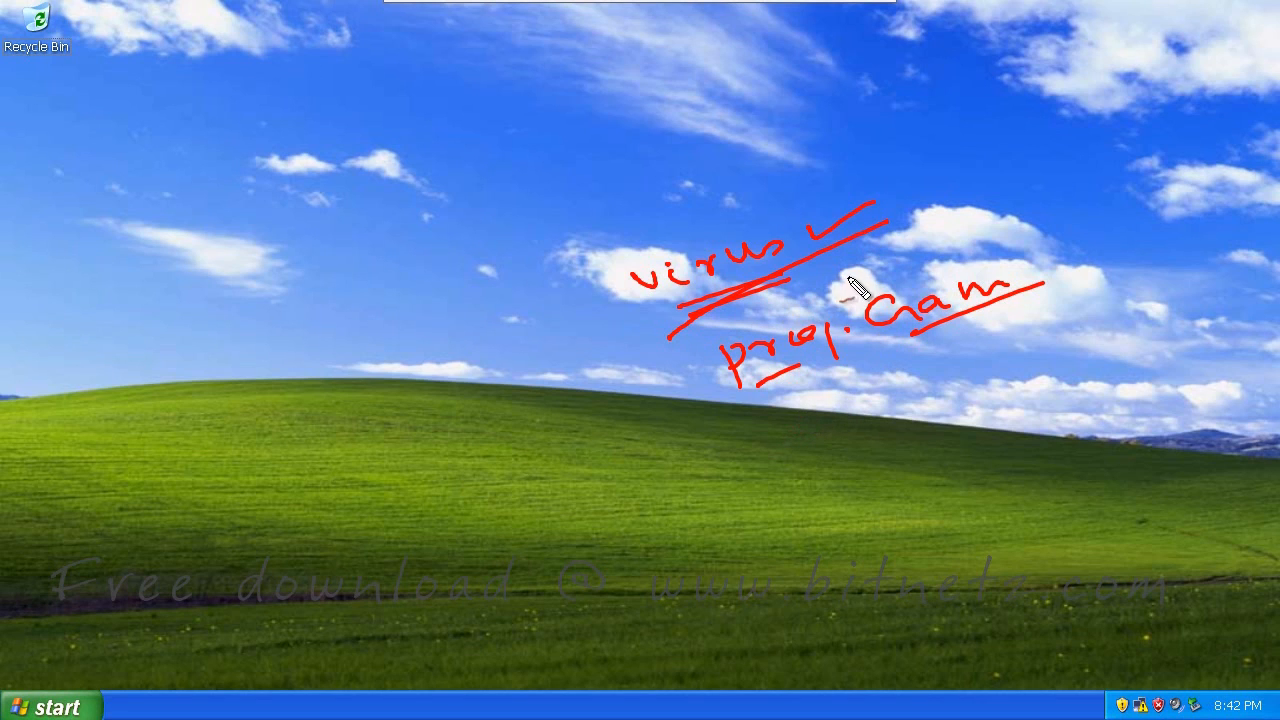
mouse_move(830, 270)
left_mouse_down()
mouse_move(855, 283)
mouse_move(928, 248)
mouse_move(1020, 229)
mouse_move(1012, 222)
left_mouse_up()
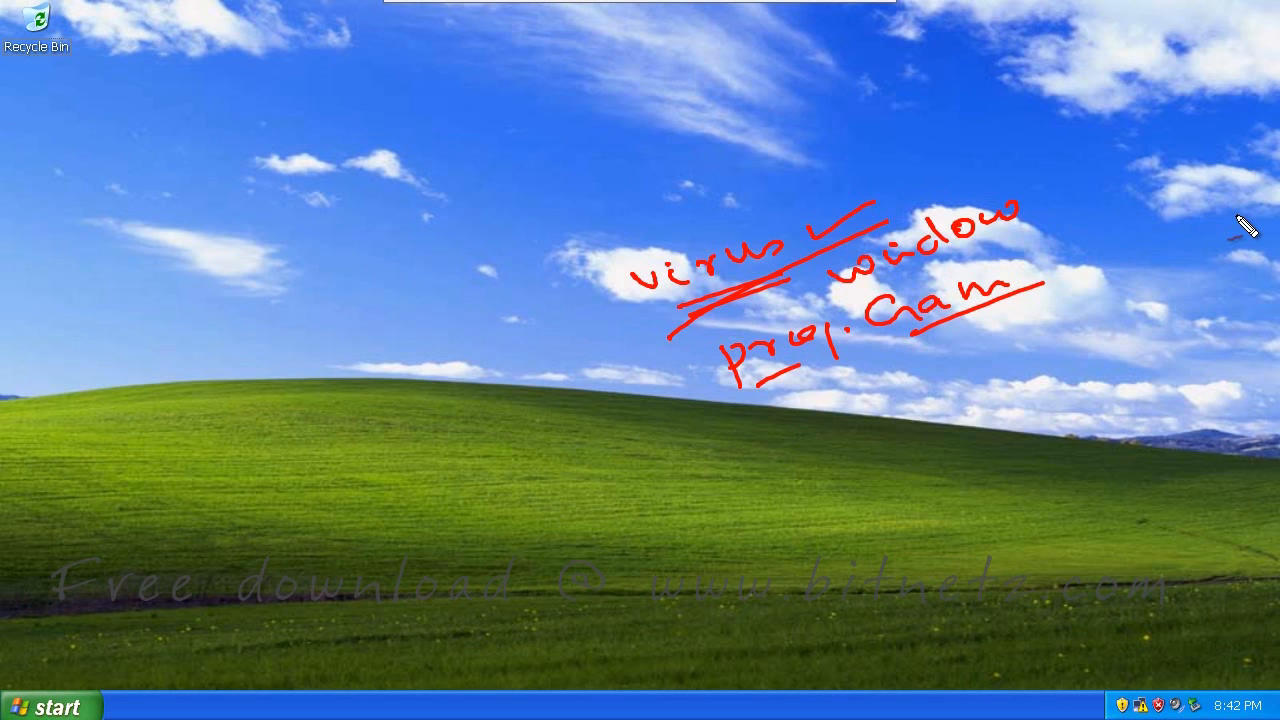
key("Escape")
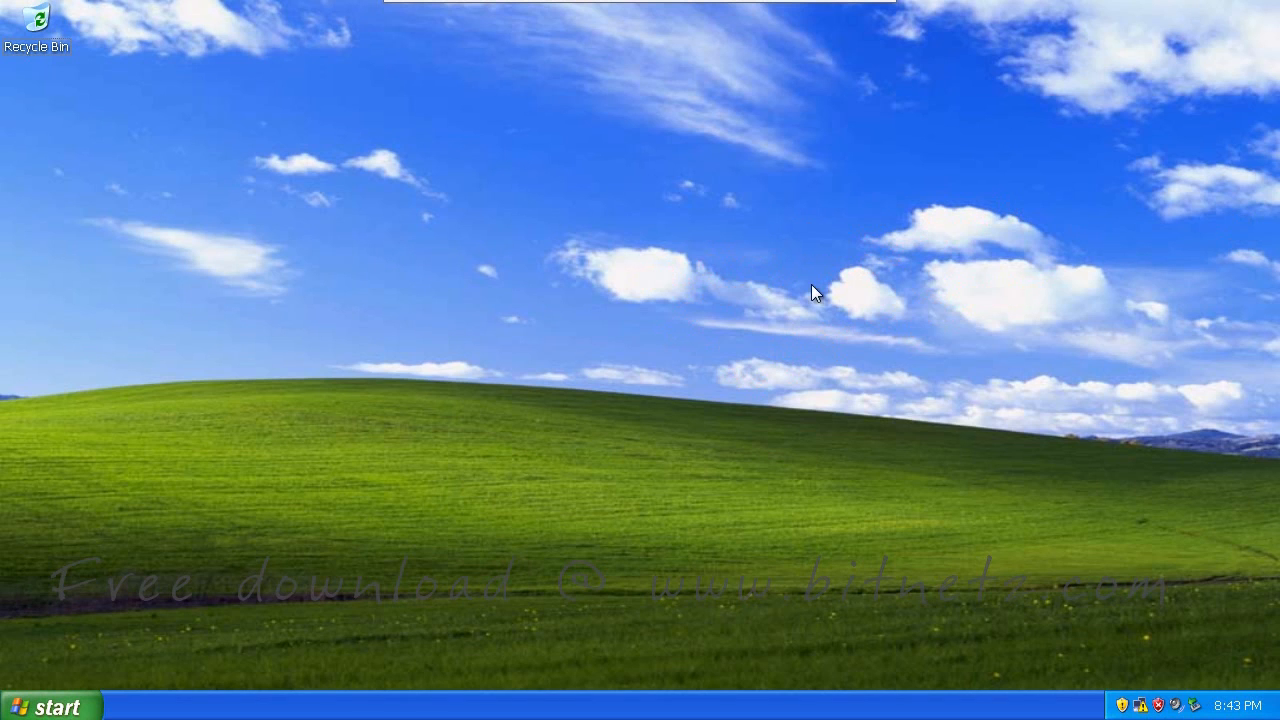
In Control Panel's Automatic Updates, try each option and settle on notify-only
left_click(55, 706)
left_click(280, 437)
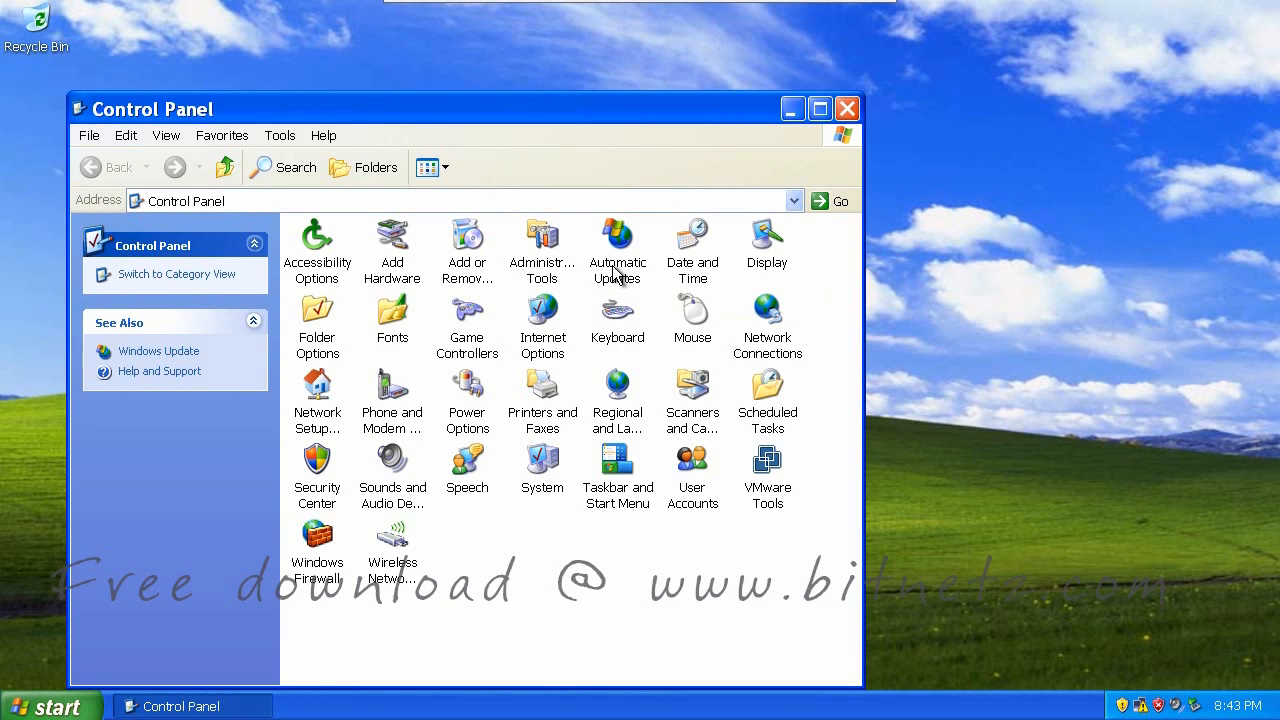
double_click(620, 247)
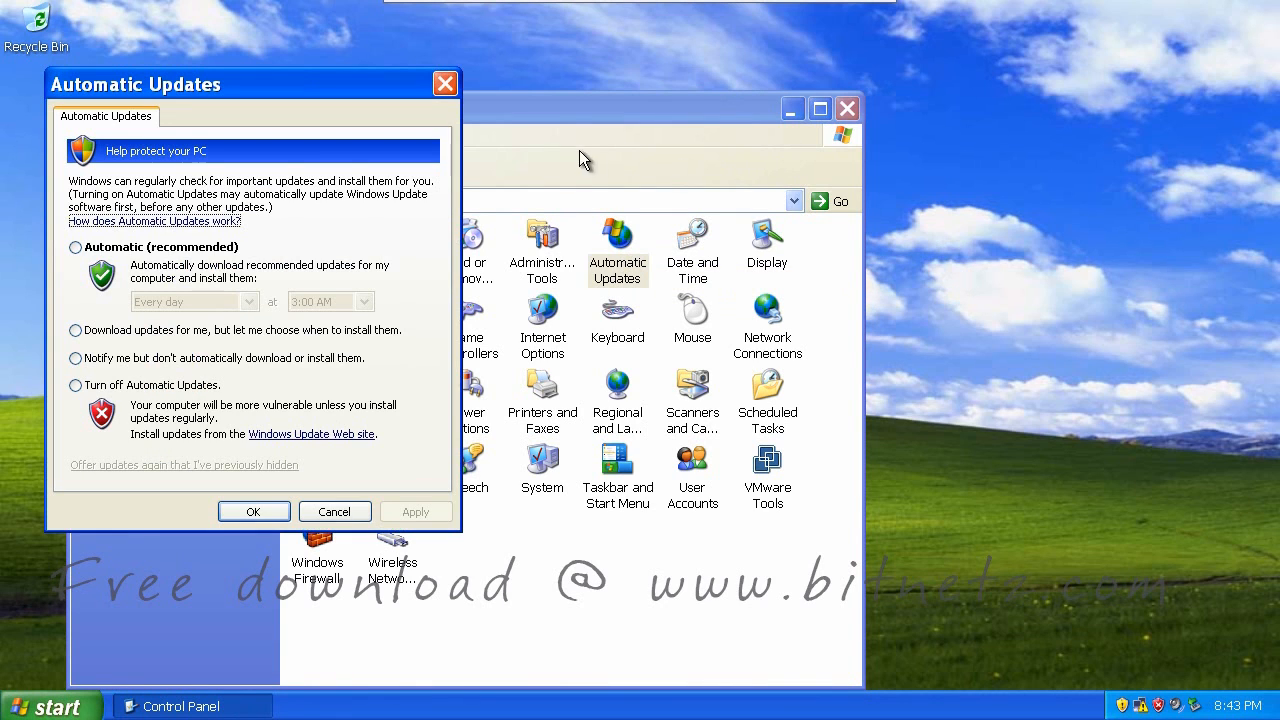
left_click(78, 249)
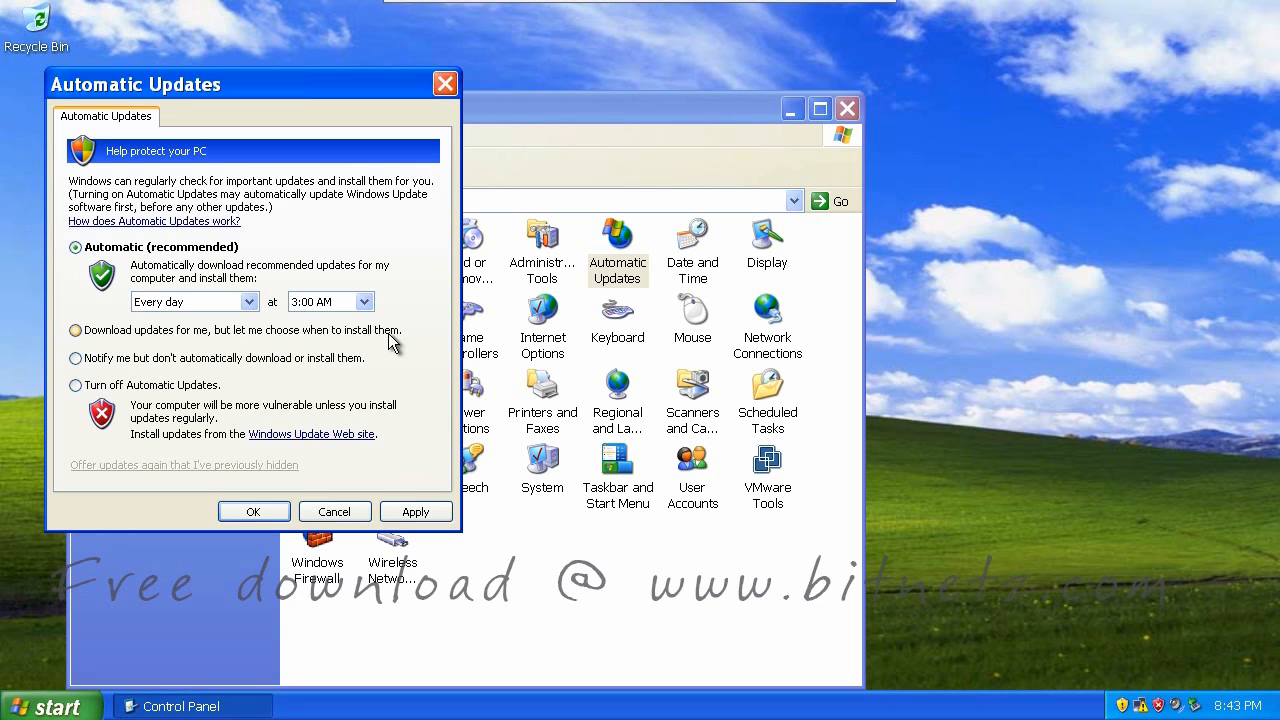
left_click(95, 330)
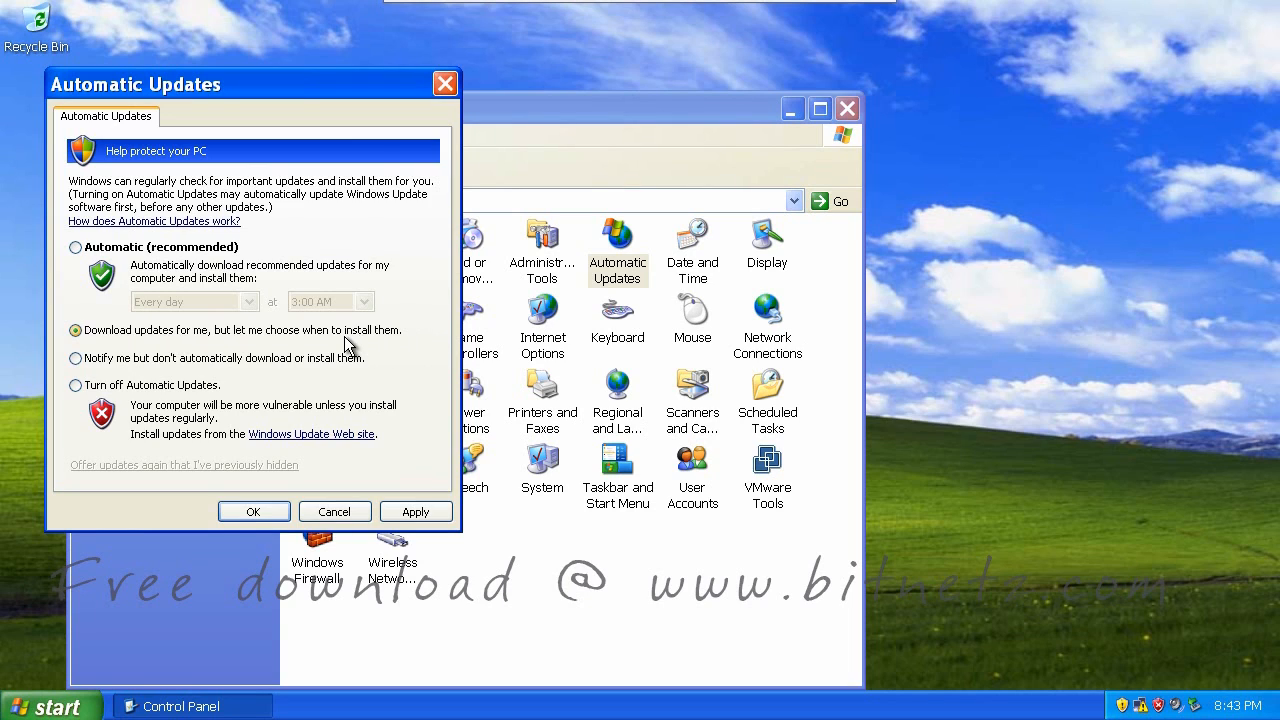
left_click(76, 358)
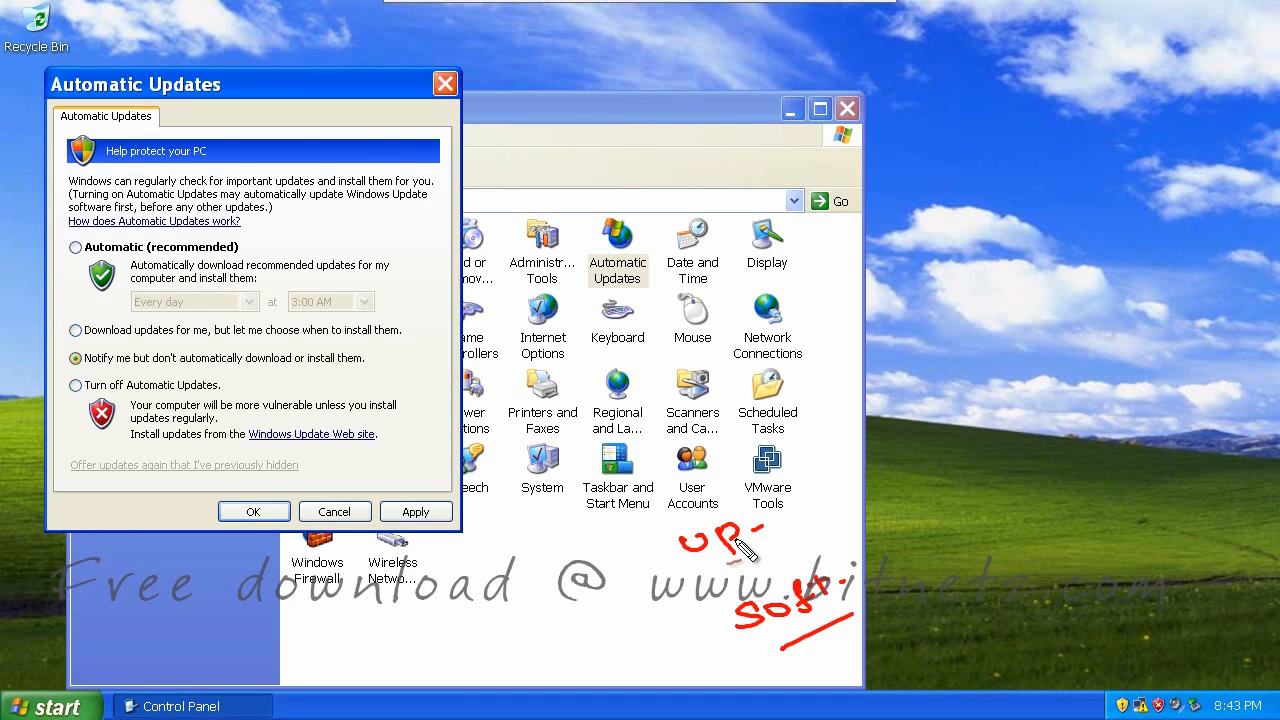
Handwrite the 'up-soft' and 'Trai' notes with dashes beside the update options
mouse_move(710, 577)
left_mouse_down()
mouse_move(767, 549)
mouse_move(866, 603)
left_mouse_up()
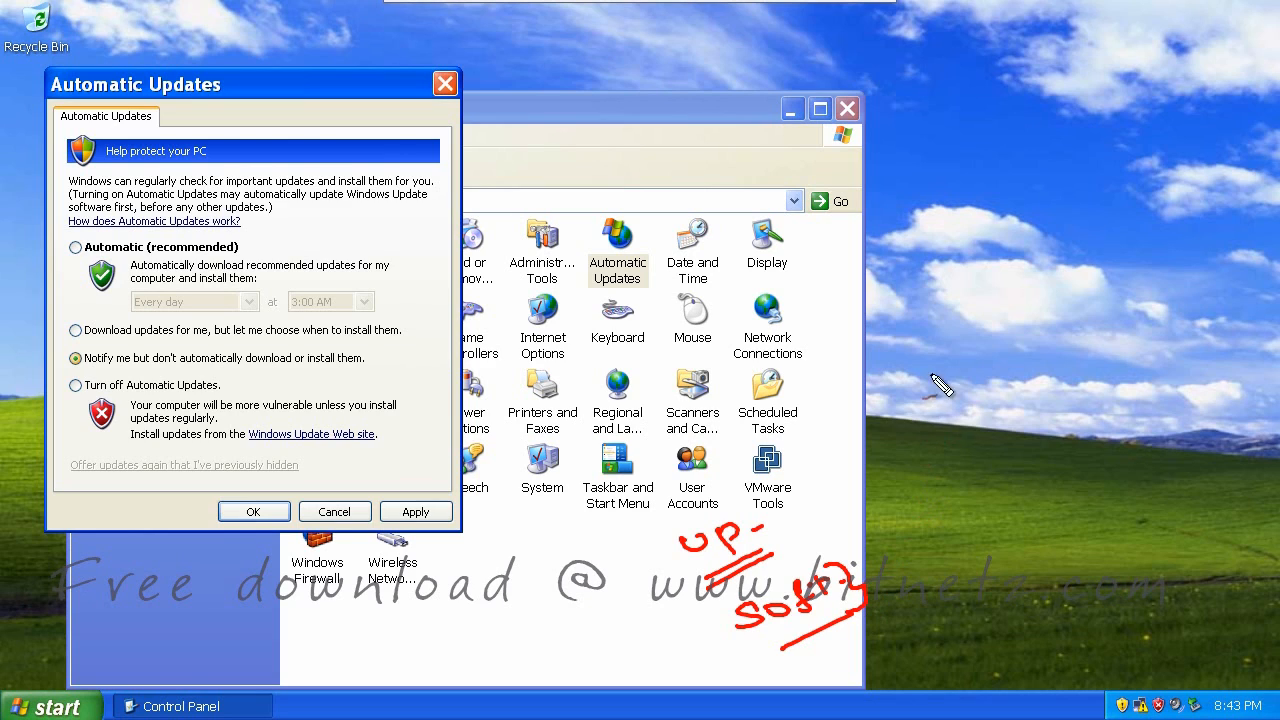
left_click_drag(932, 300, 985, 288)
mouse_move(963, 292)
left_mouse_down()
mouse_move(966, 320)
mouse_move(1008, 302)
left_mouse_up()
left_click_drag(1038, 288, 1024, 312)
left_click_drag(1026, 323, 1050, 306)
left_click_drag(1062, 282, 1066, 302)
left_click_drag(1084, 262, 1086, 272)
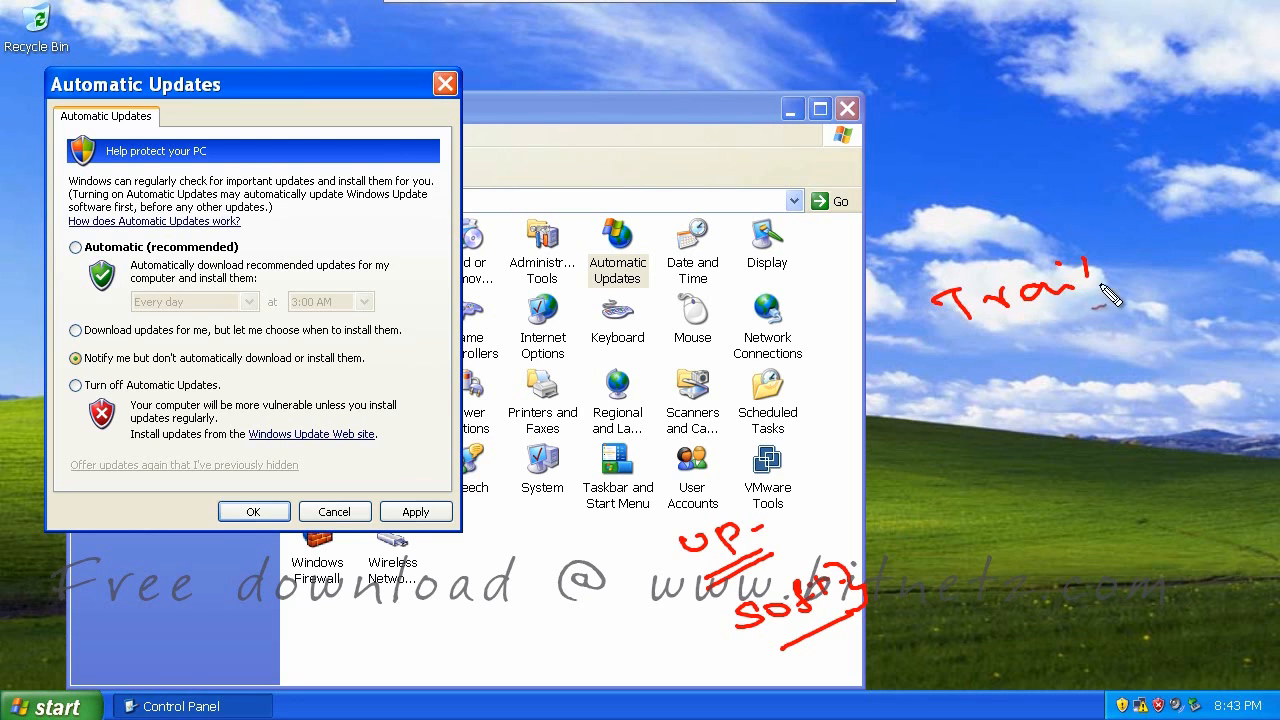
left_click_drag(1008, 347, 1035, 343)
mouse_move(1018, 396)
left_mouse_down()
mouse_move(1040, 392)
mouse_move(1076, 452)
left_mouse_up()
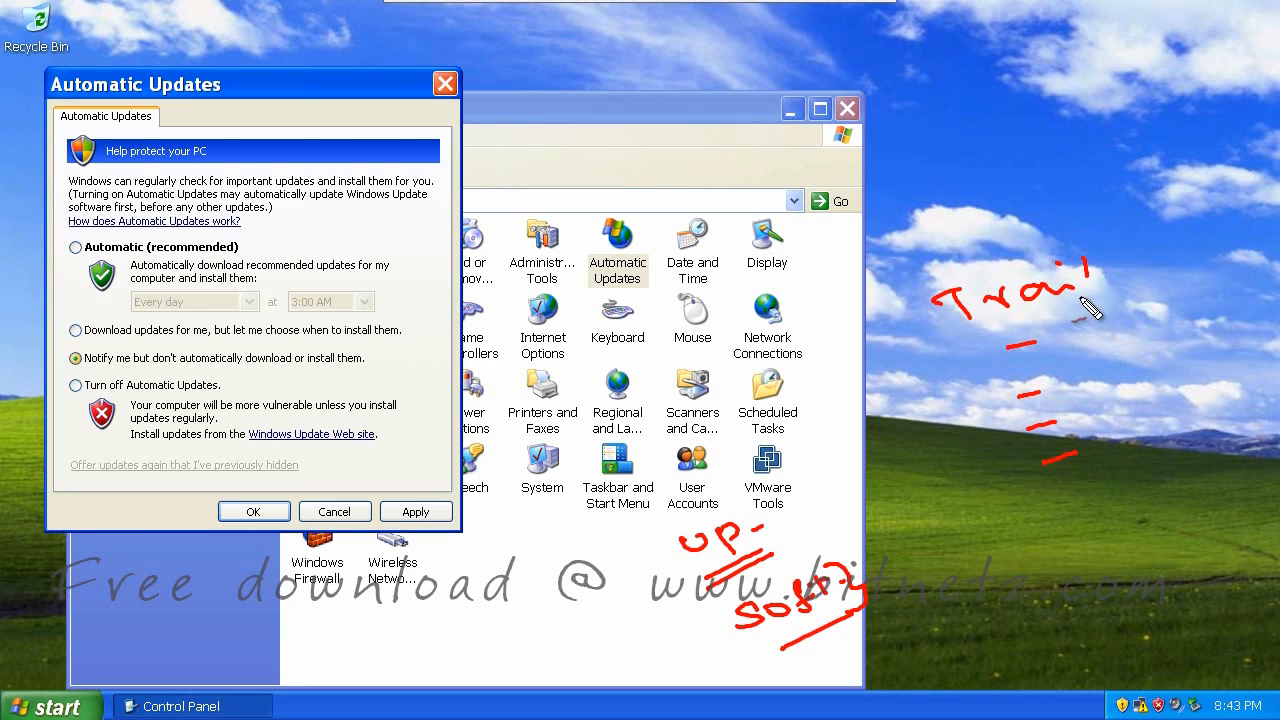
left_click_drag(1060, 326, 1070, 322)
Underline the notify-only and turn-off options, then close Automatic Updates and Control Panel
mouse_move(74, 371)
left_mouse_down()
mouse_move(270, 378)
mouse_move(376, 362)
left_mouse_up()
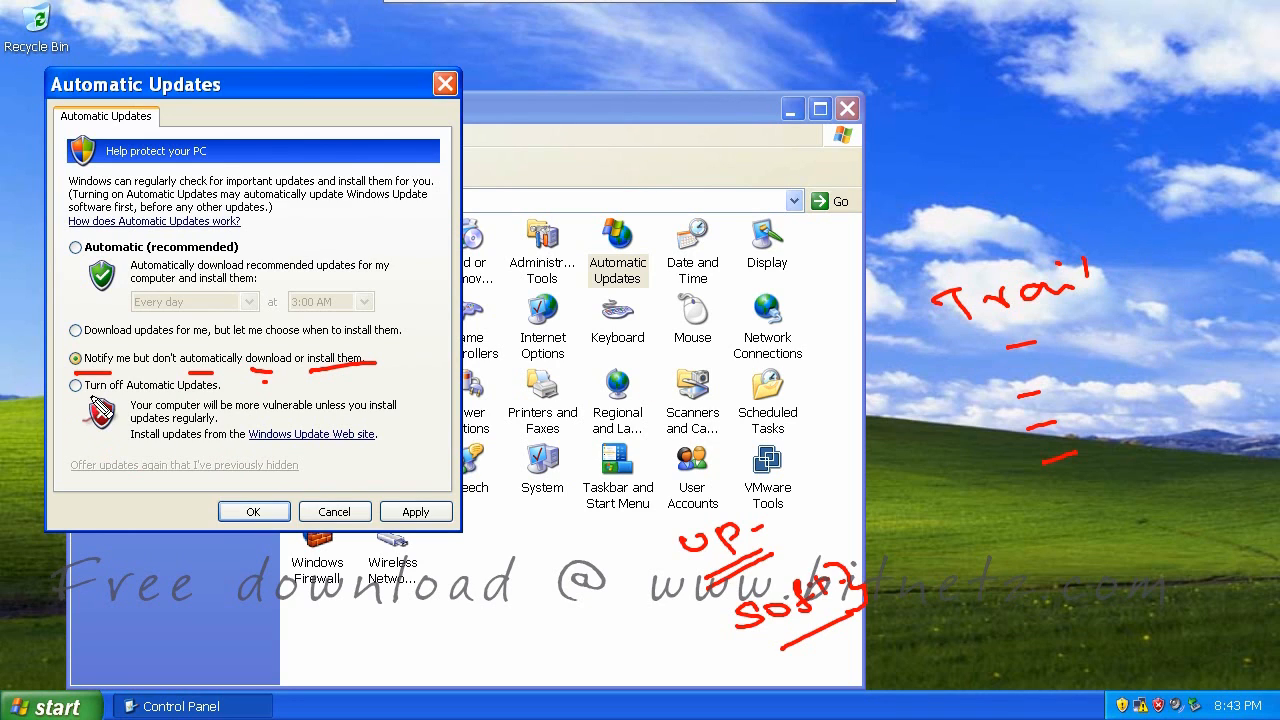
left_click_drag(84, 396, 228, 395)
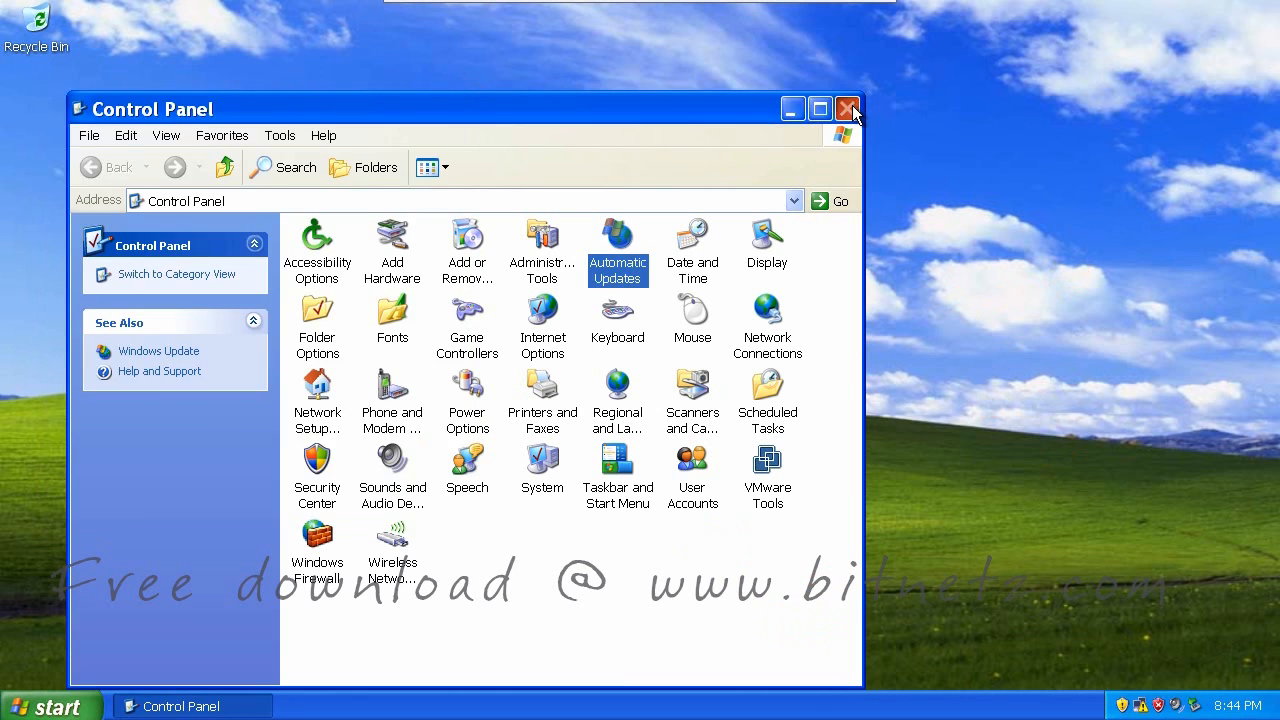
left_click(848, 109)
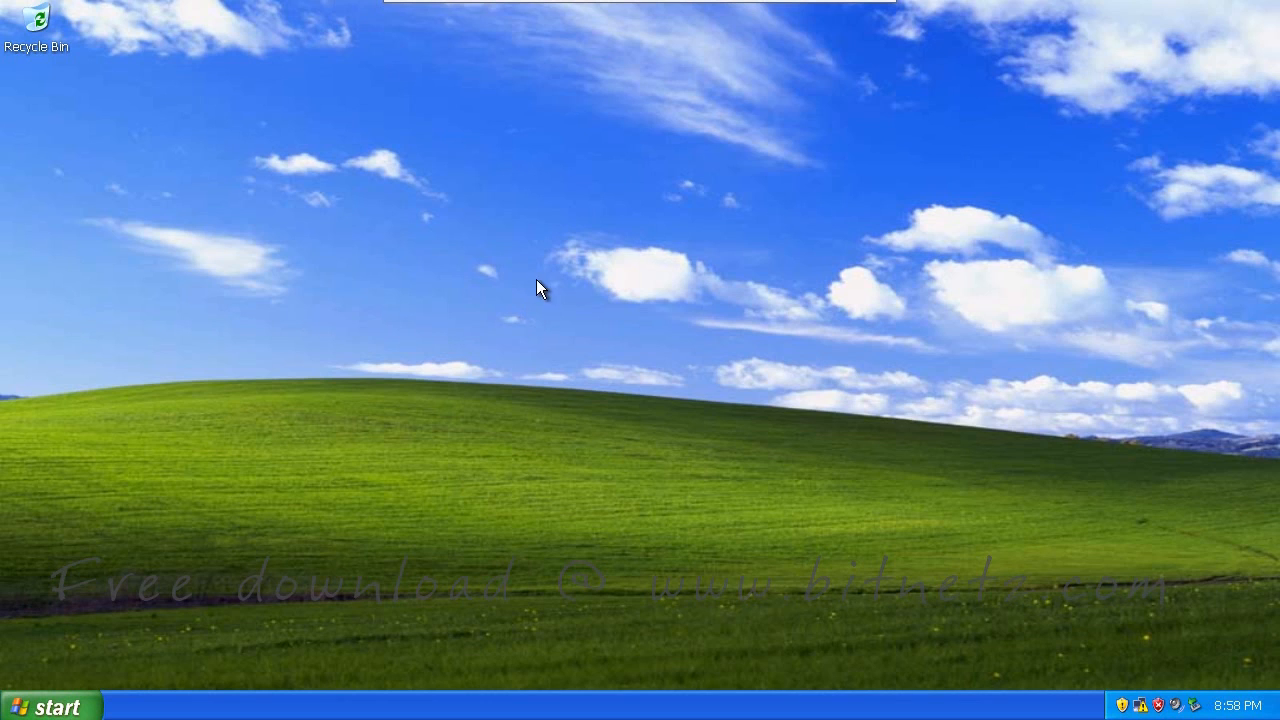
Apply 'Adjust for best performance' in My Computer's Advanced > Performance Options
left_click(49, 711)
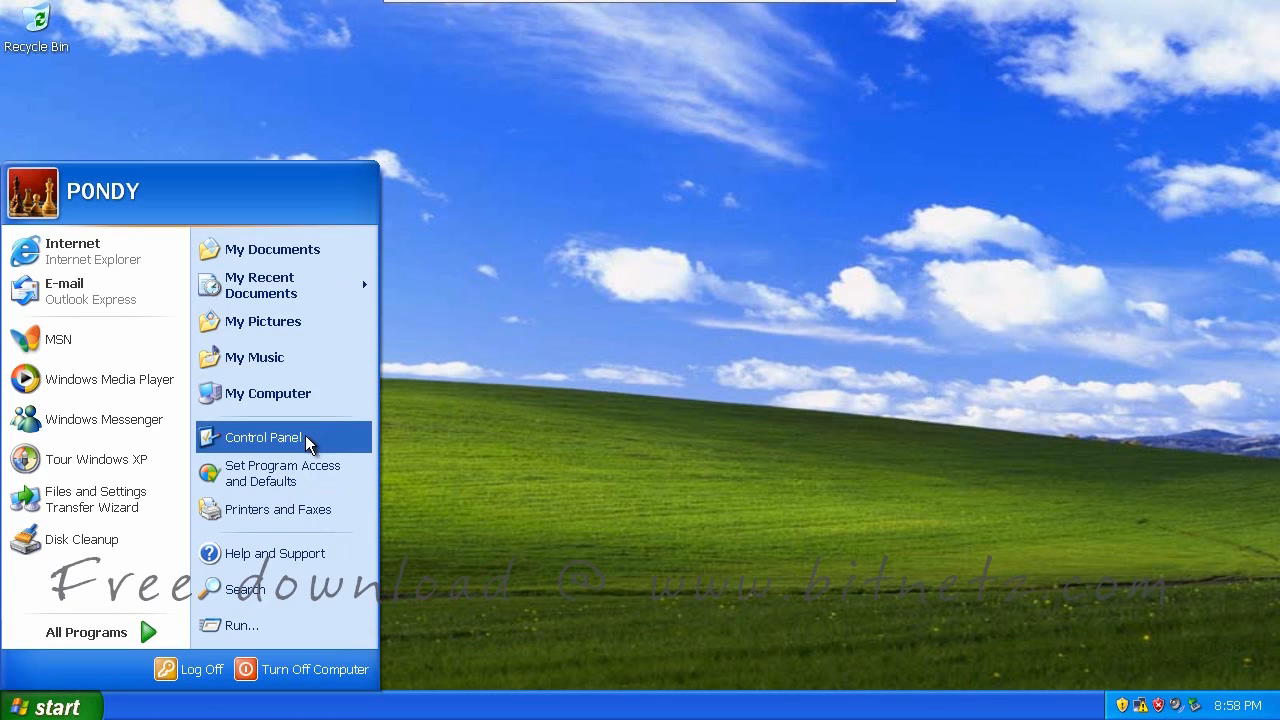
right_click(306, 395)
left_click(366, 597)
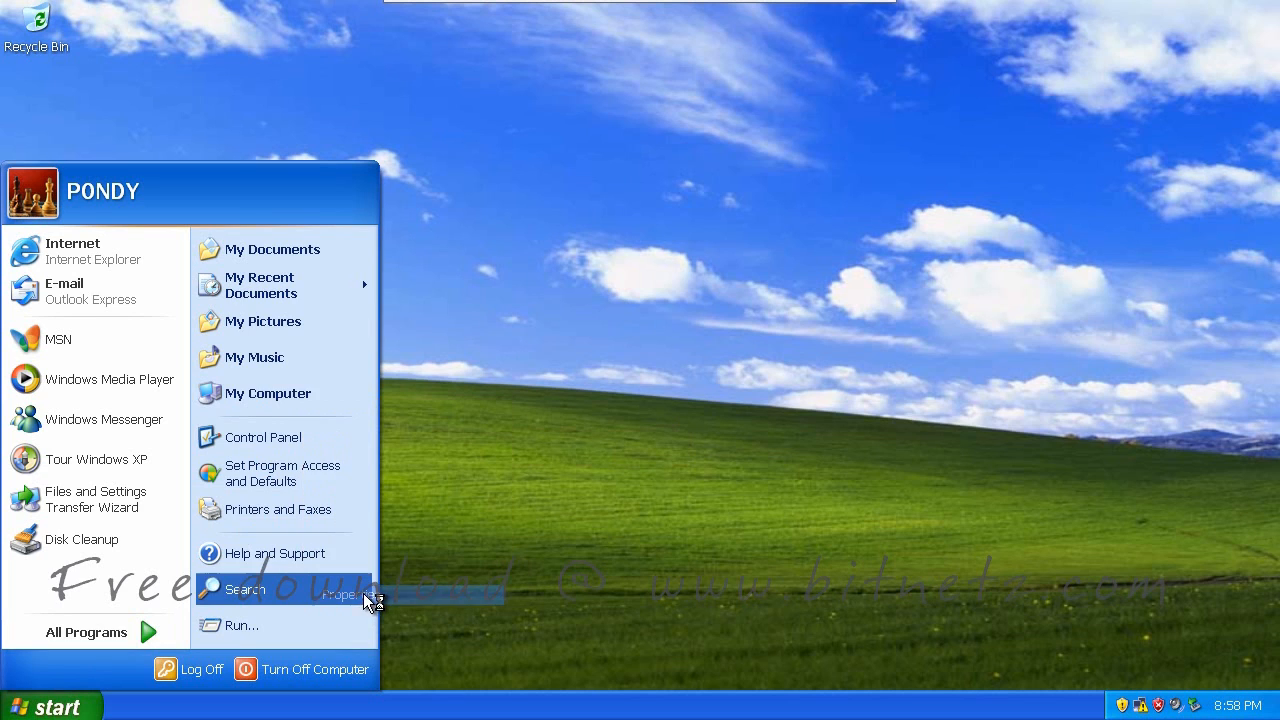
left_click(445, 170)
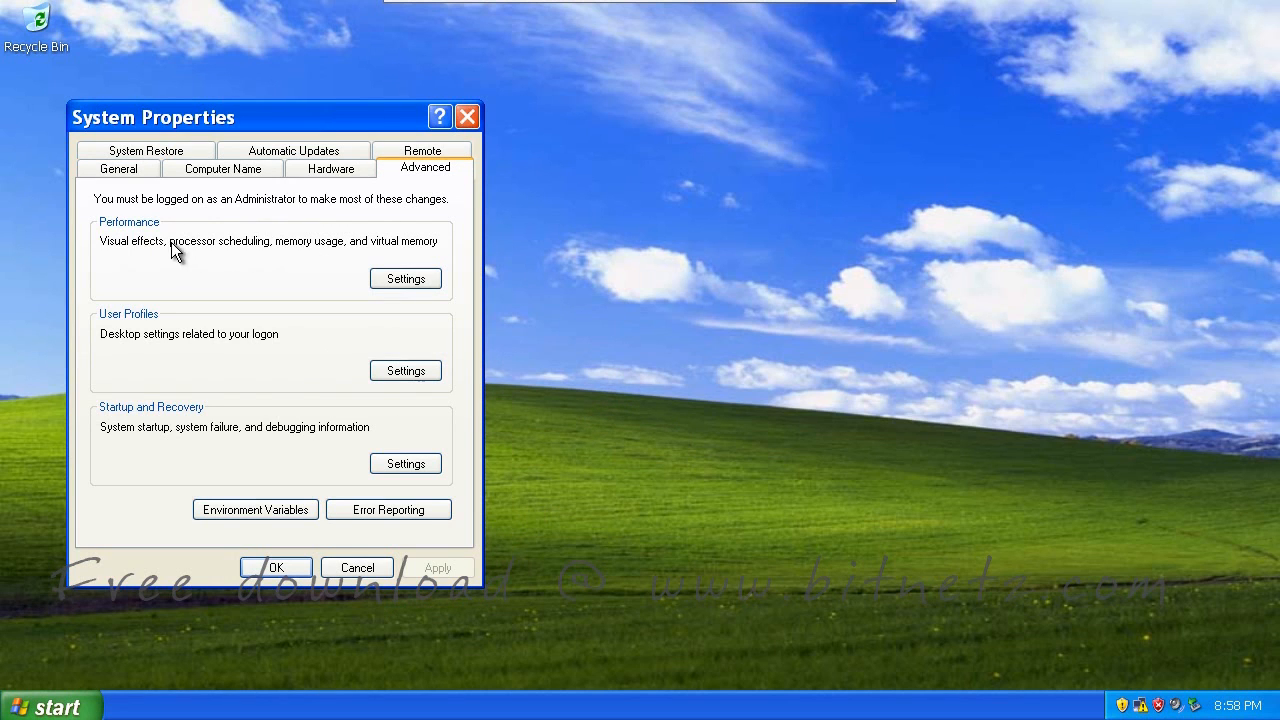
left_click(400, 278)
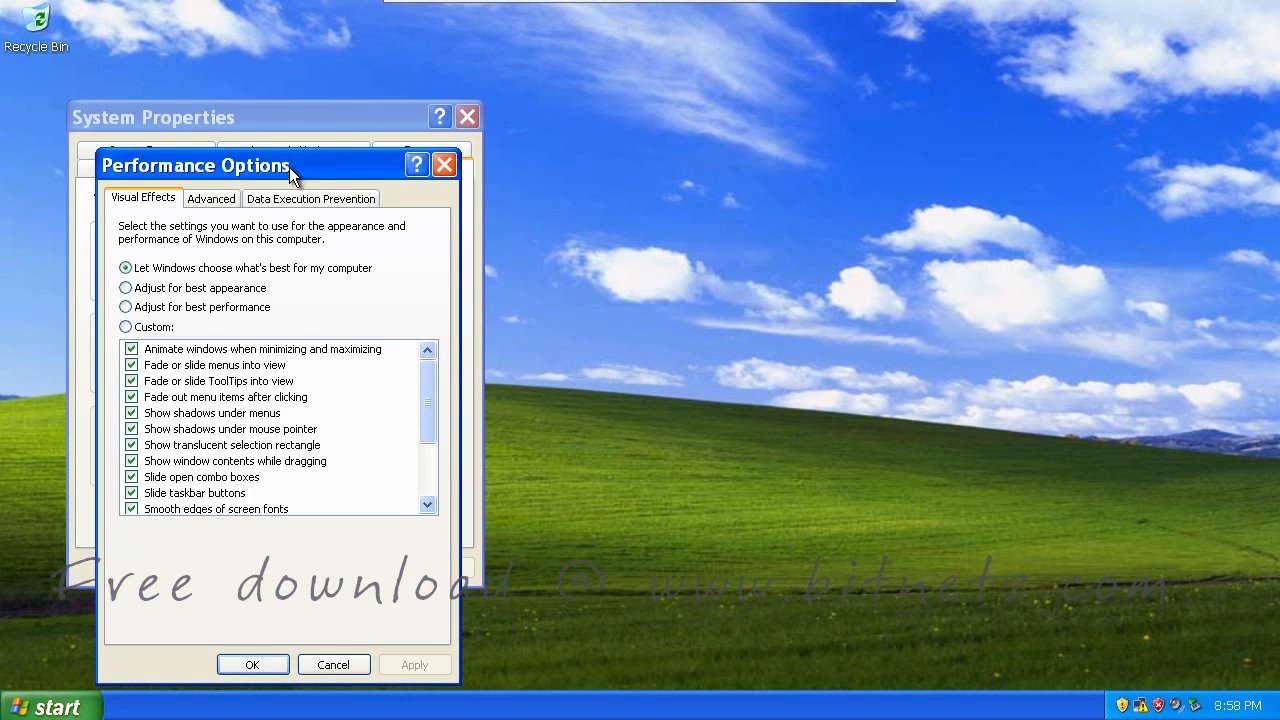
left_click_drag(289, 167, 429, 147)
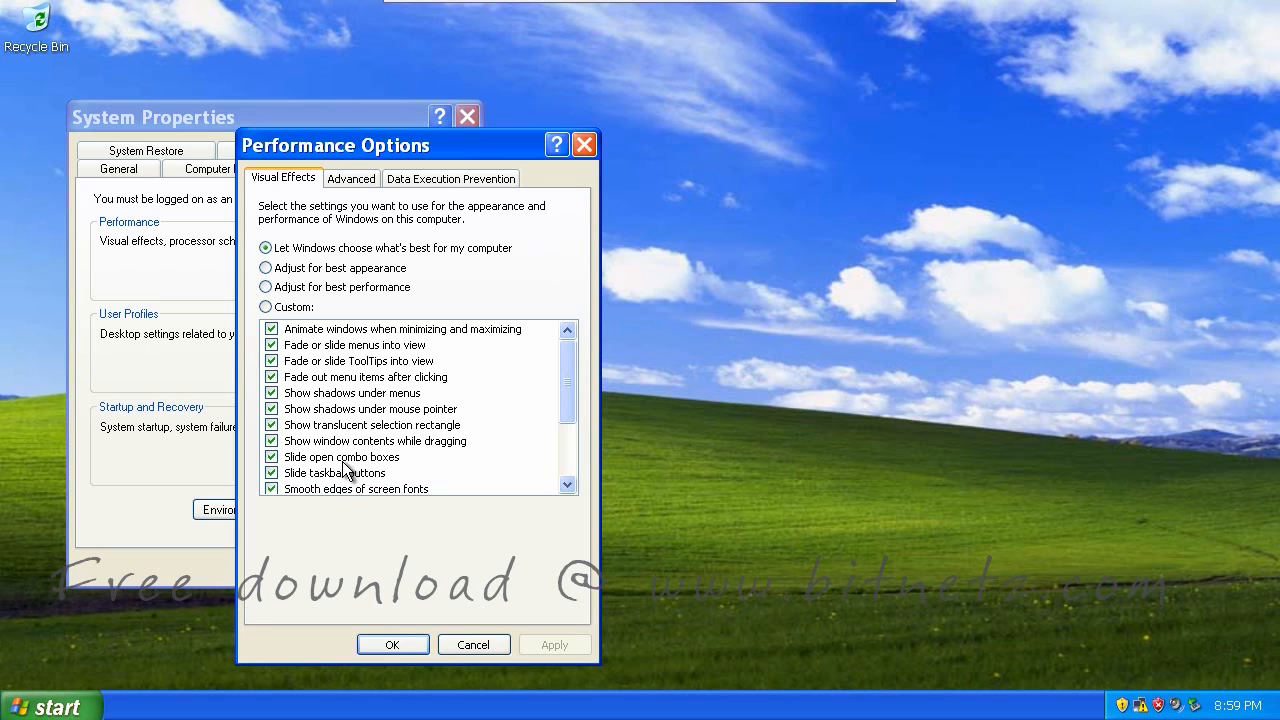
left_click(266, 287)
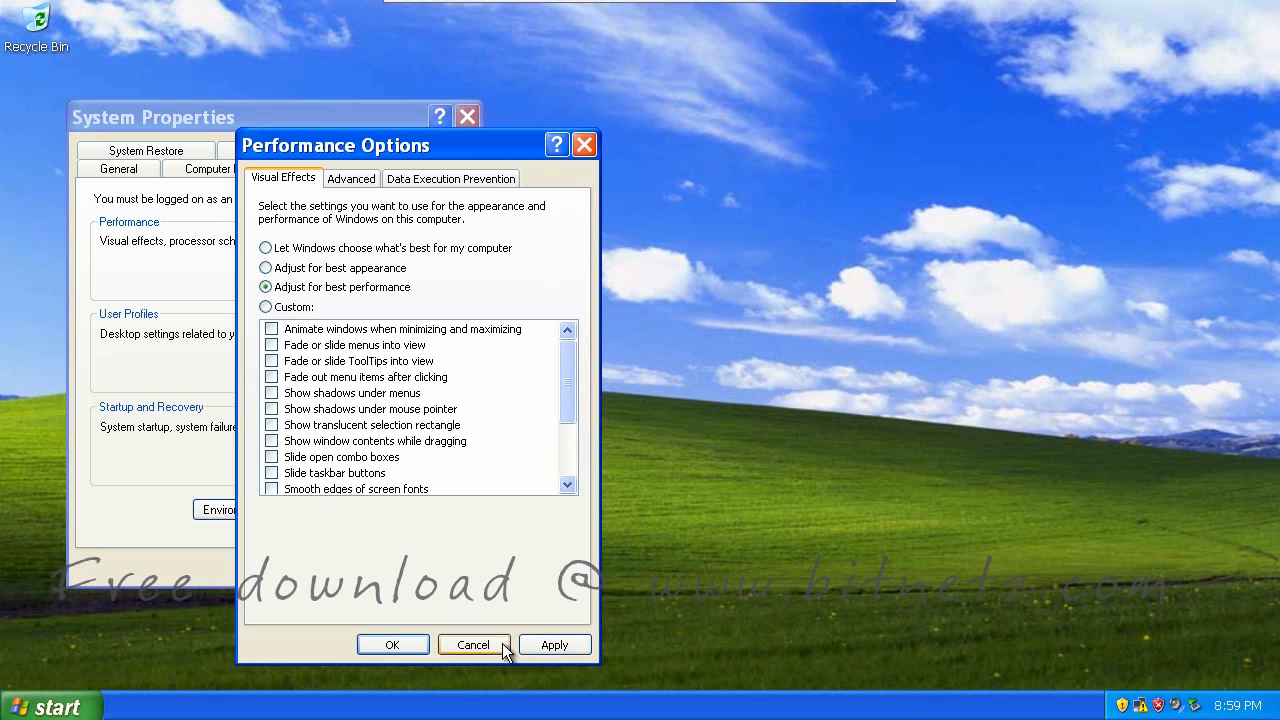
left_click(553, 645)
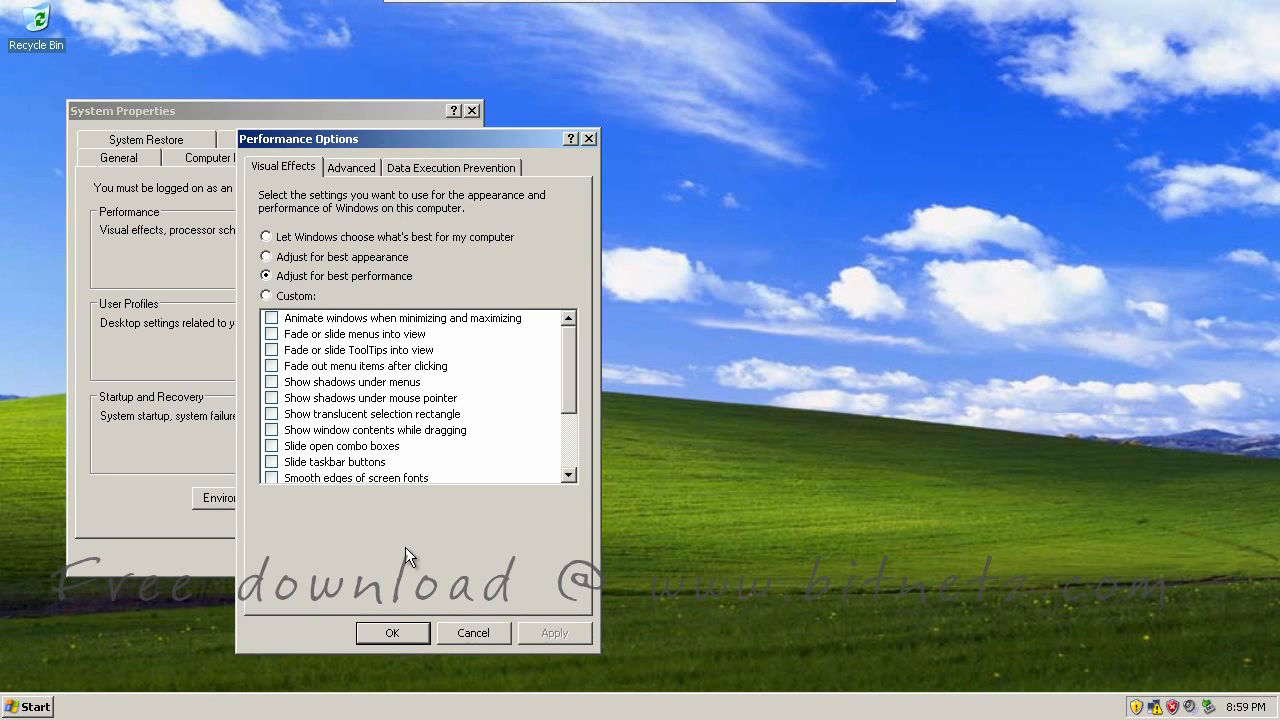
Close Performance Options and System Properties, then open the desktop's Display Properties
left_click(393, 632)
left_click(272, 556)
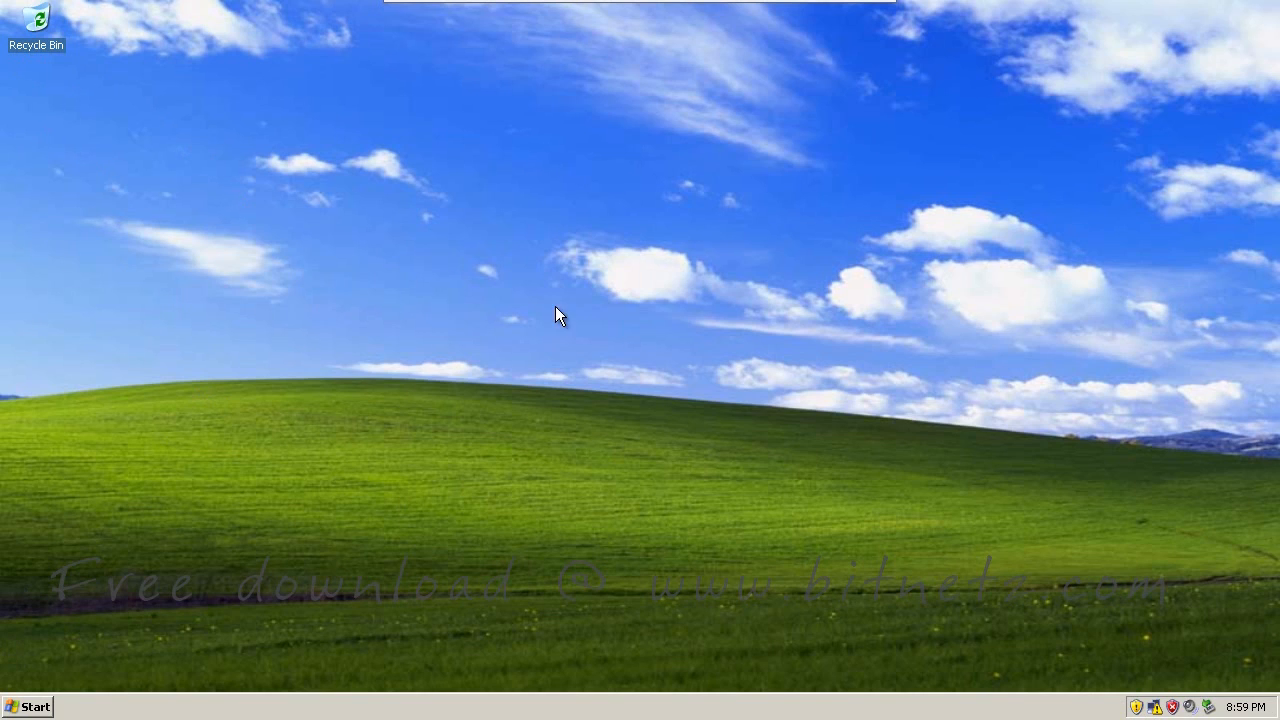
right_click(554, 281)
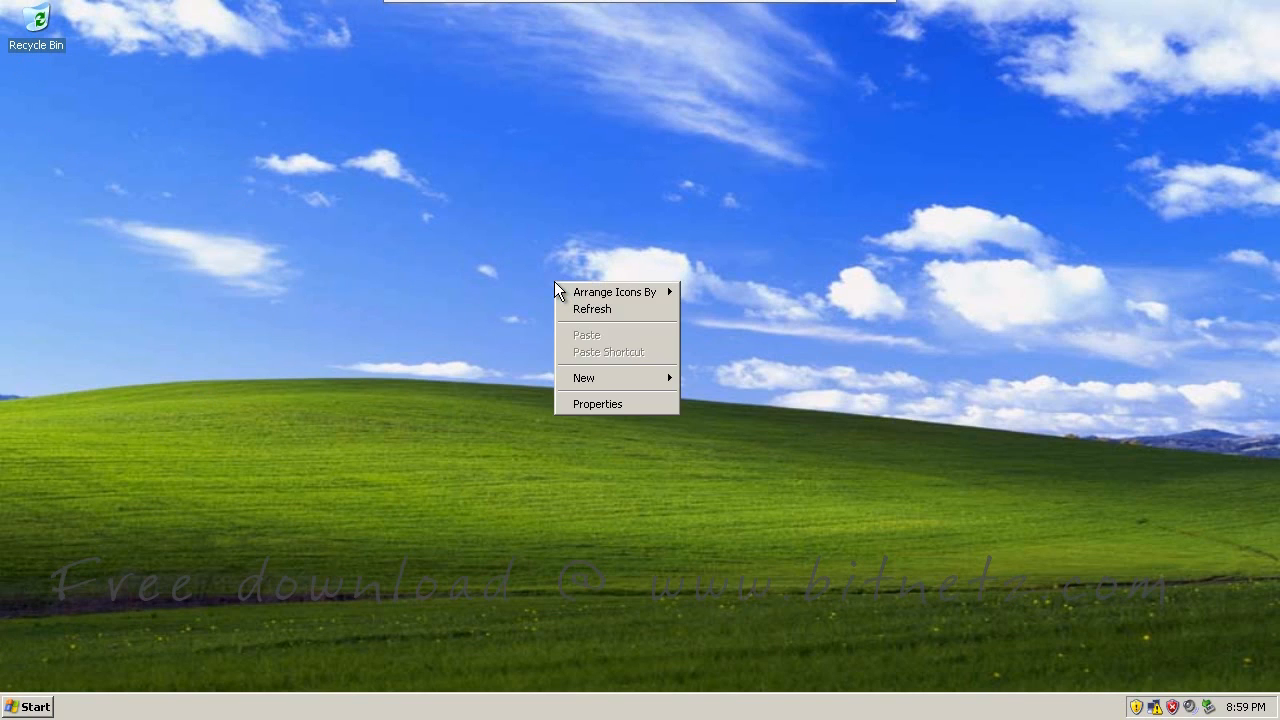
left_click(600, 402)
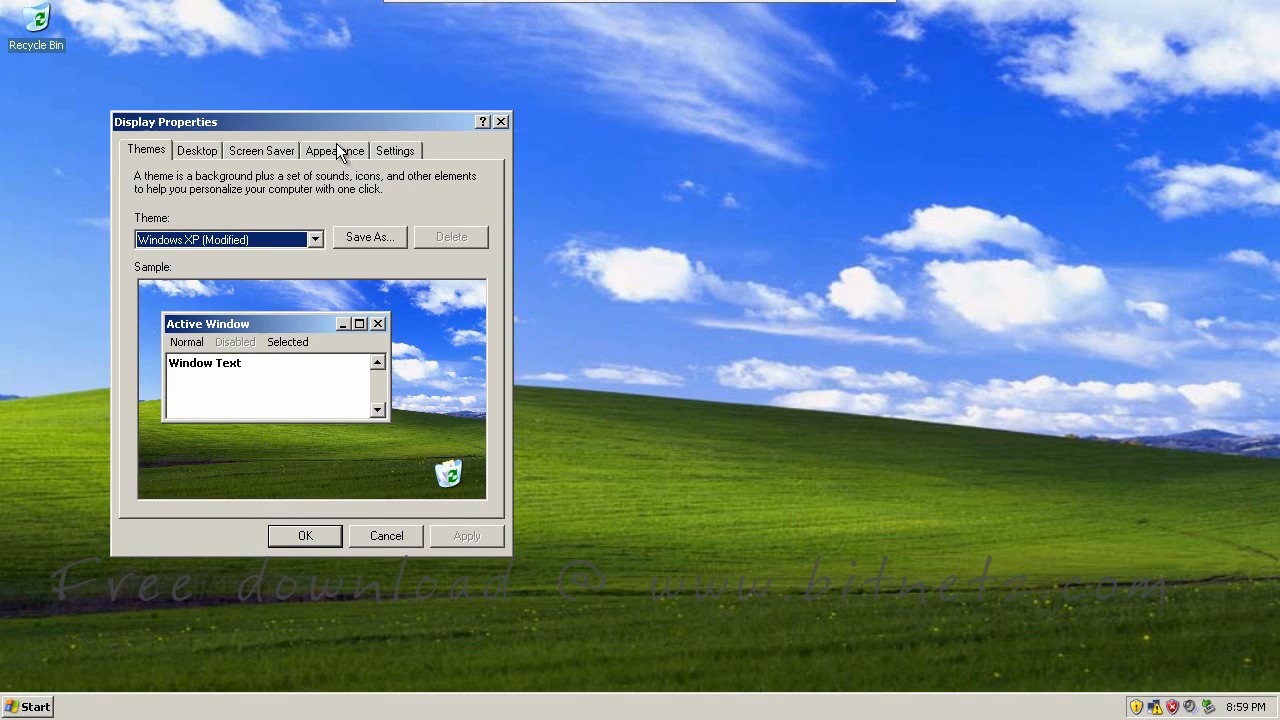
Enable screen font edge smoothing with ClearType under Appearance > Effects, then close Display Properties
left_click(334, 150)
left_click(453, 464)
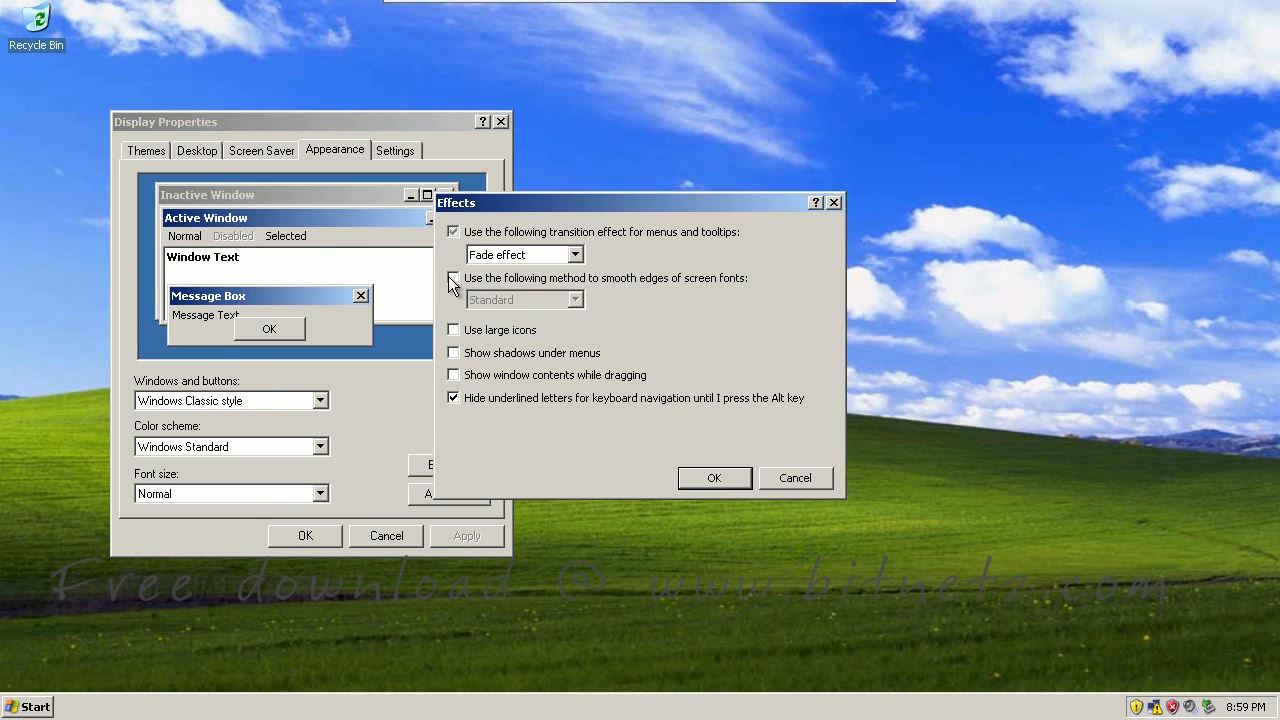
left_click(449, 277)
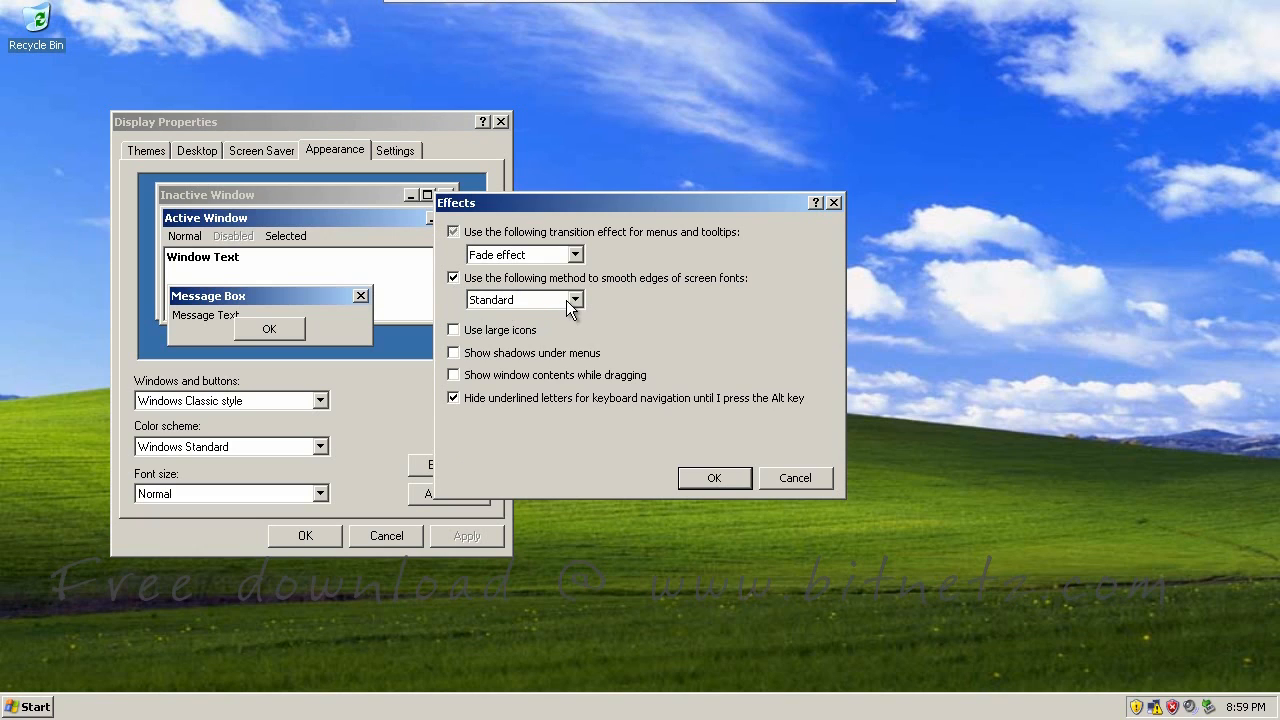
left_click(574, 299)
left_click(511, 331)
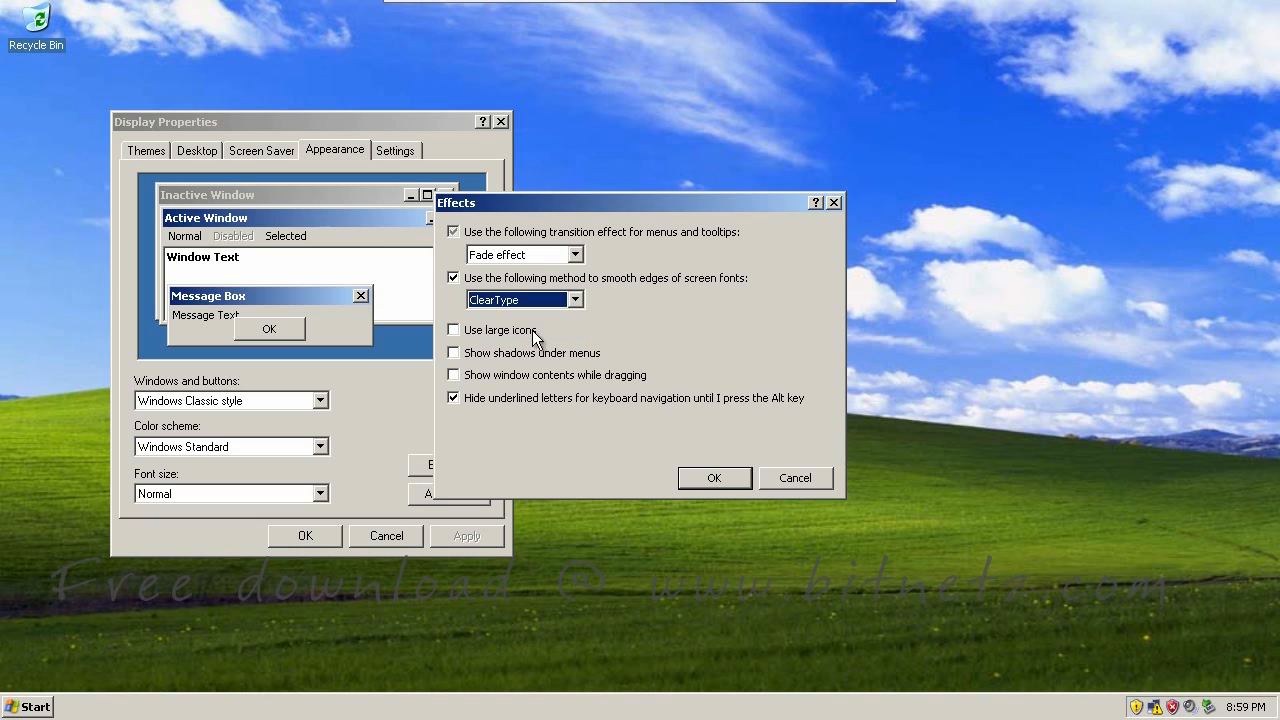
left_click(815, 203)
left_click(568, 300)
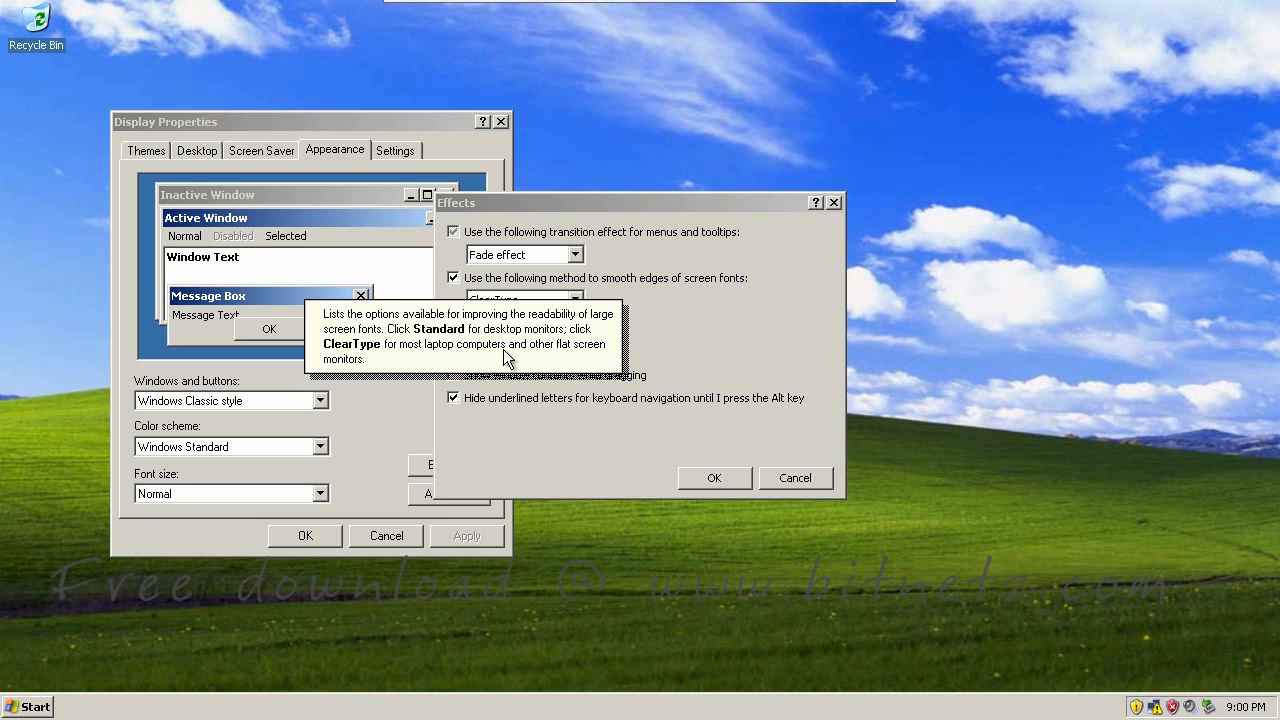
left_click(714, 479)
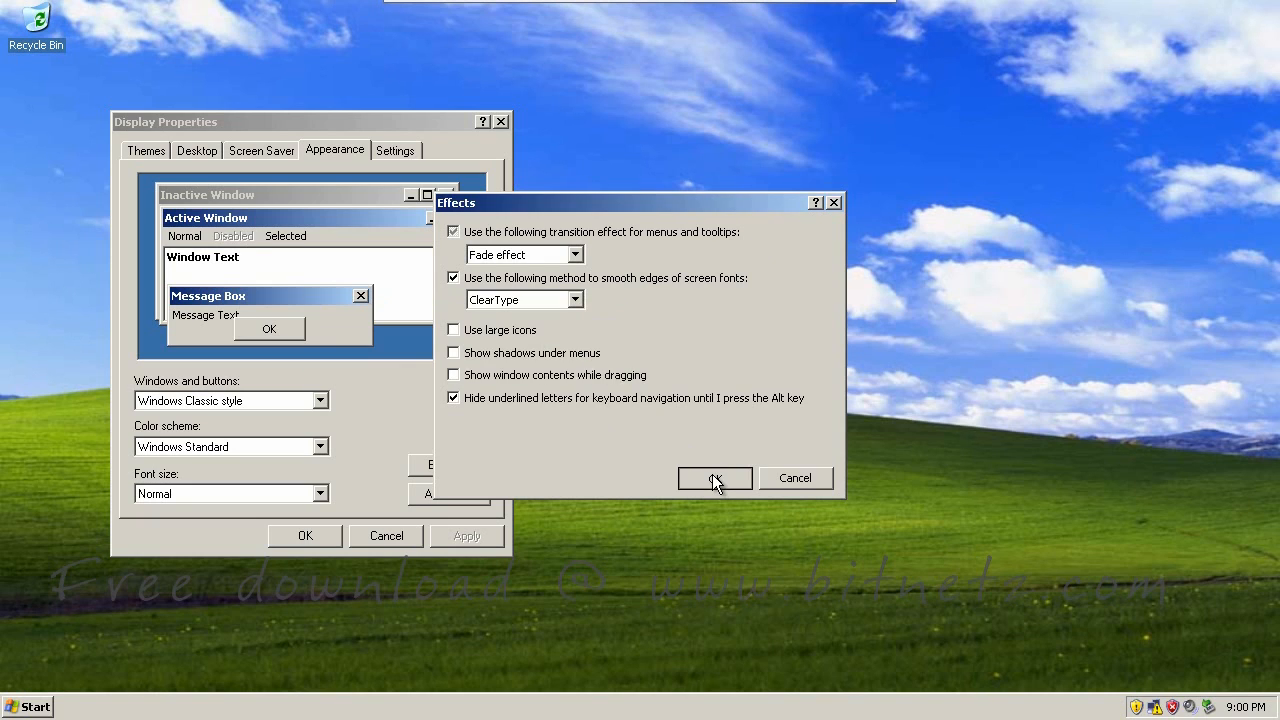
left_click(714, 479)
left_click(385, 536)
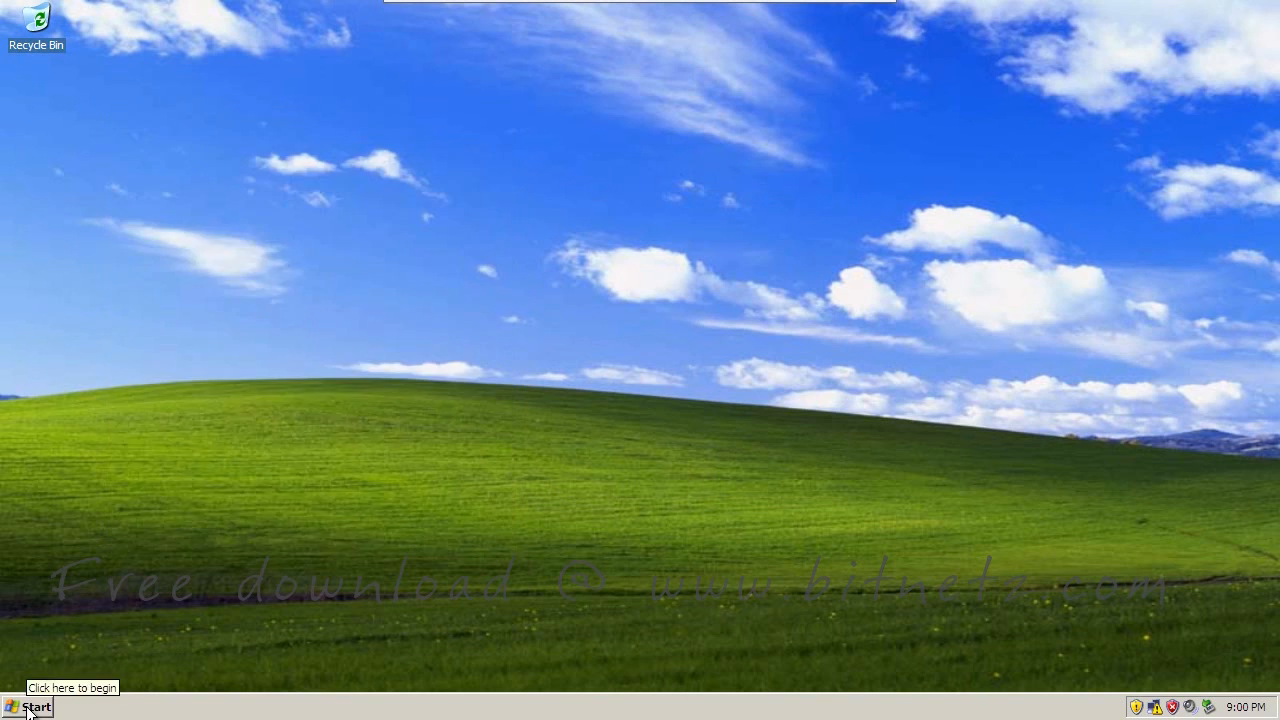
Log off the current user from the Start menu and confirm Log Off
left_click(30, 706)
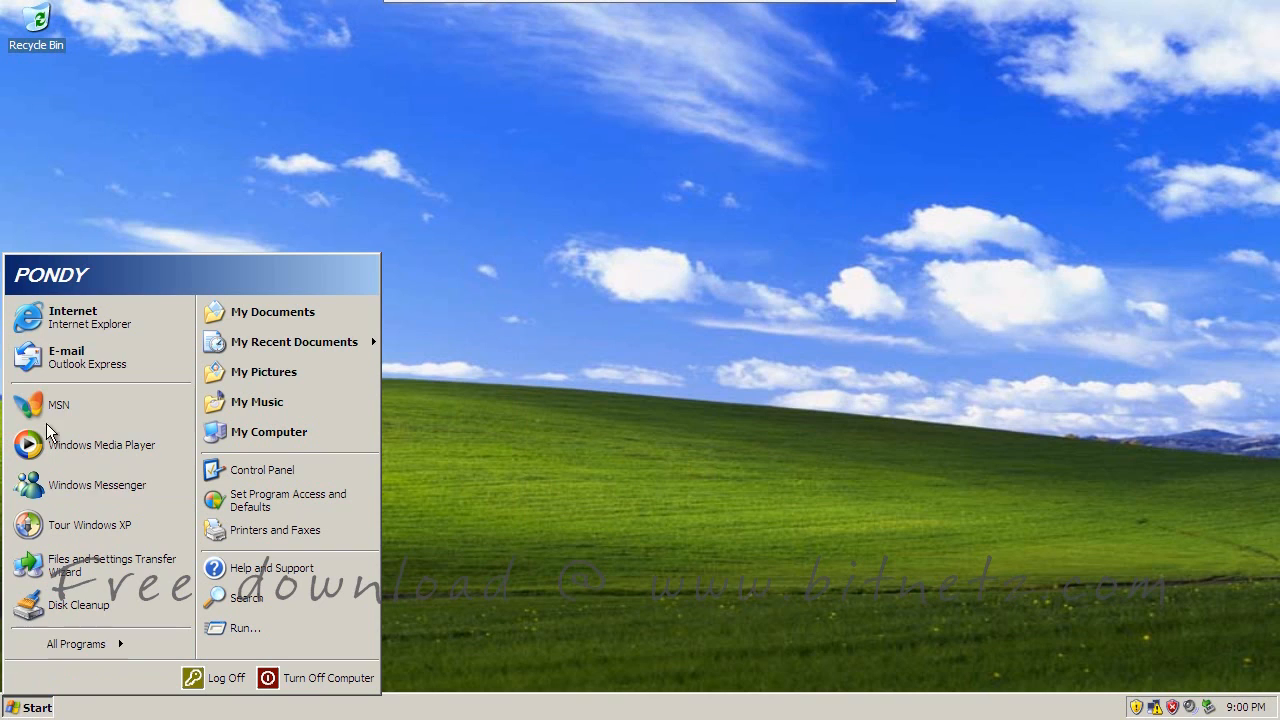
left_click(216, 678)
left_click(695, 285)
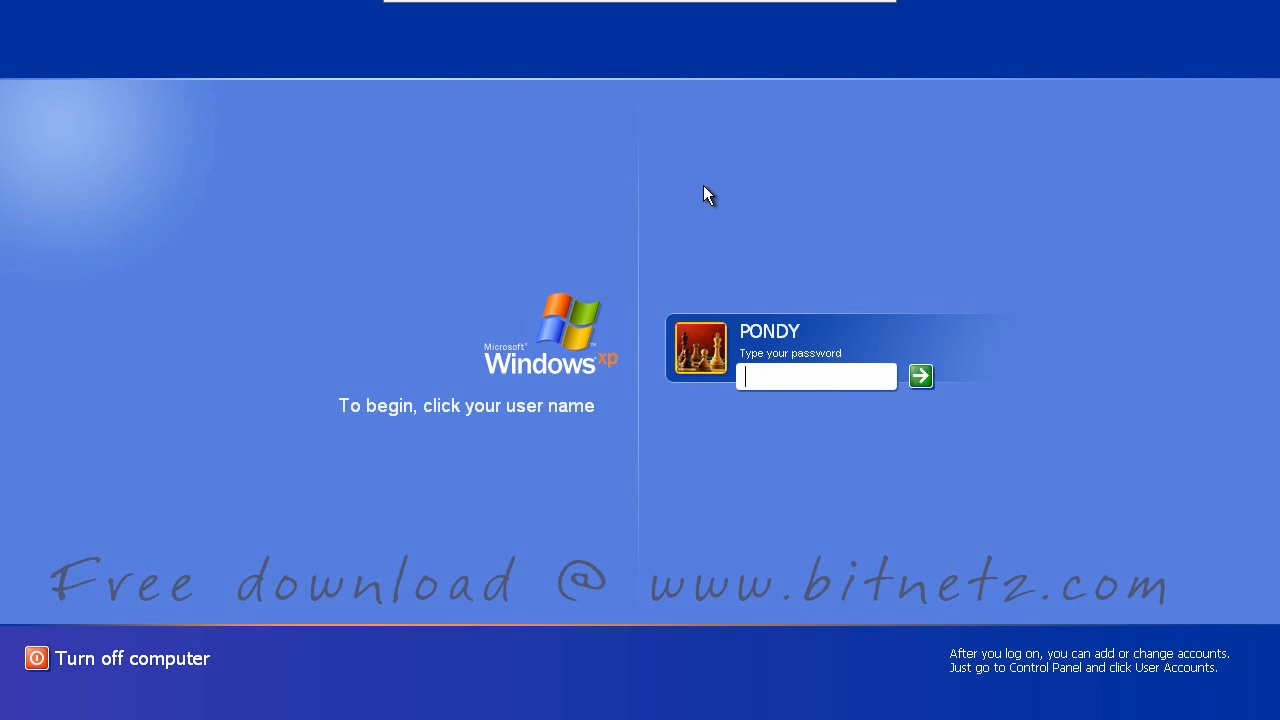
Log on as 'administrator' through the classic Ctrl+Alt+Del logon box
key("ctrl+alt+Delete")
key("ctrl+alt+Delete")
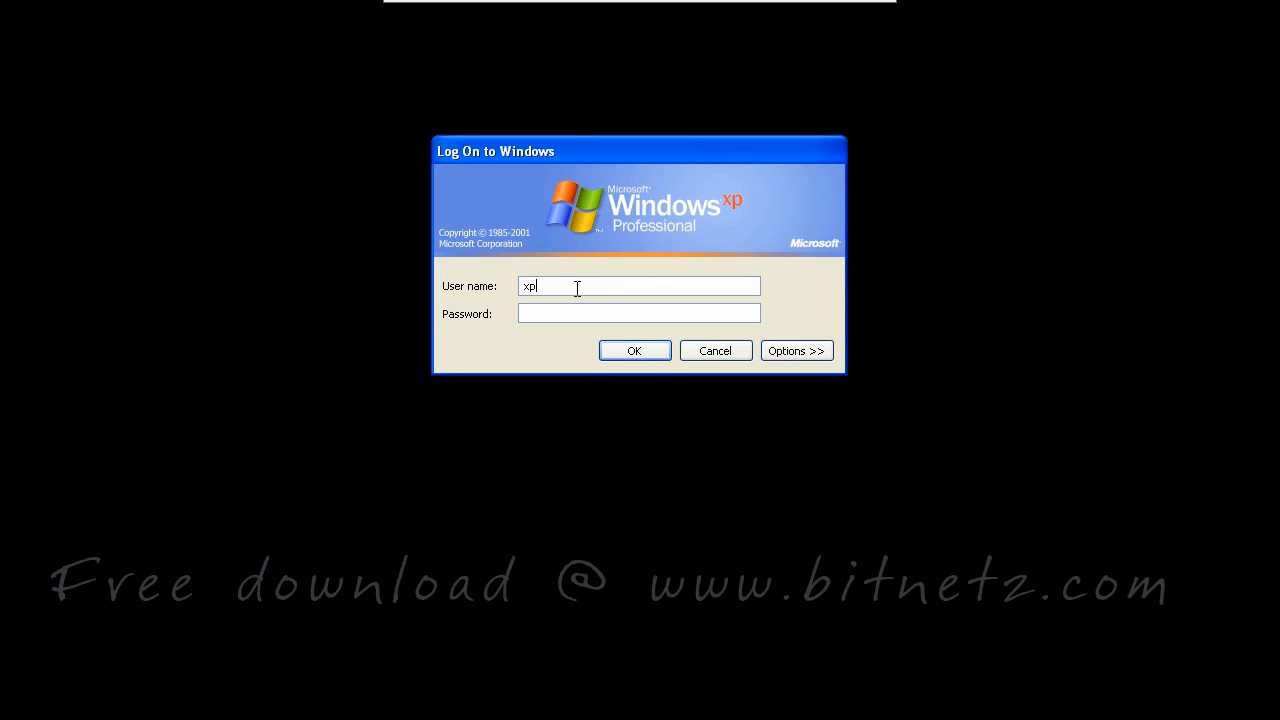
left_click_drag(577, 289, 495, 289)
type("administrator")
left_click(637, 351)
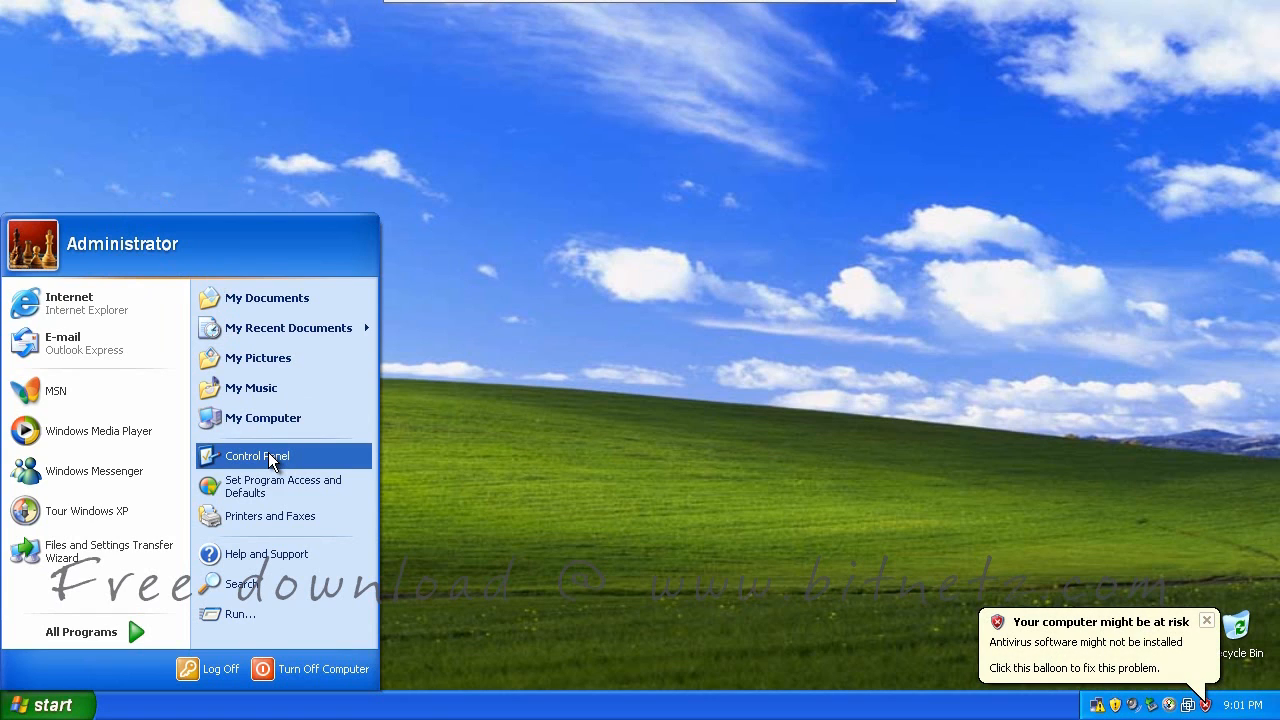
Open Computer Management from My Computer > Manage and select Local Users and Groups > Users
right_click(271, 420)
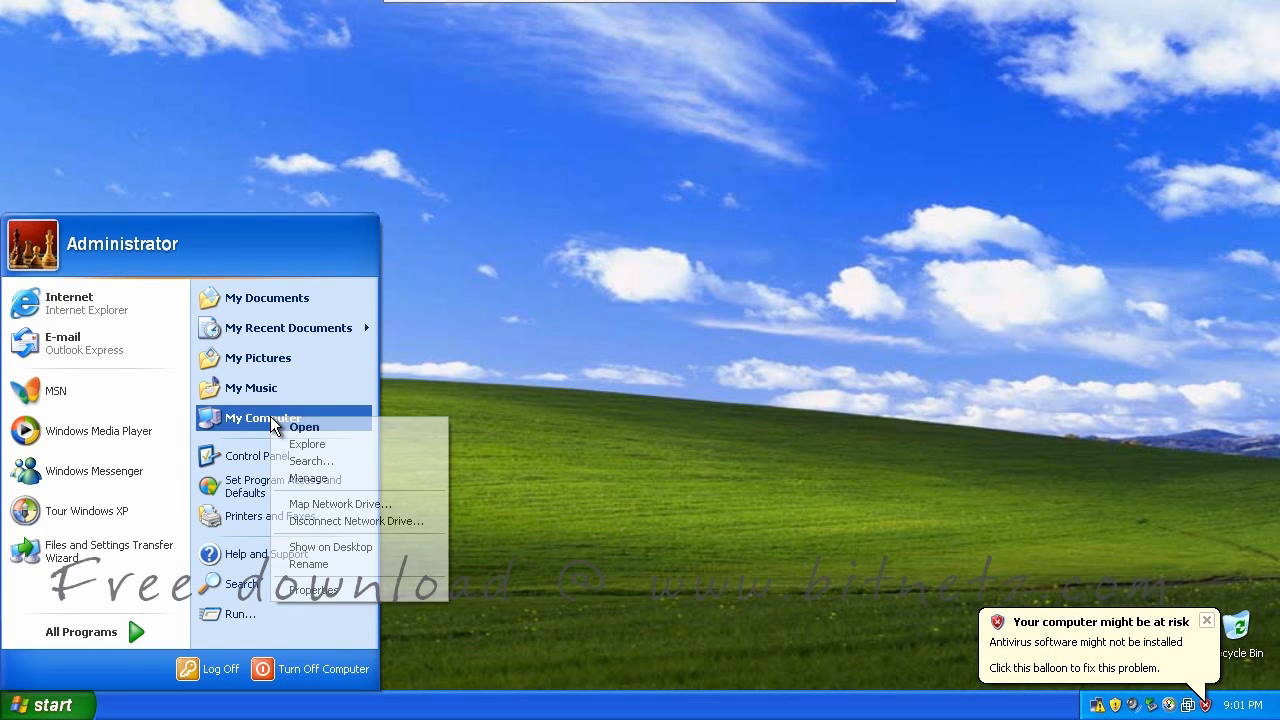
left_click(320, 485)
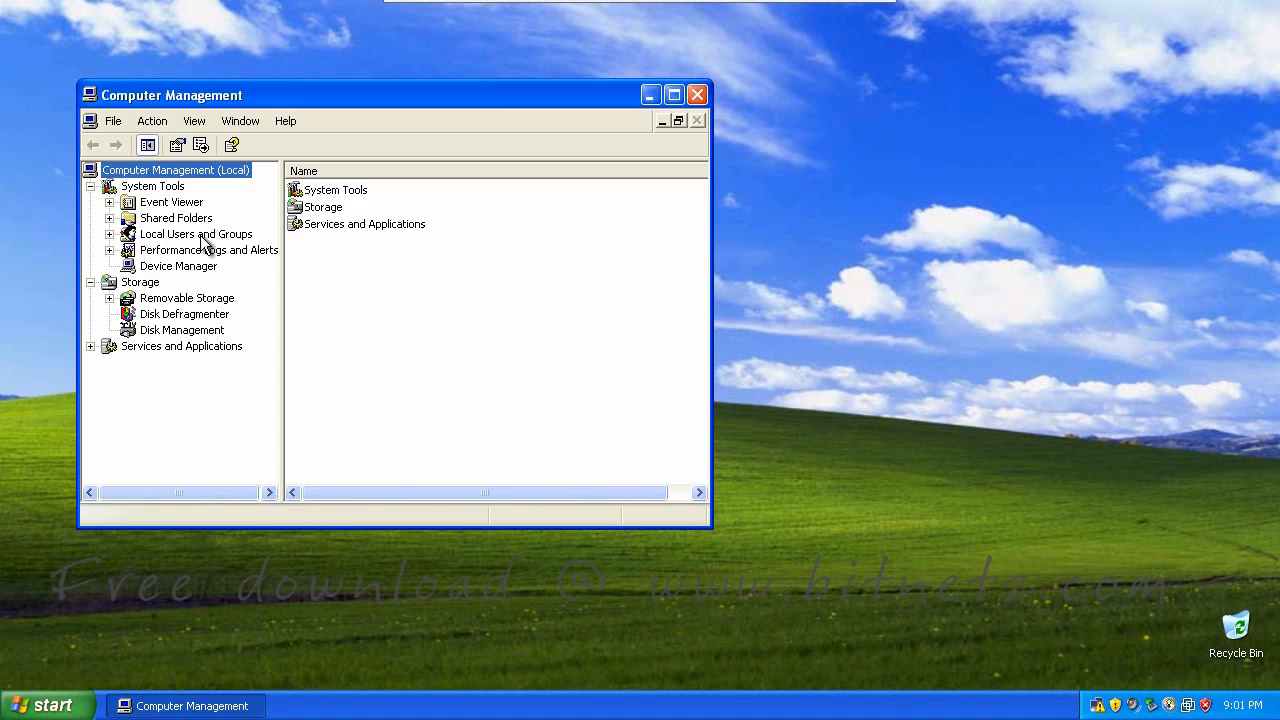
left_click(109, 234)
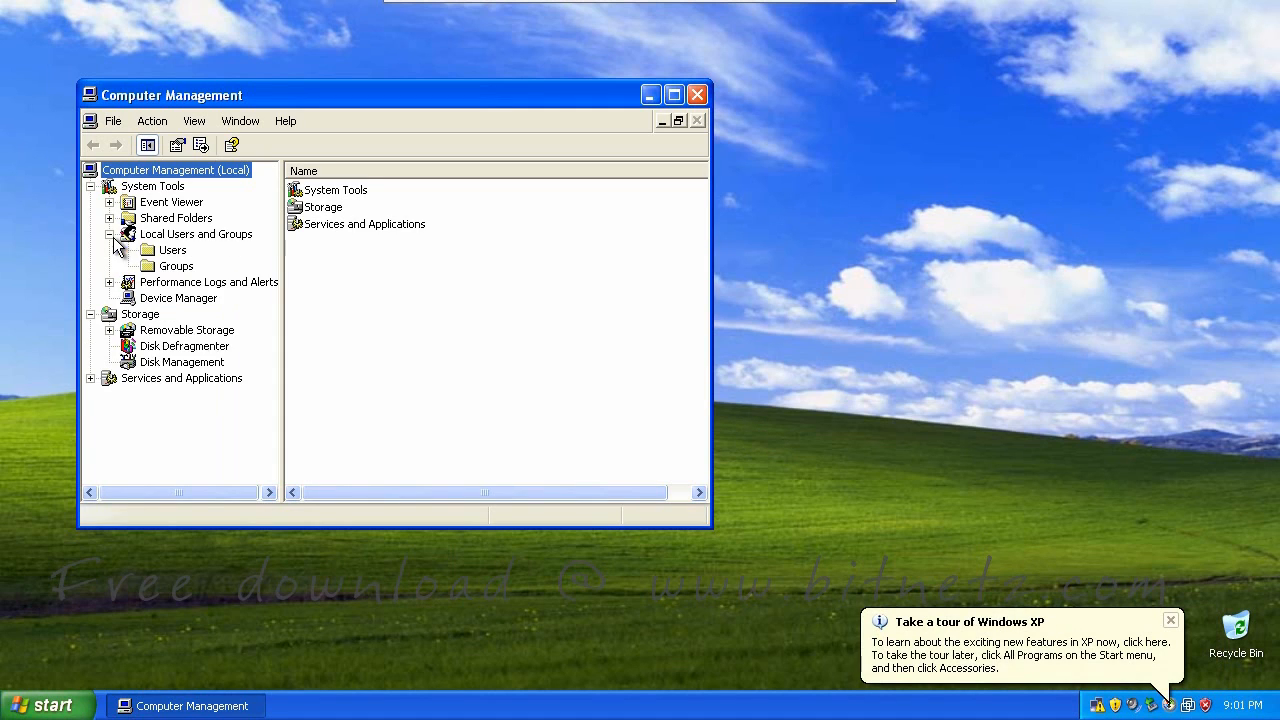
left_click(172, 250)
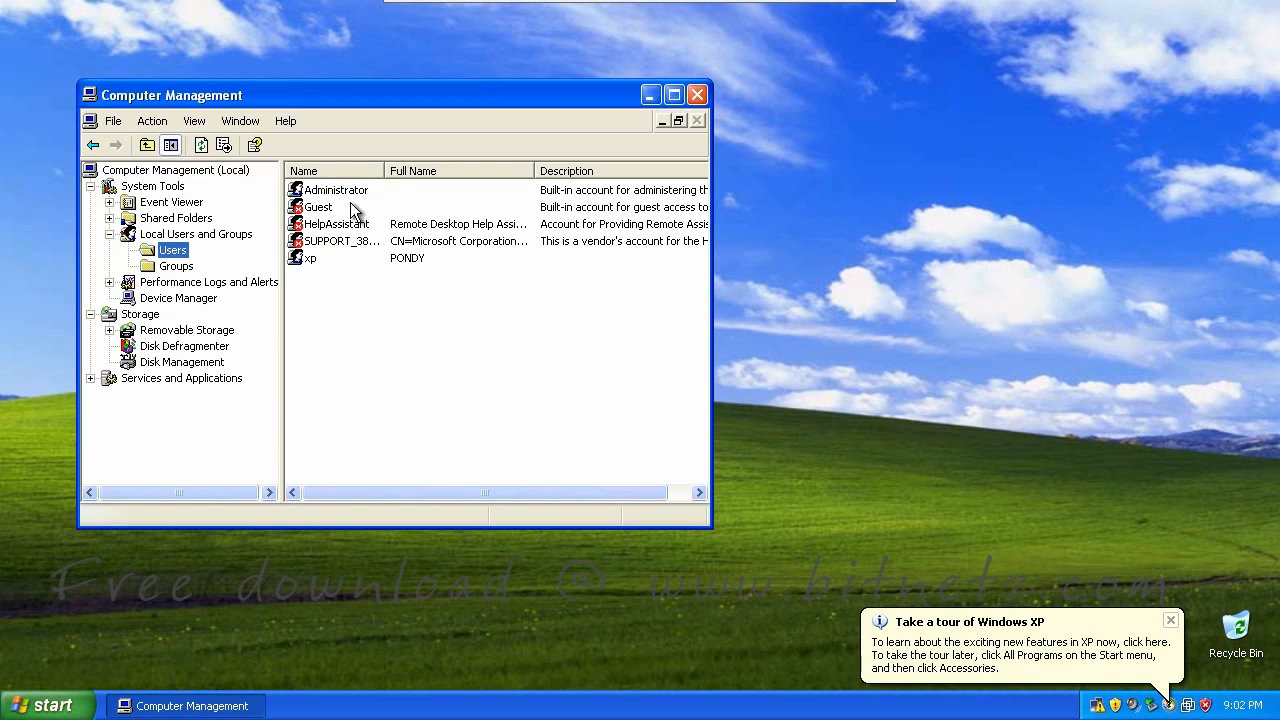
Open the xp account's Properties on the Member Of tab, showing Administrators
right_click(309, 261)
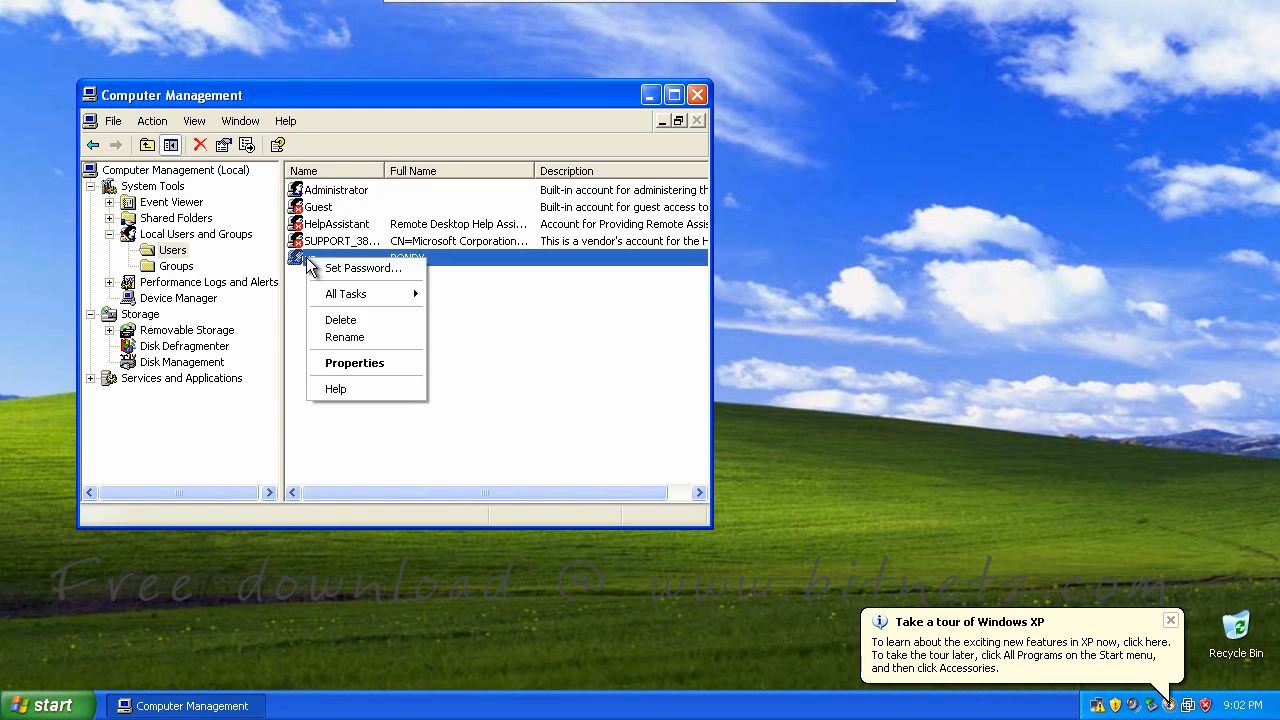
left_click(350, 362)
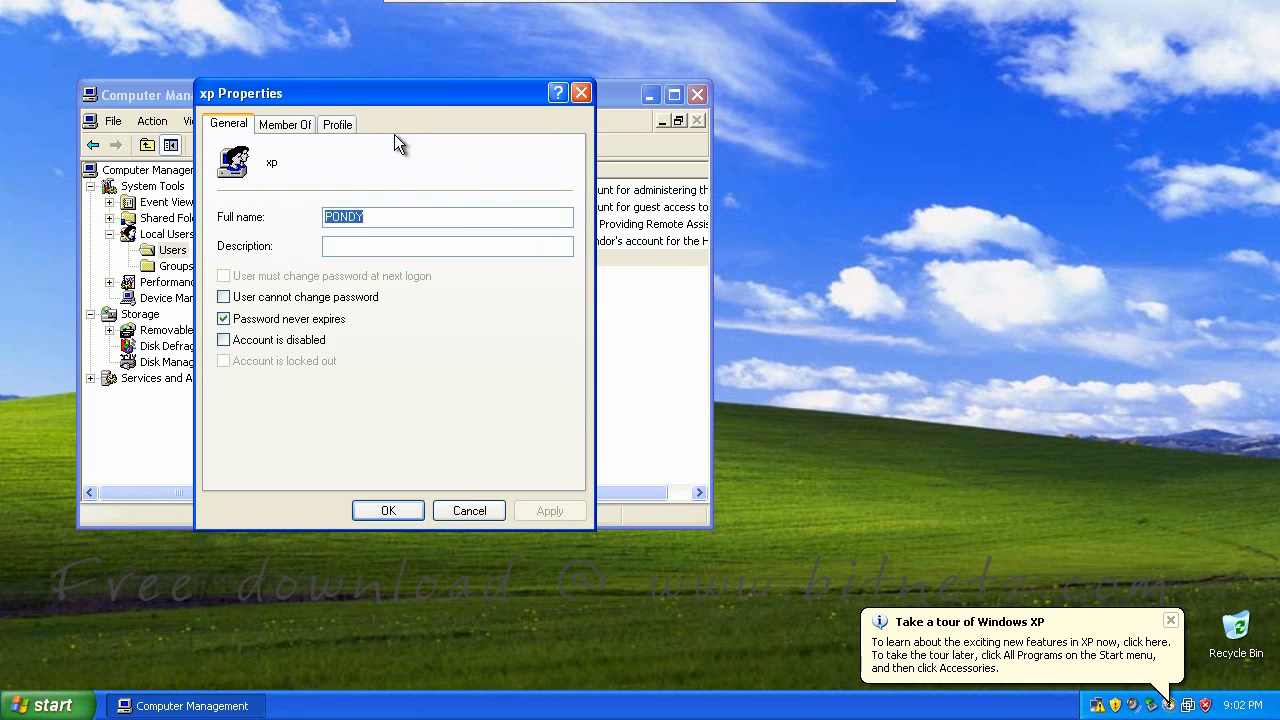
left_click(291, 122)
left_click_drag(355, 105, 614, 146)
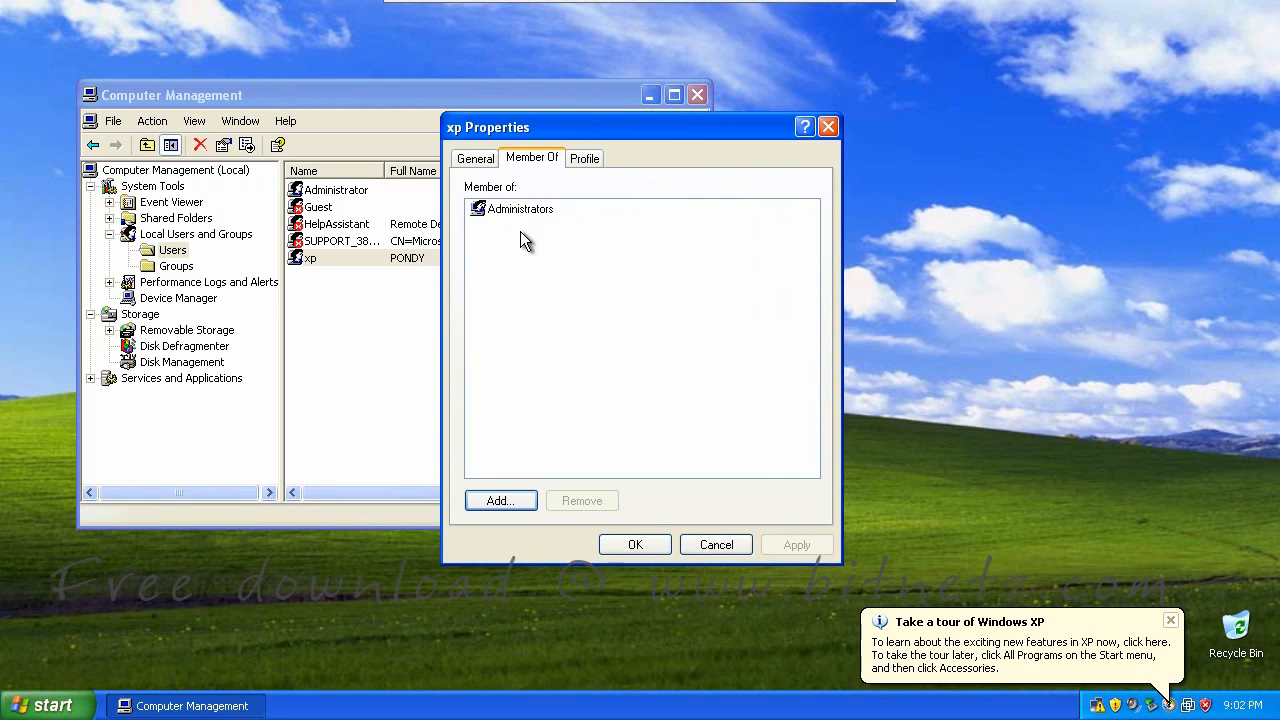
Draw on-screen annotations over the xp account's group membership, then clear them
key("ctrl+shift+d")
left_click_drag(545, 219, 562, 220)
left_click_drag(377, 187, 400, 179)
left_click_drag(347, 203, 350, 282)
mouse_move(343, 324)
left_mouse_down()
mouse_move(356, 320)
mouse_move(332, 312)
left_mouse_up()
mouse_move(366, 205)
left_mouse_down()
mouse_move(443, 268)
mouse_move(437, 252)
left_mouse_up()
left_click_drag(454, 279, 444, 292)
left_click_drag(431, 215, 530, 259)
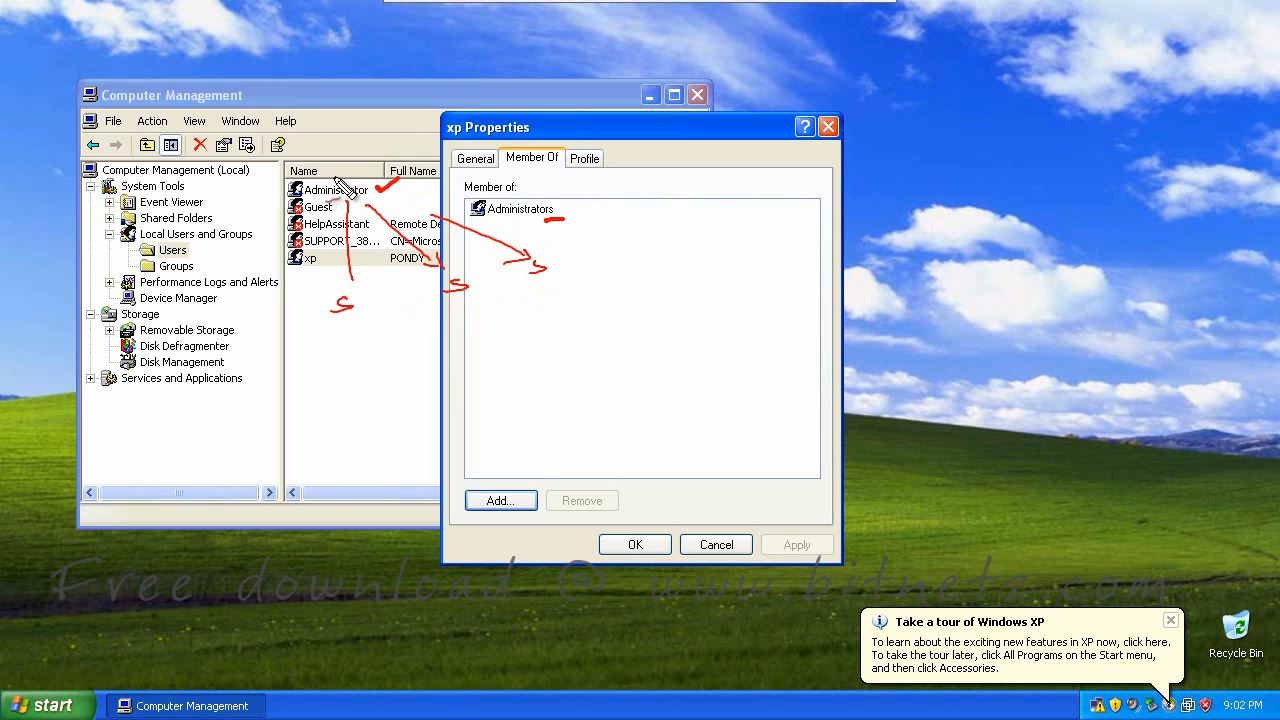
left_click_drag(333, 179, 363, 149)
key("Escape")
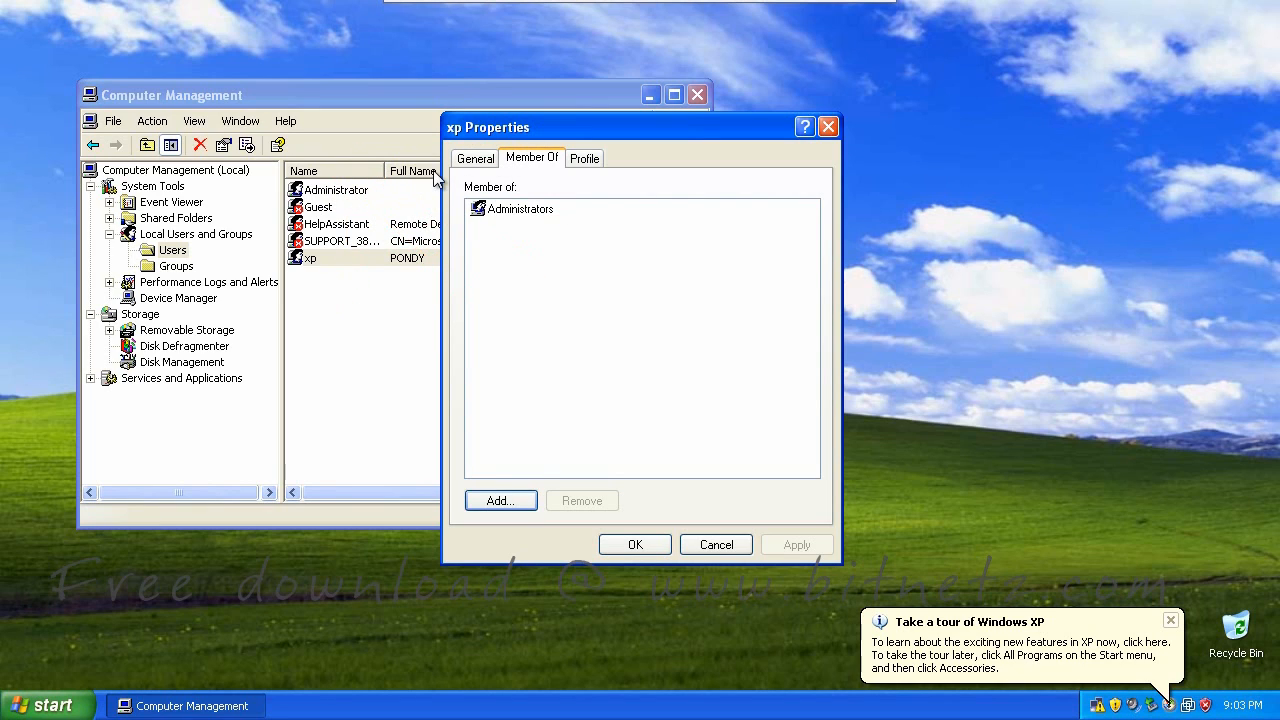
Check 'Account is disabled' for the Administrator account, closing xp Properties and Computer Management
left_click(716, 545)
right_click(343, 189)
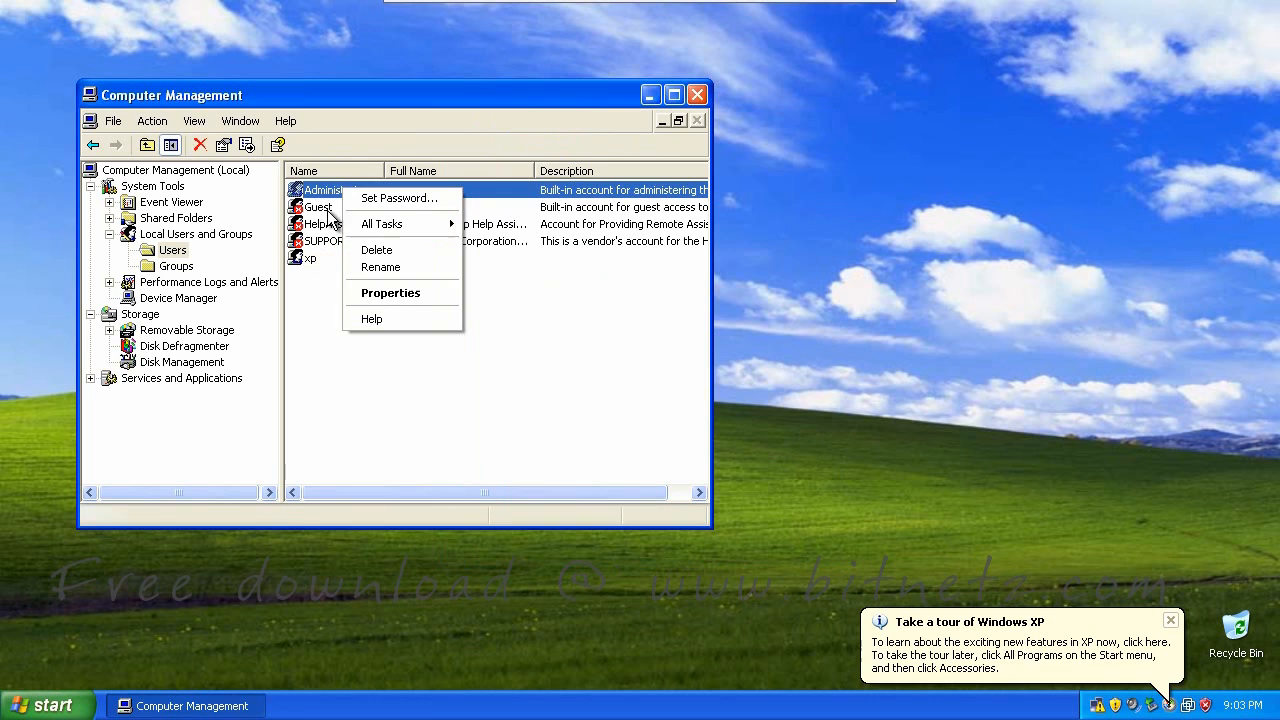
left_click(398, 293)
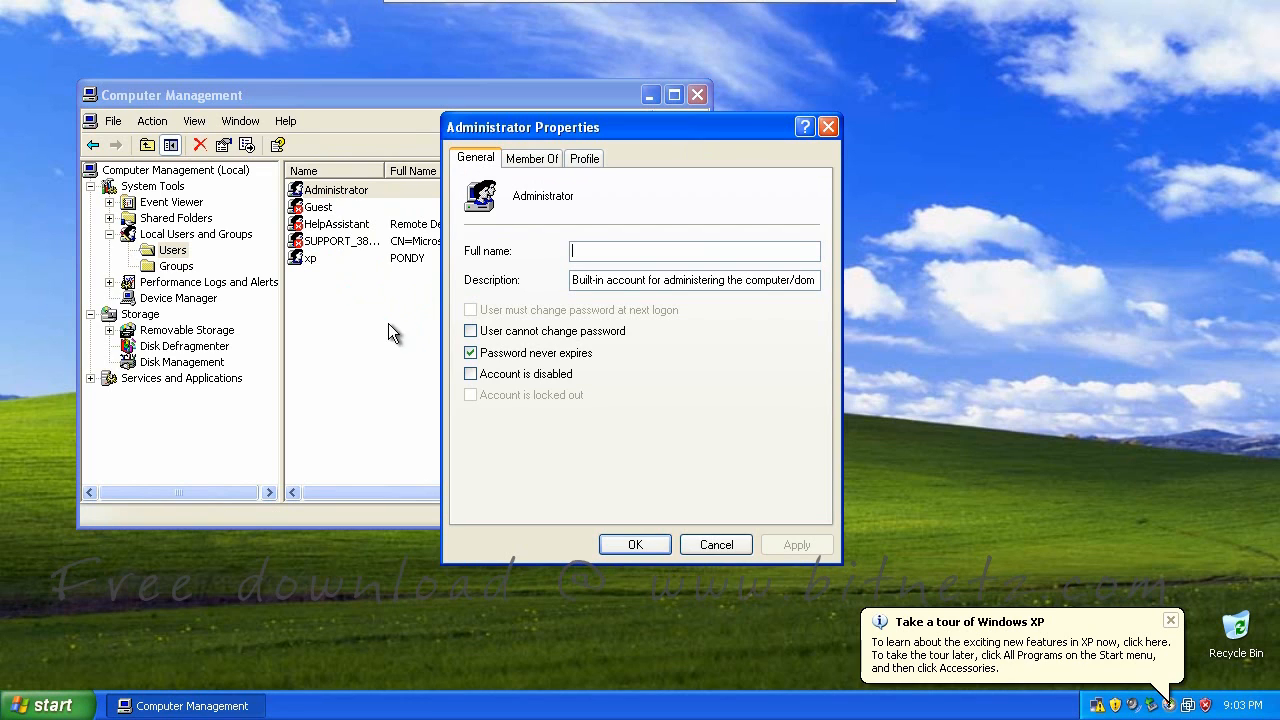
left_click(470, 374)
left_click(717, 545)
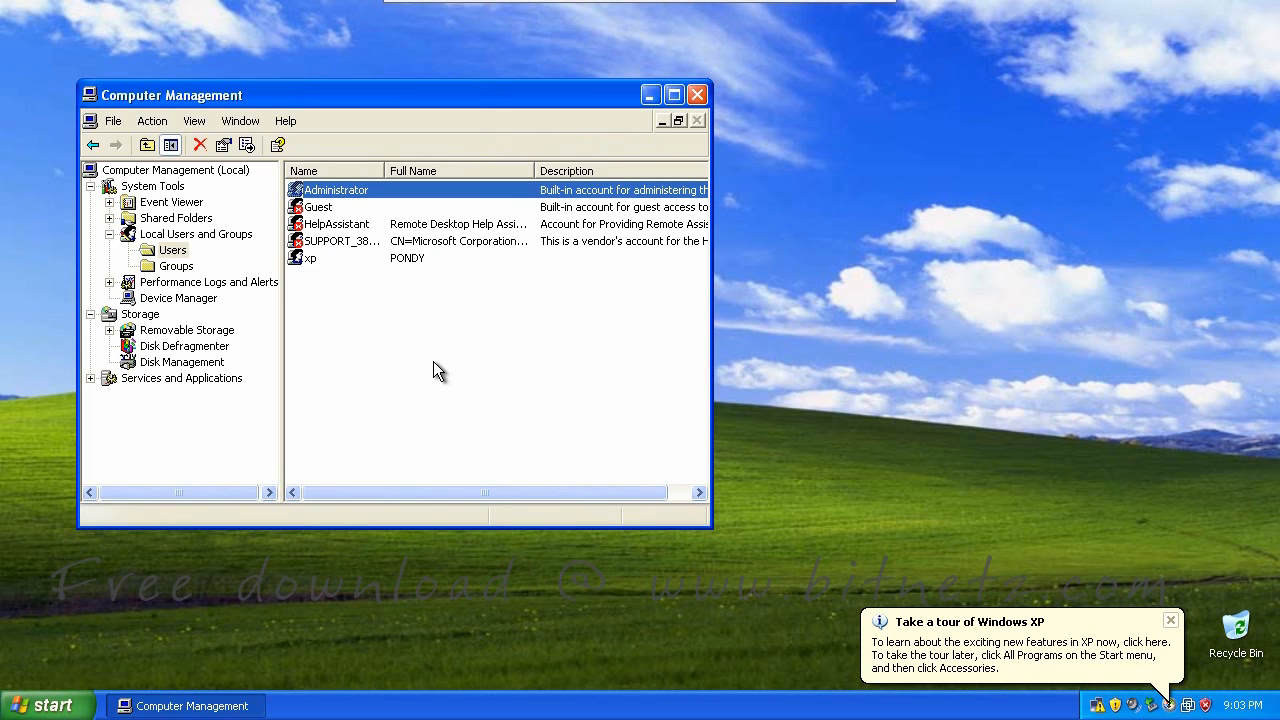
left_click(697, 96)
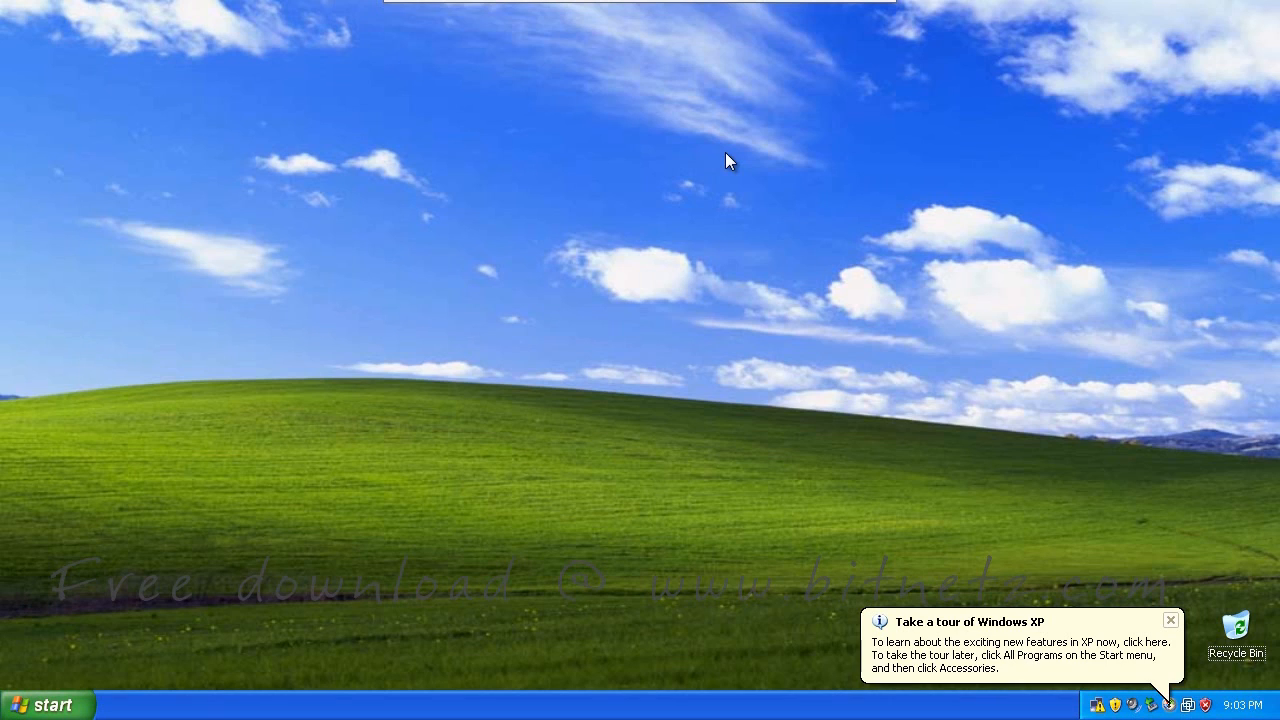
Handwrite 'F8', 'Safe mode' and 'XP home' on the desktop, underlining the last two
mouse_move(740, 195)
left_mouse_down()
mouse_move(785, 205)
mouse_move(766, 272)
mouse_move(871, 243)
mouse_move(972, 186)
left_mouse_up()
mouse_move(852, 293)
left_mouse_down()
mouse_move(838, 316)
mouse_move(872, 276)
mouse_move(950, 262)
mouse_move(983, 234)
mouse_move(1055, 212)
left_mouse_up()
left_click_drag(900, 310, 1010, 268)
left_click_drag(802, 307, 905, 249)
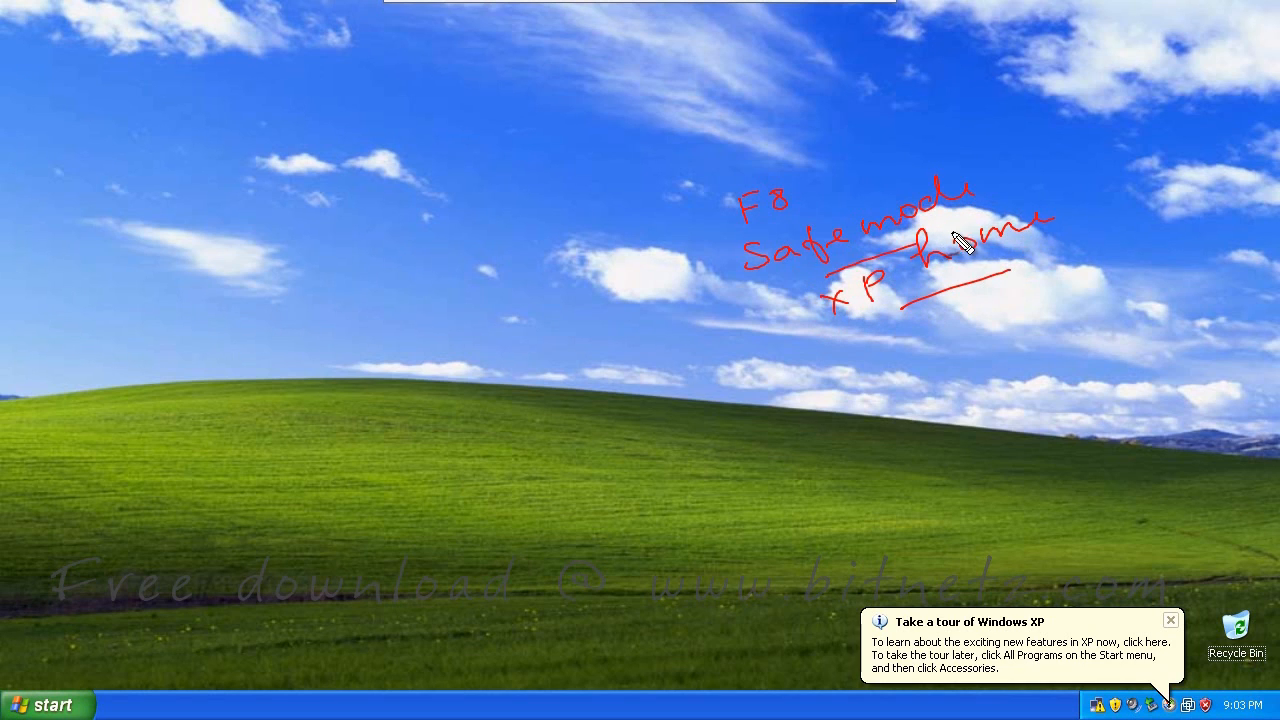